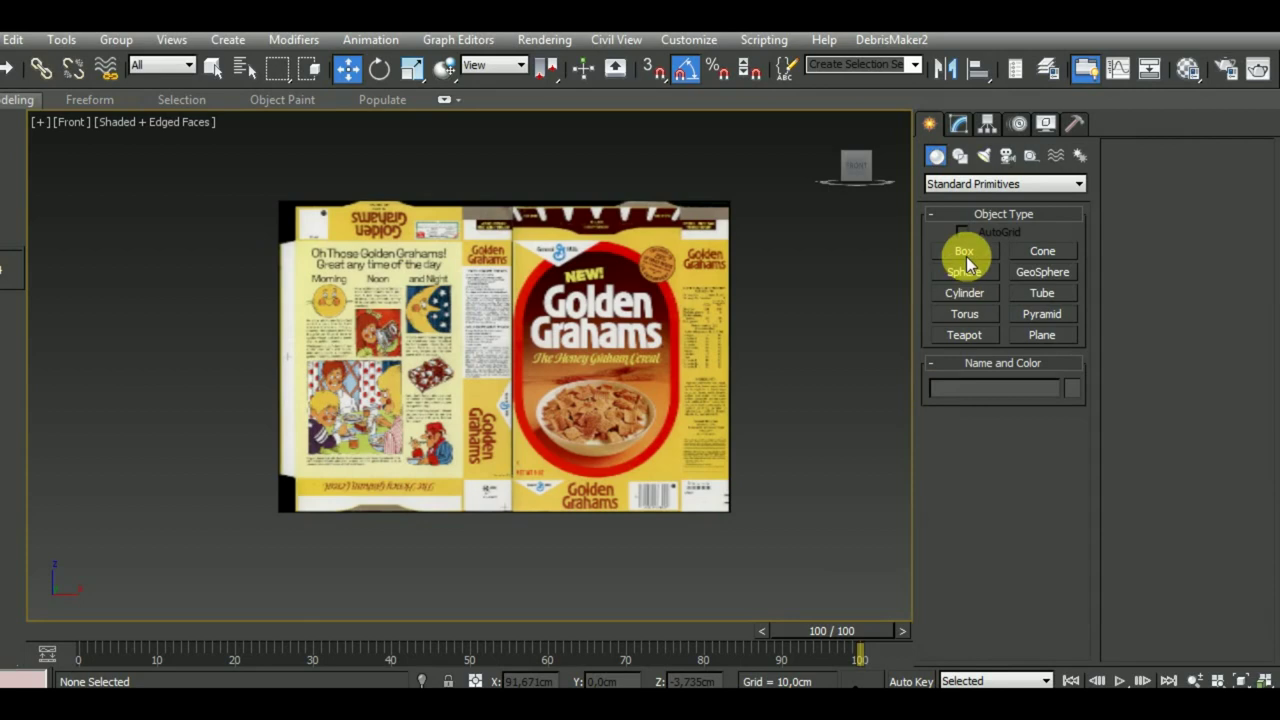
Draw a box over the cereal artwork's front panel in the Front view.
left_click(964, 251)
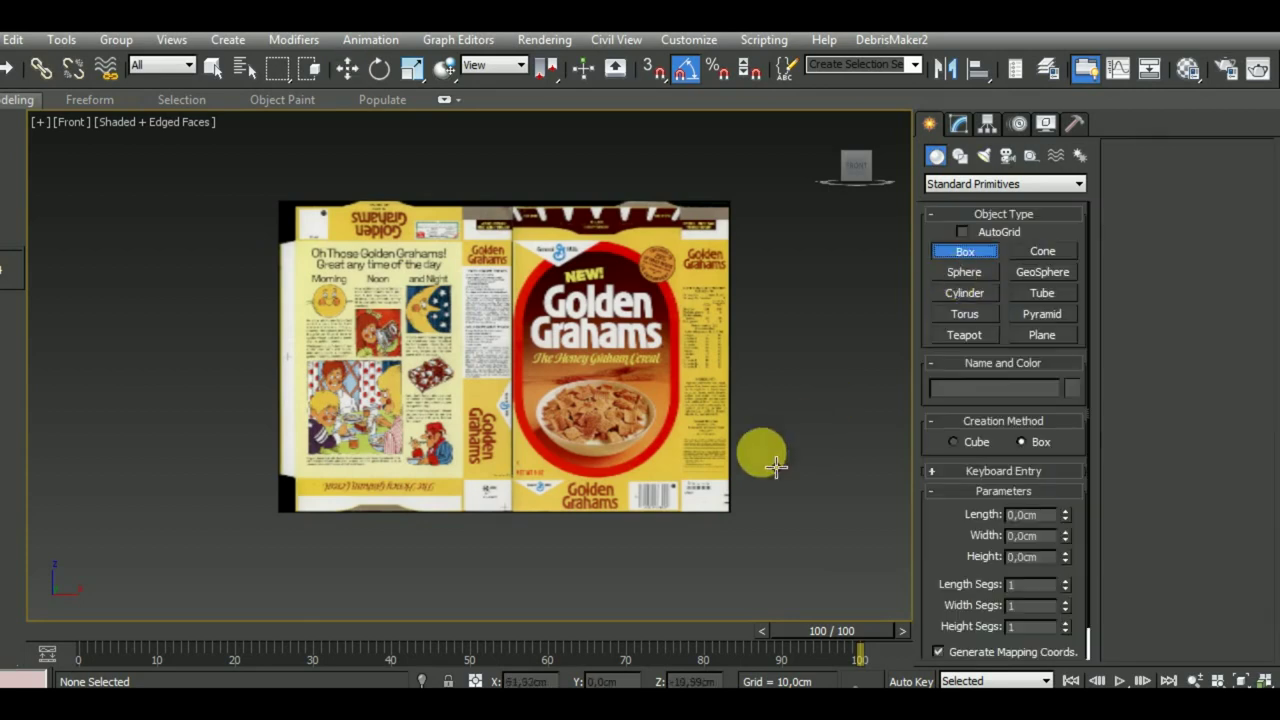
middle_click_drag(619, 466, 629, 468)
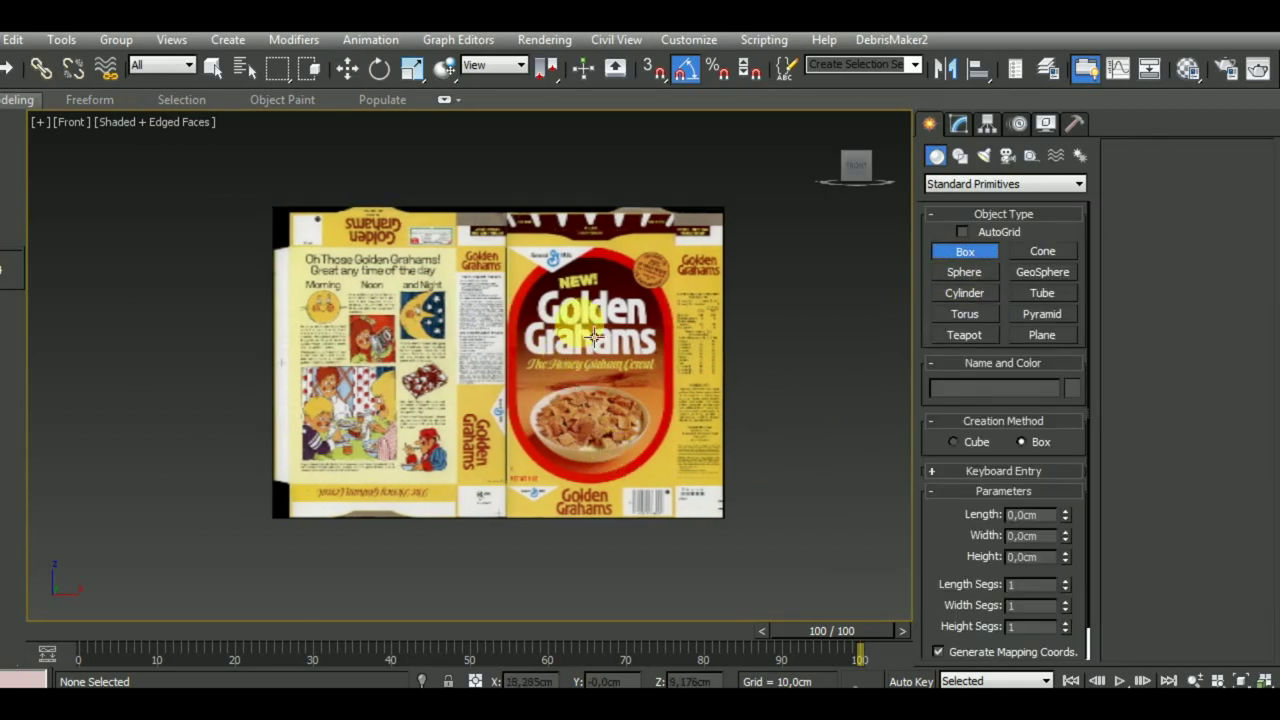
scroll(580, 320, "up", 2)
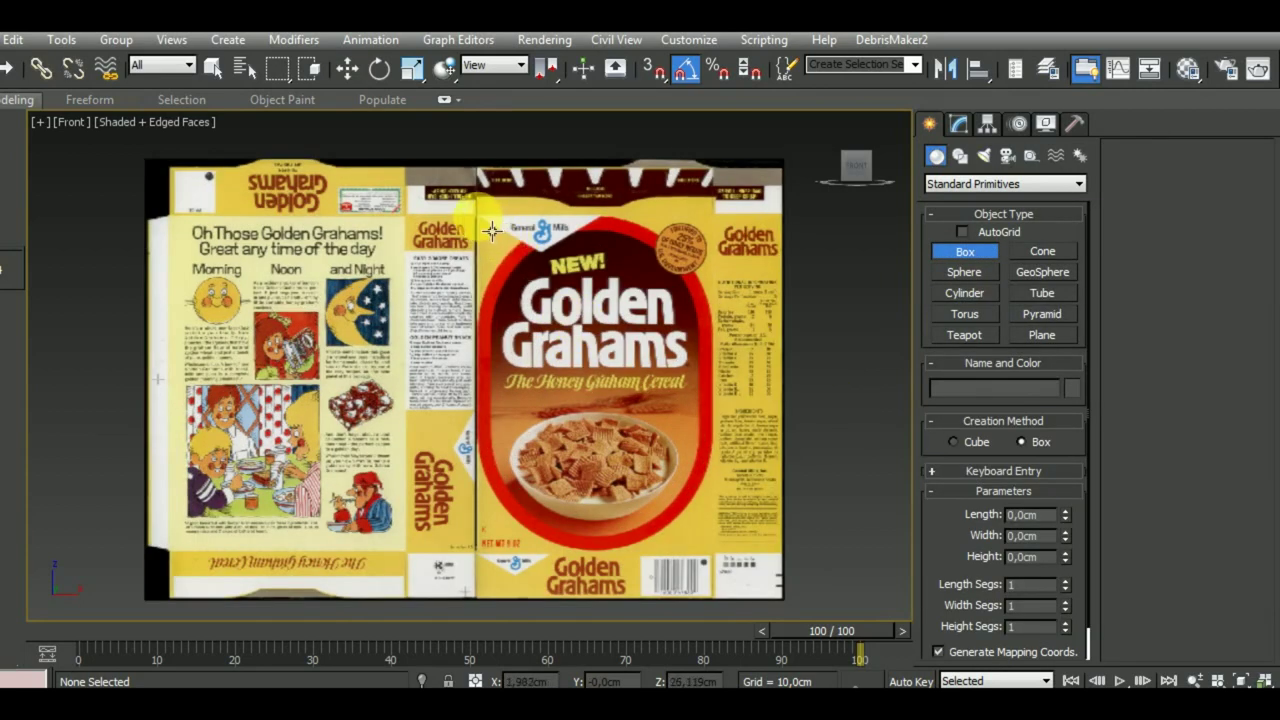
left_click_drag(478, 216, 730, 571)
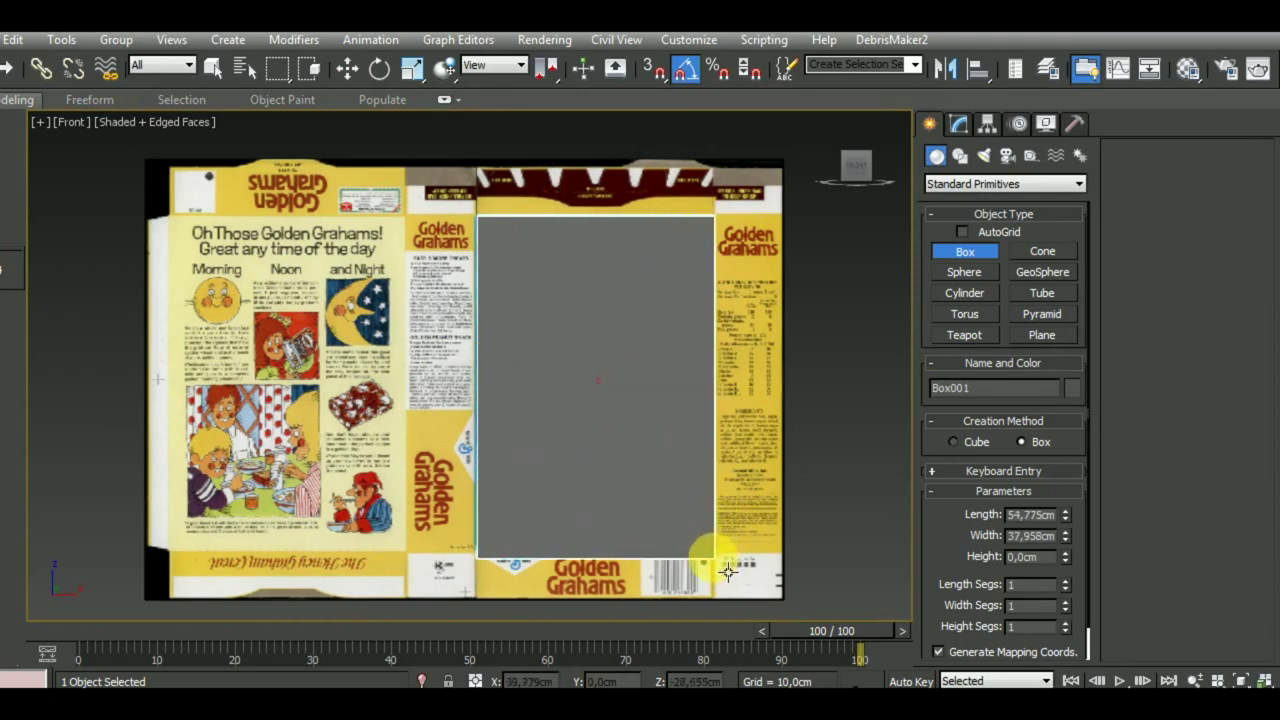
Rotate the box edge-on and slide it right across the artwork.
left_click(380, 68)
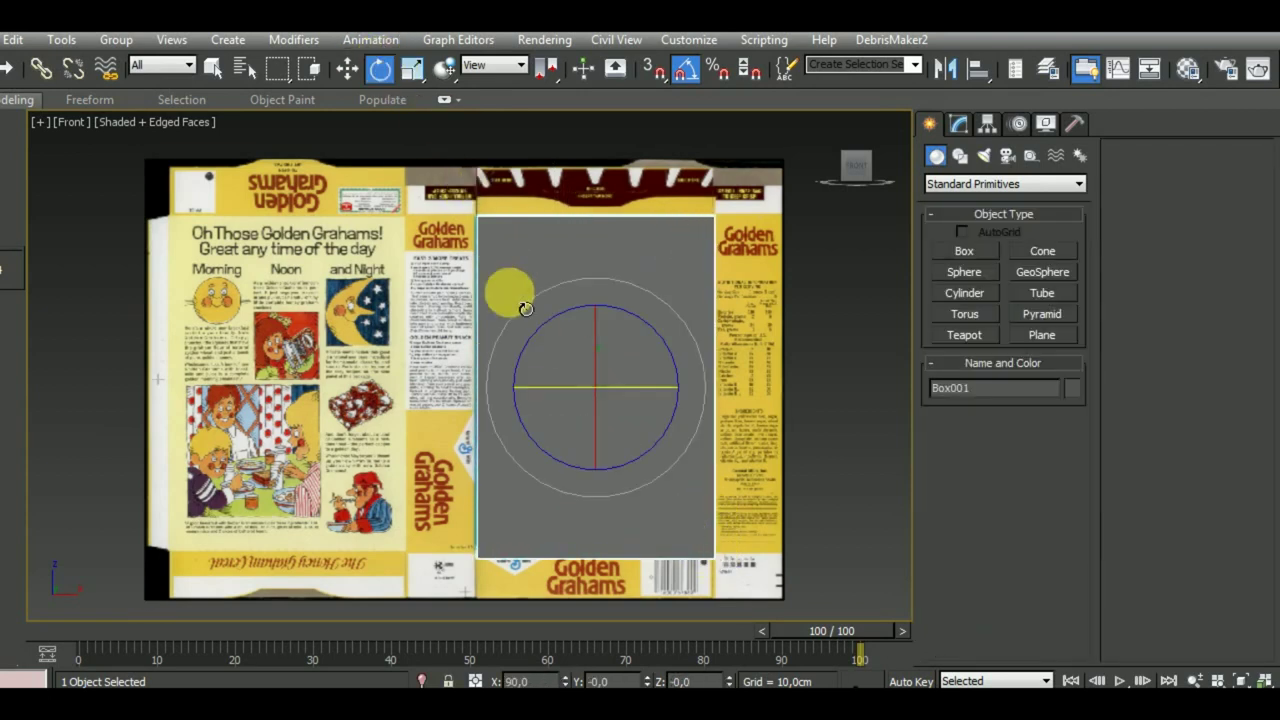
mouse_move(565, 405)
left_mouse_down()
mouse_move(651, 413)
mouse_move(634, 386)
left_mouse_up()
left_click(347, 68)
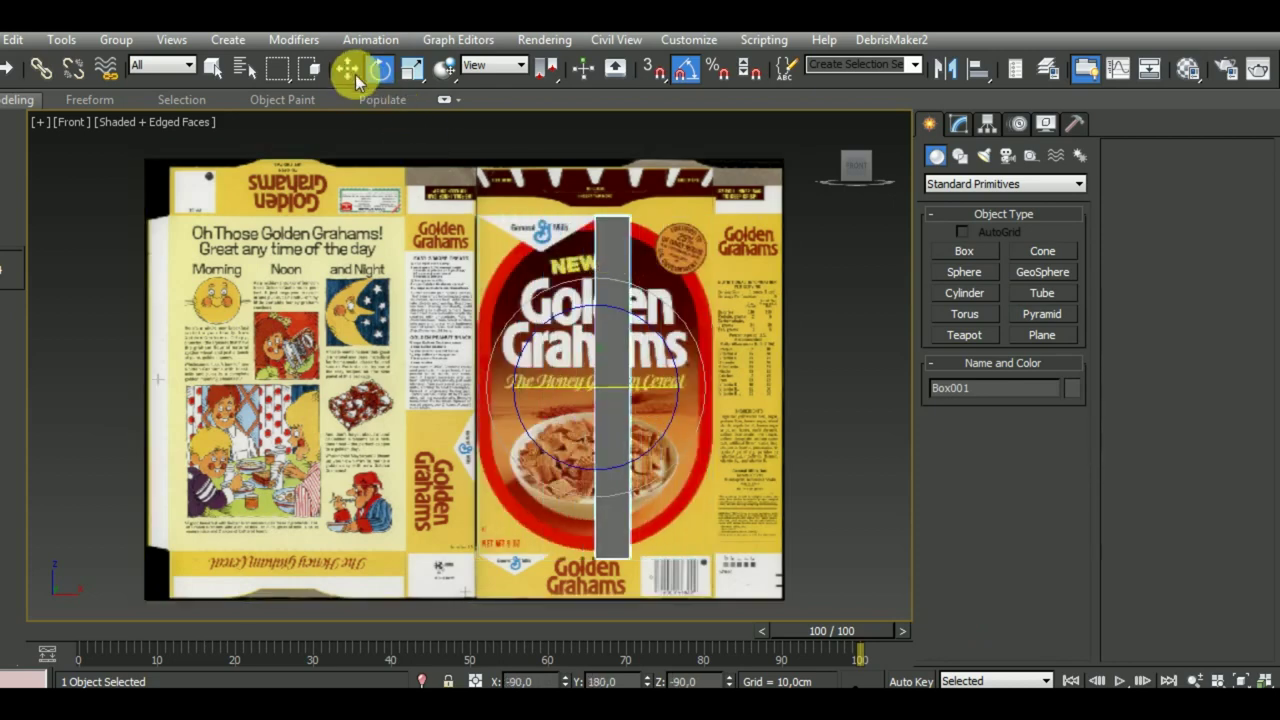
left_click_drag(668, 400, 791, 415)
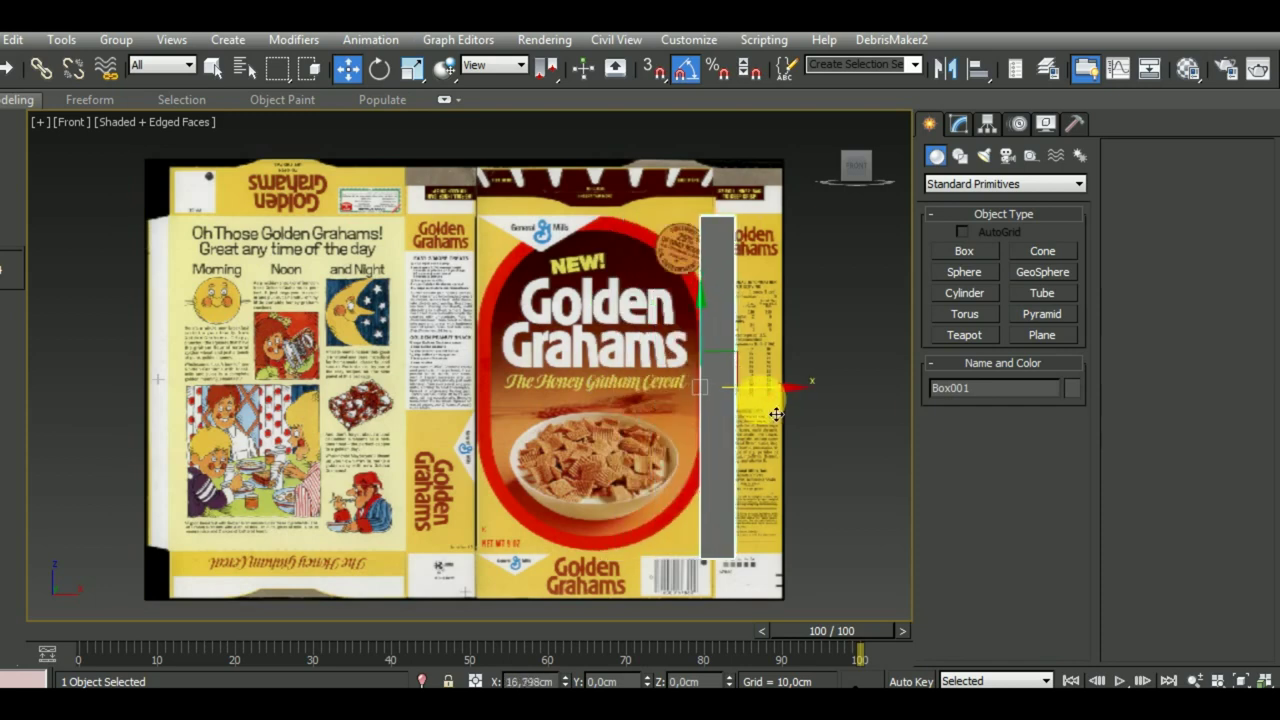
Set the box depth to 10.455 cm and rotate it to -90° around Y.
left_click(960, 124)
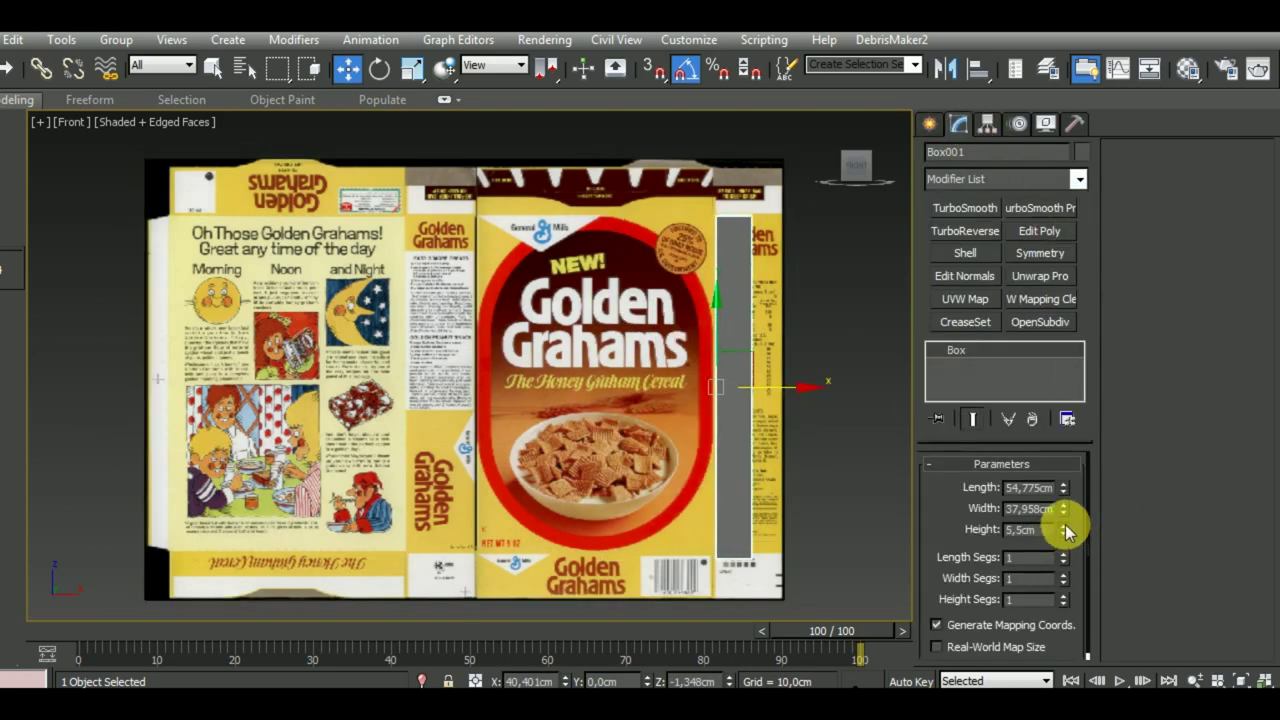
mouse_move(1066, 532)
left_mouse_down()
mouse_move(1066, 457)
mouse_move(1080, 450)
left_mouse_up()
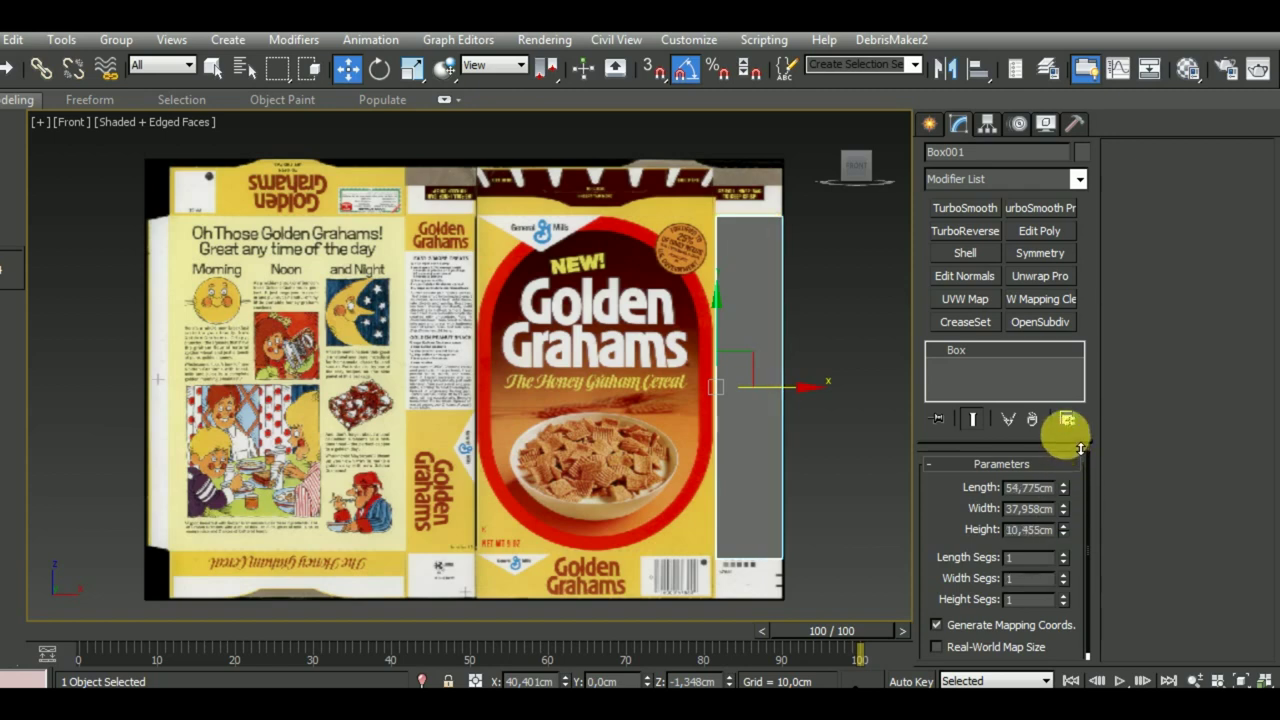
left_click(380, 68)
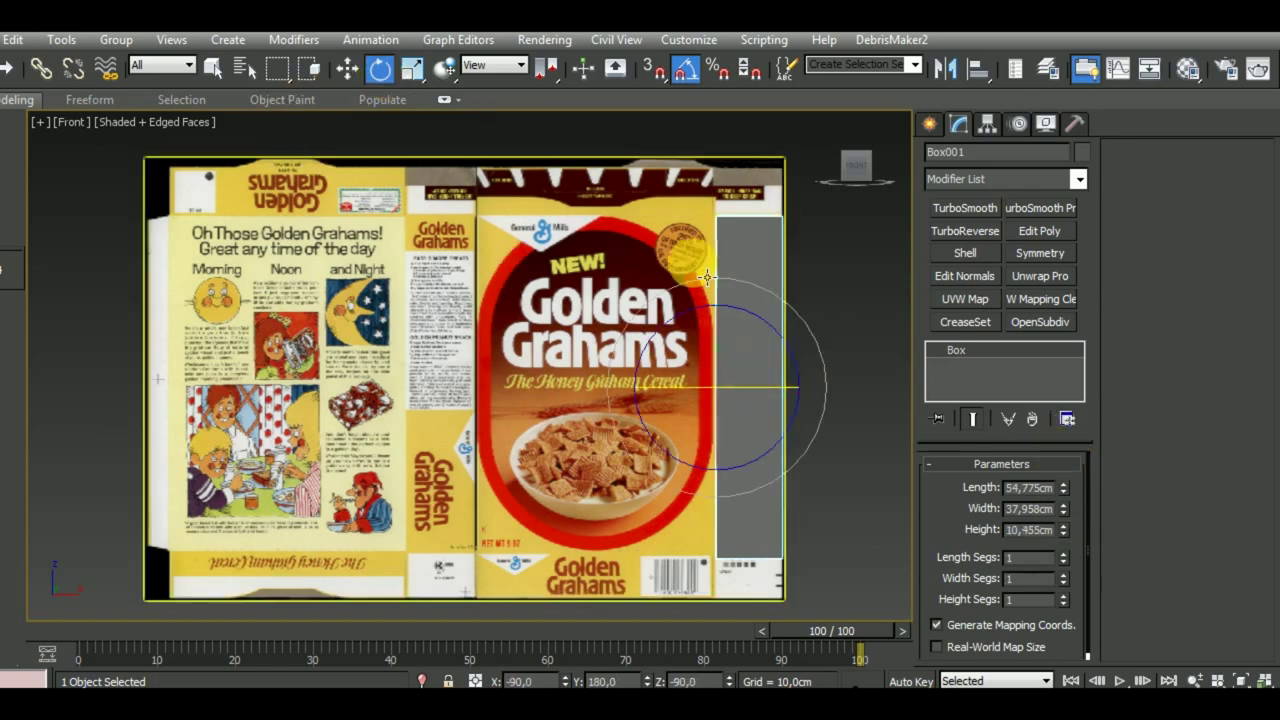
left_click_drag(783, 407, 699, 409)
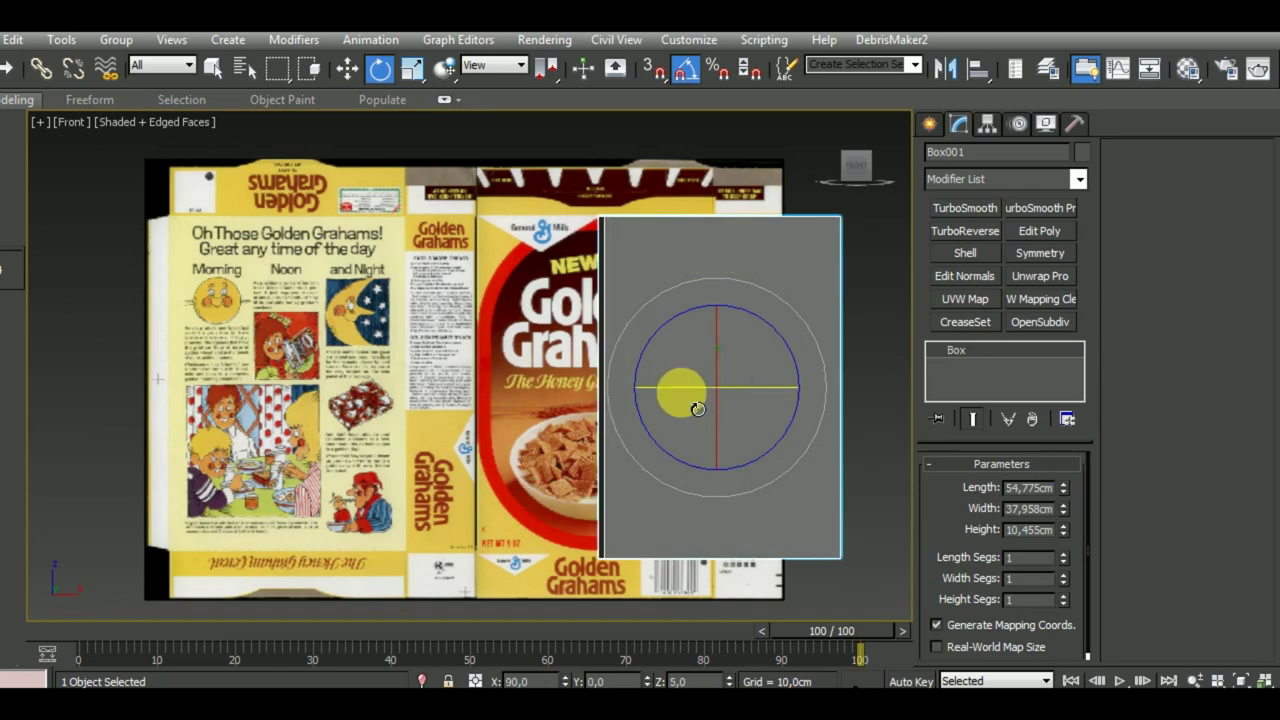
key("ctrl+z")
left_click_drag(697, 409, 608, 403)
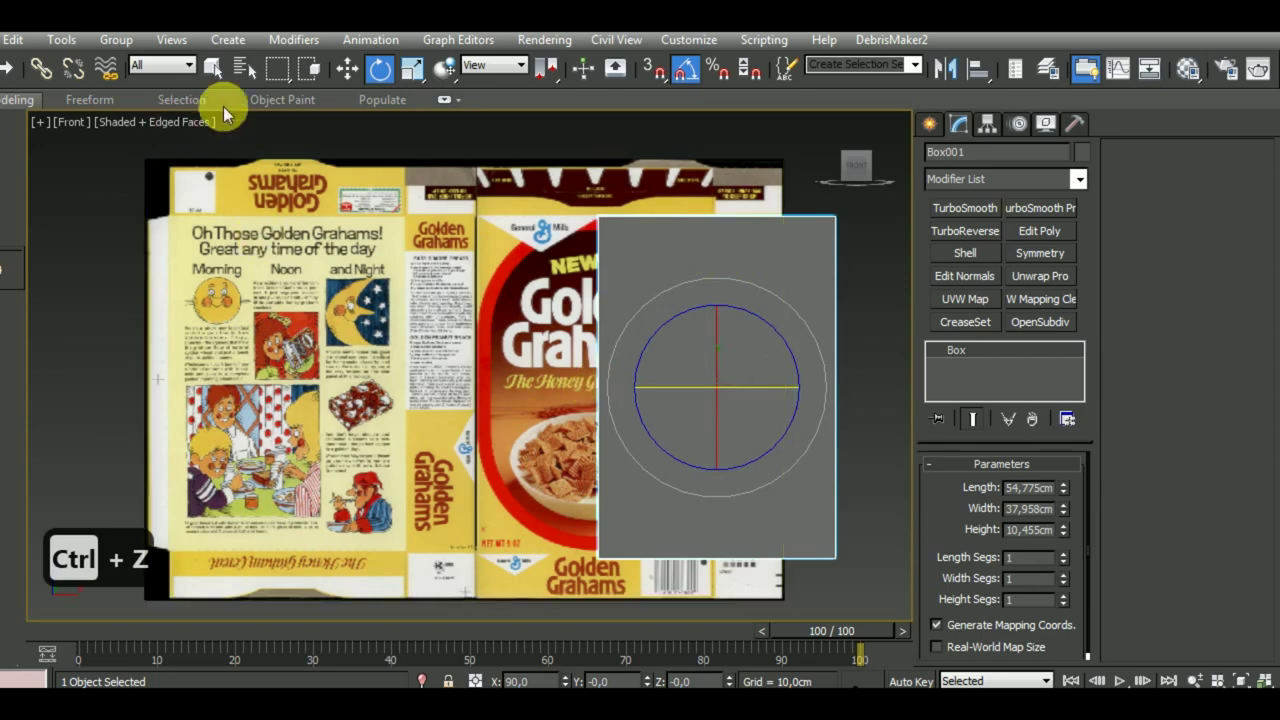
left_click(347, 67)
mouse_move(480, 437)
middle_mouse_down()
mouse_move(360, 412)
mouse_move(418, 416)
middle_mouse_up()
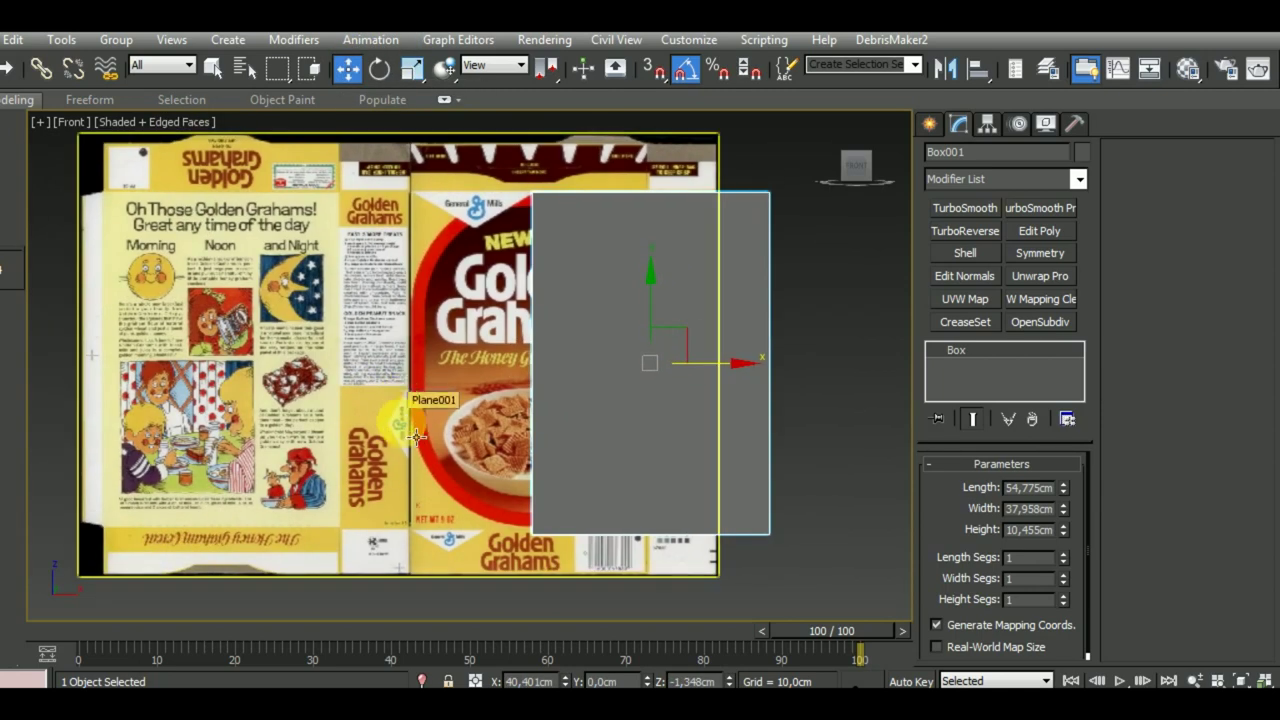
left_click(672, 494)
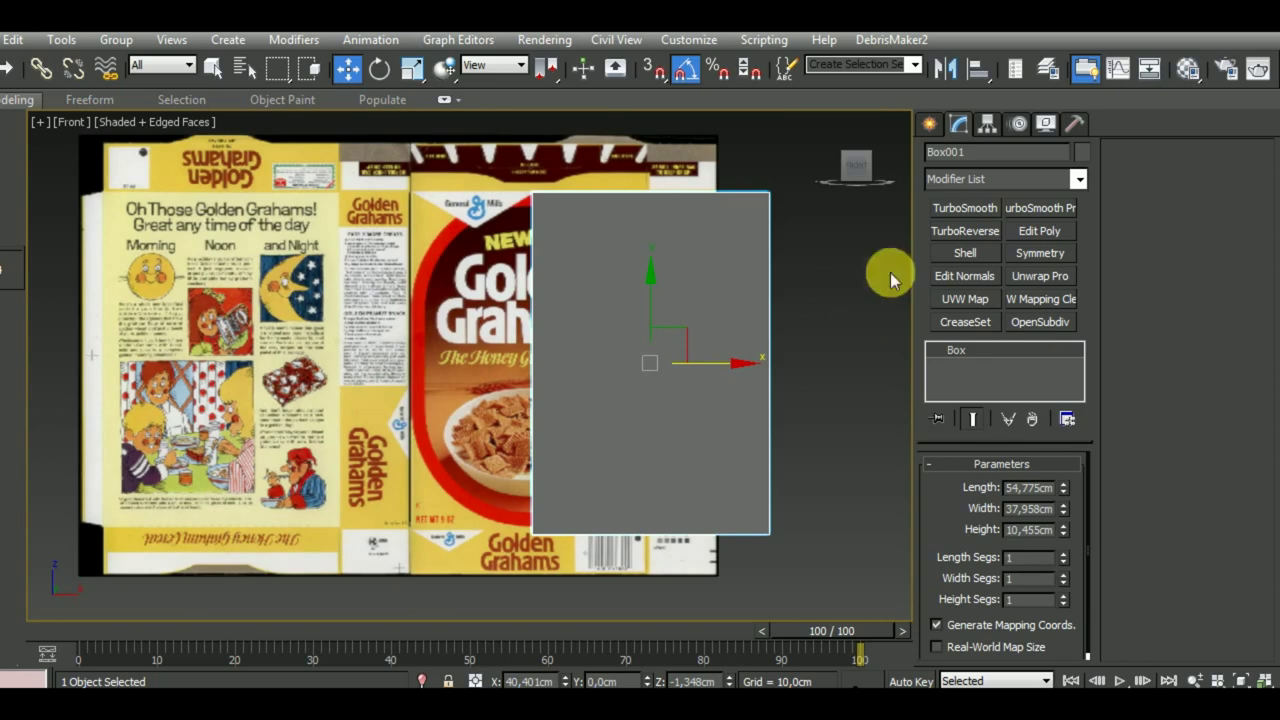
Convert the box to Editable Poly and add Unwrap UVW with Map Seams unchecked.
right_click(973, 350)
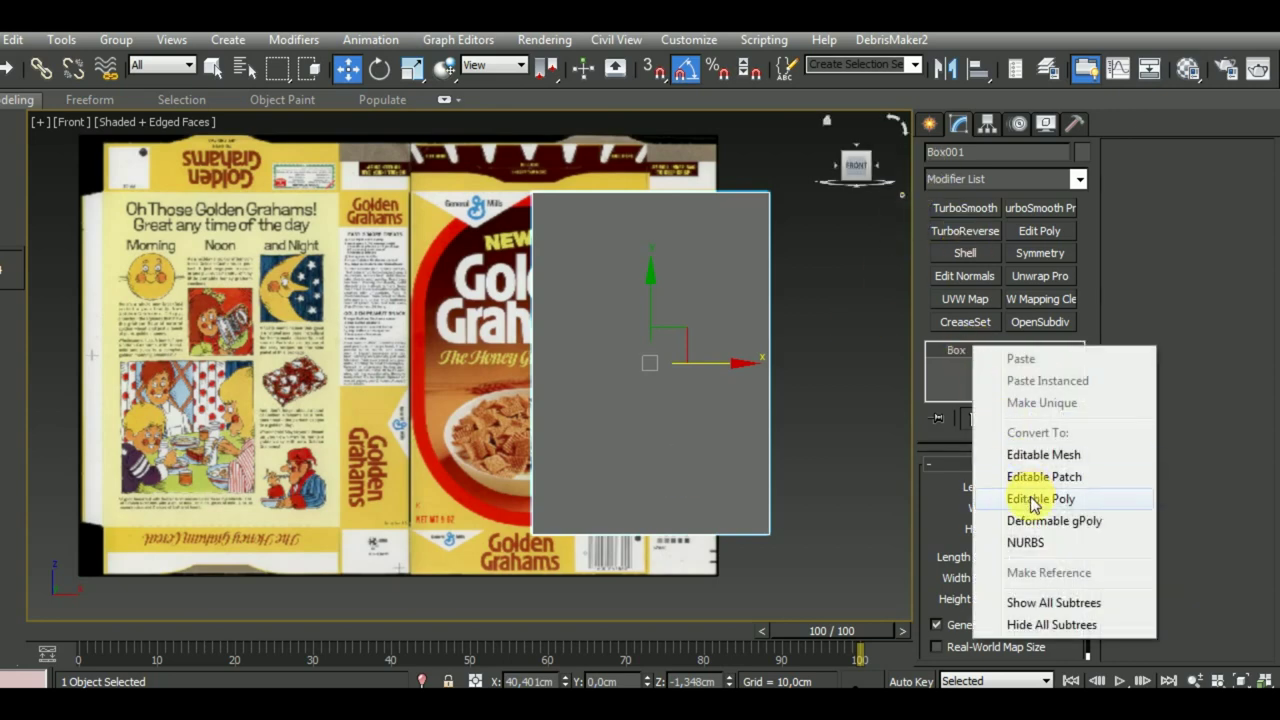
left_click(1033, 499)
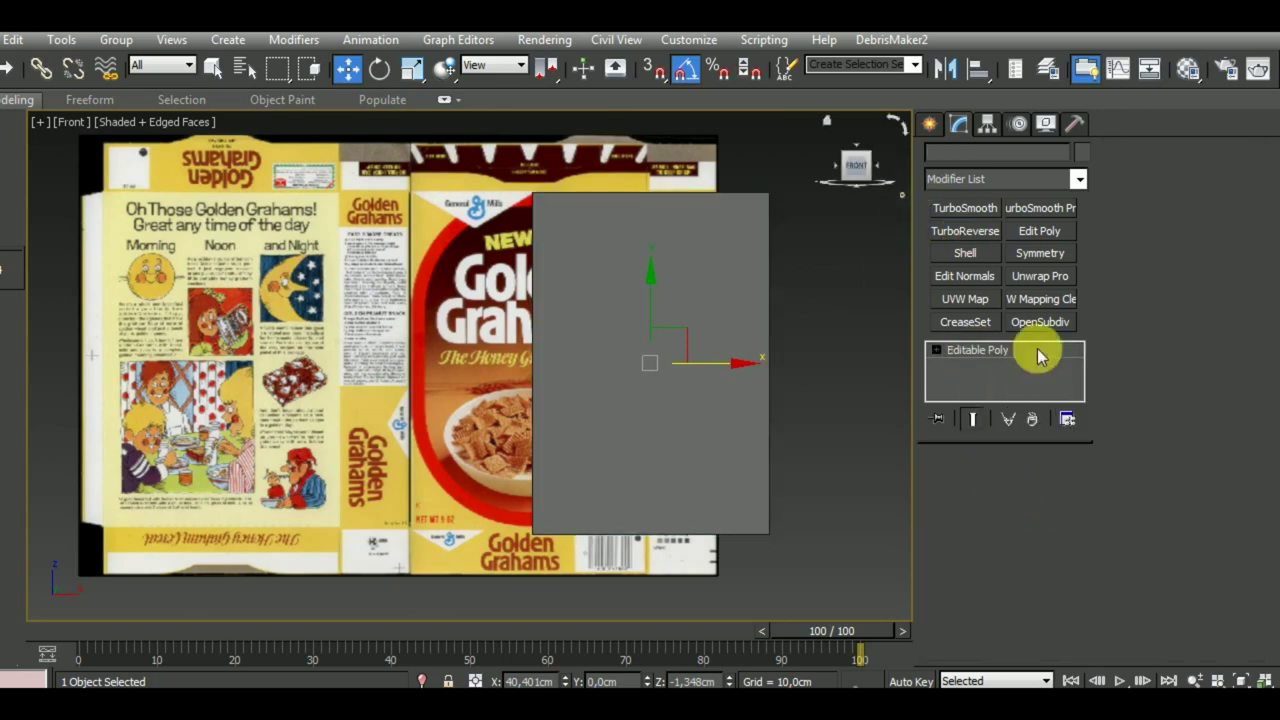
left_click(1062, 279)
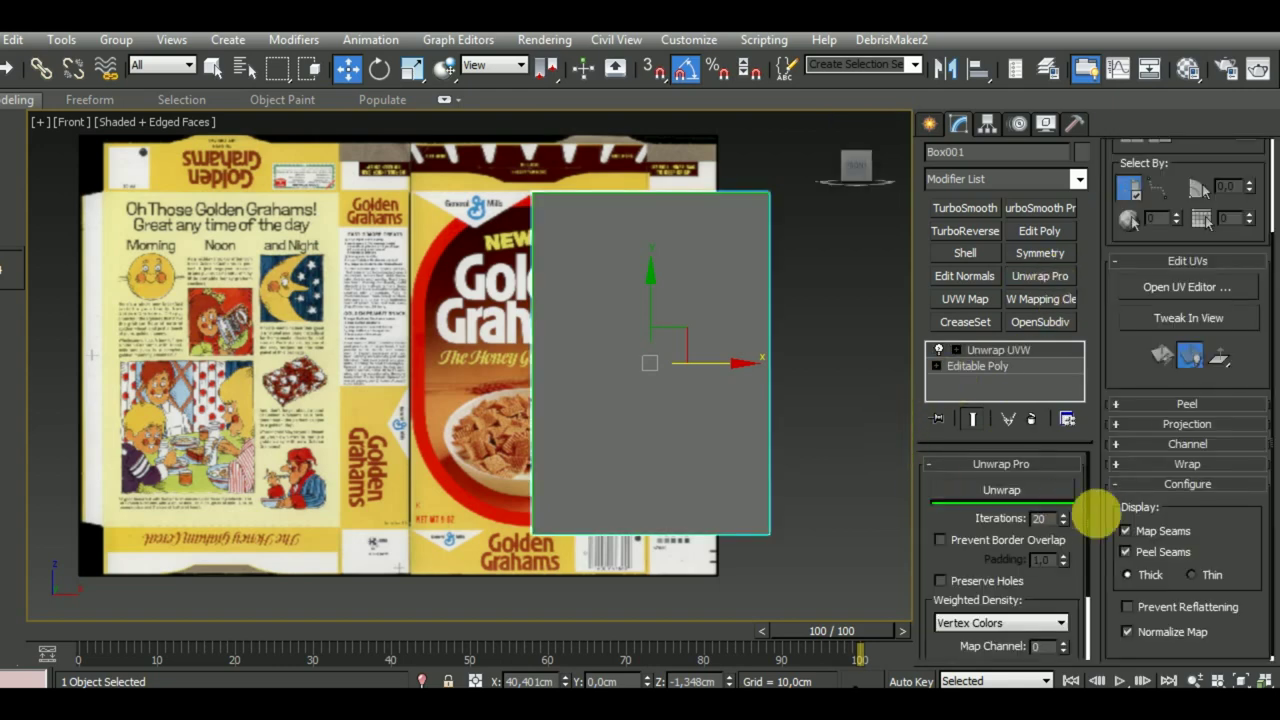
left_click(1126, 531)
In Perspective view, move Plane001 up behind the box and reselect the box.
mouse_move(797, 452)
middle_mouse_down()
mouse_move(779, 447)
mouse_move(794, 491)
mouse_move(543, 420)
mouse_move(383, 352)
middle_mouse_up()
key("p")
left_click(490, 364)
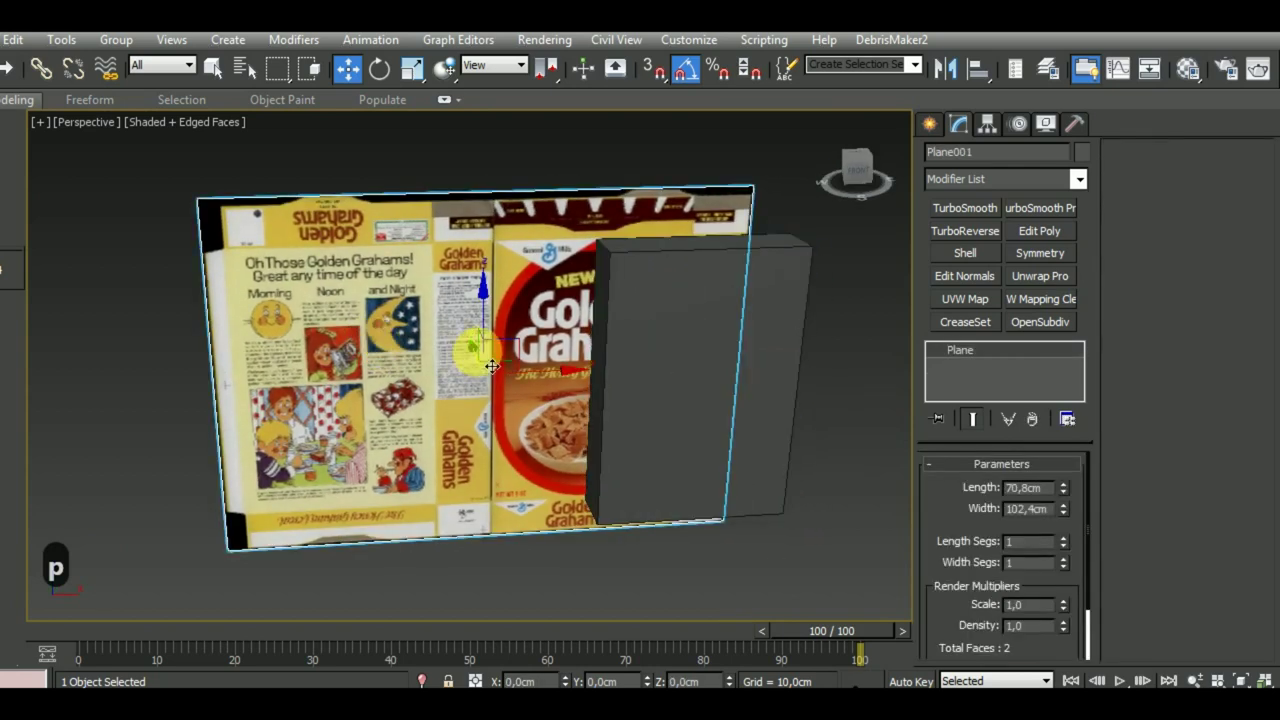
left_click_drag(485, 364, 438, 243)
left_click(700, 371)
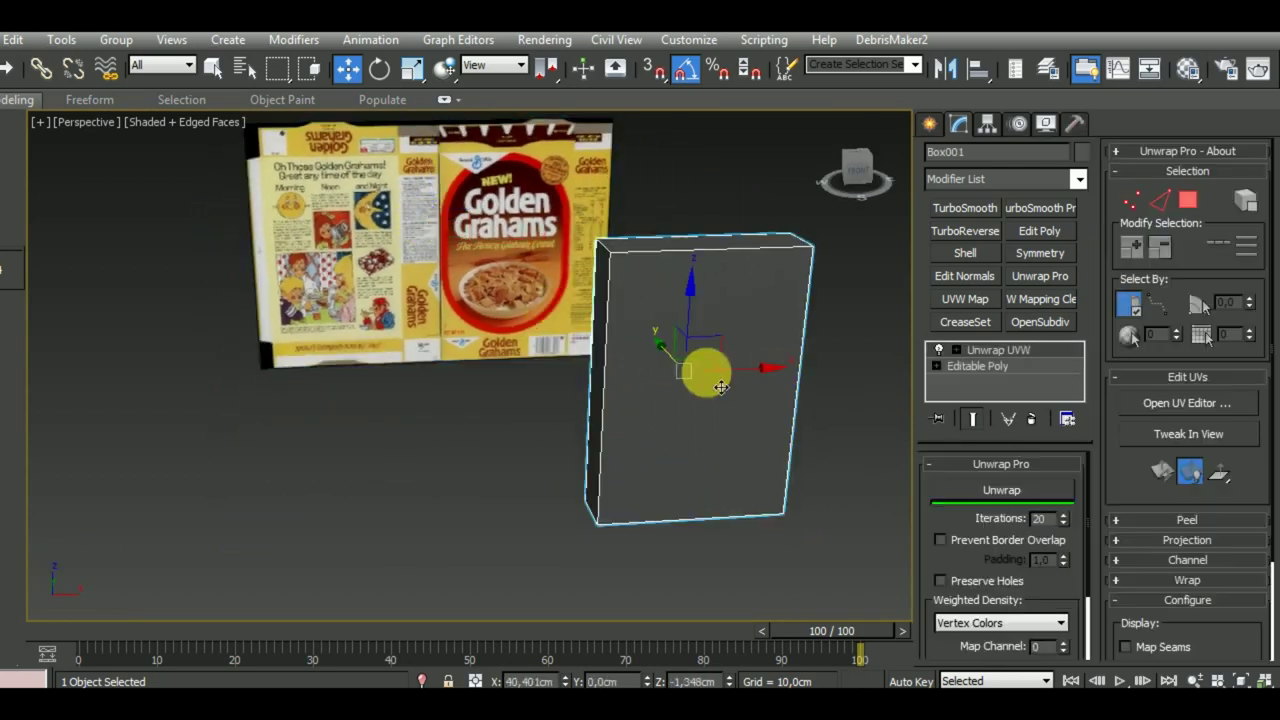
left_click(772, 484)
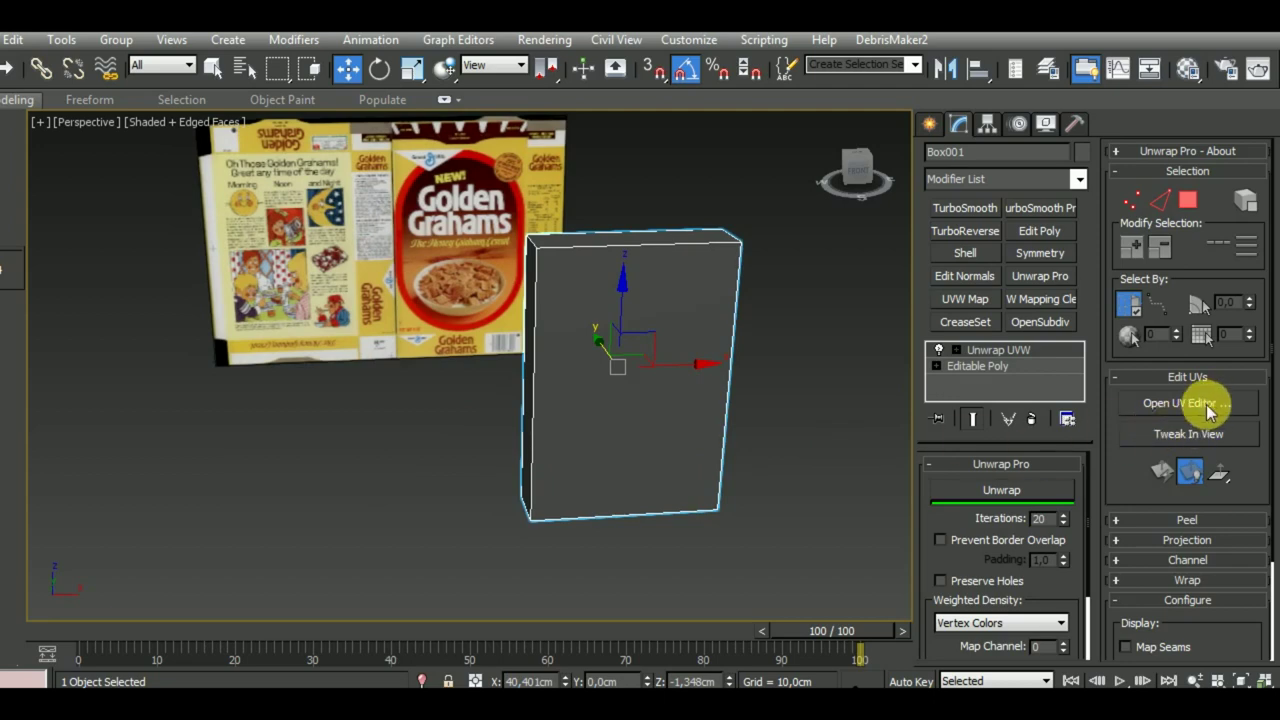
Open the UV Editor and select all of the box's UV faces.
left_click(1190, 403)
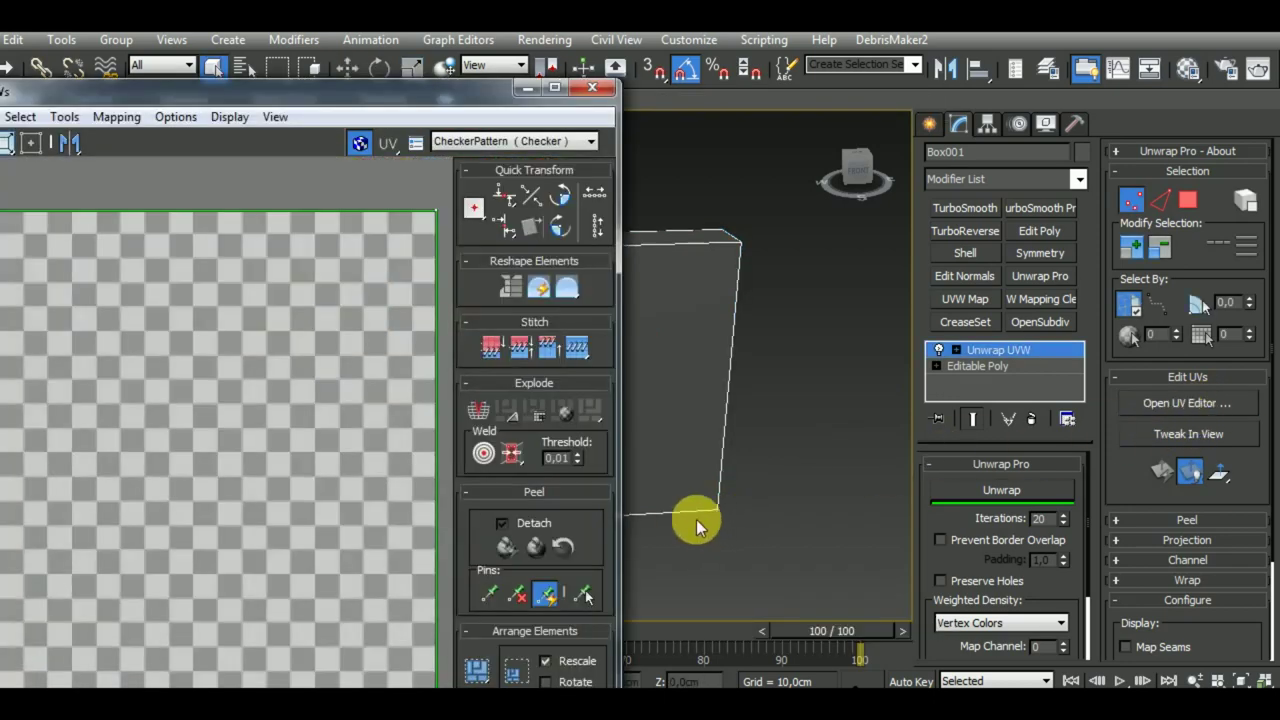
left_click_drag(407, 92, 495, 58)
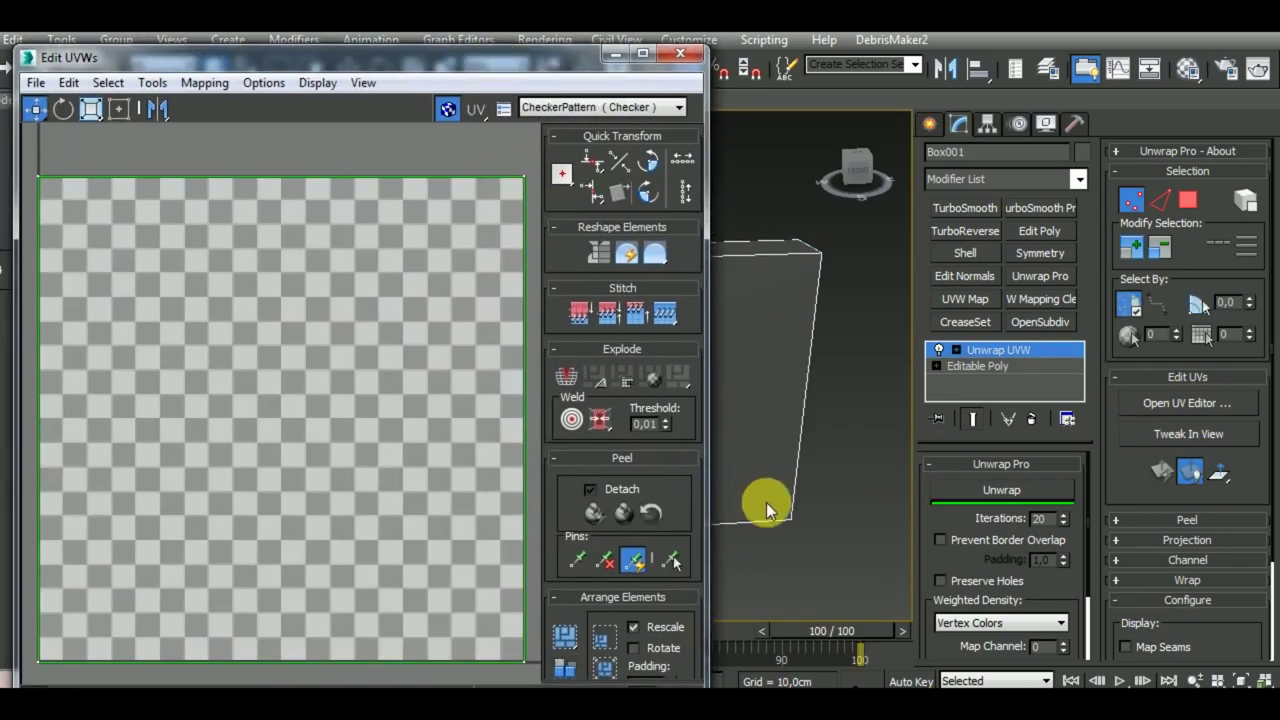
middle_click_drag(766, 502, 871, 514)
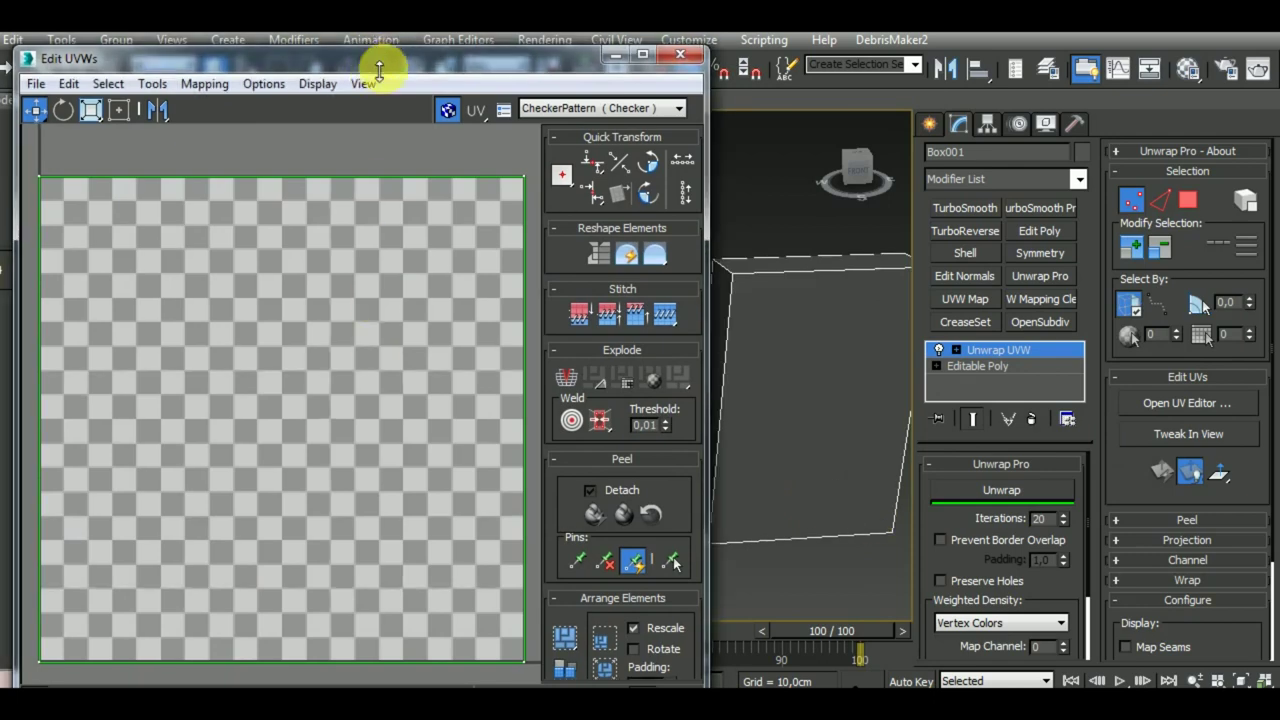
left_click_drag(374, 57, 373, 56)
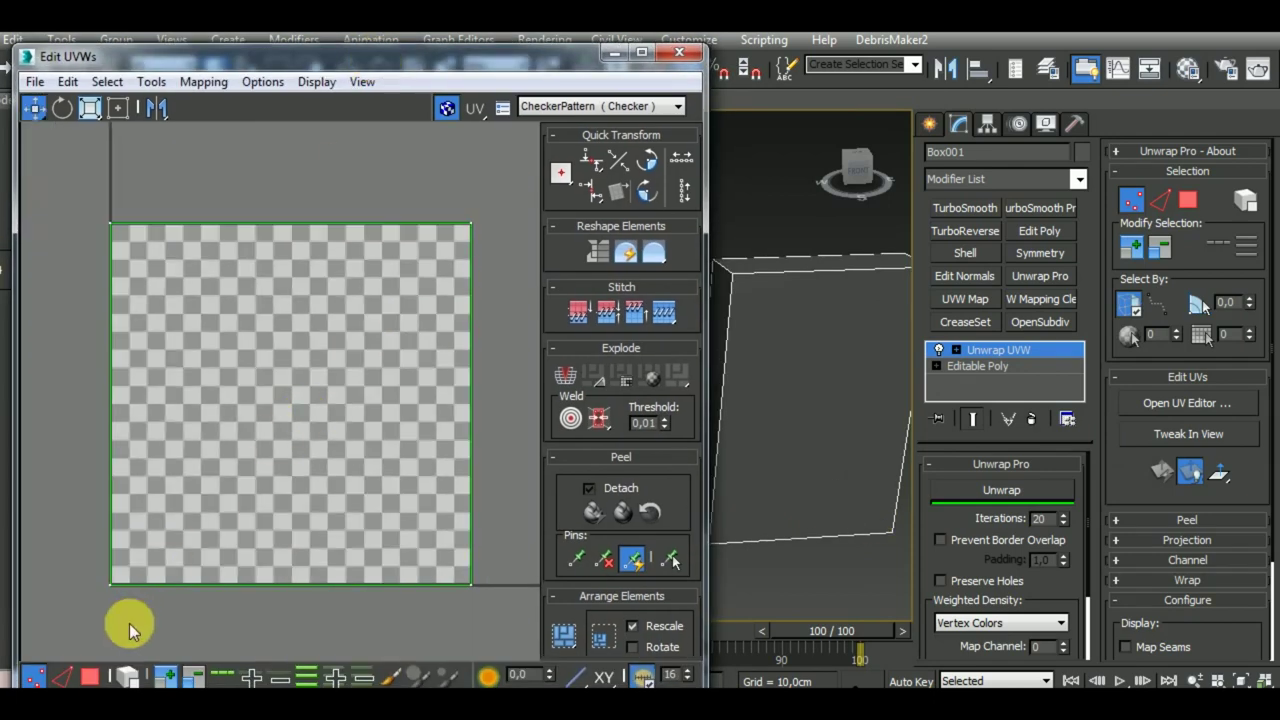
left_click(90, 676)
scroll(243, 491, "down", 3)
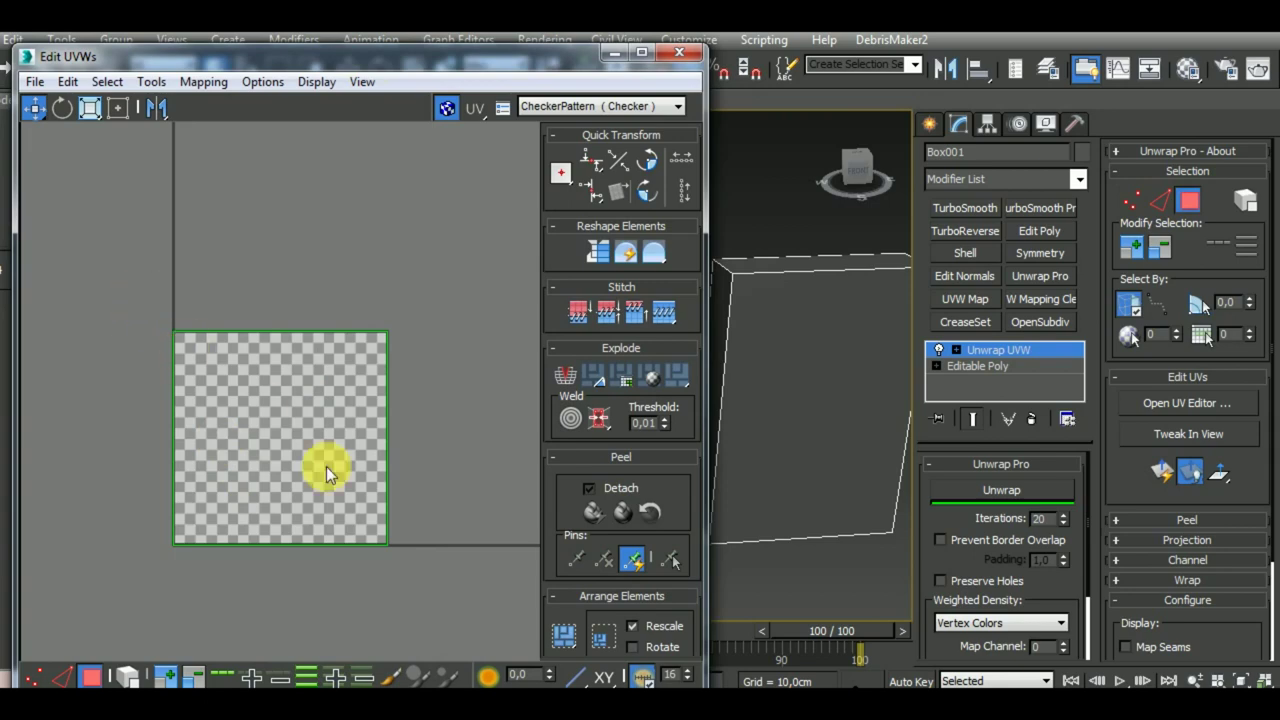
left_click_drag(153, 354, 410, 575)
Apply Normal Mapping with the Box Mapping projection to the selected faces.
left_click(206, 89)
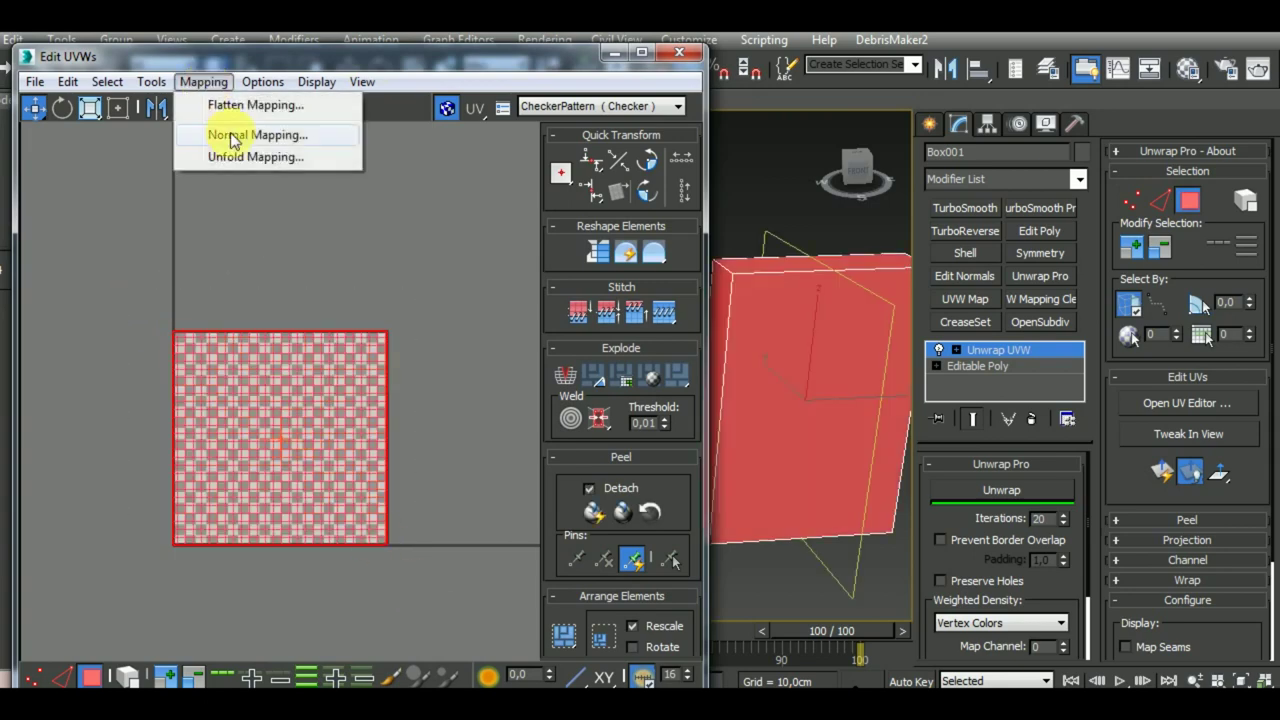
left_click(229, 134)
left_click_drag(125, 22, 301, 152)
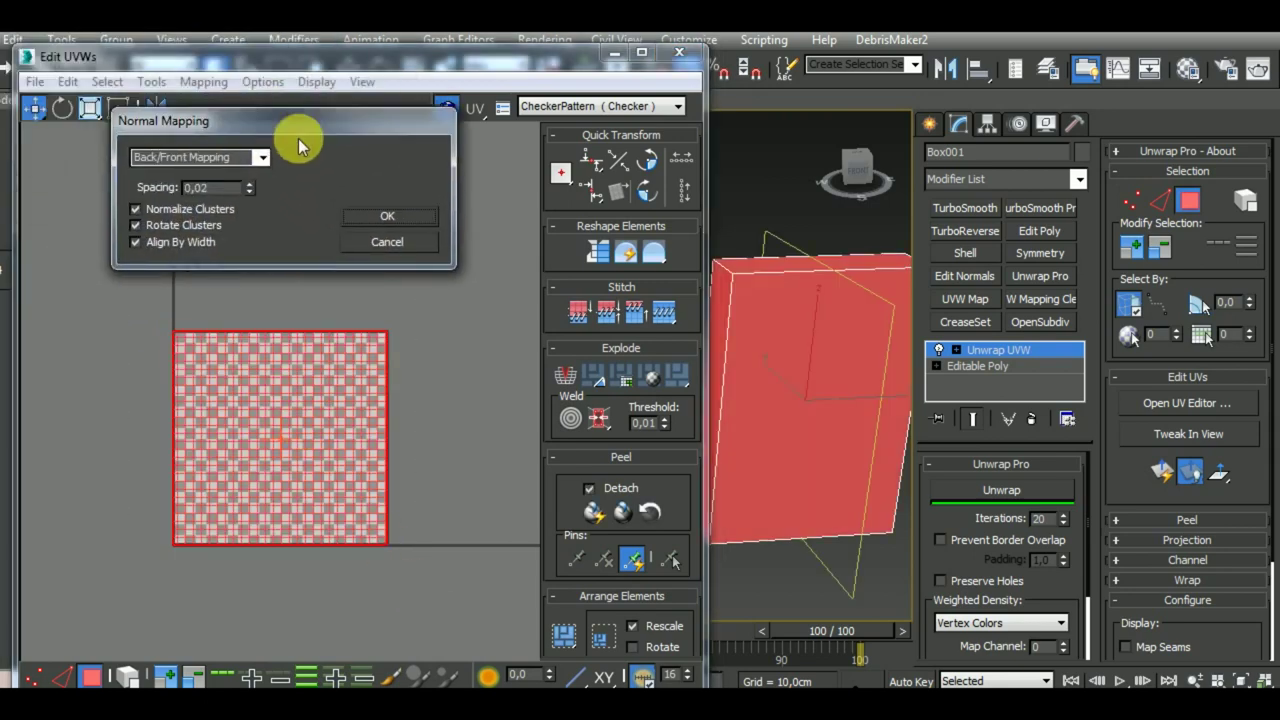
left_click(276, 178)
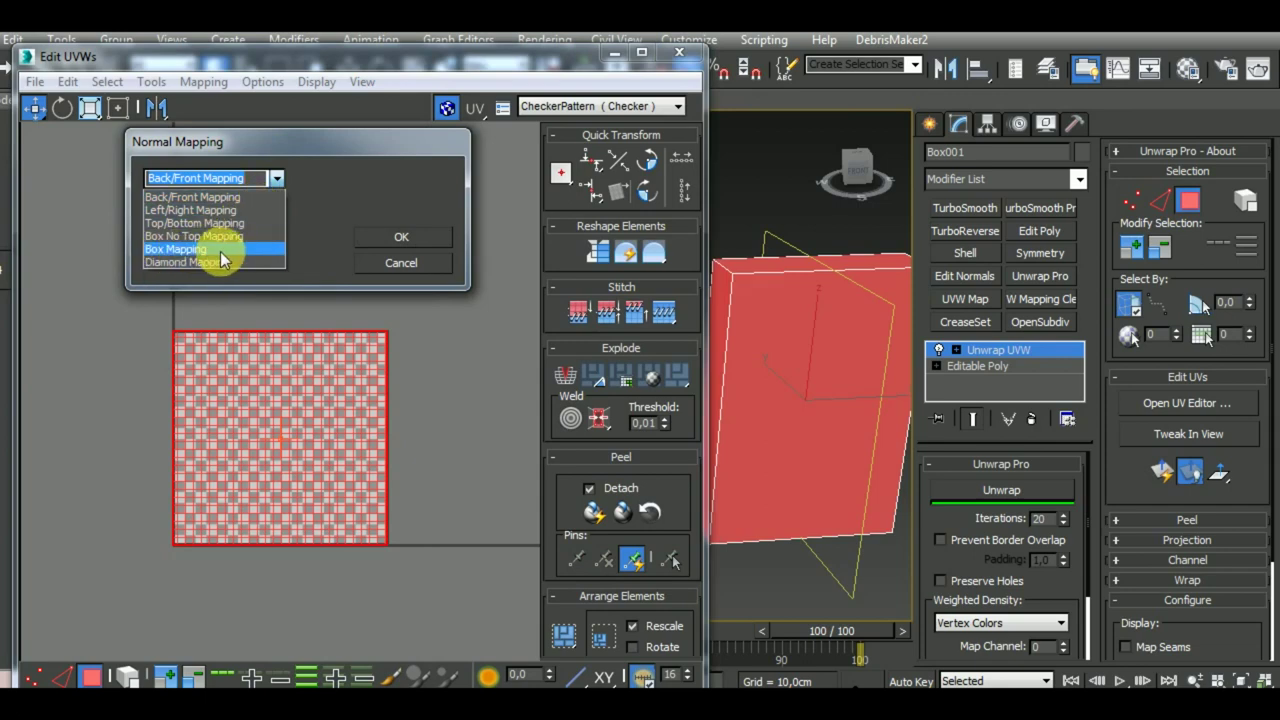
left_click(226, 248)
left_click(403, 238)
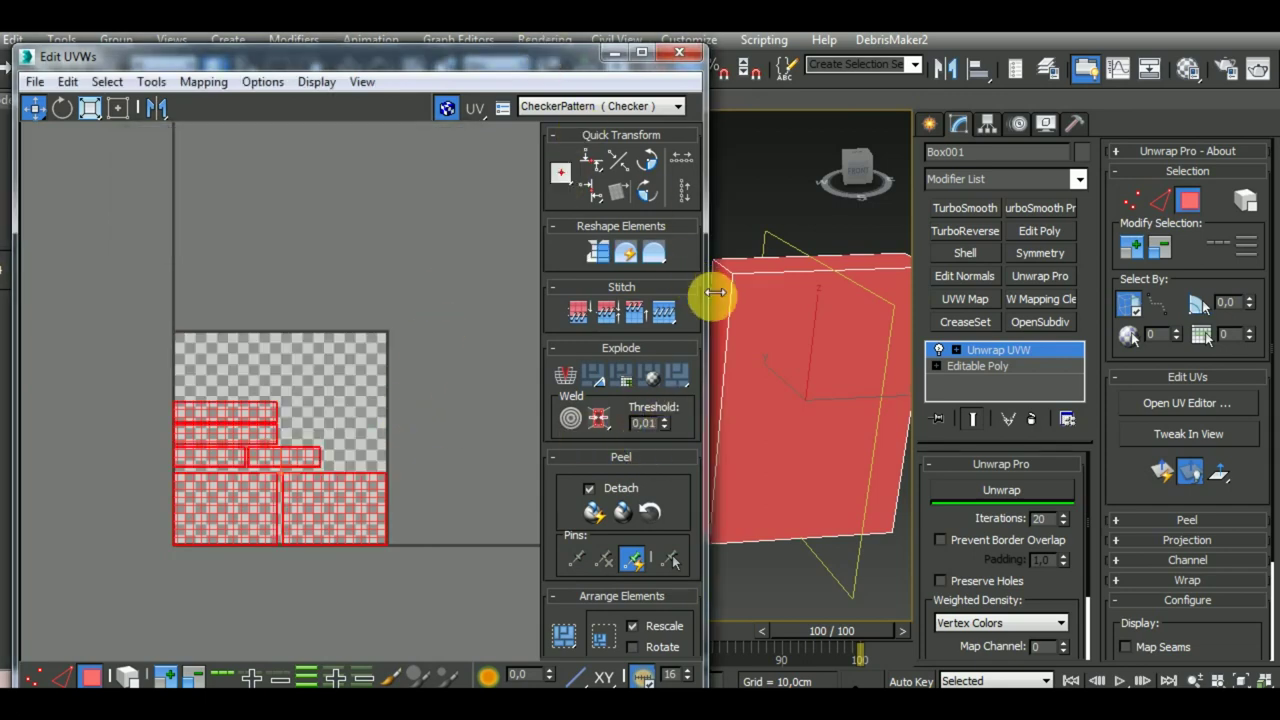
Move the front face's UV island below the tile and select the side face.
left_click_drag(715, 292, 601, 290)
middle_click_drag(843, 463, 799, 452)
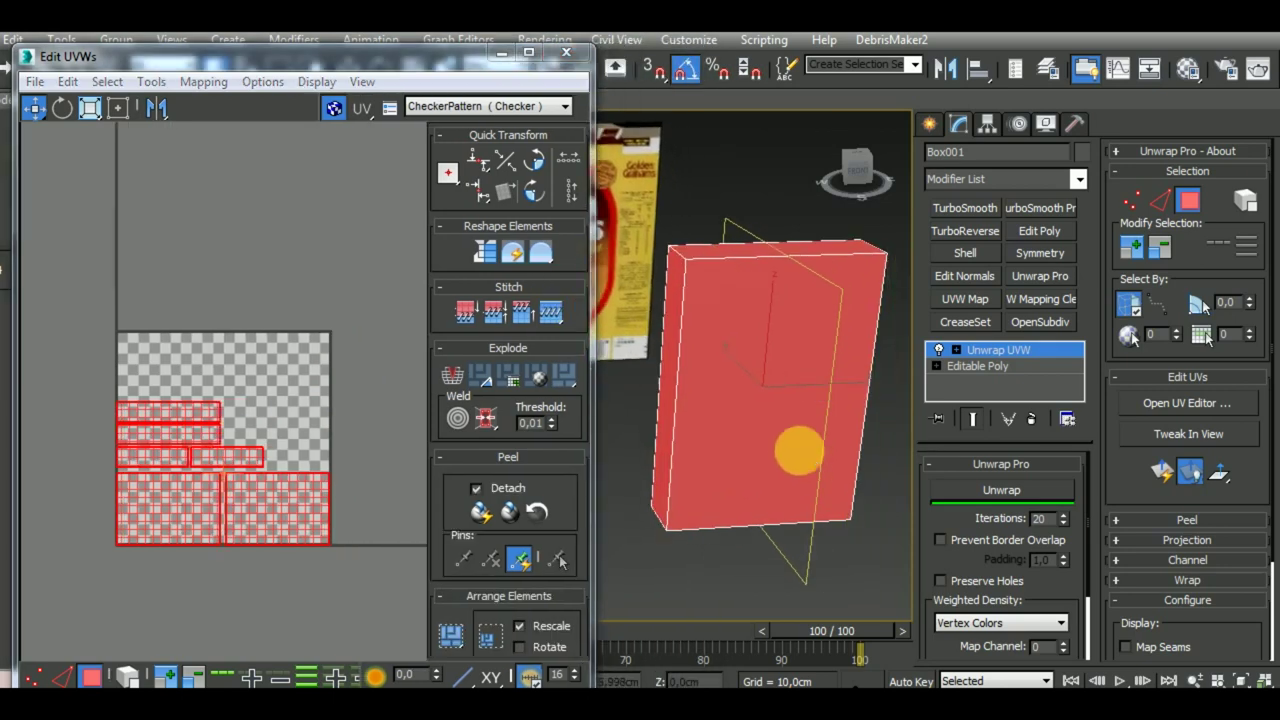
left_click(749, 371)
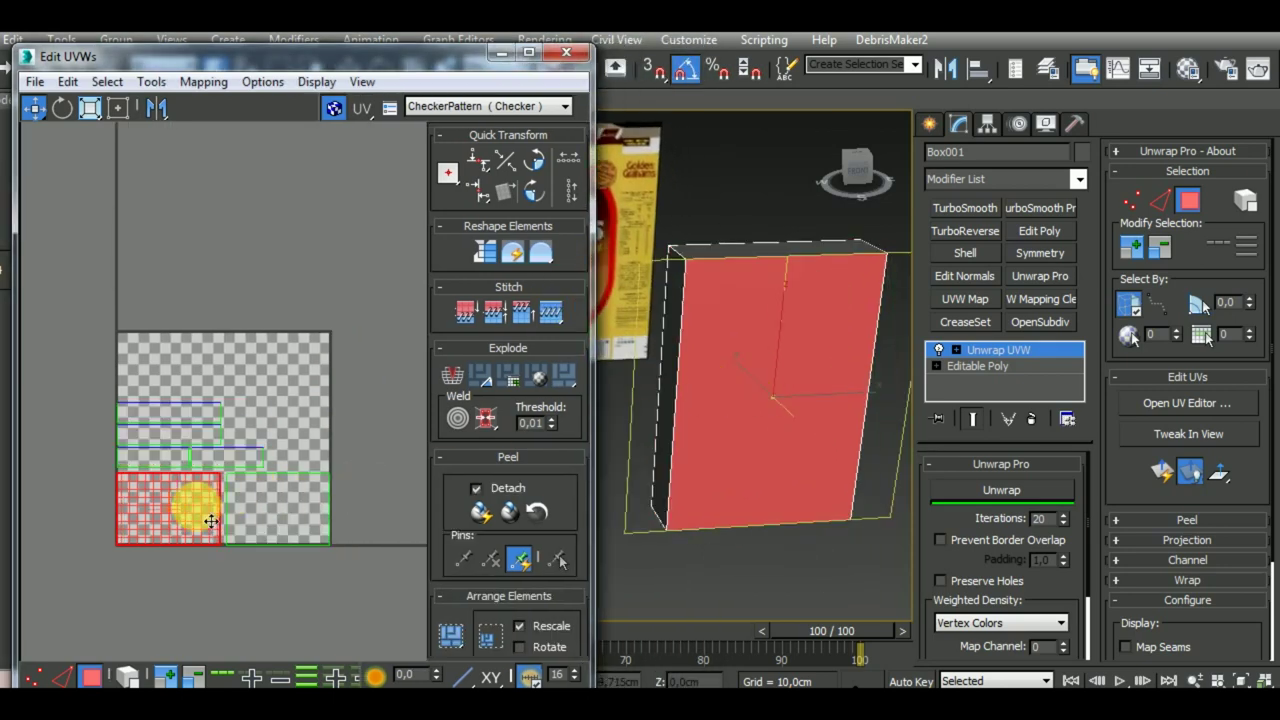
left_click_drag(211, 521, 213, 603)
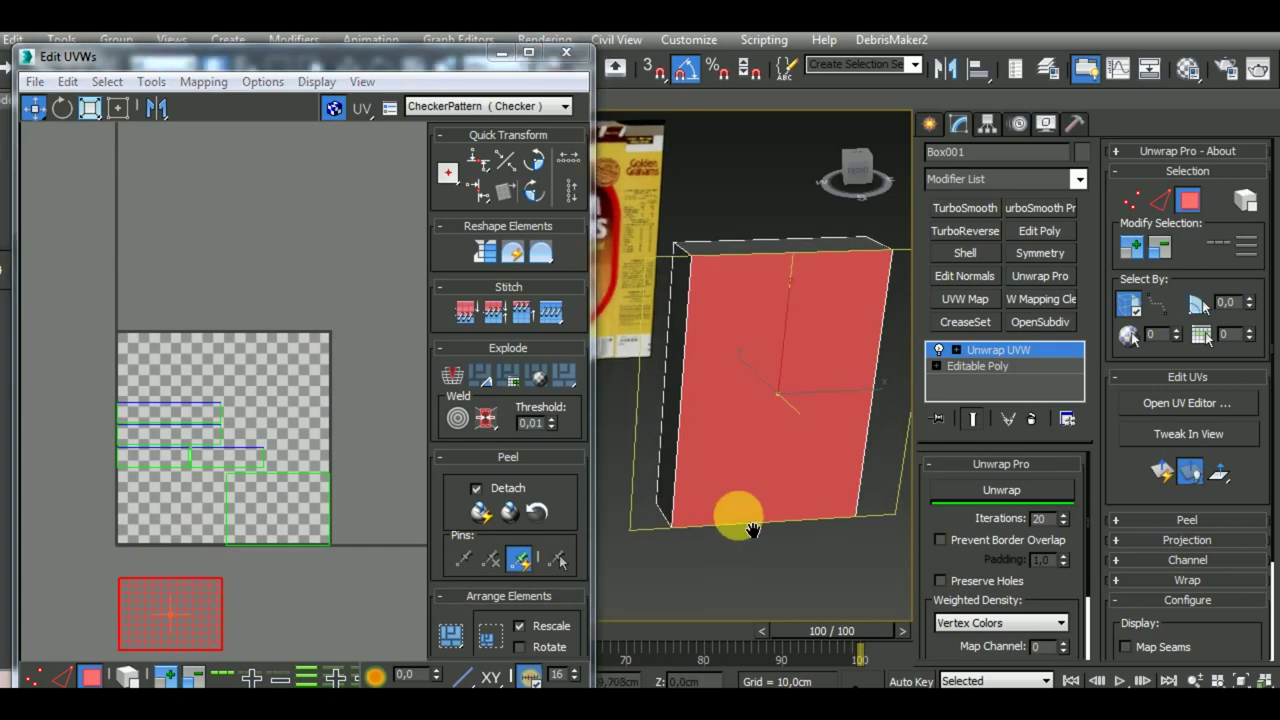
middle_click_drag(737, 520, 691, 443, "alt")
left_click(681, 435)
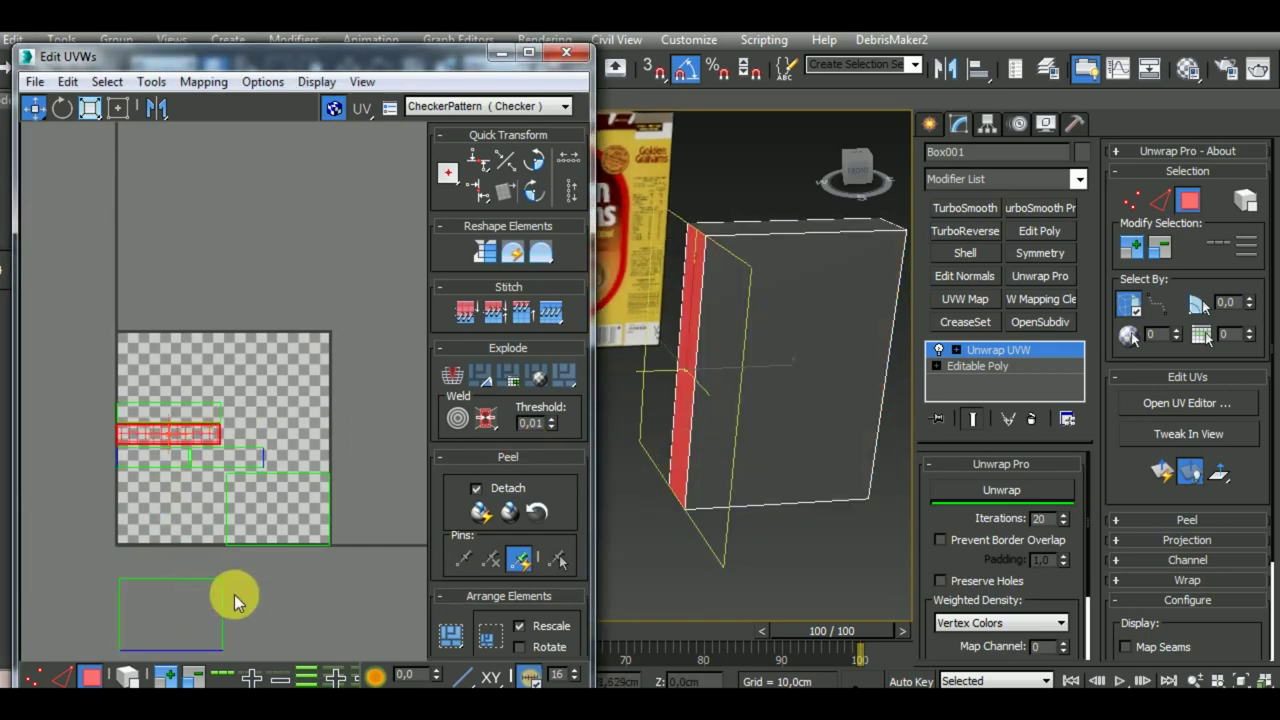
middle_click_drag(233, 600, 252, 526)
Stitch the matching island onto the lower island's bottom edge, then select the top strip.
left_click(62, 676)
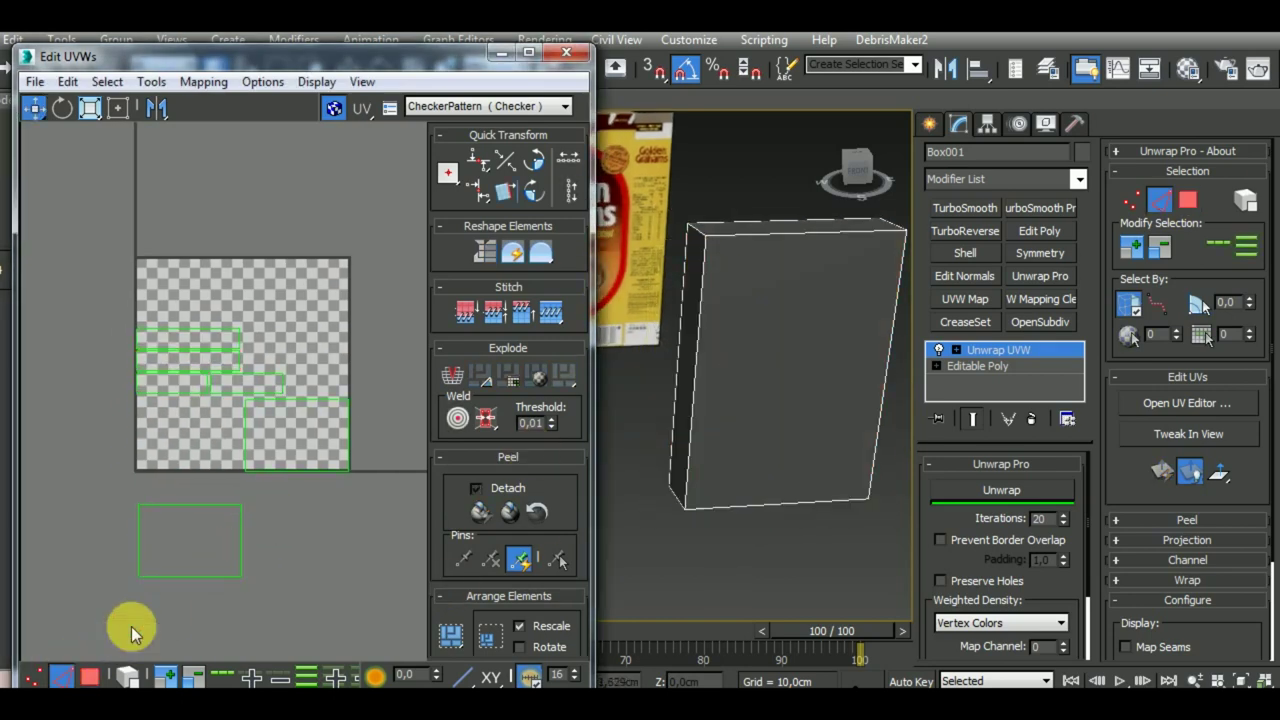
left_click(210, 576)
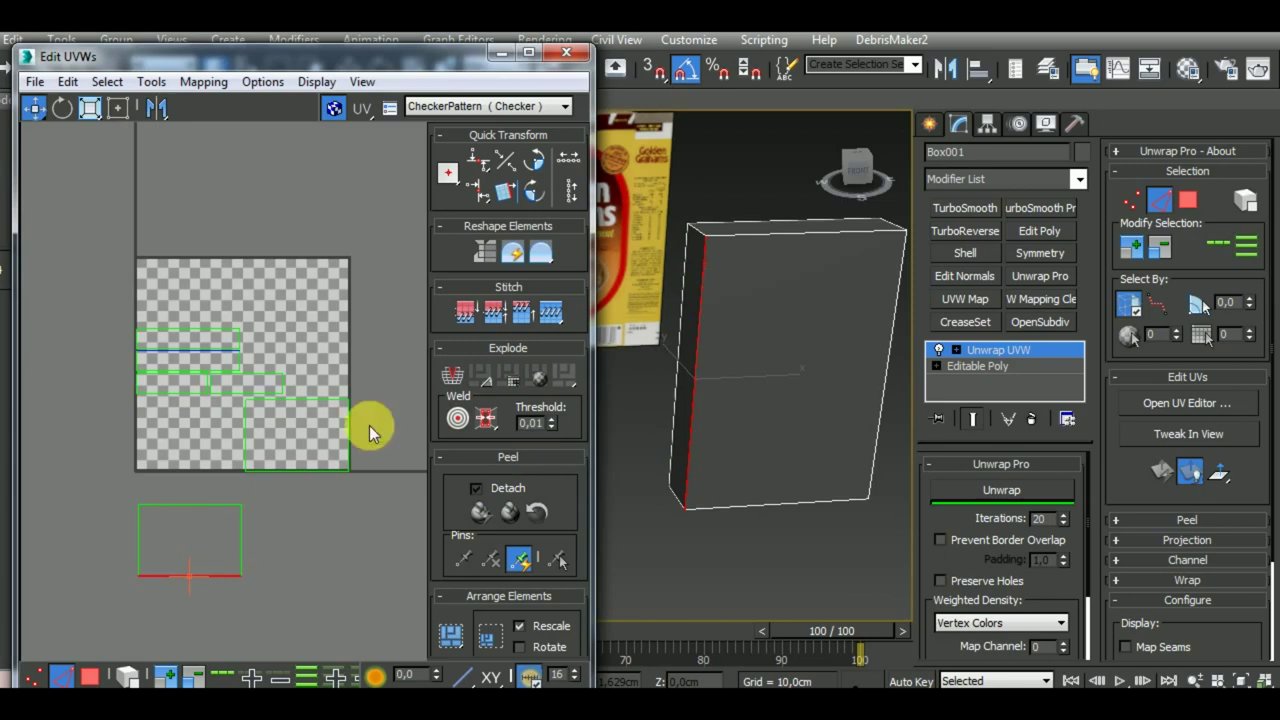
left_click(551, 318)
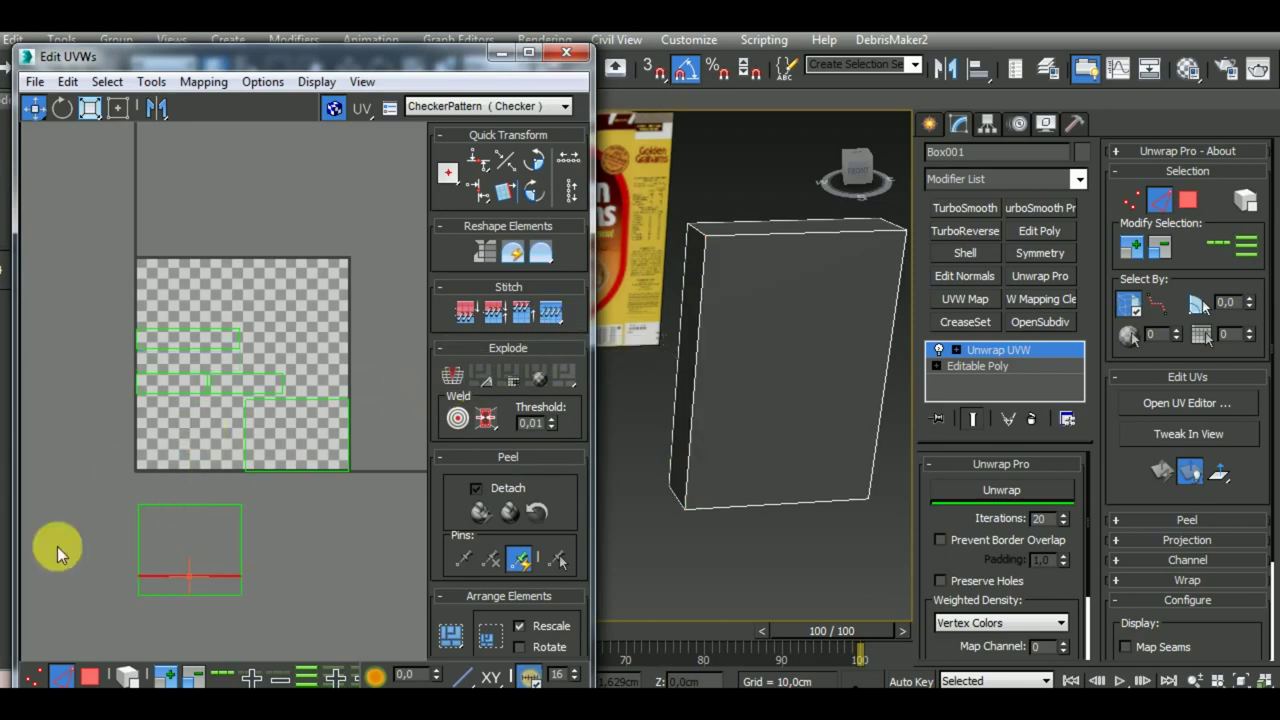
left_click(89, 676)
left_click(180, 338)
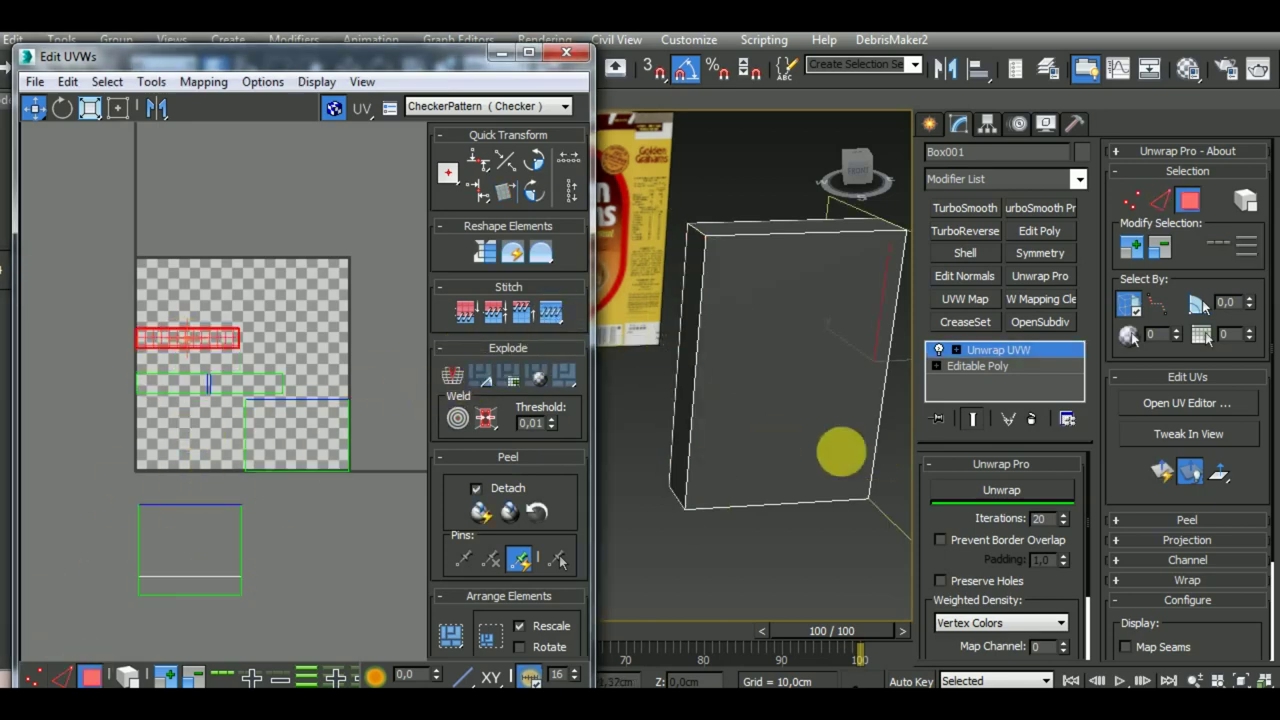
mouse_move(836, 464)
middle_mouse_down("alt")
mouse_move(629, 443)
mouse_move(680, 451)
middle_mouse_up("alt")
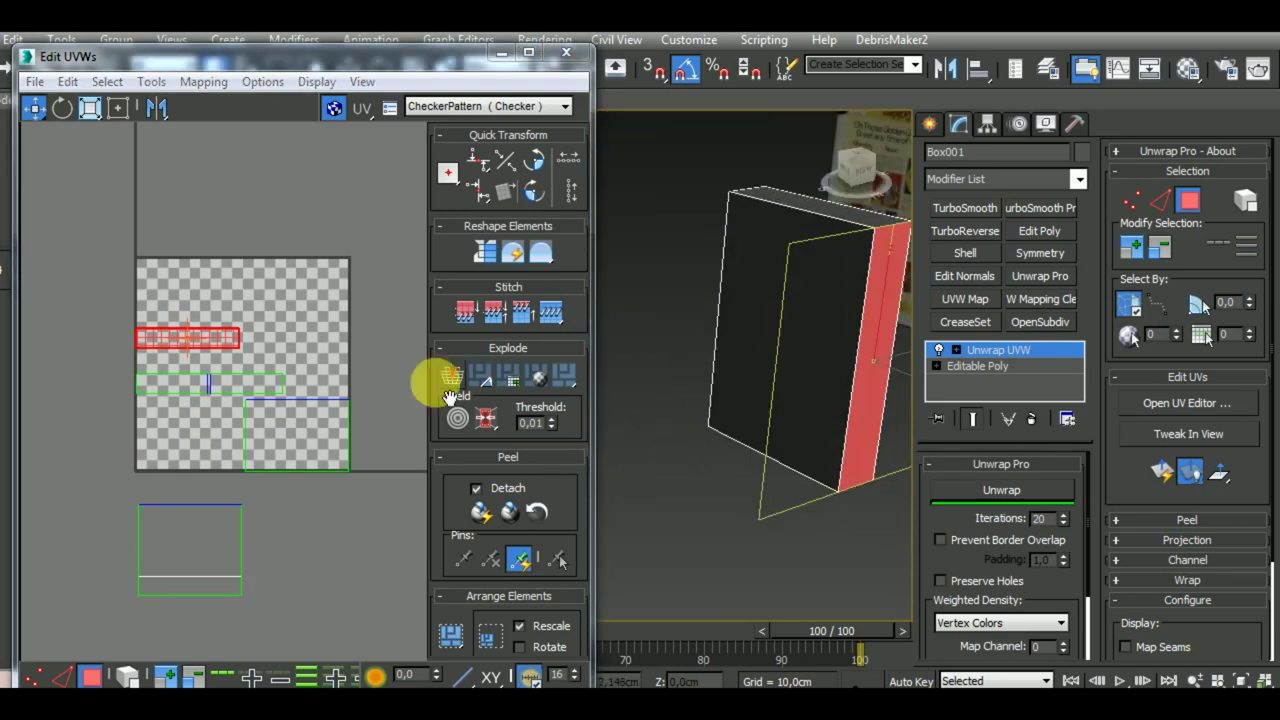
Stitch the top and remaining islands onto the lower island's top and left edges.
left_click(61, 676)
left_click(188, 576)
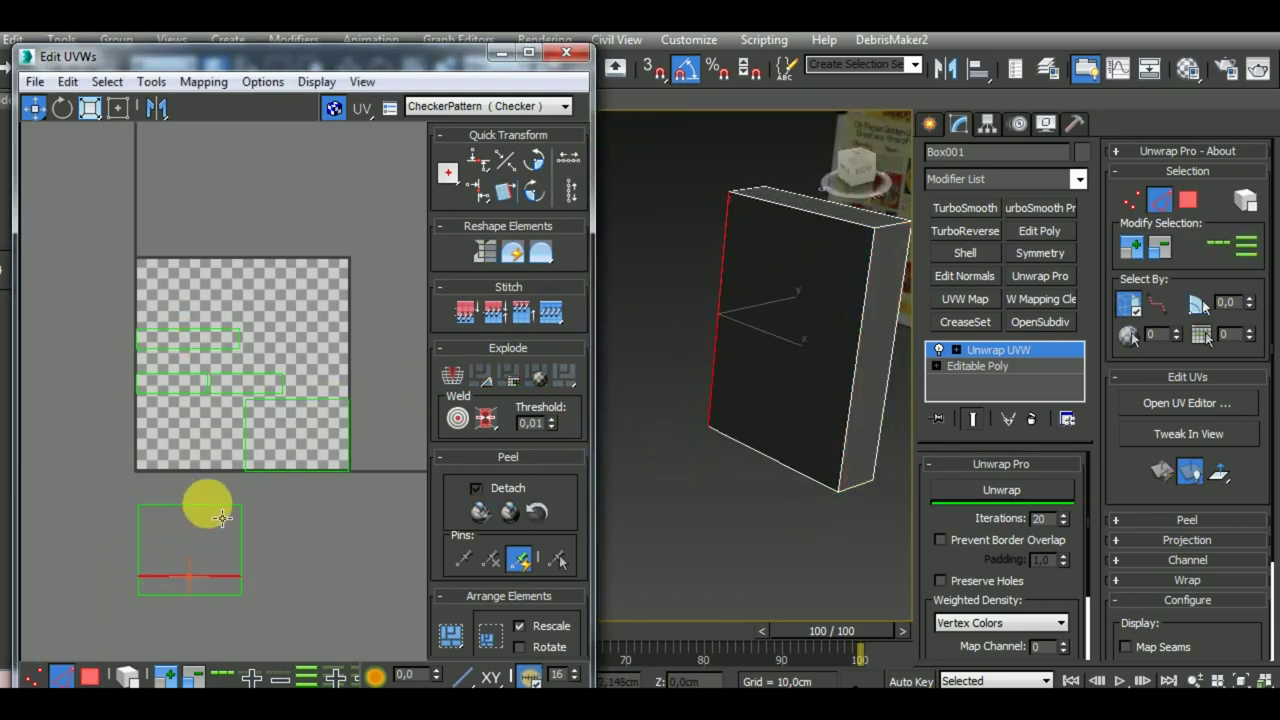
left_click(222, 517)
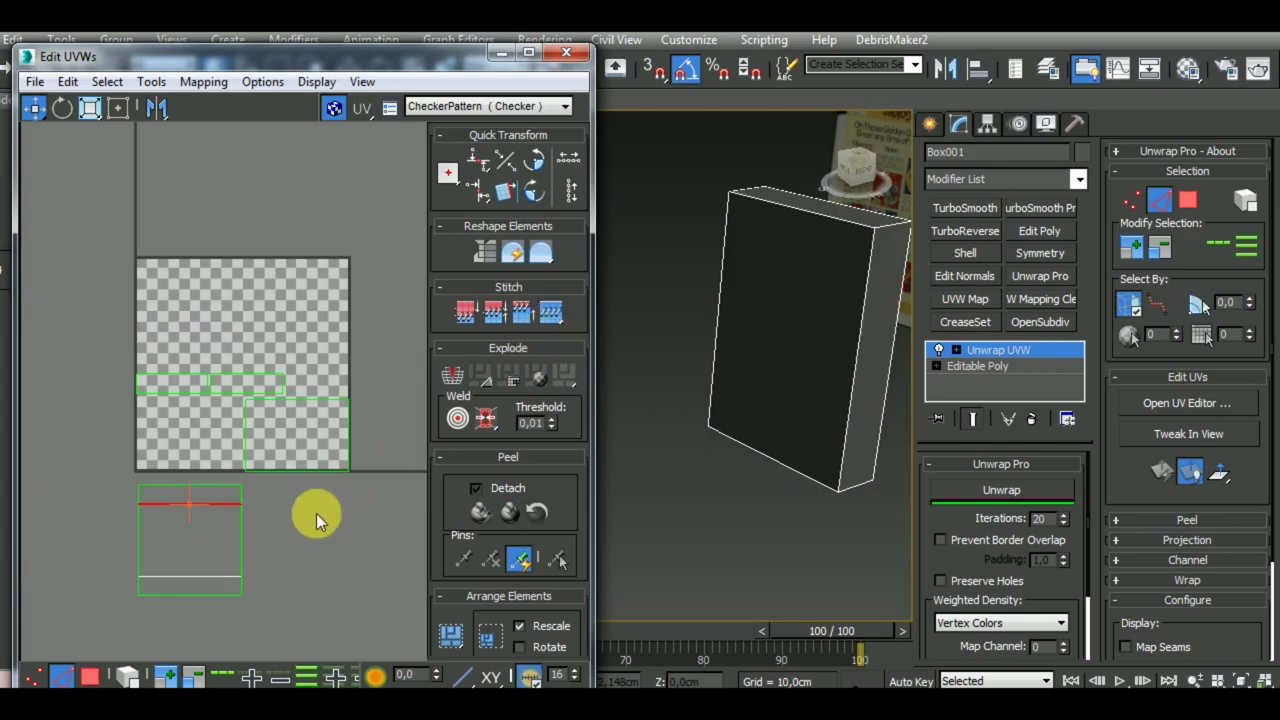
left_click(90, 676)
left_click(843, 230)
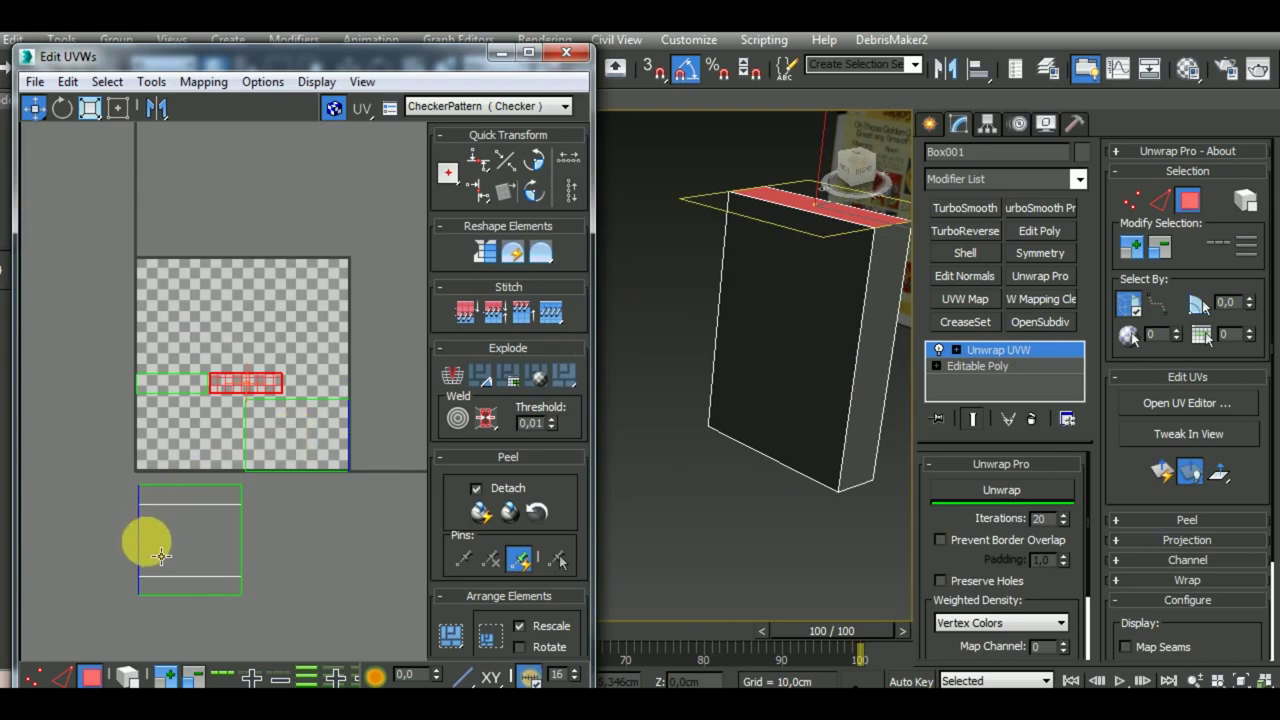
left_click(64, 676)
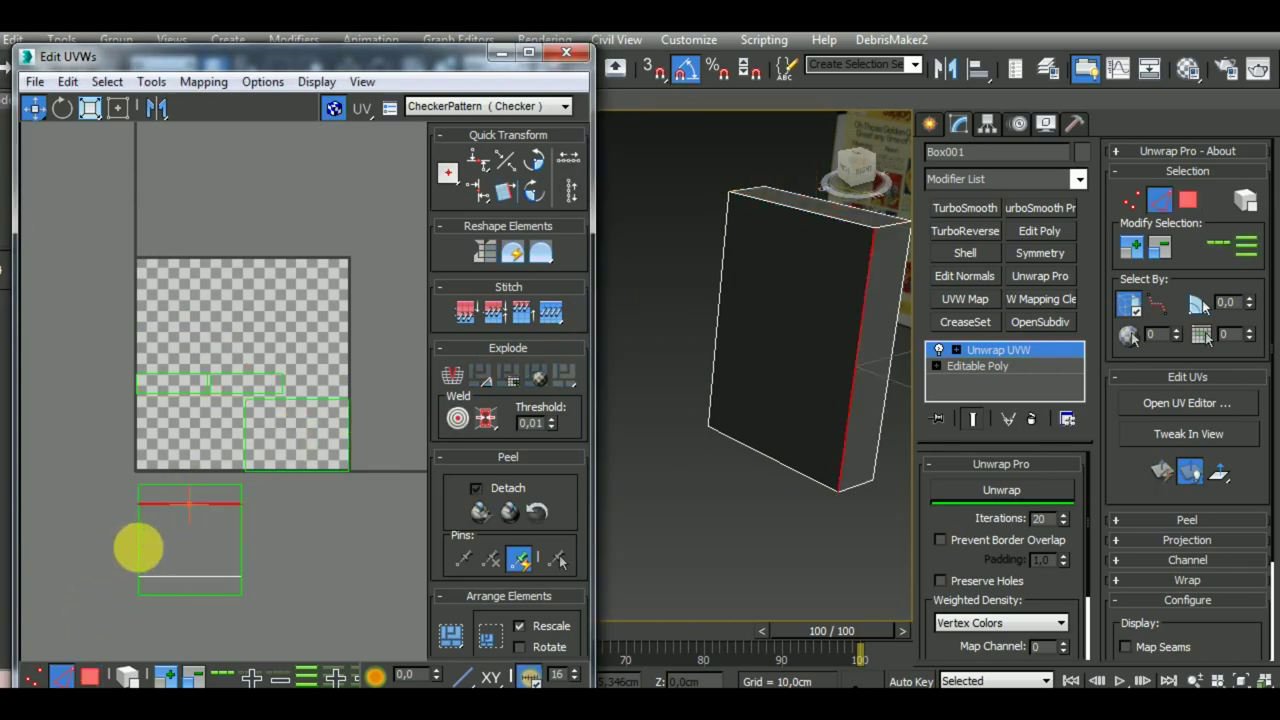
left_click(138, 547)
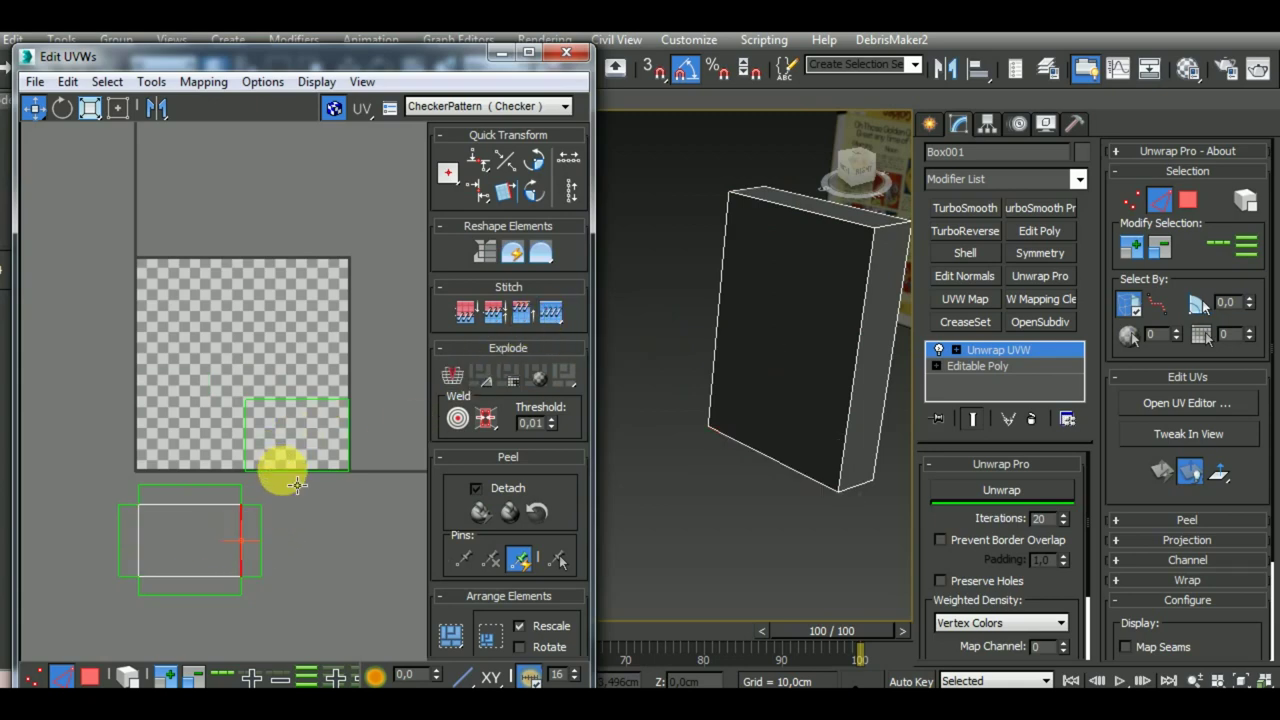
middle_click_drag(330, 543, 338, 545)
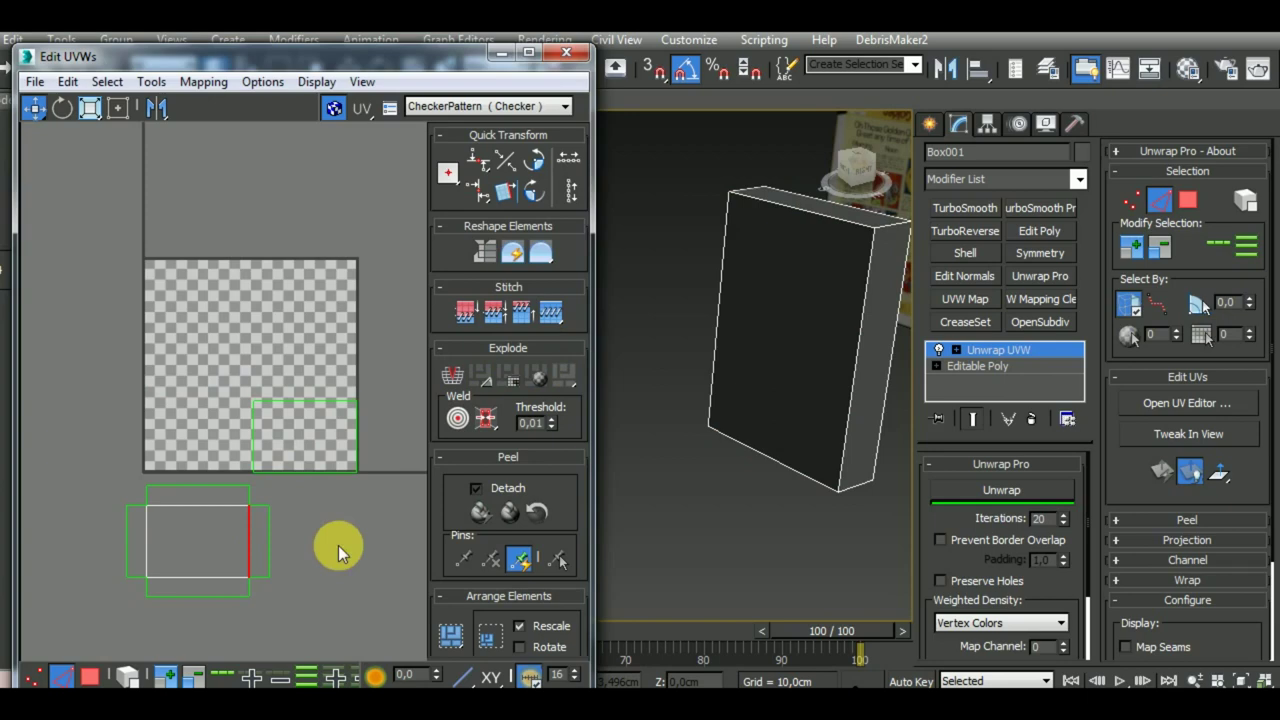
left_click(219, 488)
left_click(550, 313)
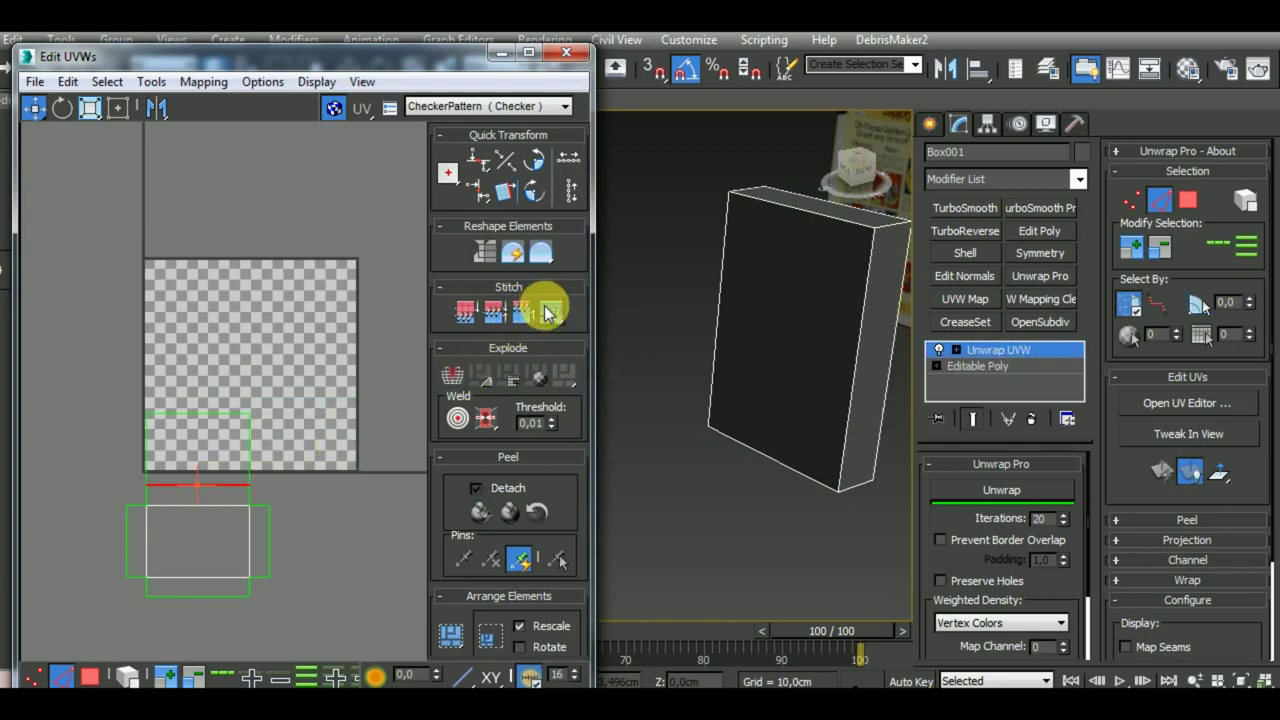
Select all of the box's UV islands and pack them into the texture tile.
left_click(83, 675)
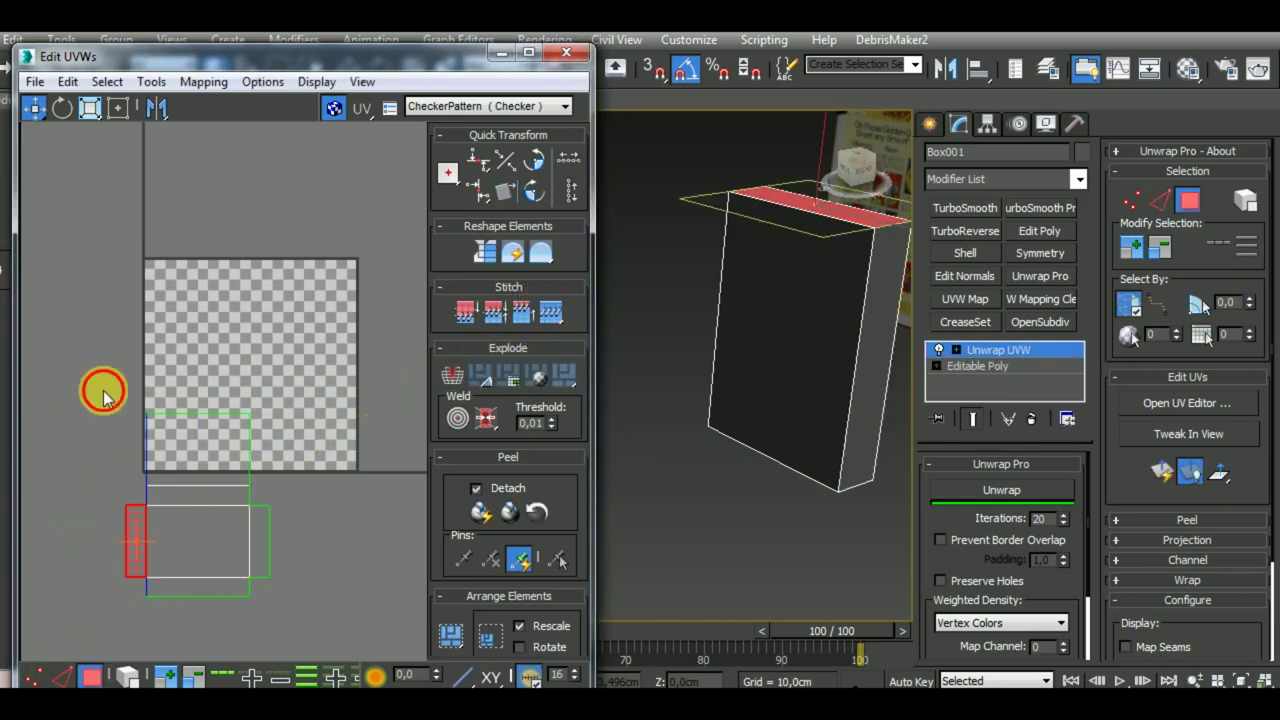
left_click_drag(103, 386, 331, 624)
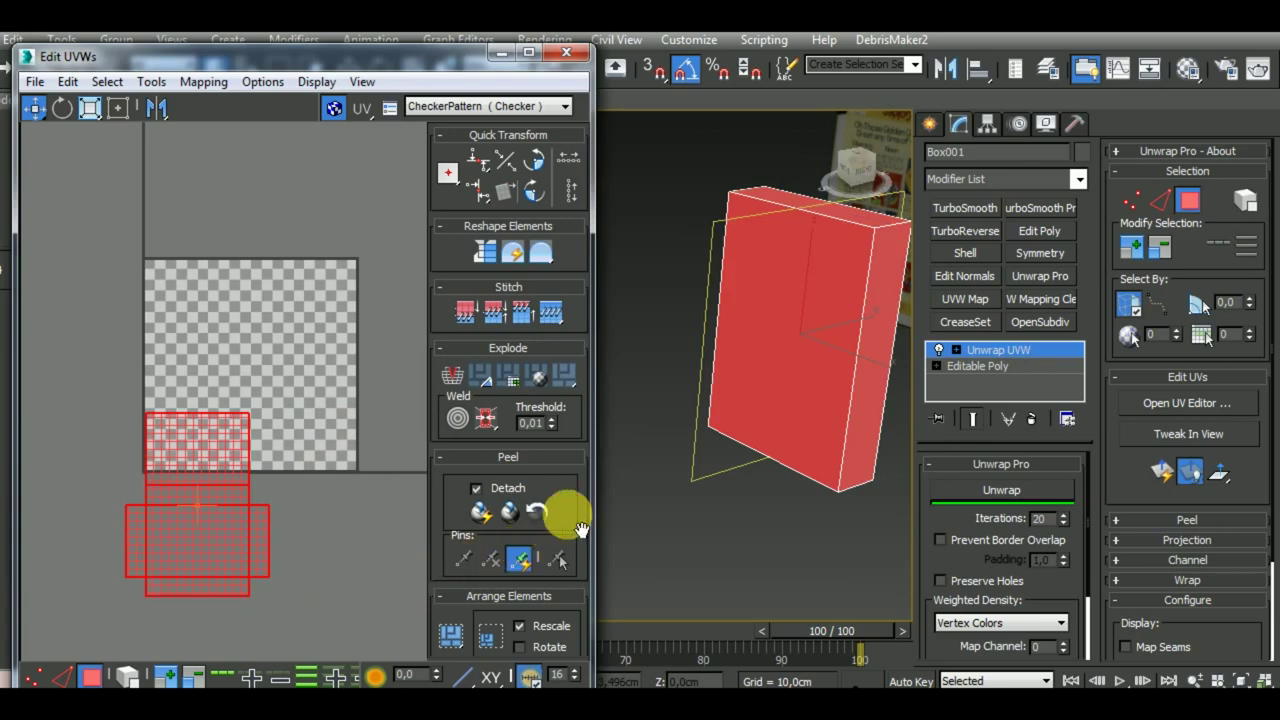
scroll(580, 528, "down", 3)
left_click(453, 563)
Confirm packing the islands and reposition the Edit UVWs window.
left_click(455, 525)
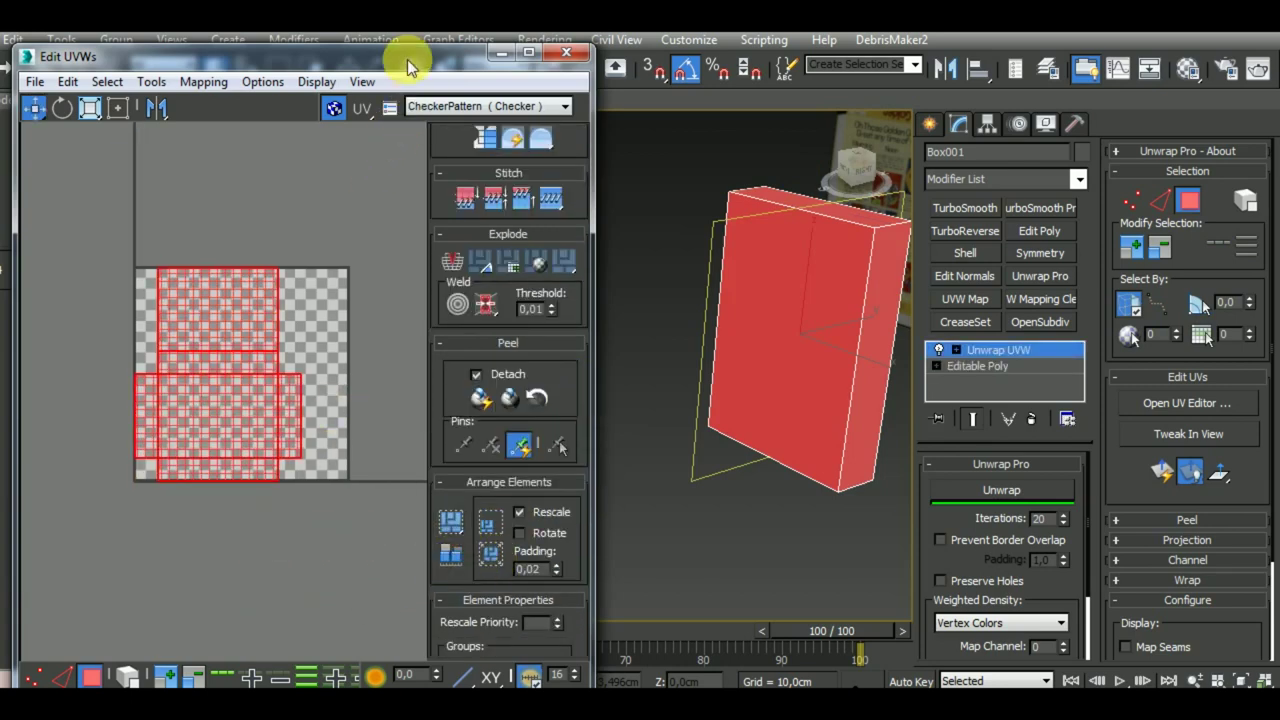
left_click_drag(407, 60, 527, 50)
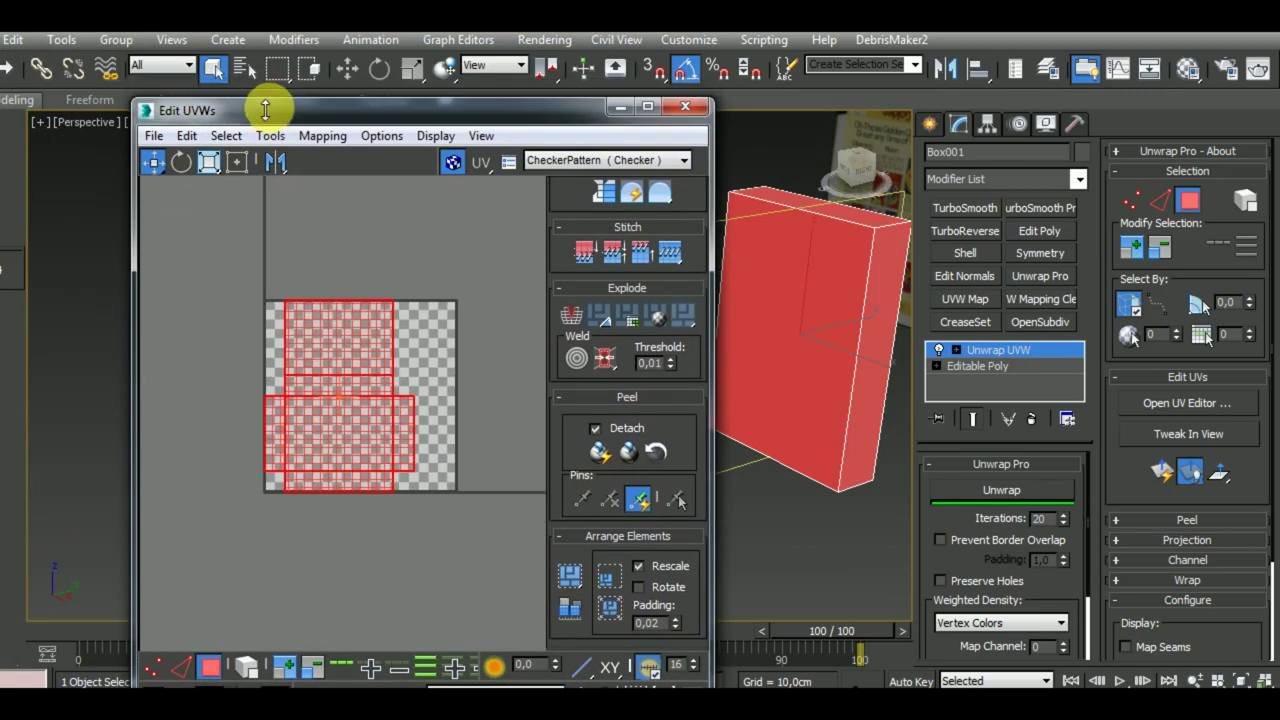
left_click_drag(268, 45, 274, 39)
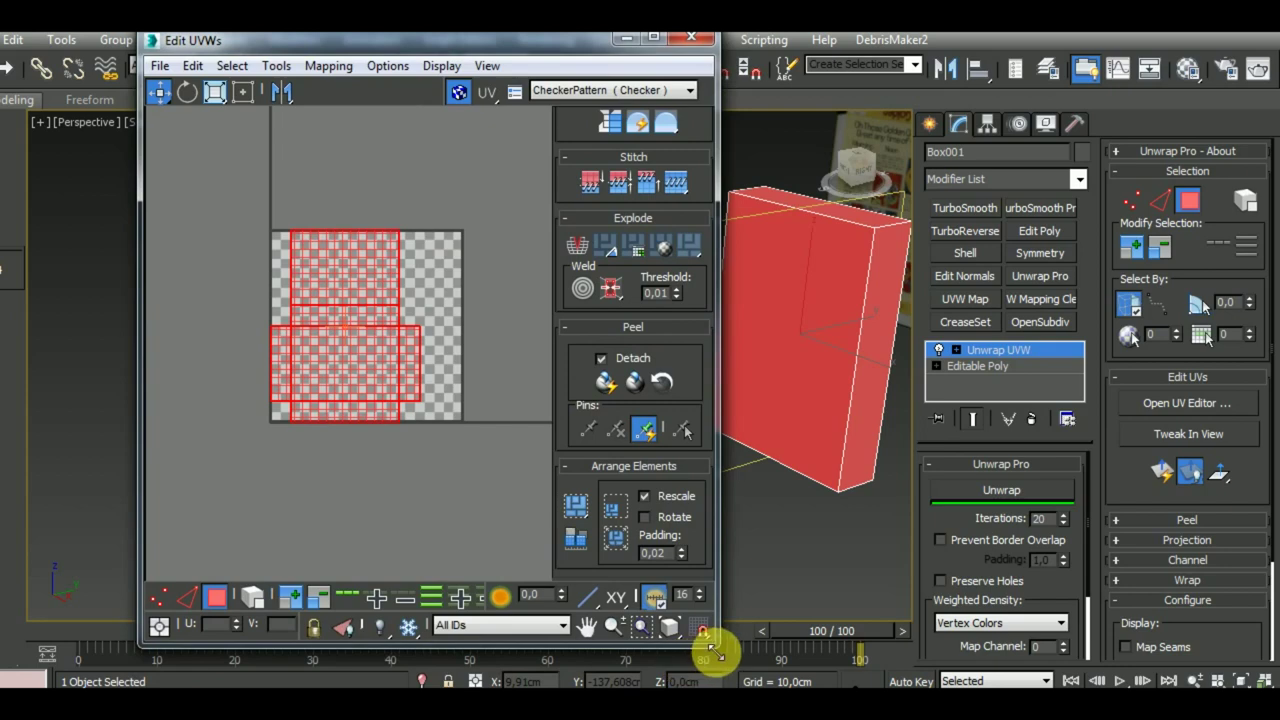
Preview the CheckerPattern texture on the box in the viewport.
left_click(612, 90)
left_click(660, 105)
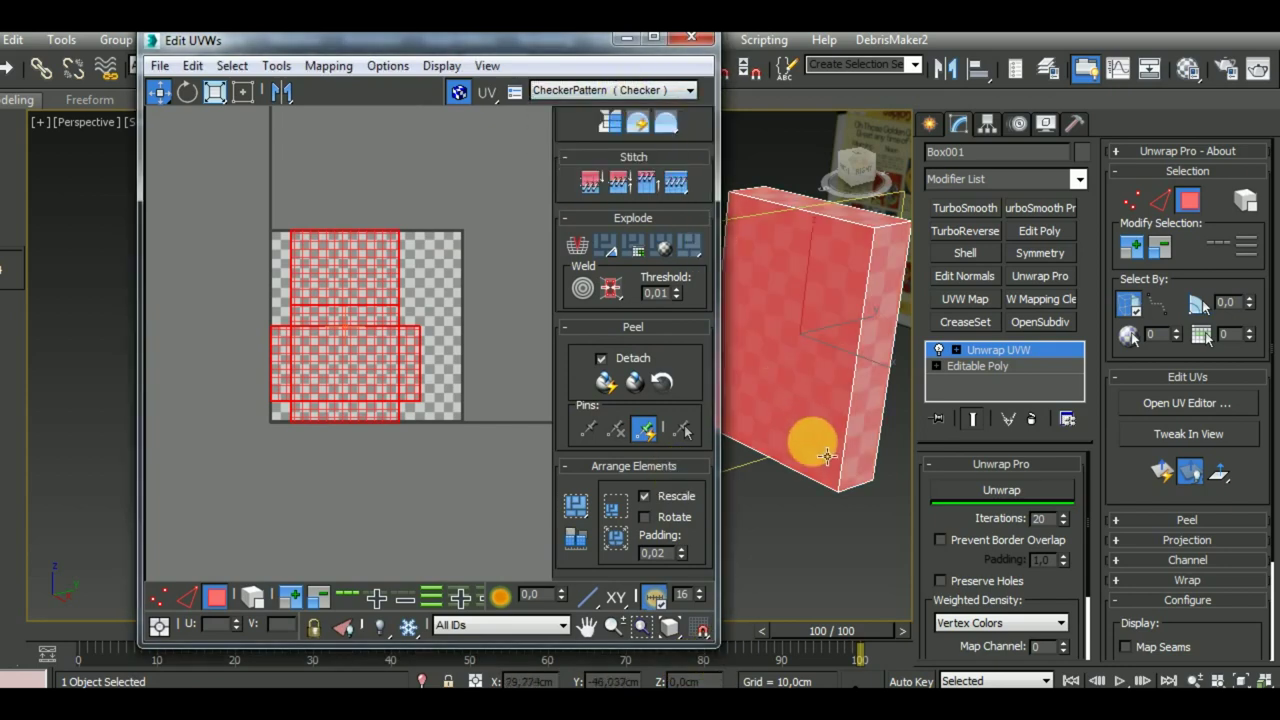
scroll(843, 345, "up", 3)
scroll(840, 368, "down", 2)
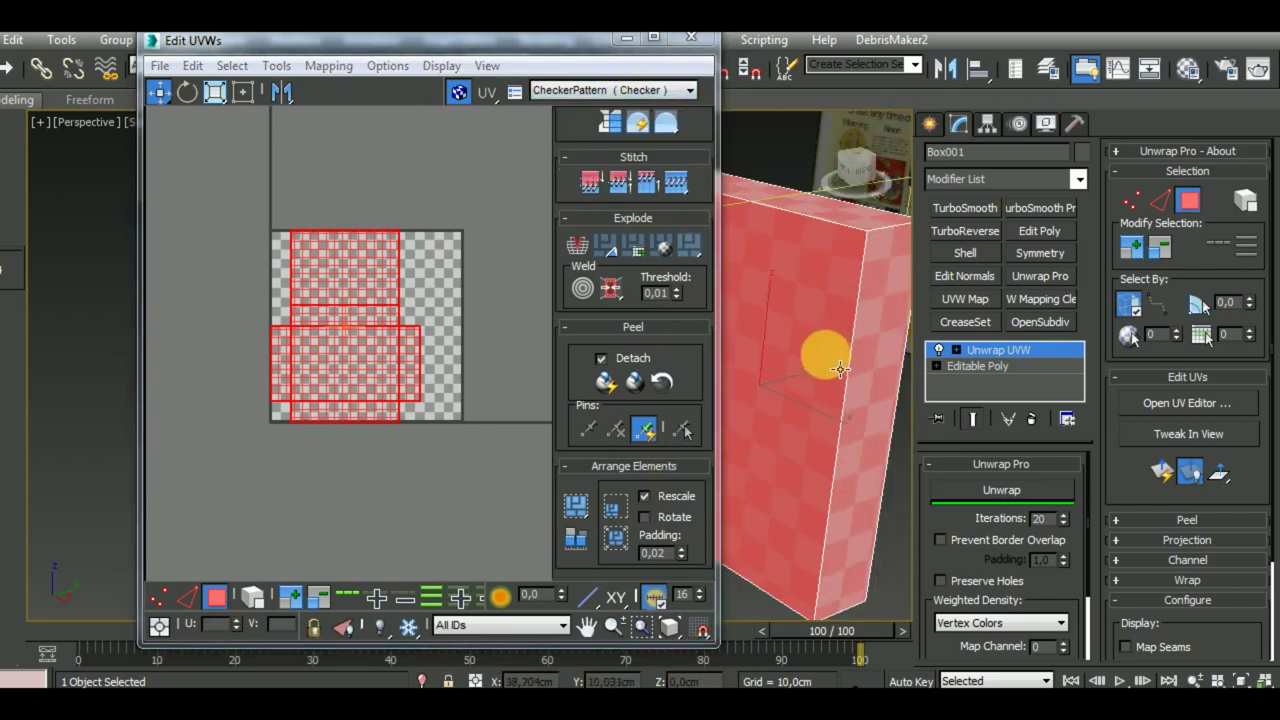
scroll(840, 368, "down", 2)
left_click_drag(430, 40, 276, 42)
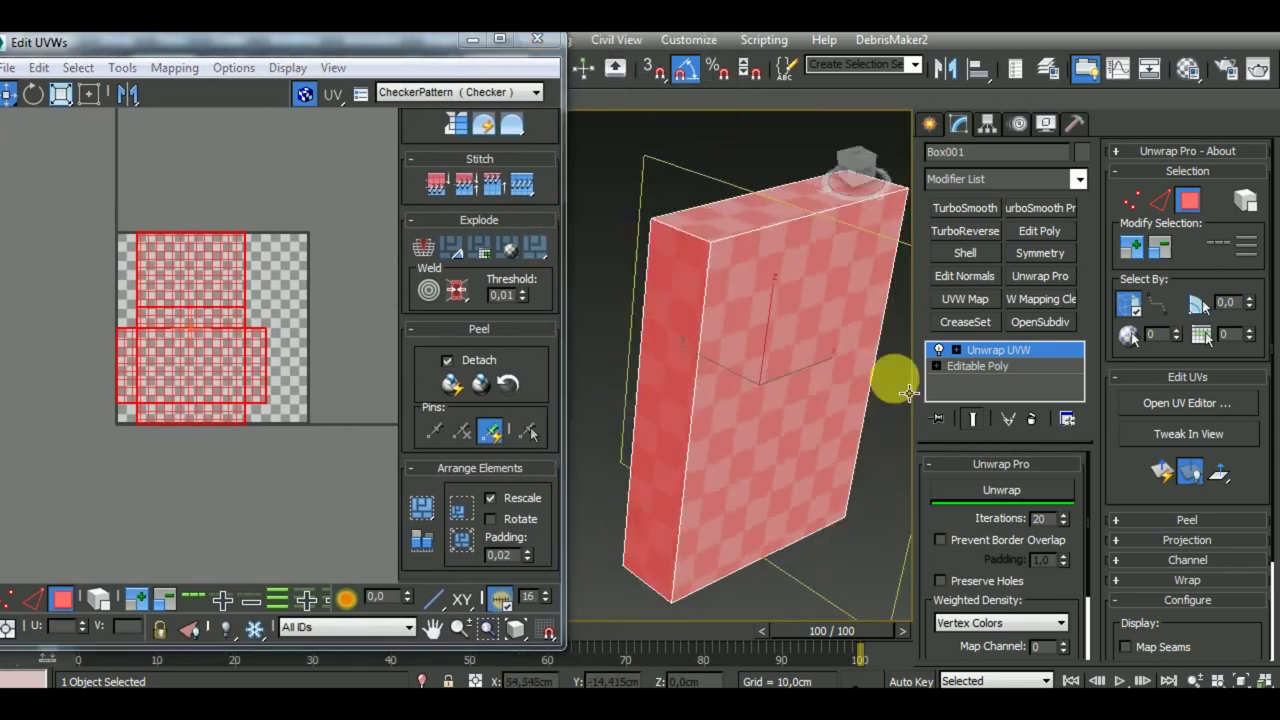
mouse_move(908, 392)
middle_mouse_down("alt")
mouse_move(528, 343)
mouse_move(733, 392)
middle_mouse_up("alt")
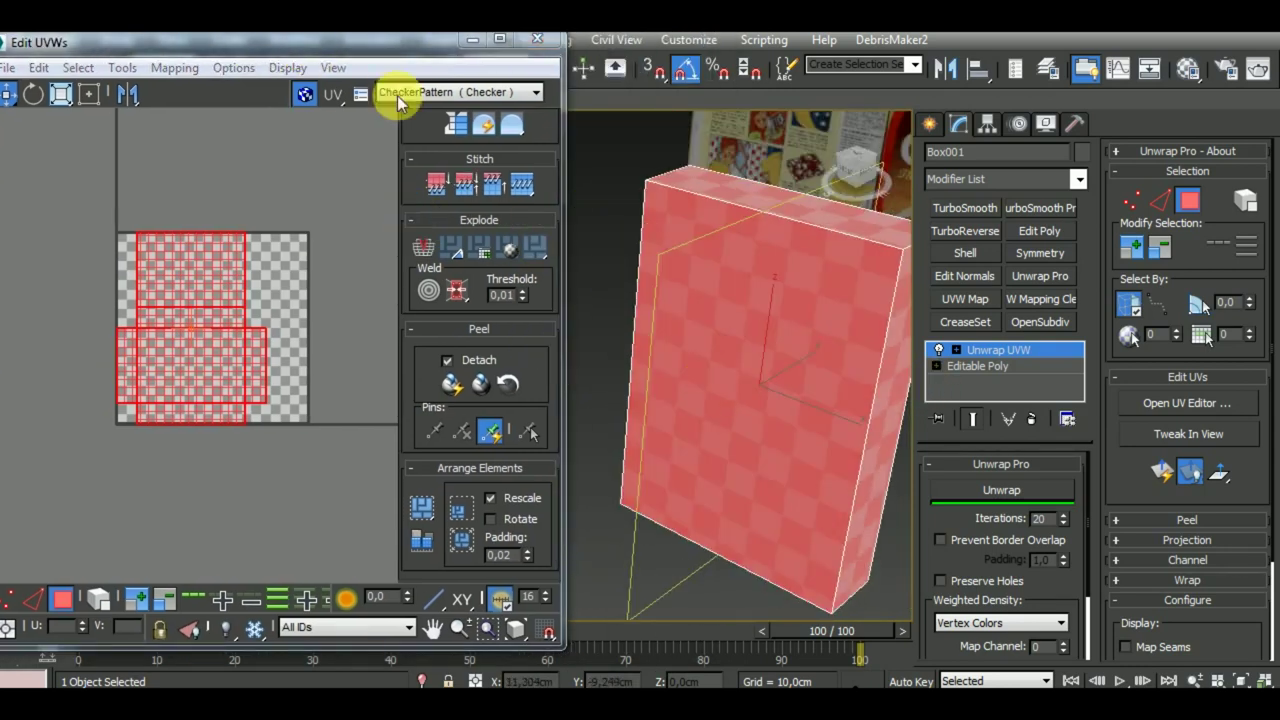
left_click_drag(392, 40, 552, 52)
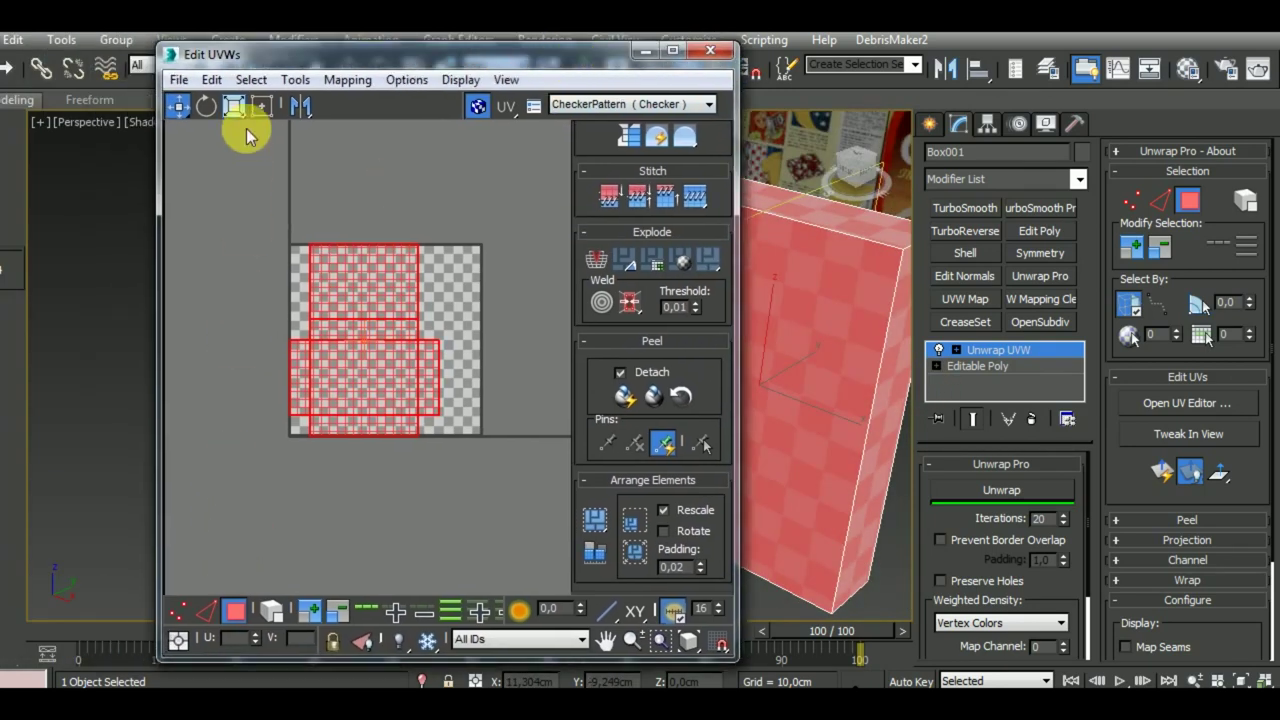
Render a 1024 × 1024 UV template with Solid fill and visible edges only.
left_click(290, 80)
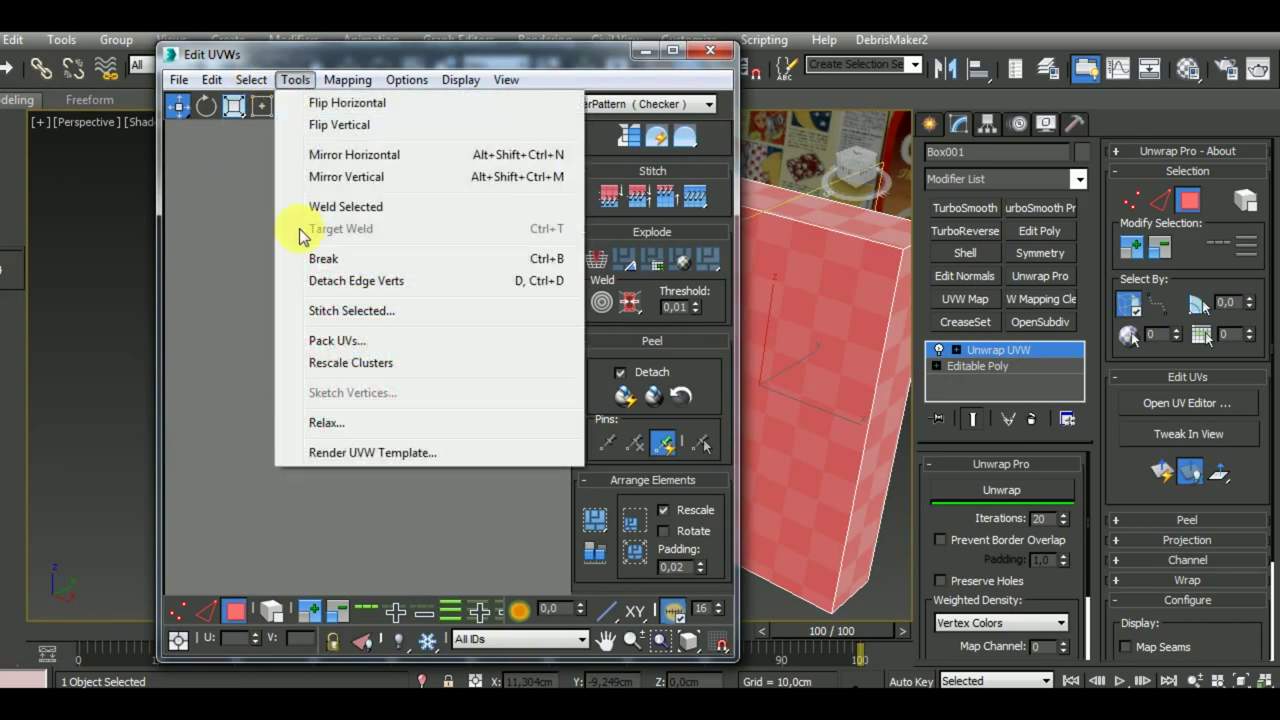
left_click(371, 457)
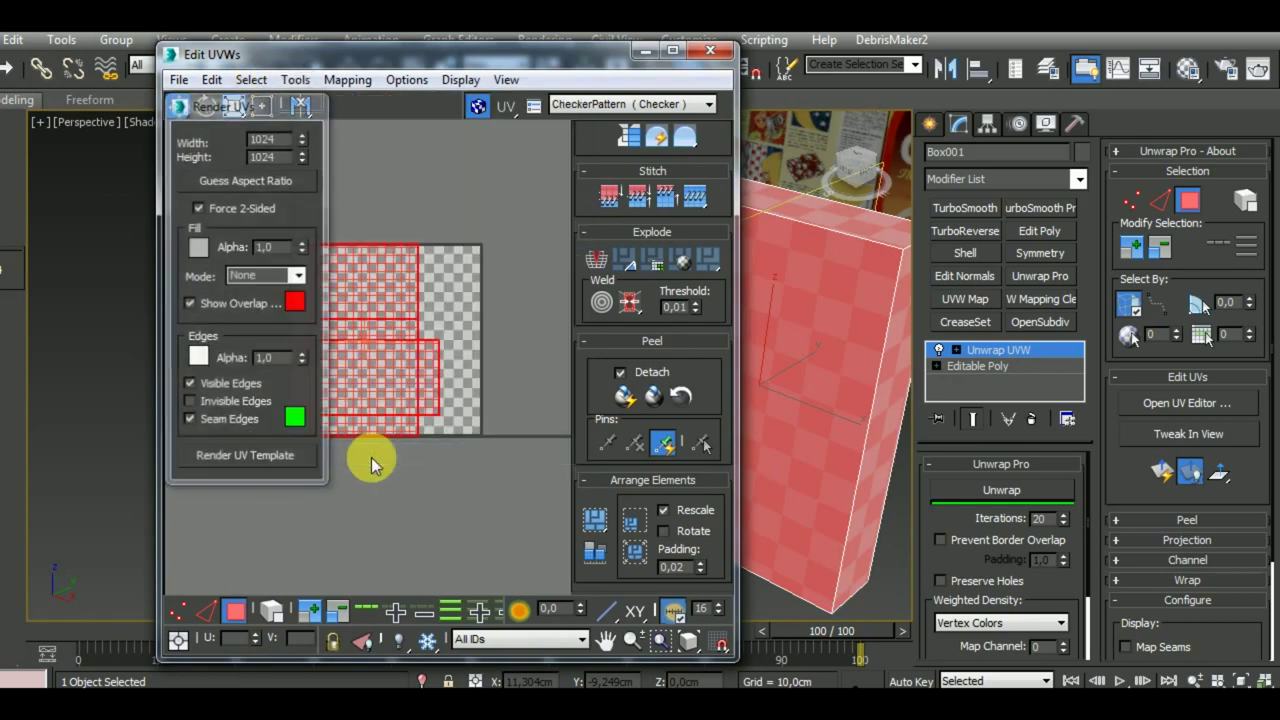
left_click(299, 277)
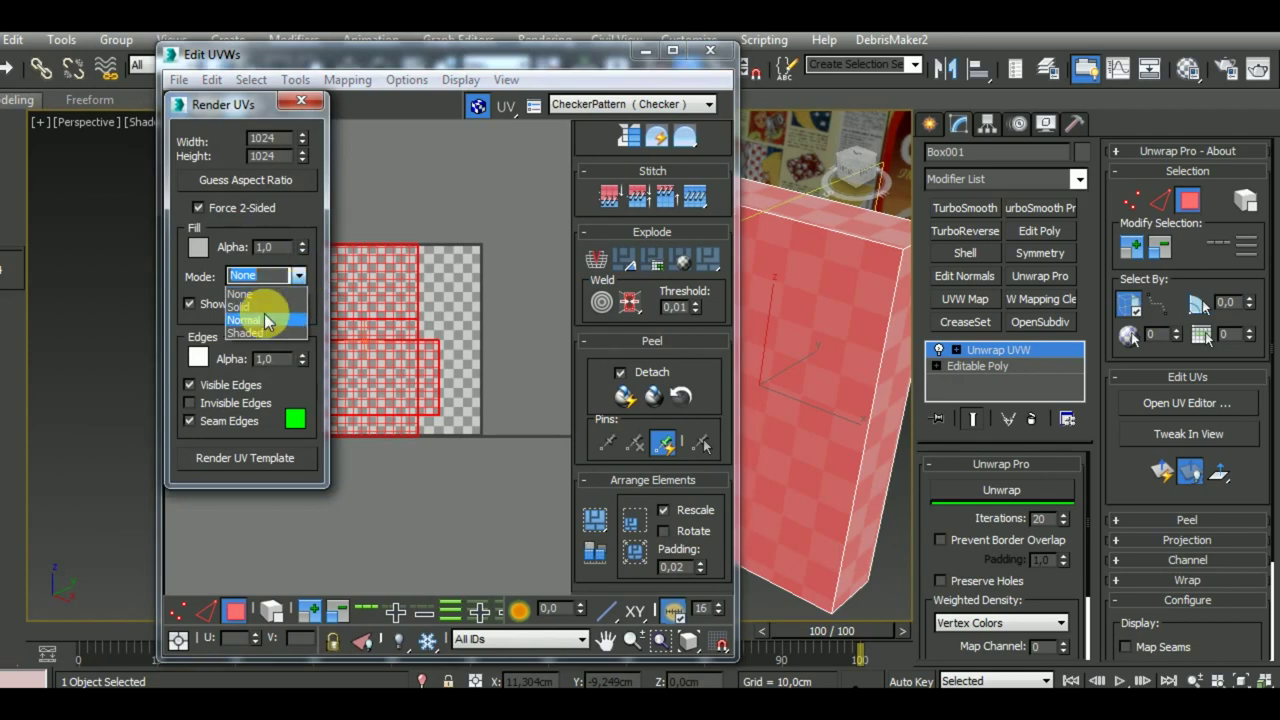
left_click(268, 308)
left_click(197, 423)
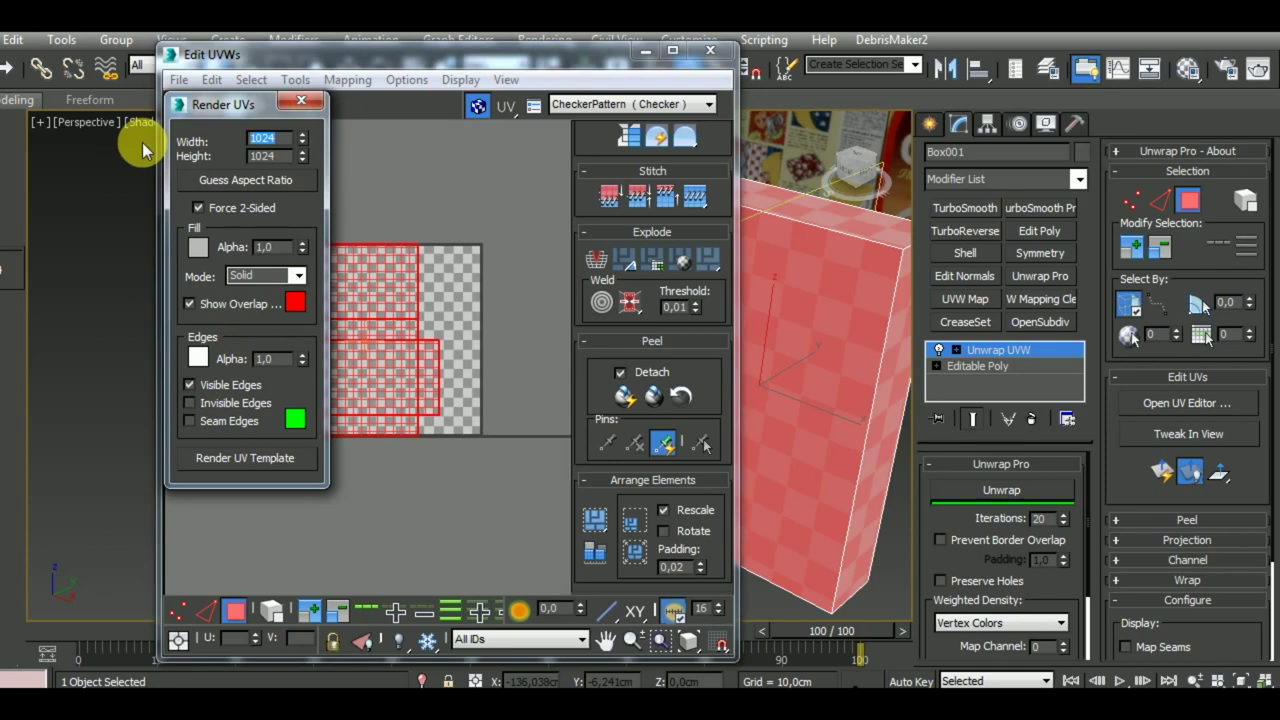
left_click(270, 156)
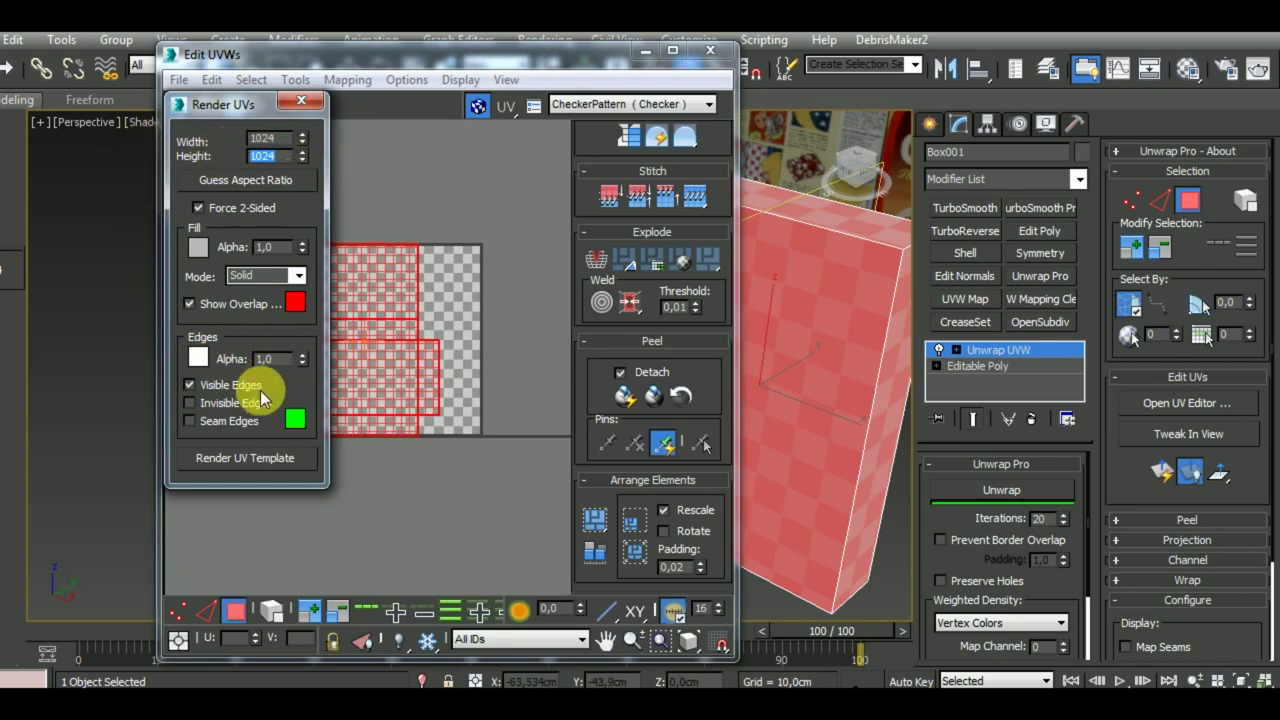
left_click(247, 459)
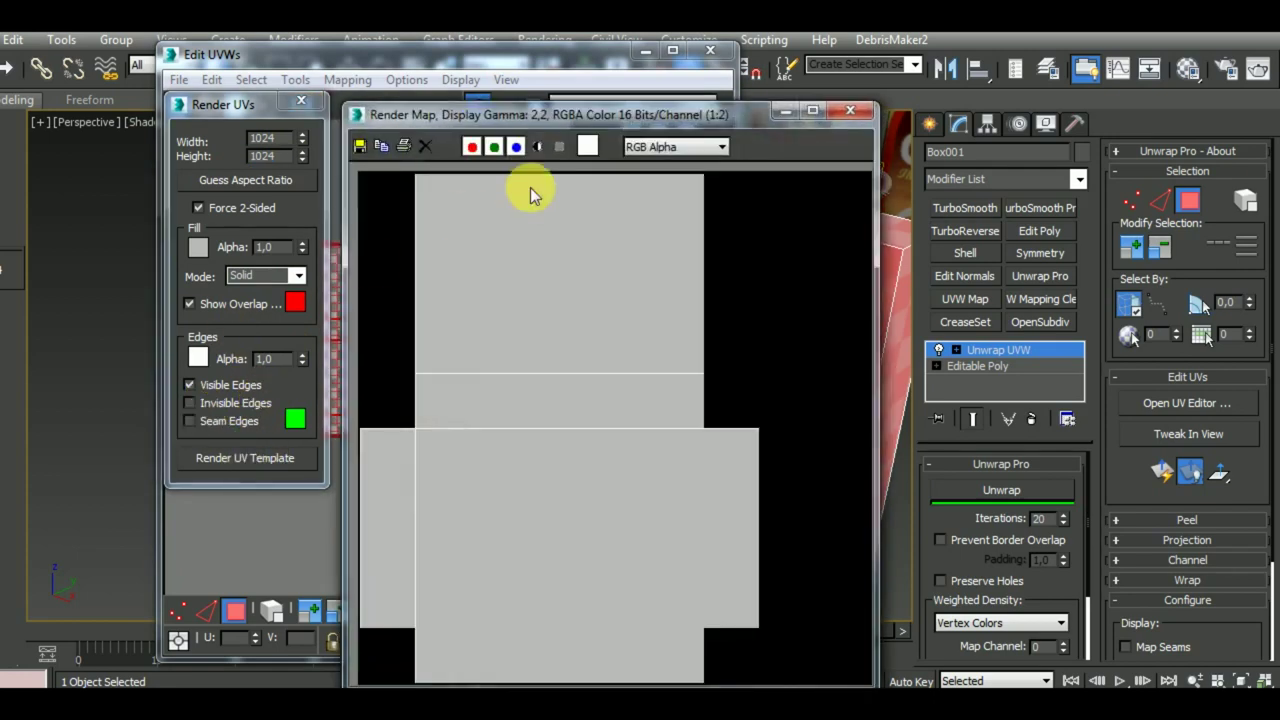
Save the template as uvtemplate, a quality-100 JPEG, and close the render and UV windows.
left_click_drag(540, 108, 521, 84)
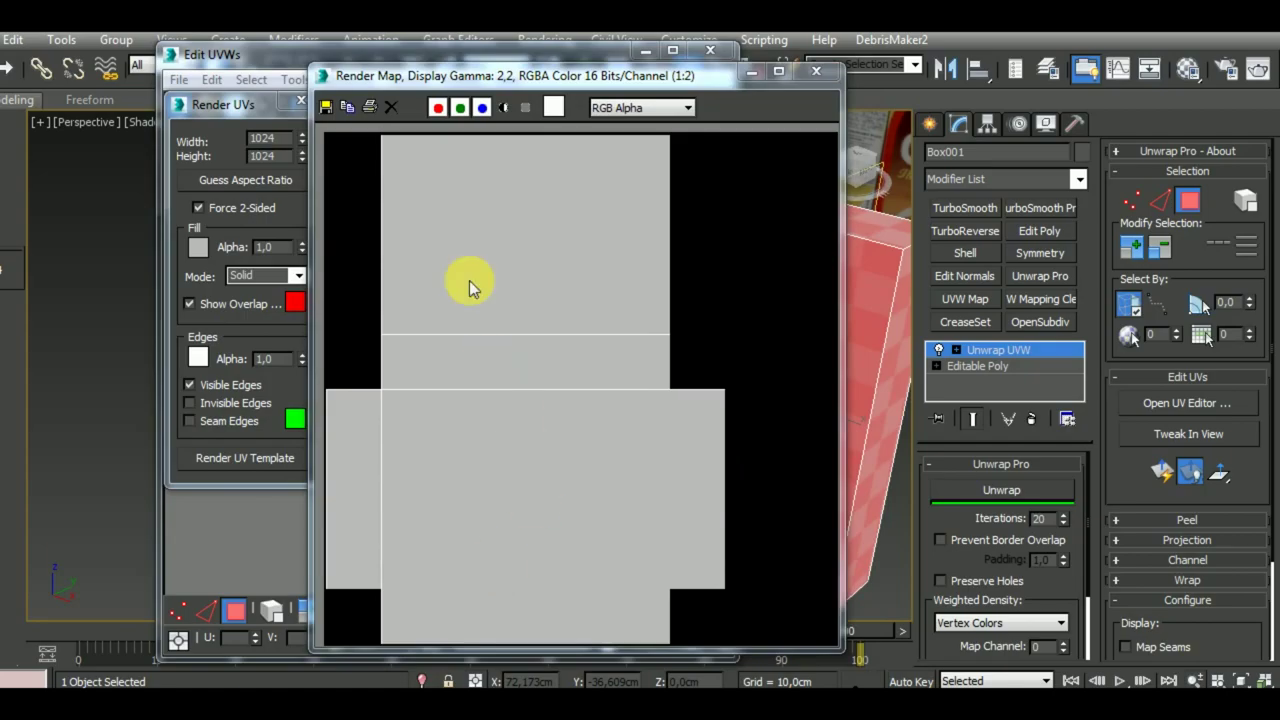
left_click(326, 107)
type("uvtemplate")
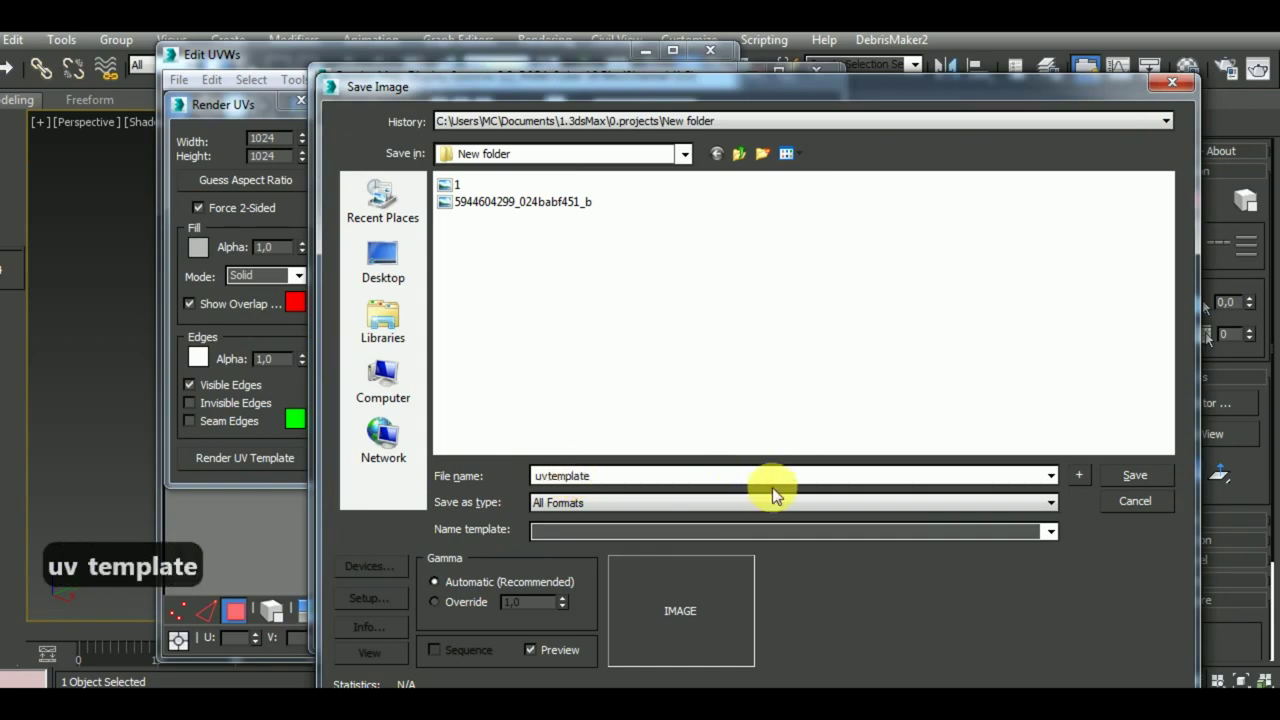
left_click(749, 505)
left_click(635, 604)
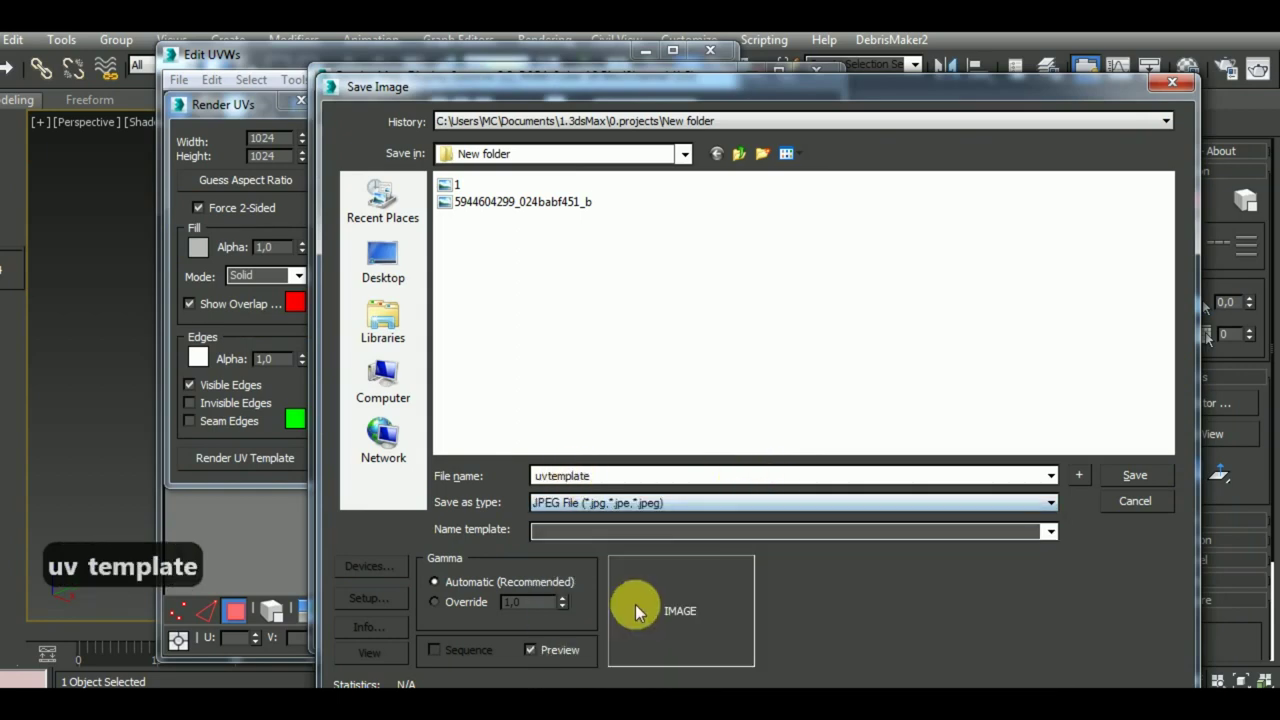
left_click(1133, 477)
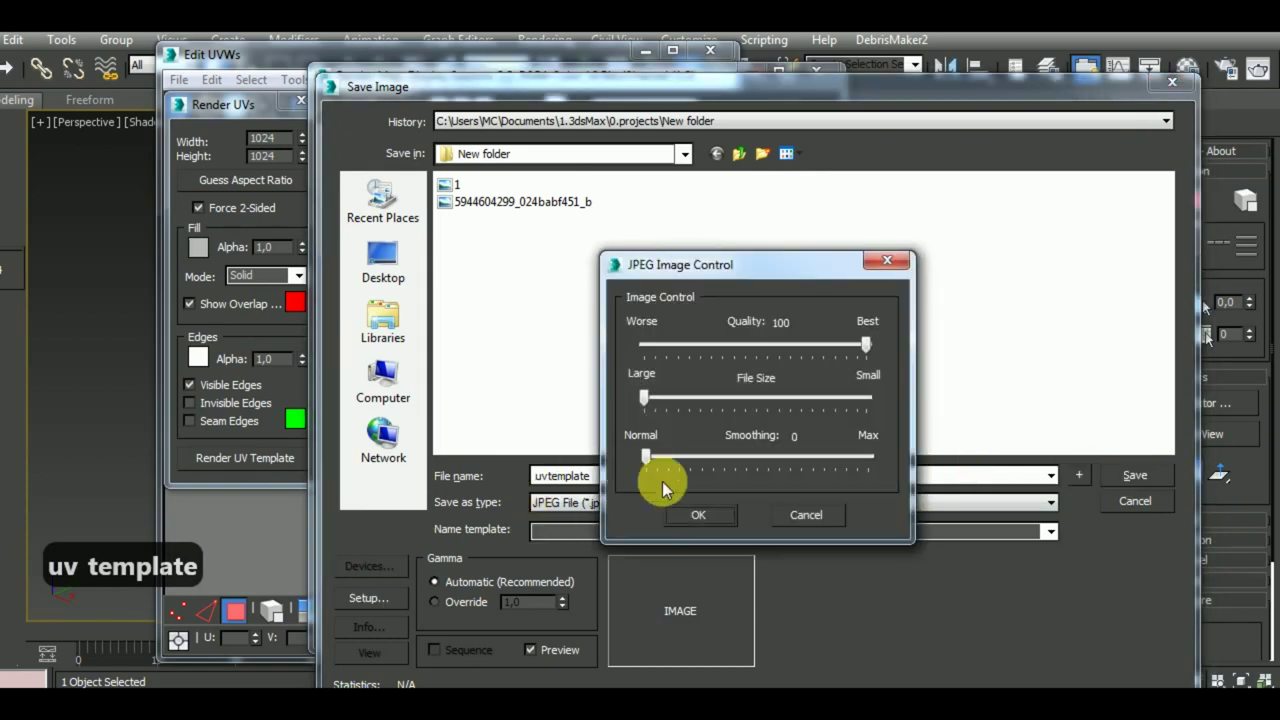
left_click(695, 512)
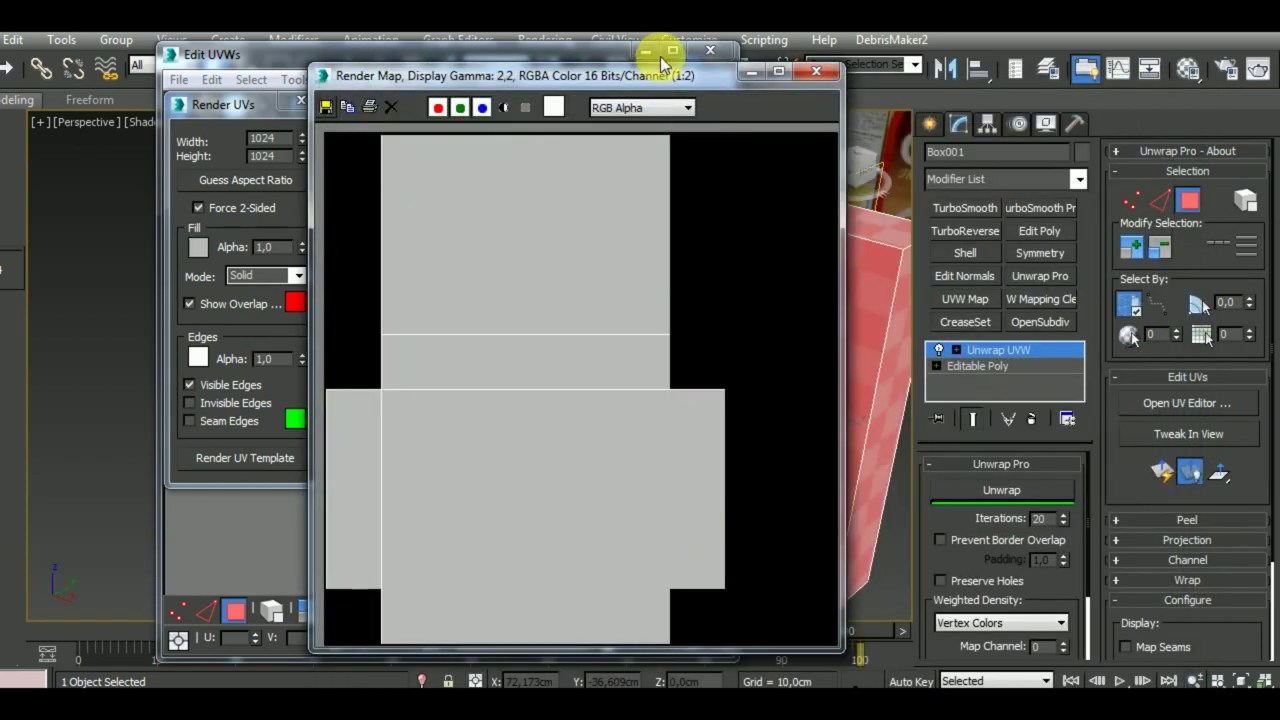
left_click(750, 72)
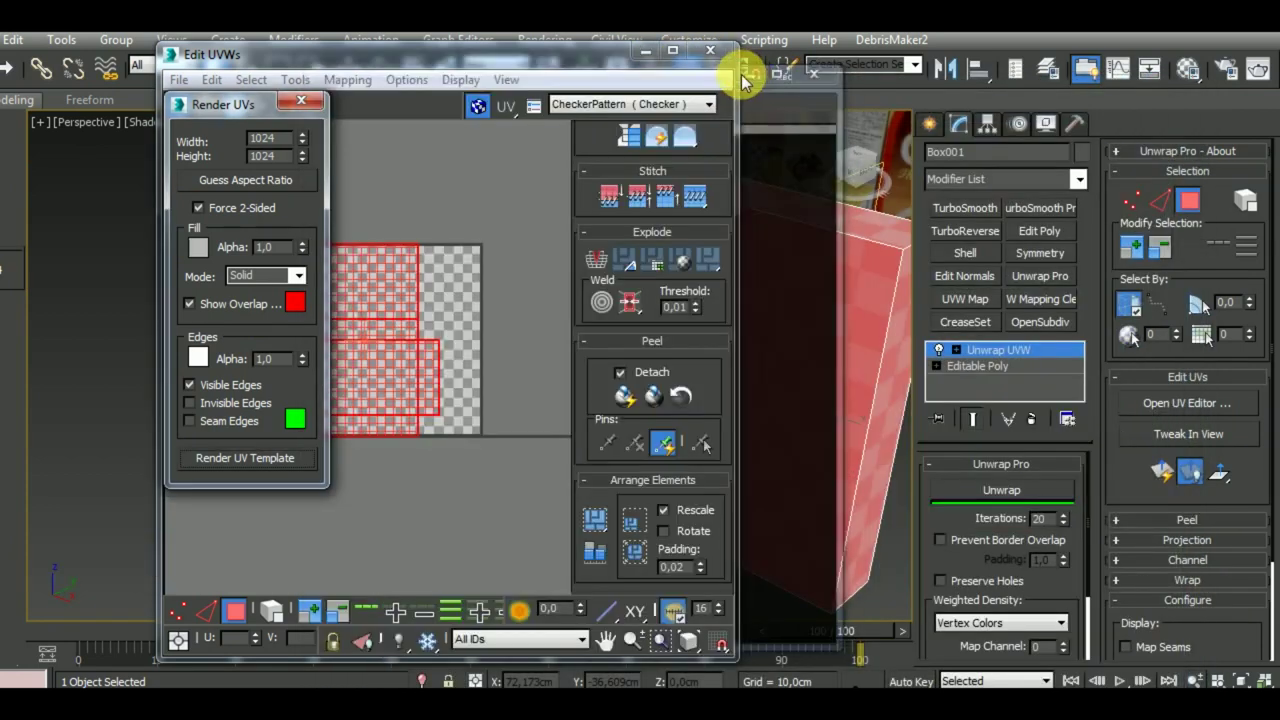
left_click(648, 52)
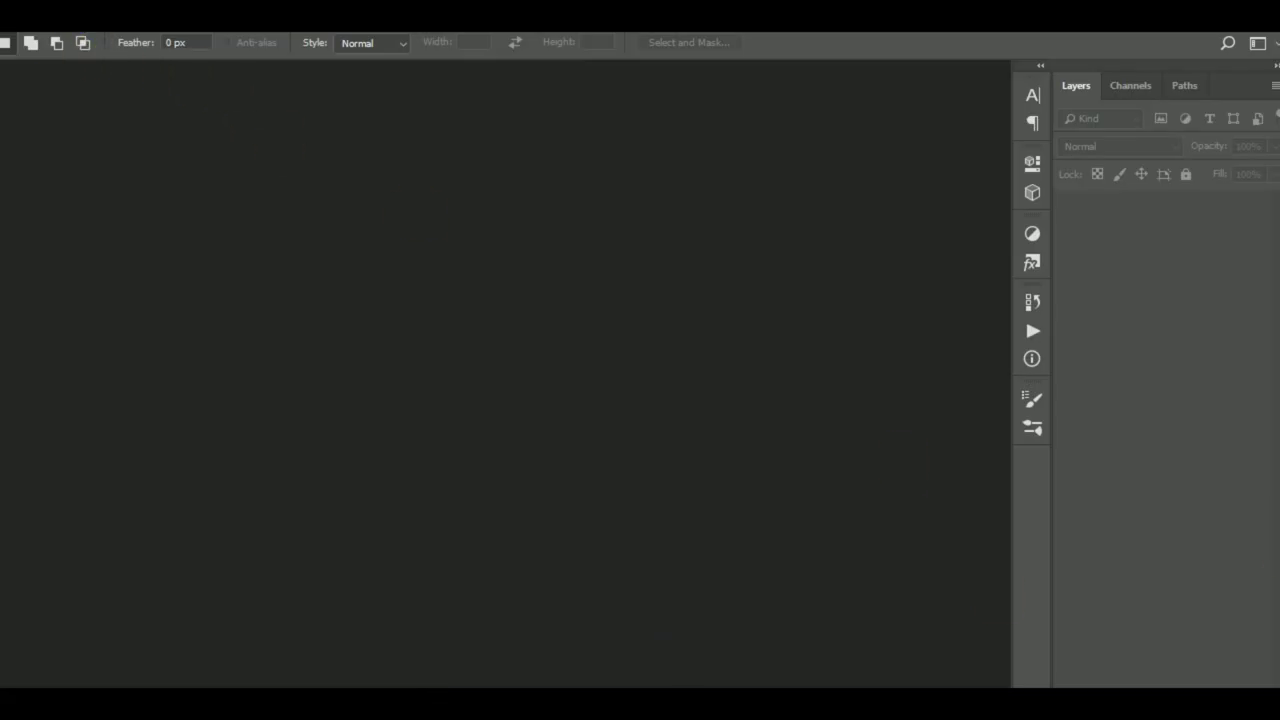
Open uvtemplate.jpg in Photoshop.
left_click(30, 46)
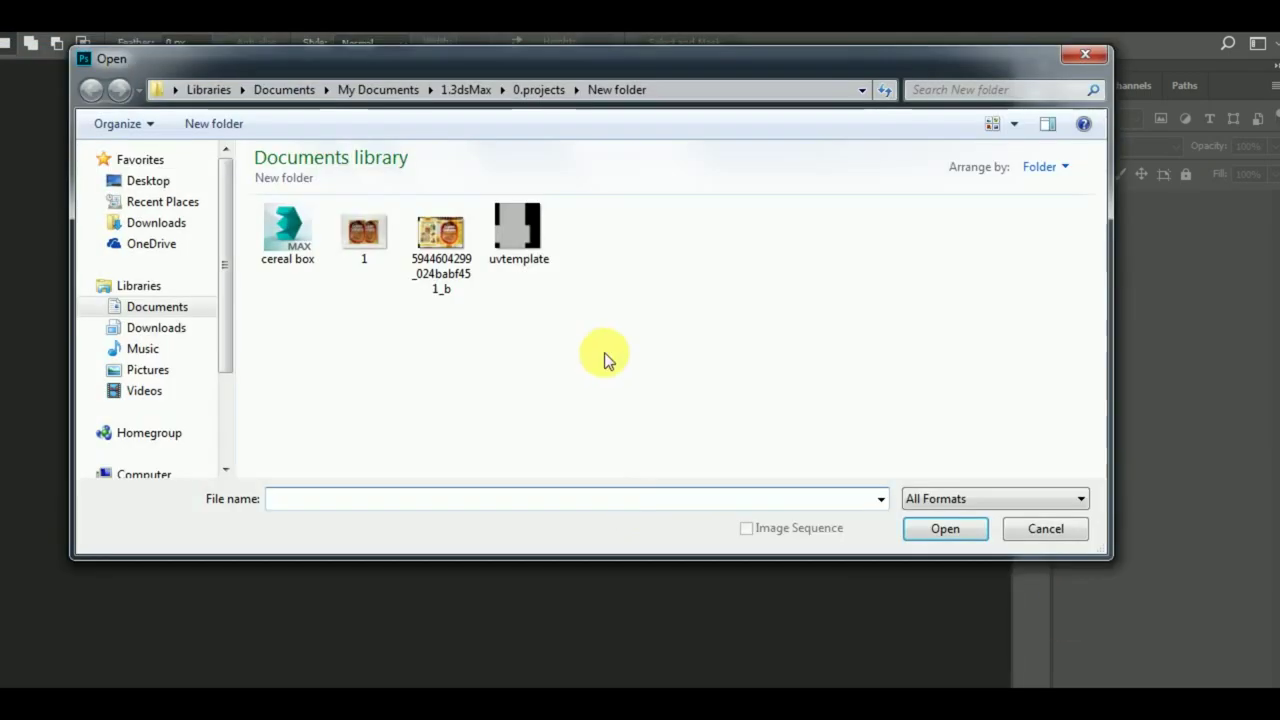
left_click(526, 236)
left_click(928, 530)
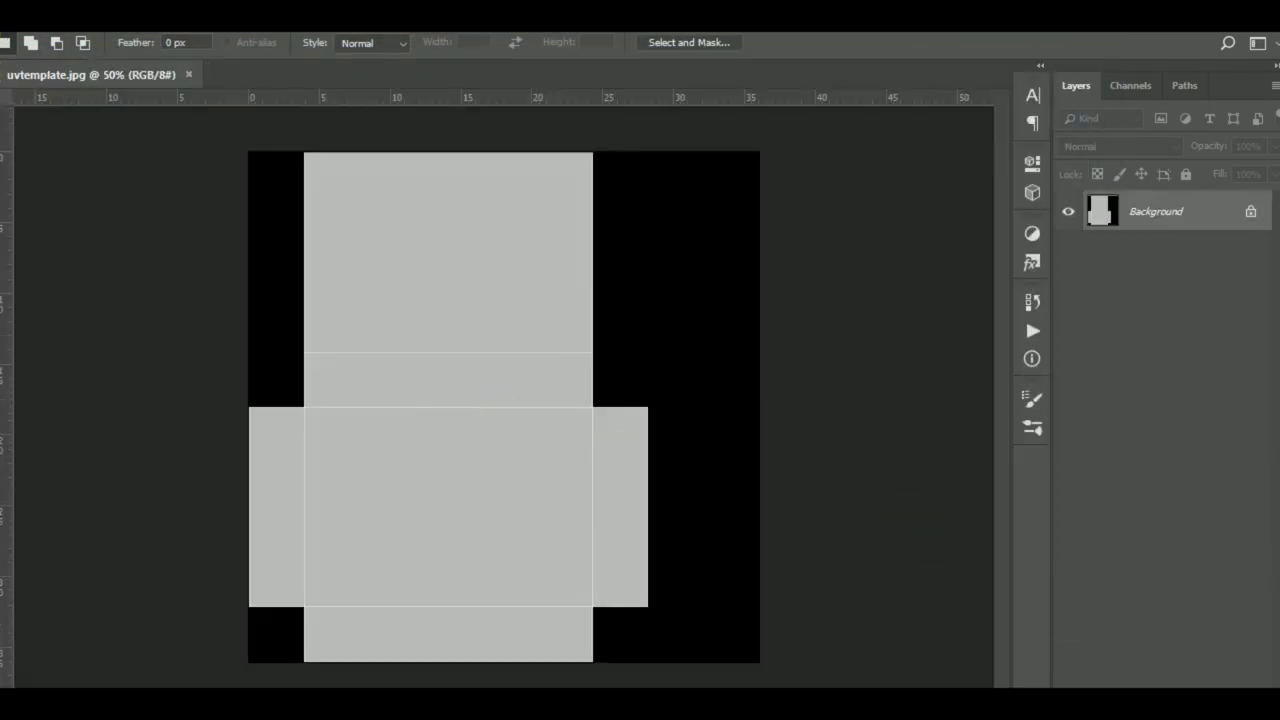
left_click(10, 40)
left_click(10, 40)
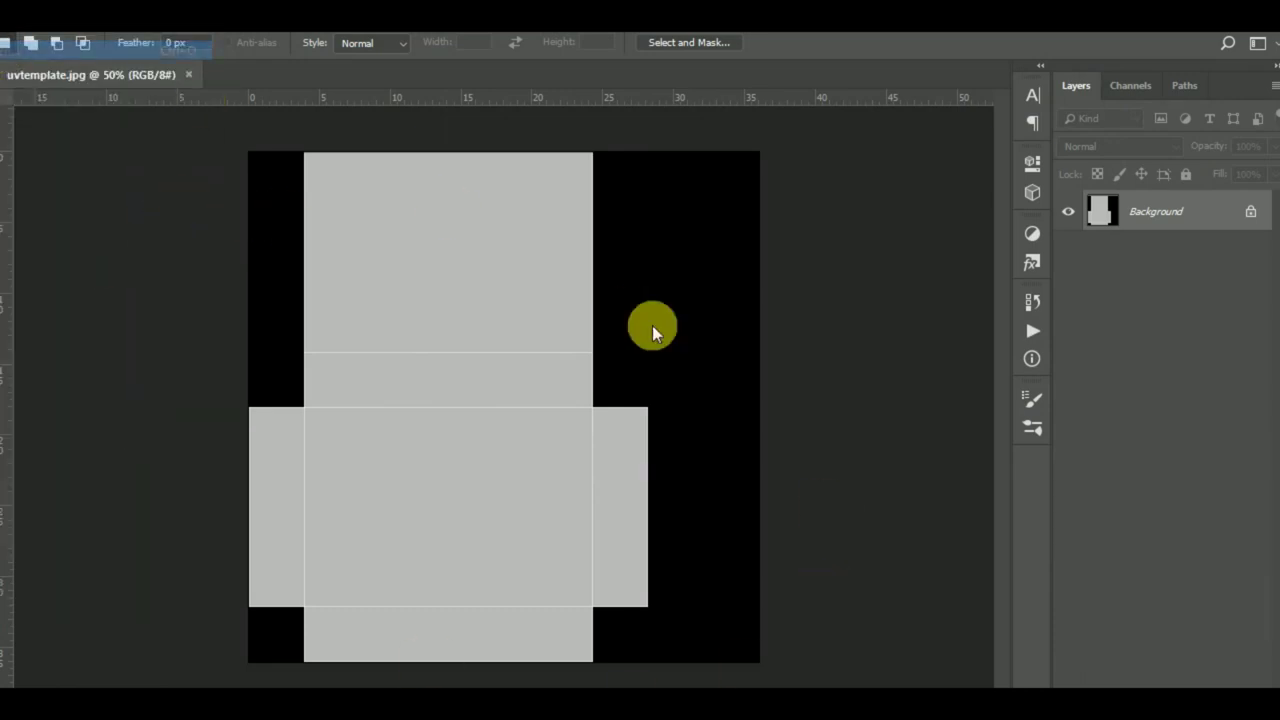
Open the Golden Grahams cereal box scan image as a second document.
key("ctrl+o")
left_click(441, 240)
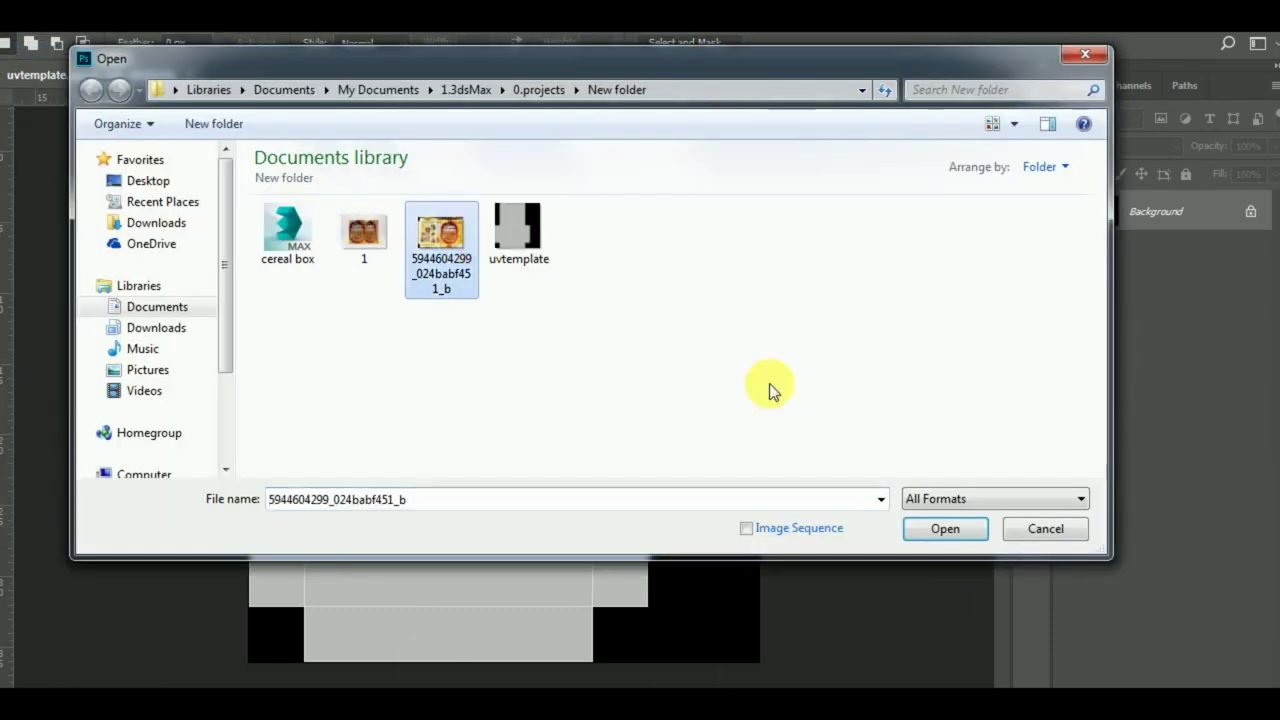
left_click(966, 532)
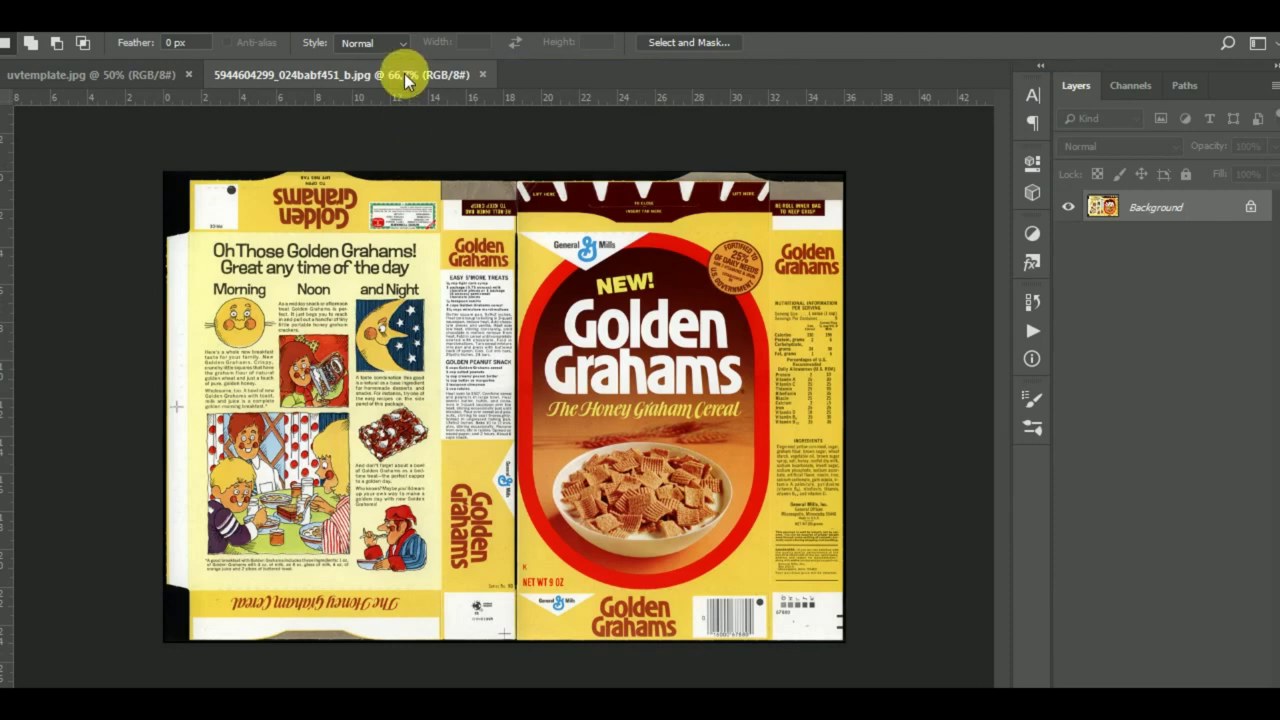
Re-dock the cereal scan tab and marquee the roughly 13.48 × 19.23 cm front panel.
left_click_drag(405, 80, 566, 134)
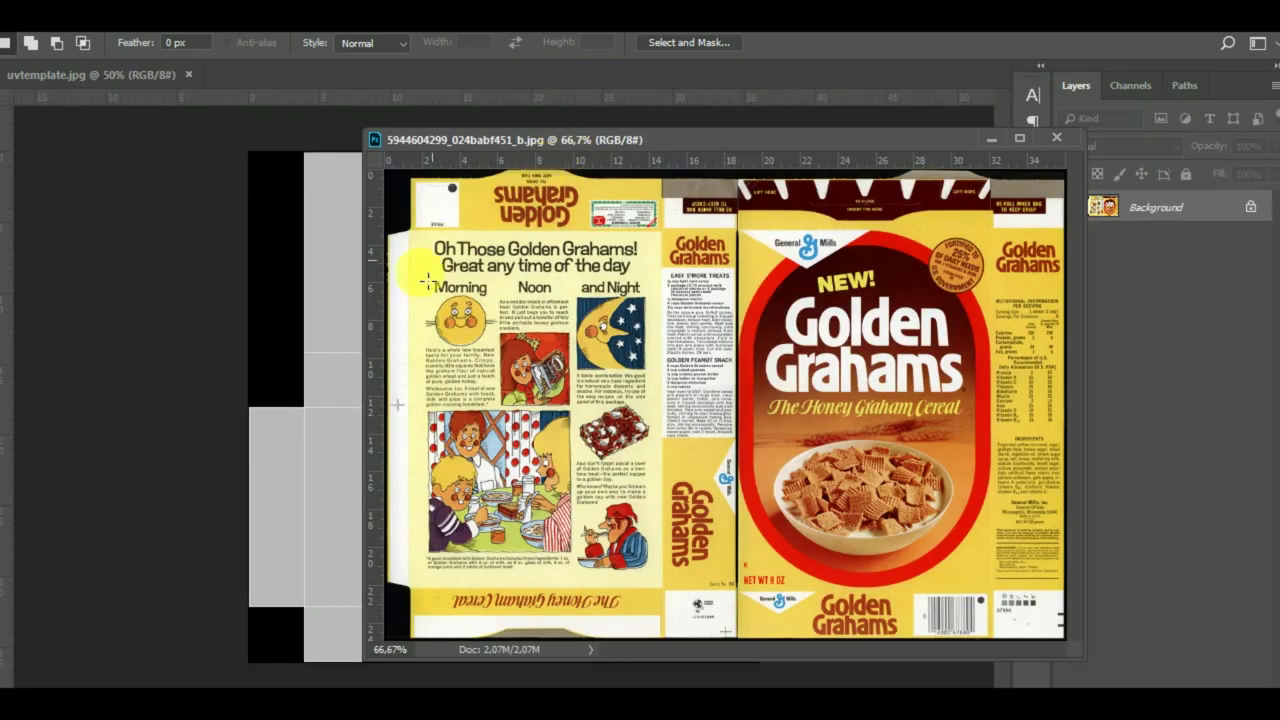
mouse_move(364, 334)
left_mouse_down()
mouse_move(693, 334)
mouse_move(212, 266)
left_mouse_up()
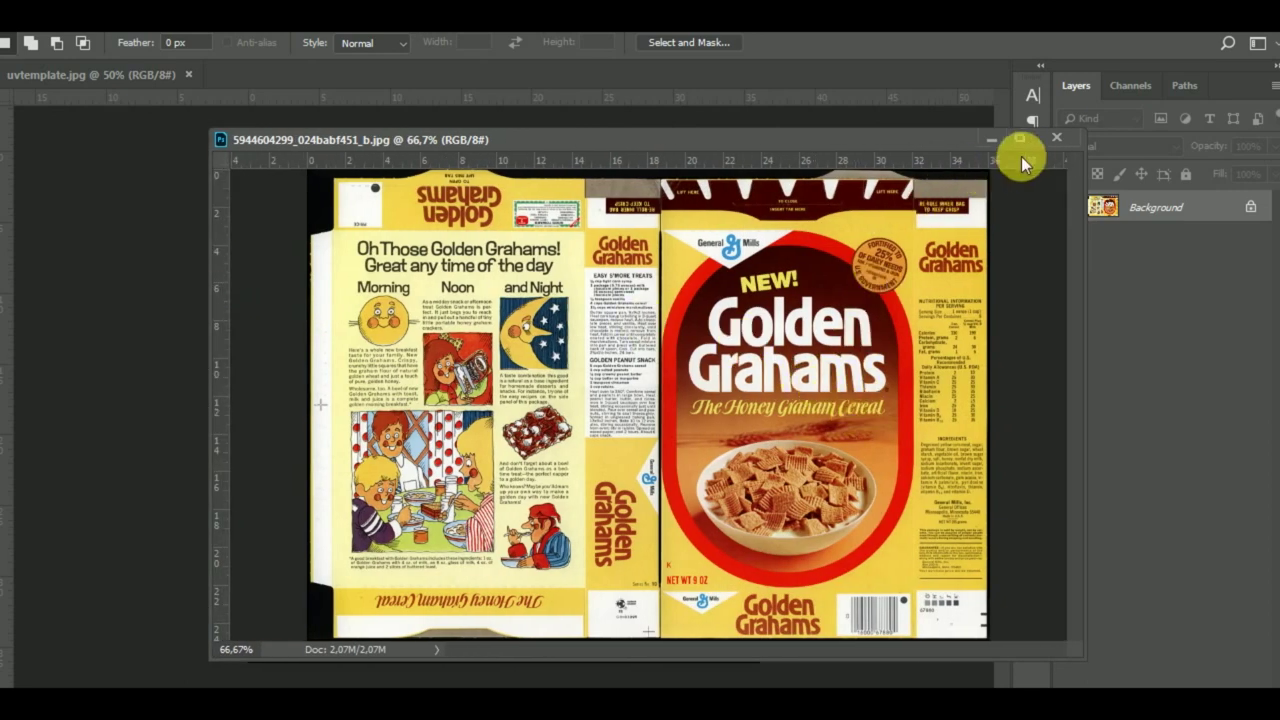
left_click_drag(938, 139, 885, 86)
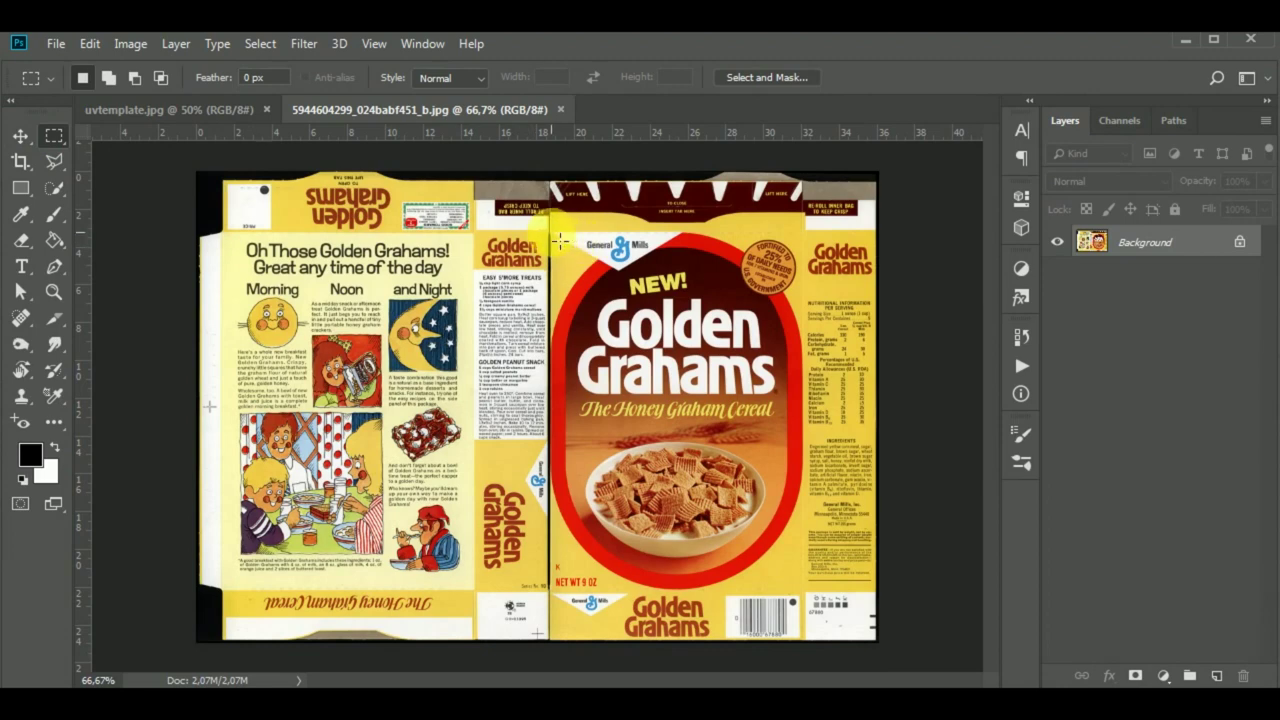
left_click_drag(551, 234, 813, 602)
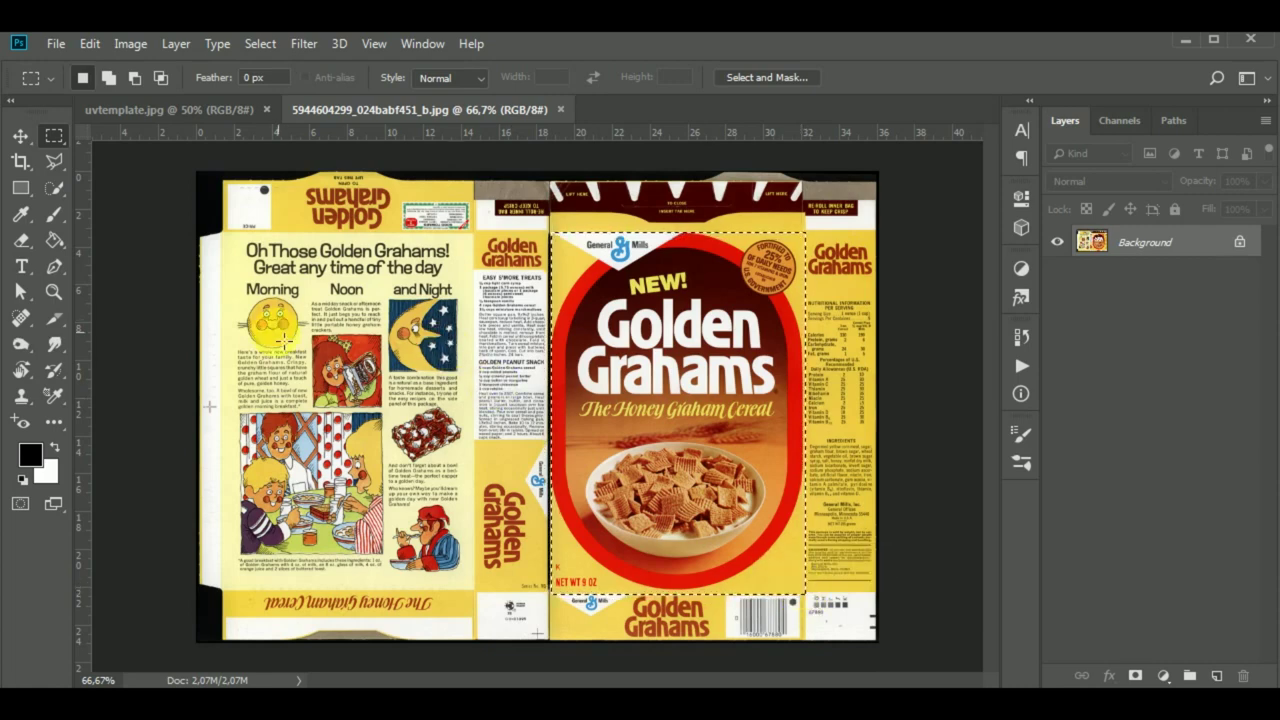
Drop the front panel onto the template, rotate it 90°, and scale it over the front face.
left_click(19, 136)
left_click_drag(605, 338, 224, 113)
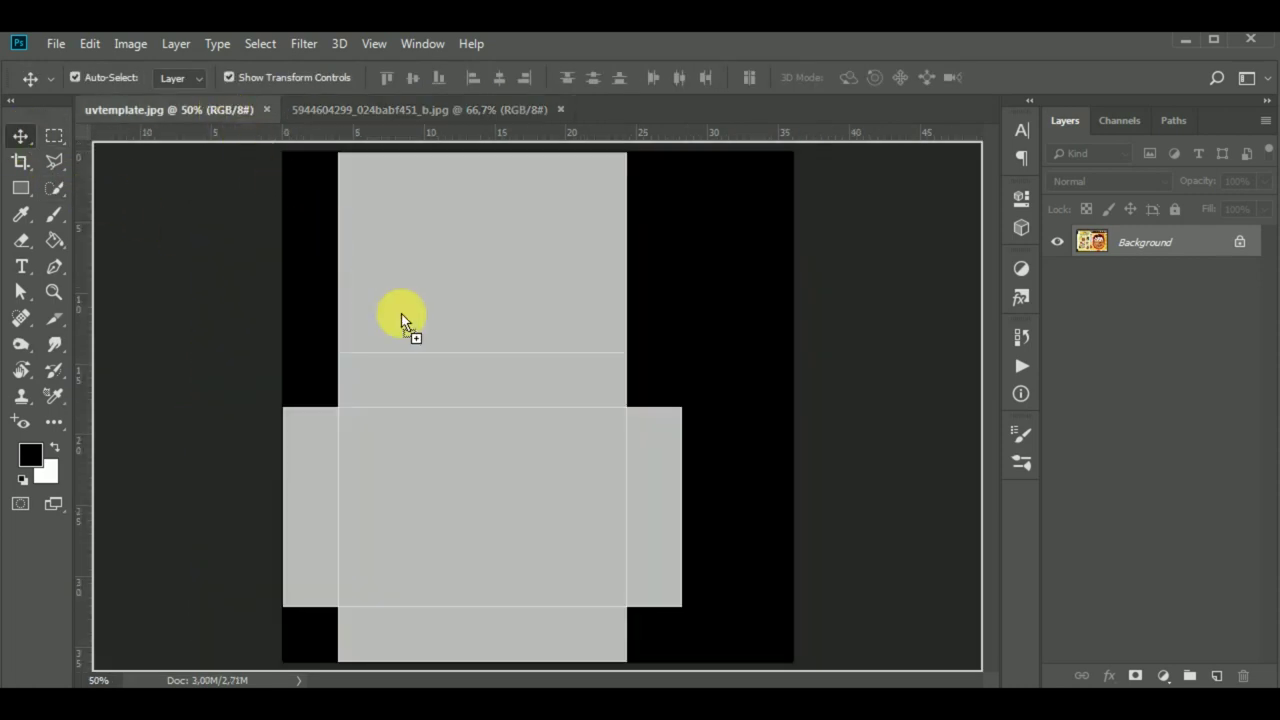
left_click_drag(224, 113, 470, 490)
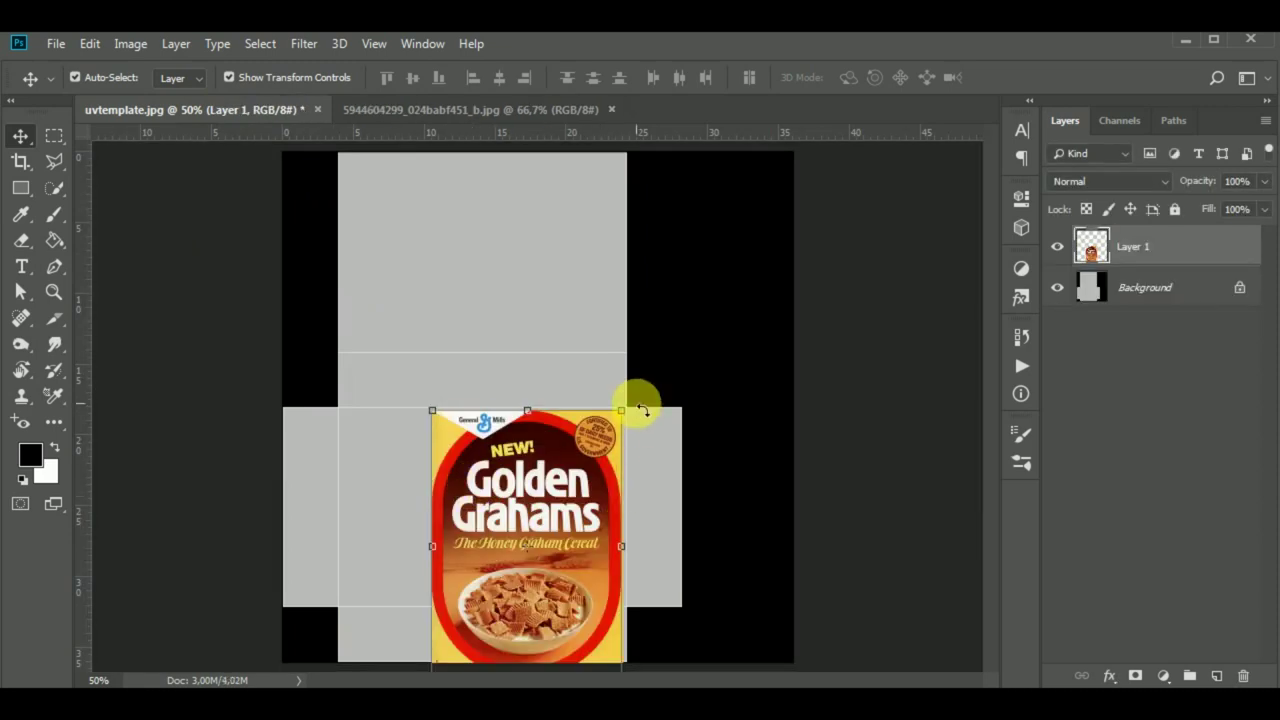
left_click_drag(641, 409, 337, 363)
left_click_drag(482, 527, 428, 483)
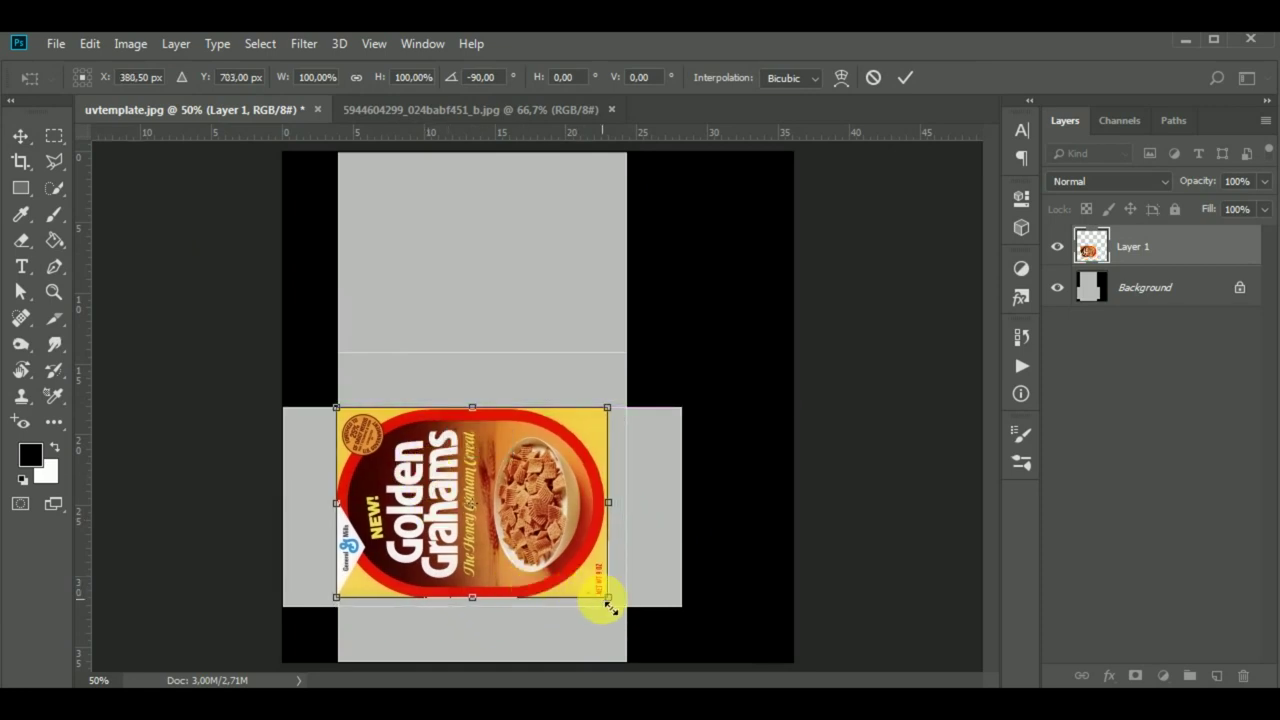
left_click_drag(608, 598, 622, 612)
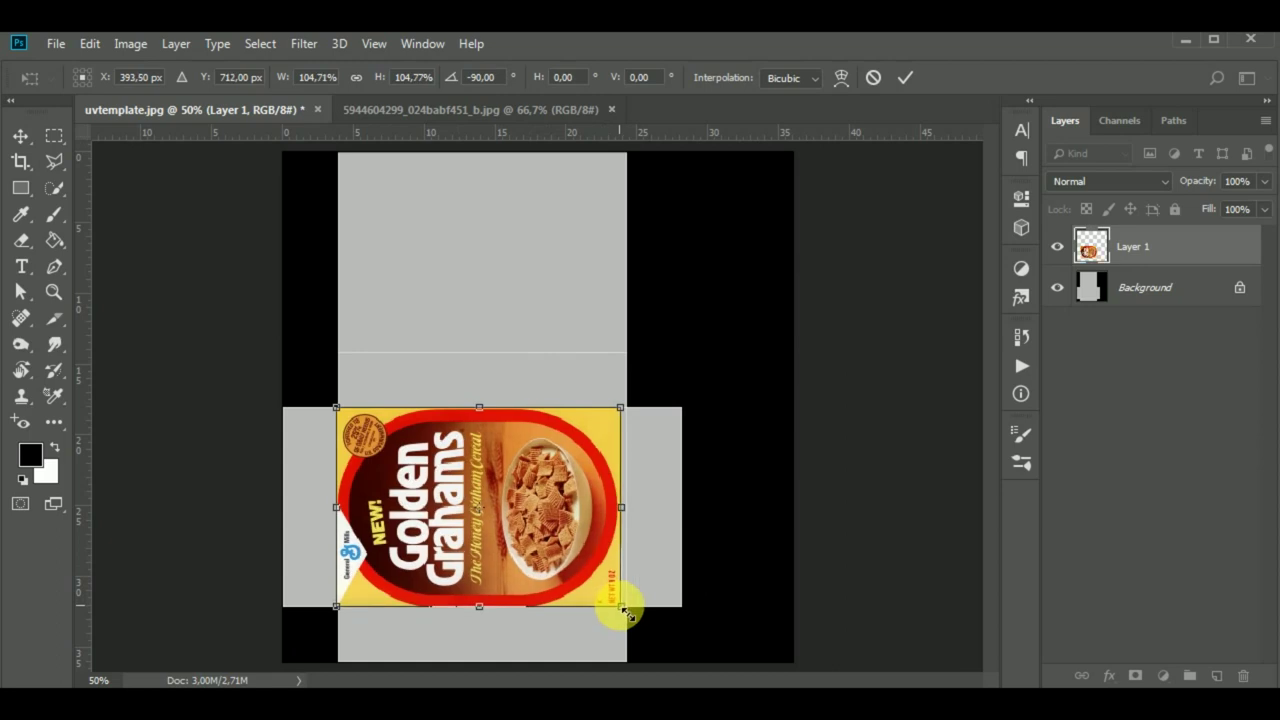
left_click_drag(636, 515, 640, 515)
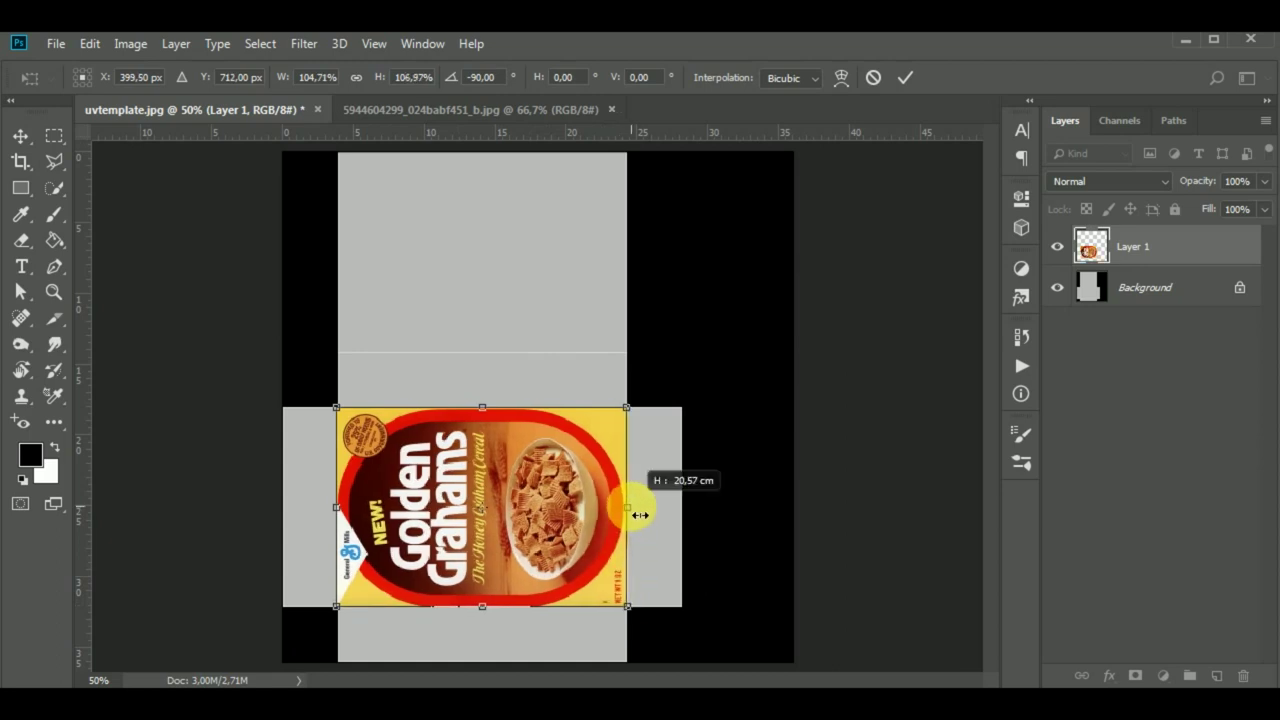
key("Return")
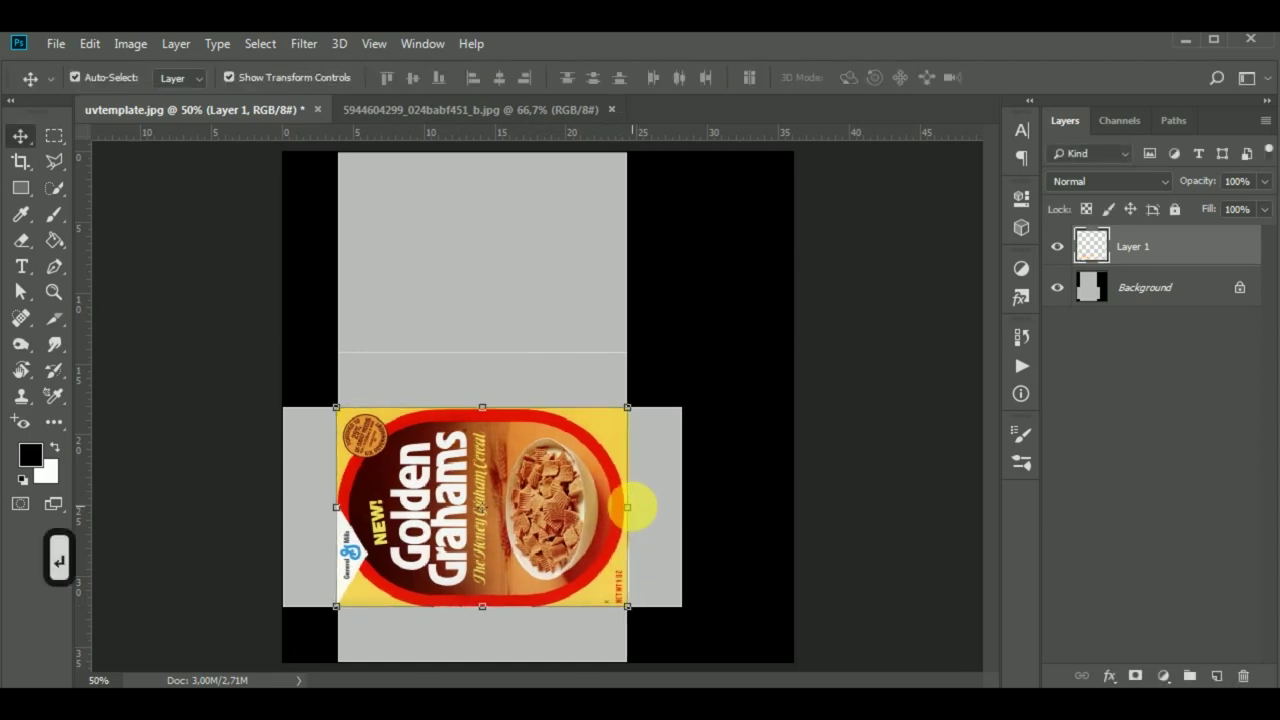
Align the panel's left and right edges to the front face boundary, then zoom out.
key("ctrl+plus")
key("ctrl+plus")
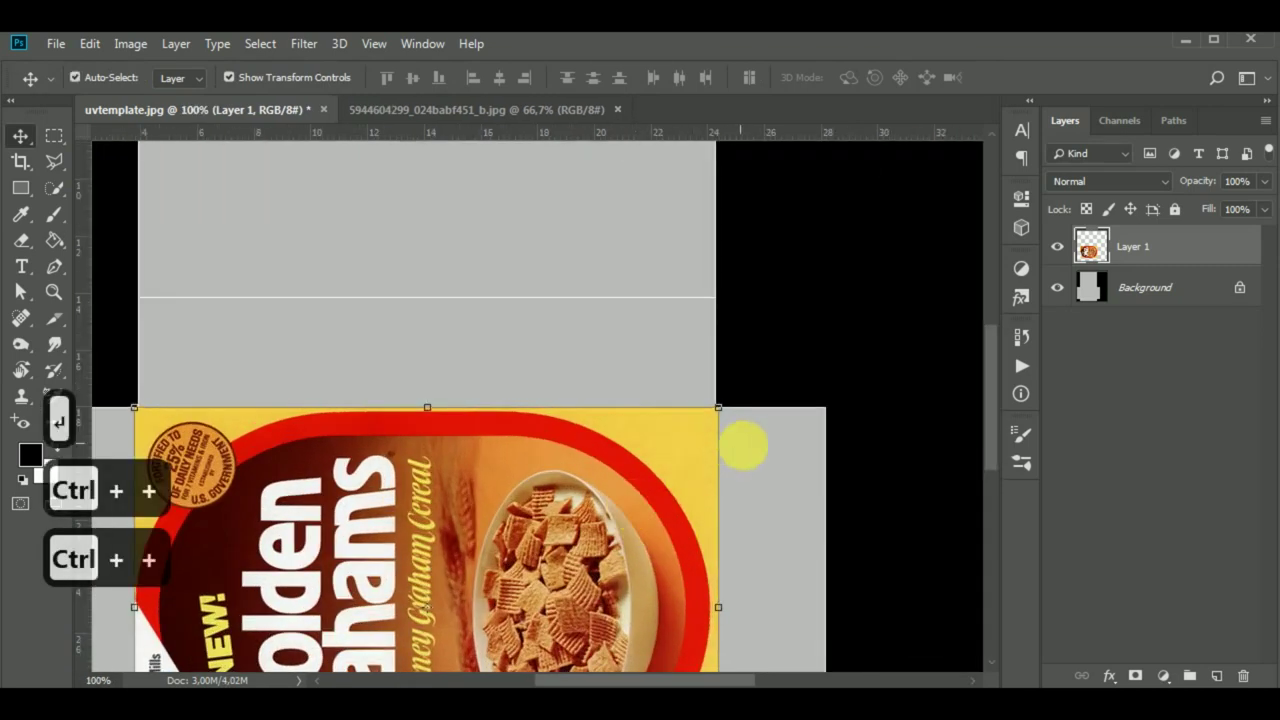
scroll(778, 490, "down", 4)
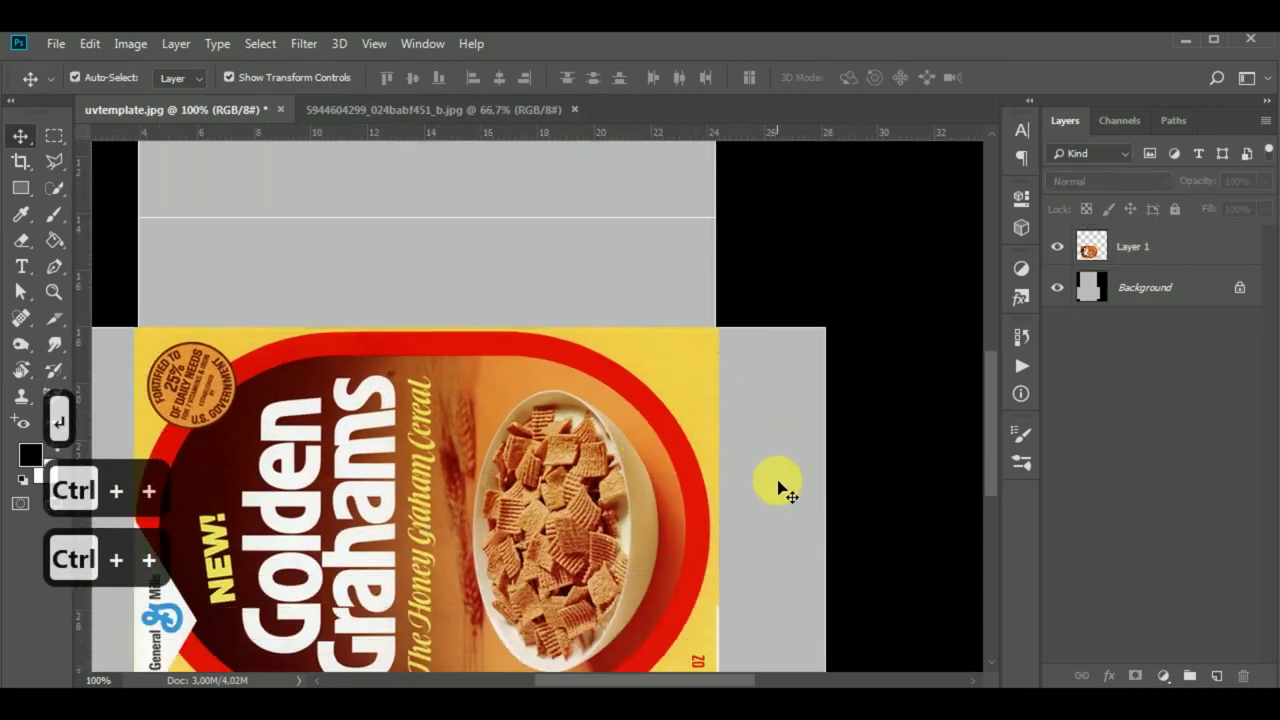
left_click(565, 450)
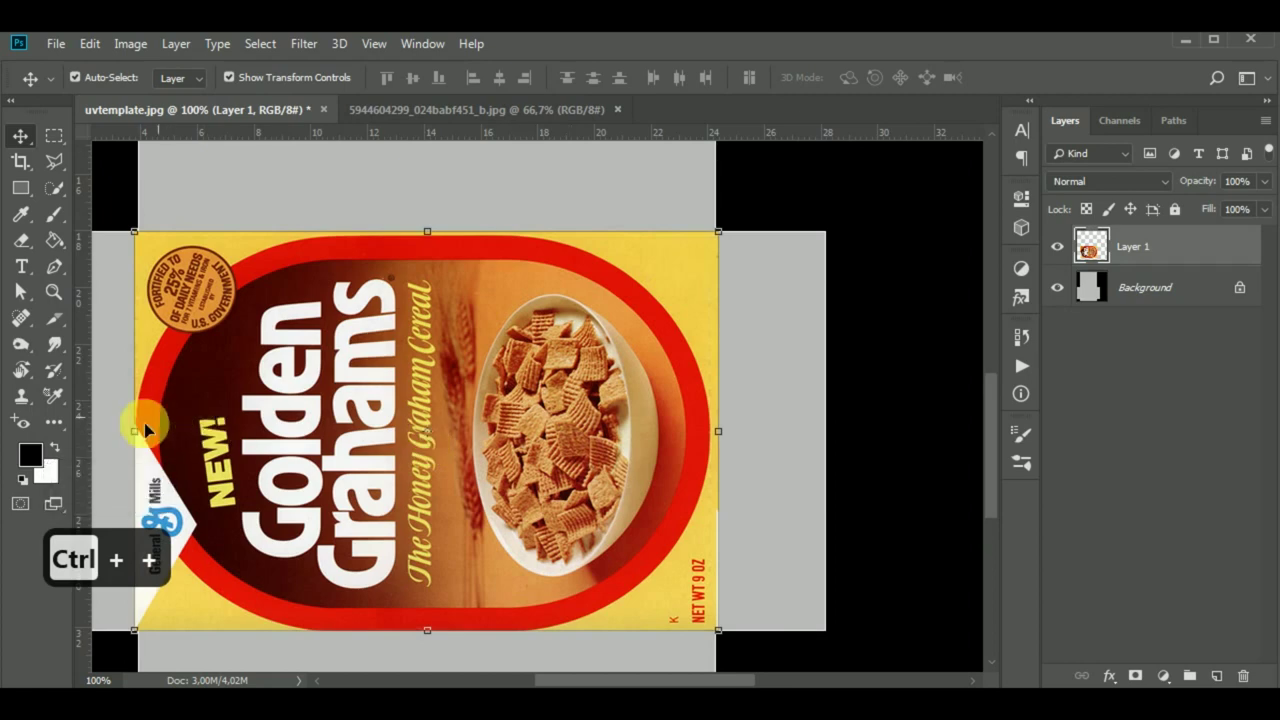
left_click_drag(143, 436, 146, 437)
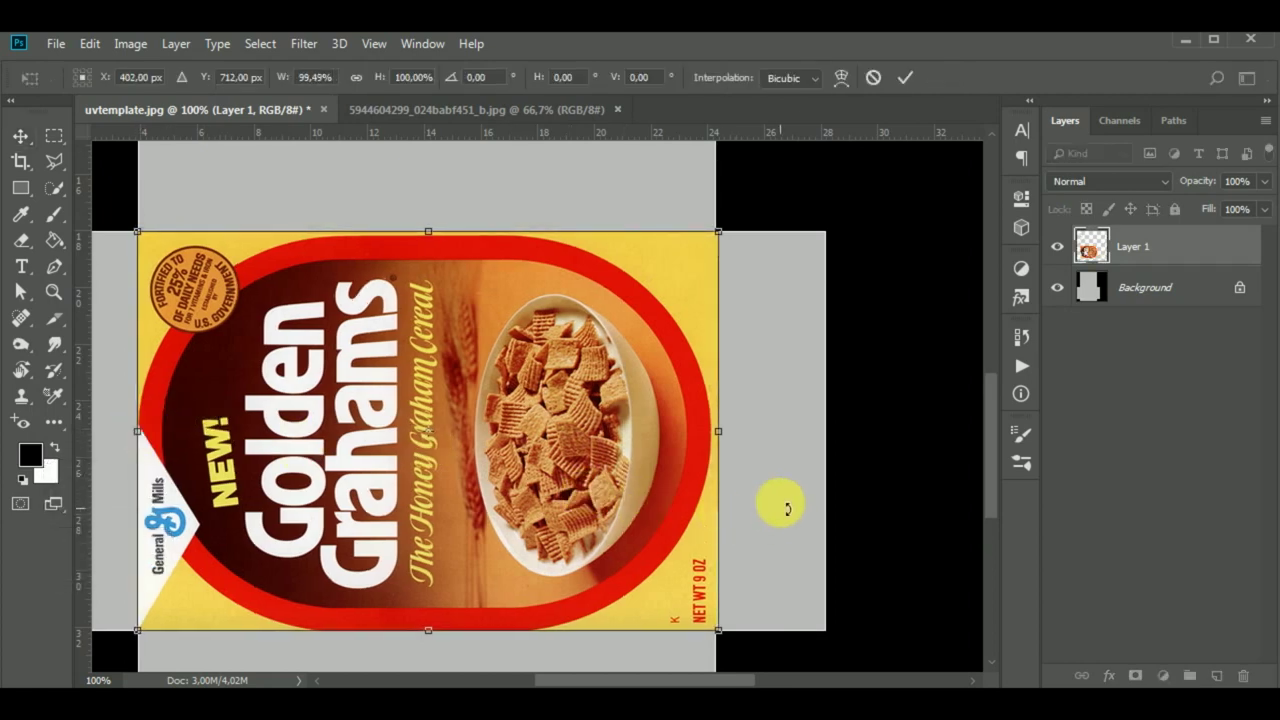
left_click_drag(725, 440, 722, 439)
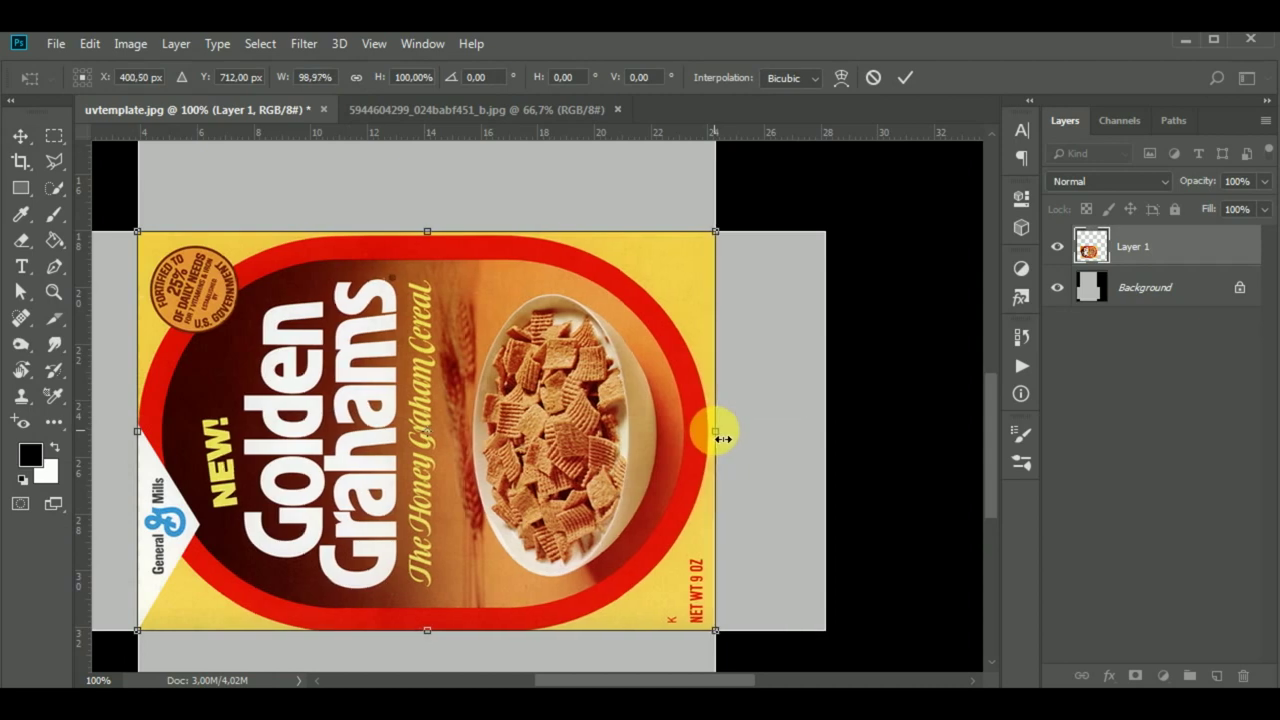
key("Return")
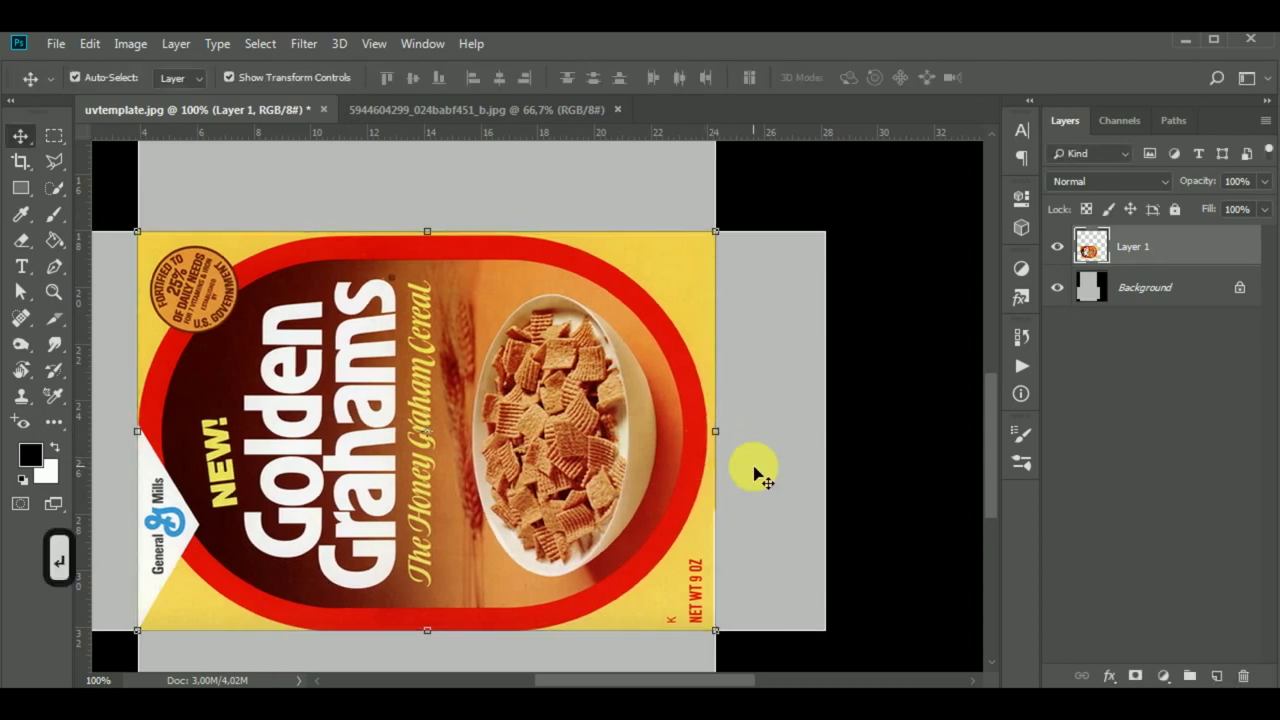
key("ctrl+minus")
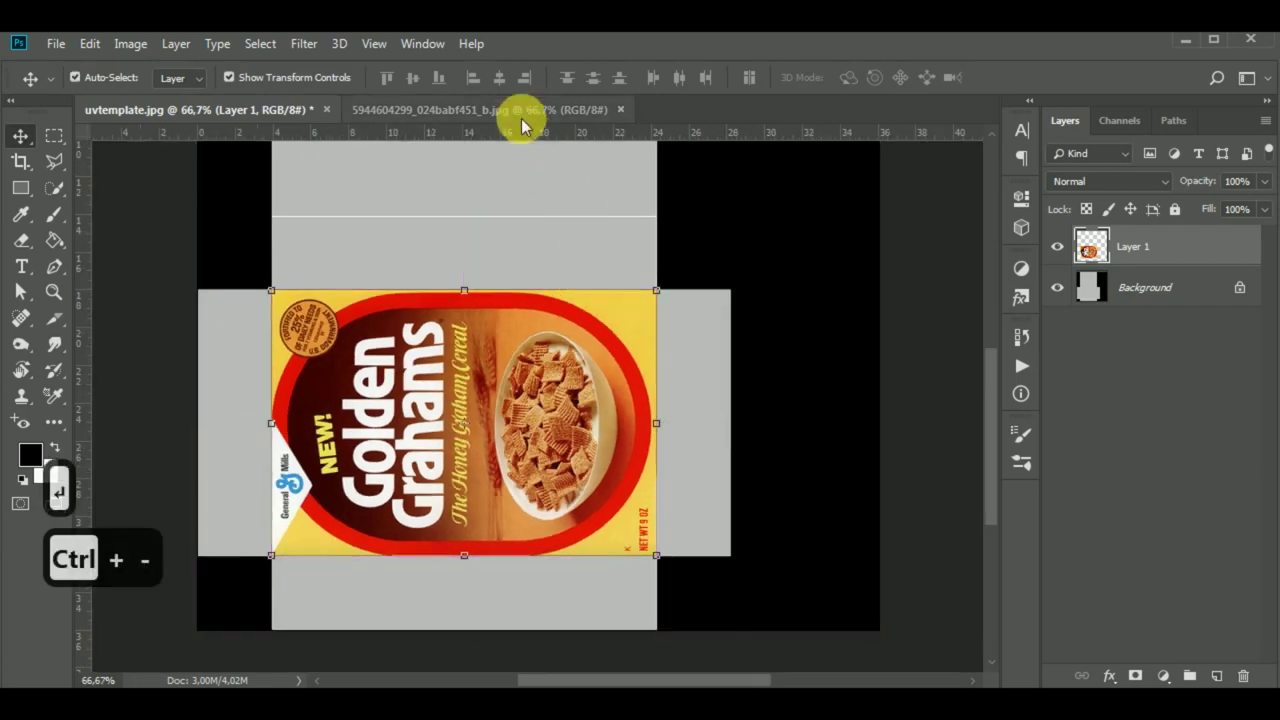
key("ctrl+minus")
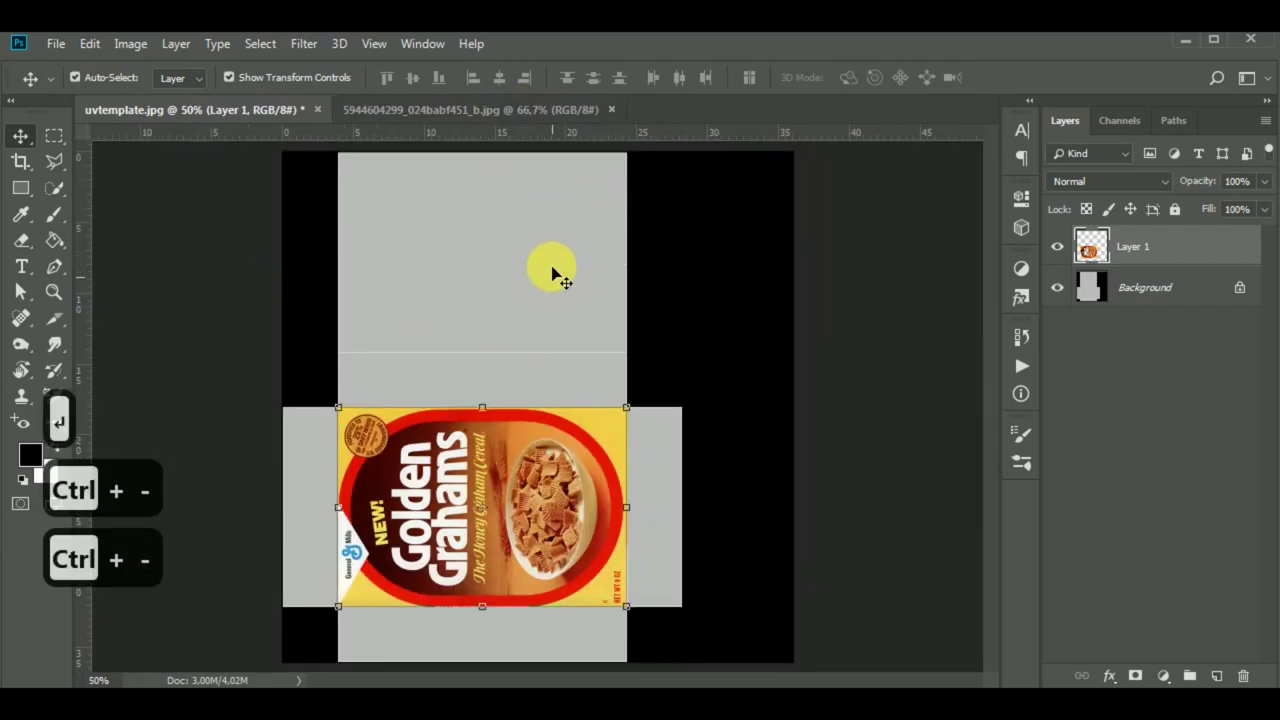
Marquee the left back panel in the box scan and drag it into uvtemplate as a layer.
left_click(492, 112)
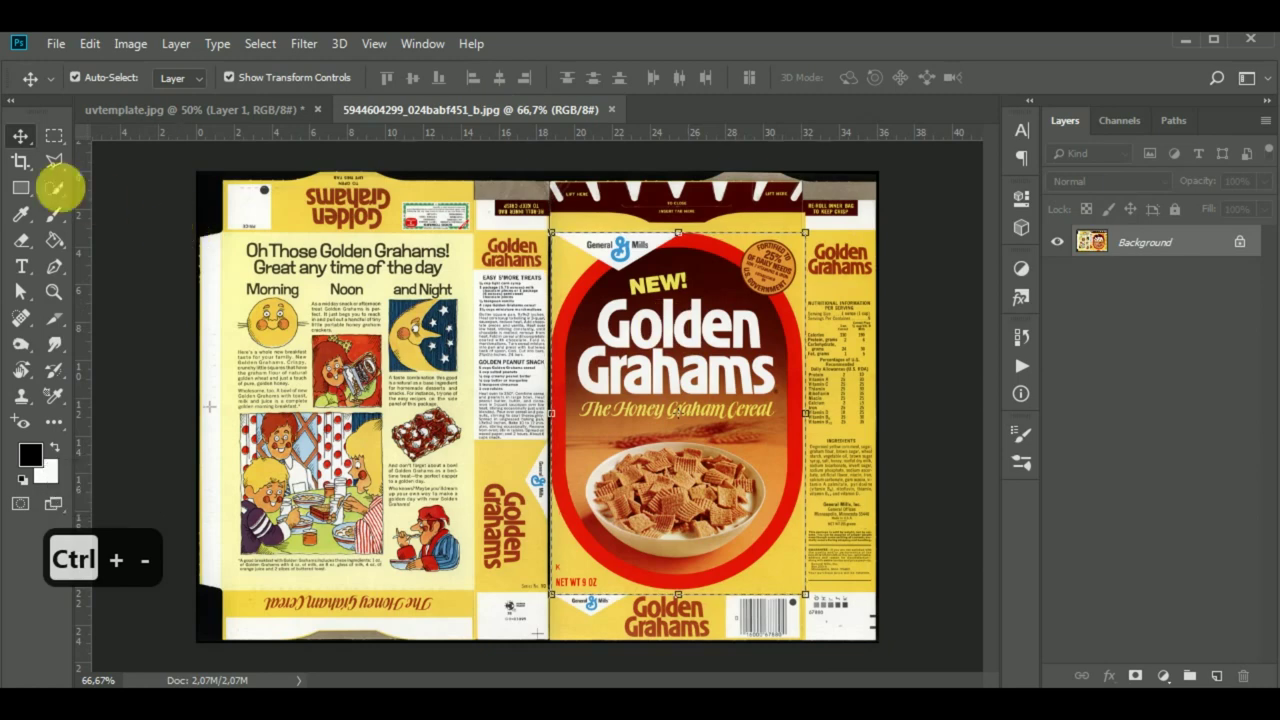
left_click(52, 137)
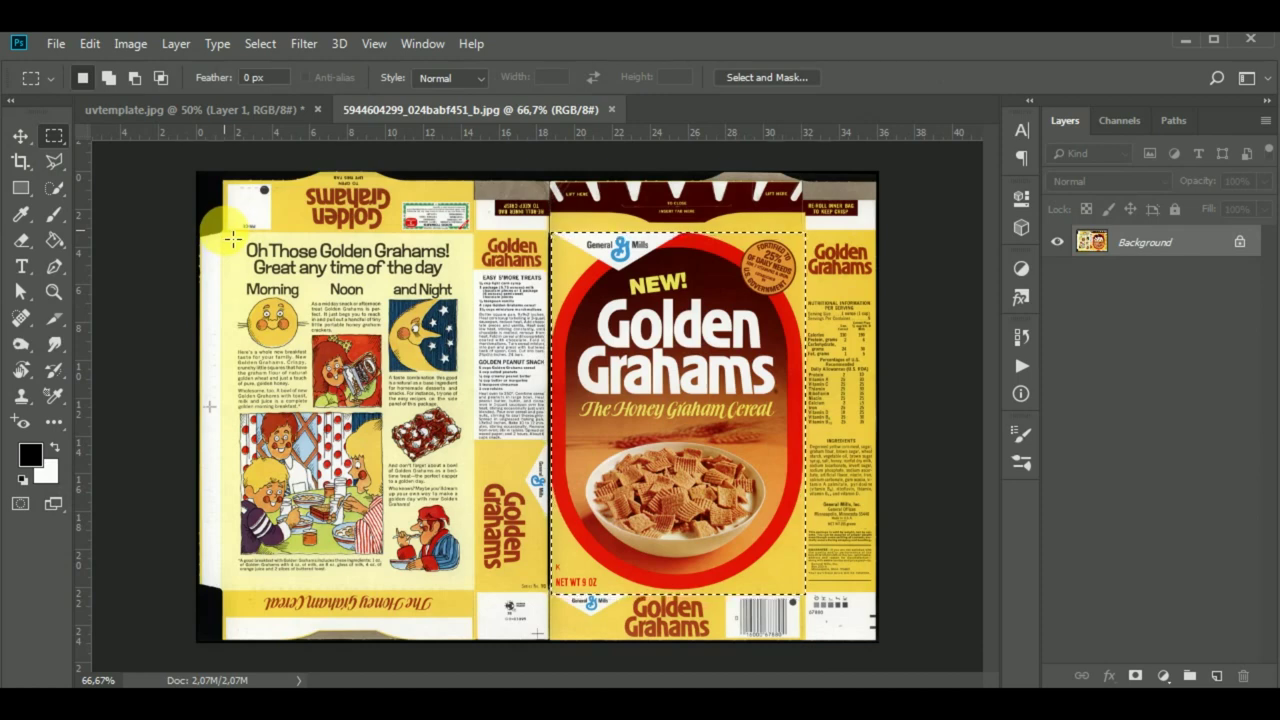
left_click_drag(222, 232, 483, 599)
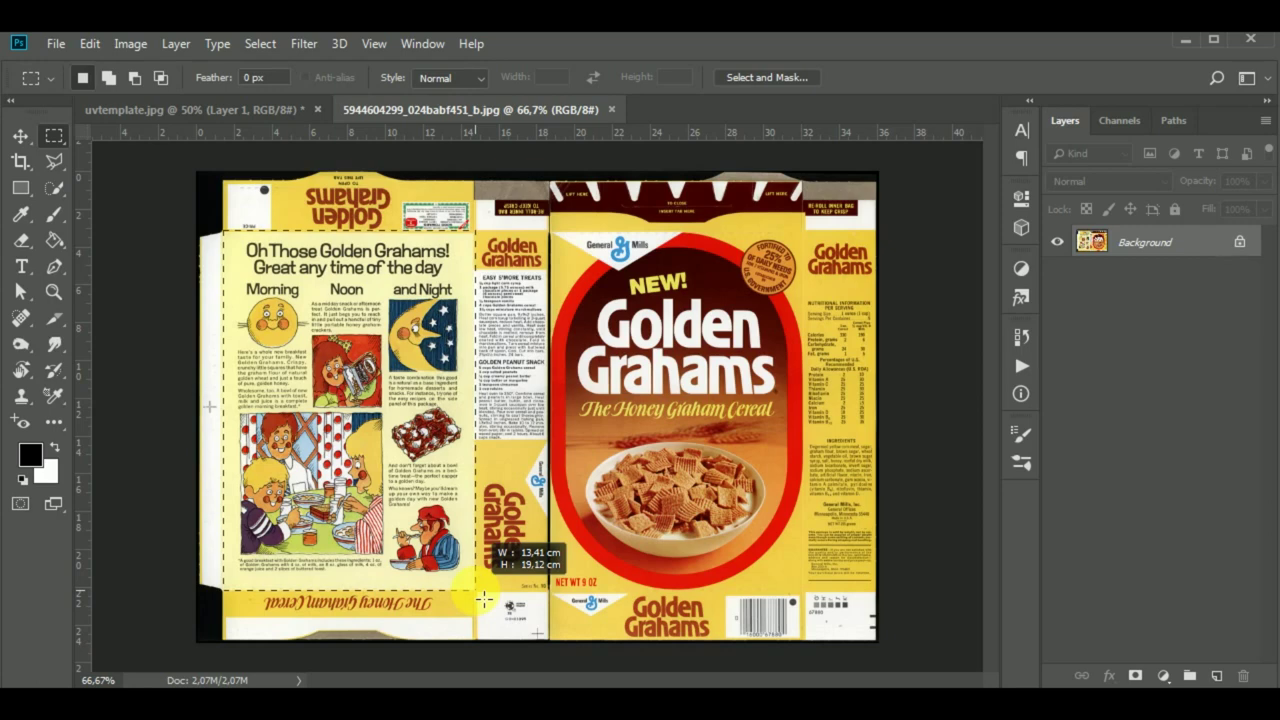
left_click_drag(483, 599, 483, 599)
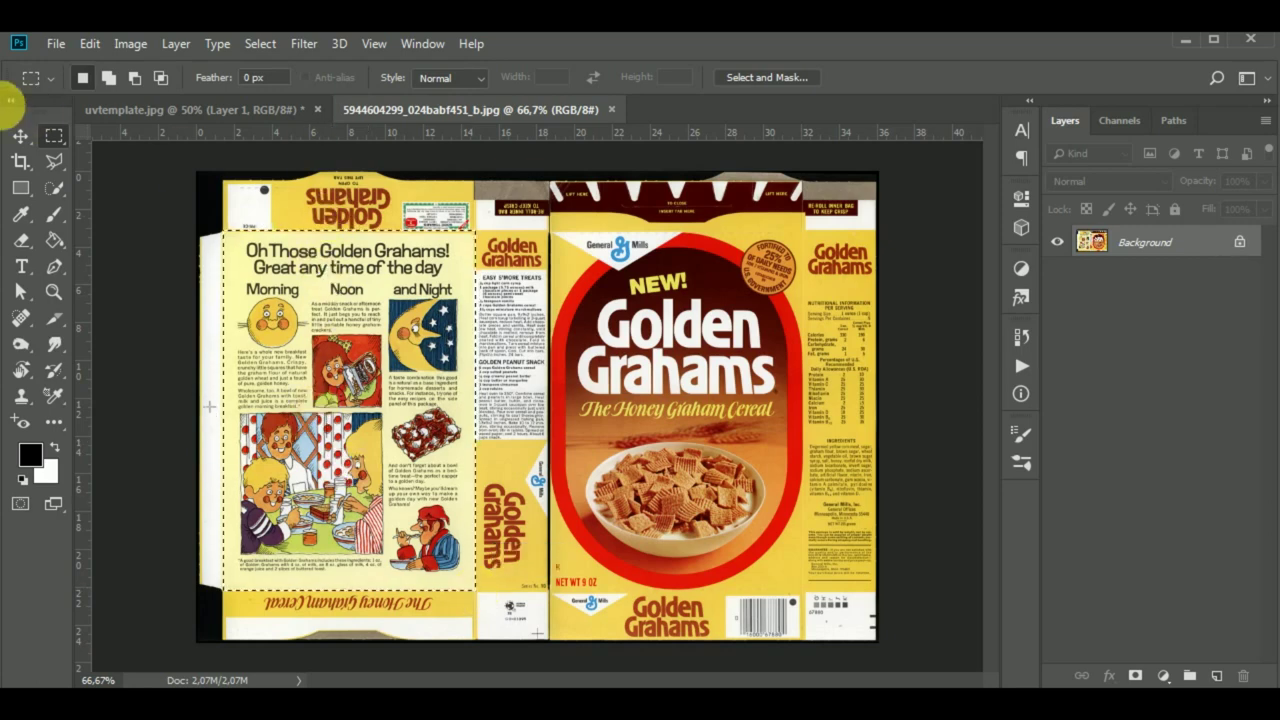
left_click(20, 136)
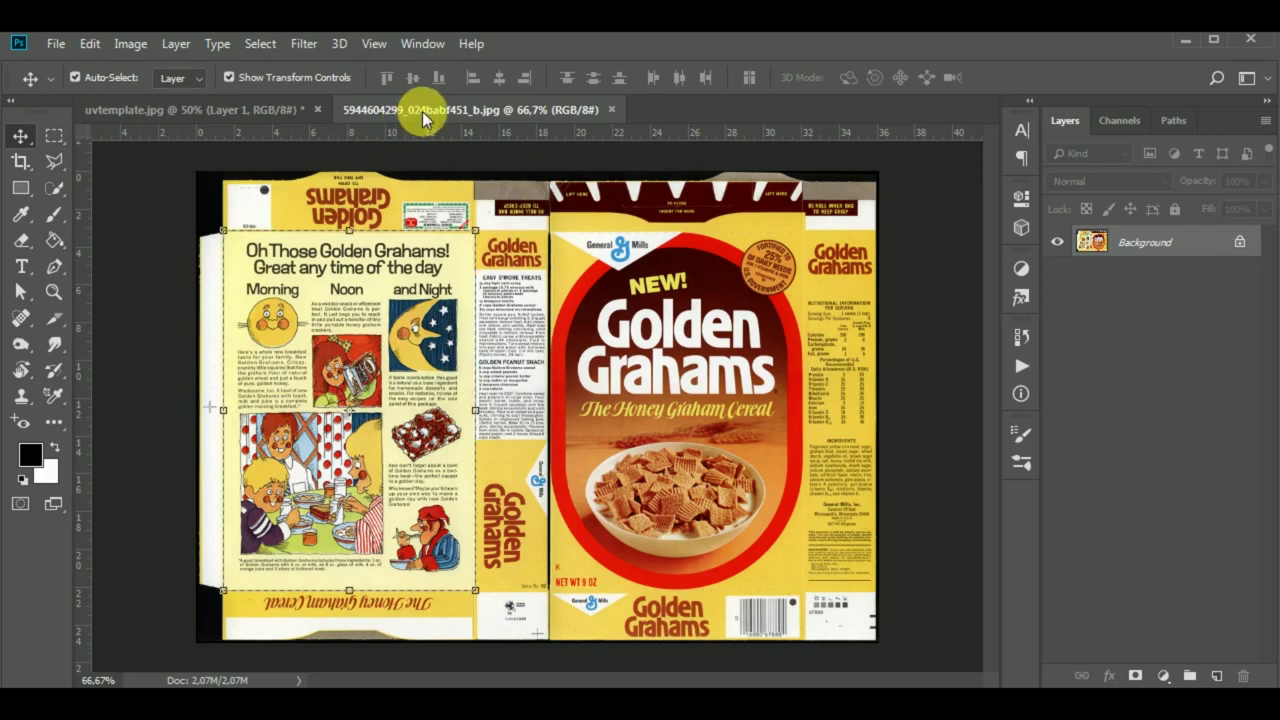
mouse_move(422, 118)
left_mouse_down()
mouse_move(510, 151)
mouse_move(654, 143)
mouse_move(627, 132)
left_mouse_up()
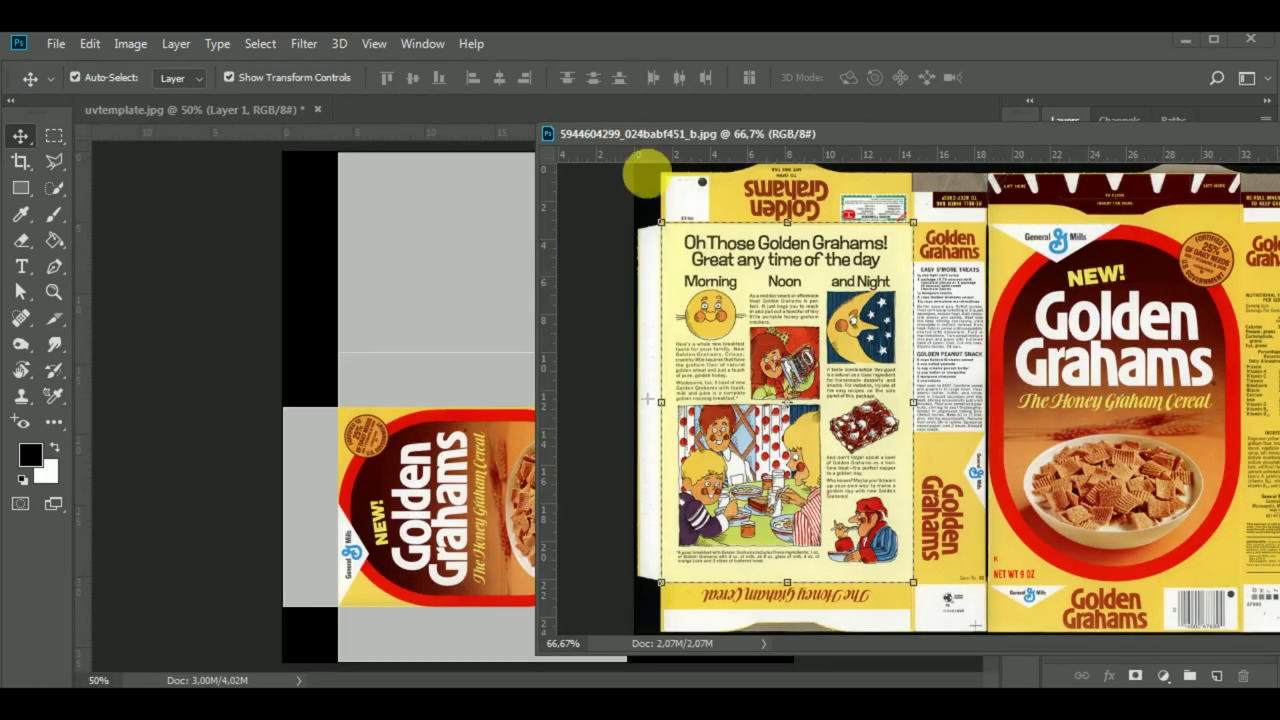
left_click_drag(752, 338, 450, 297)
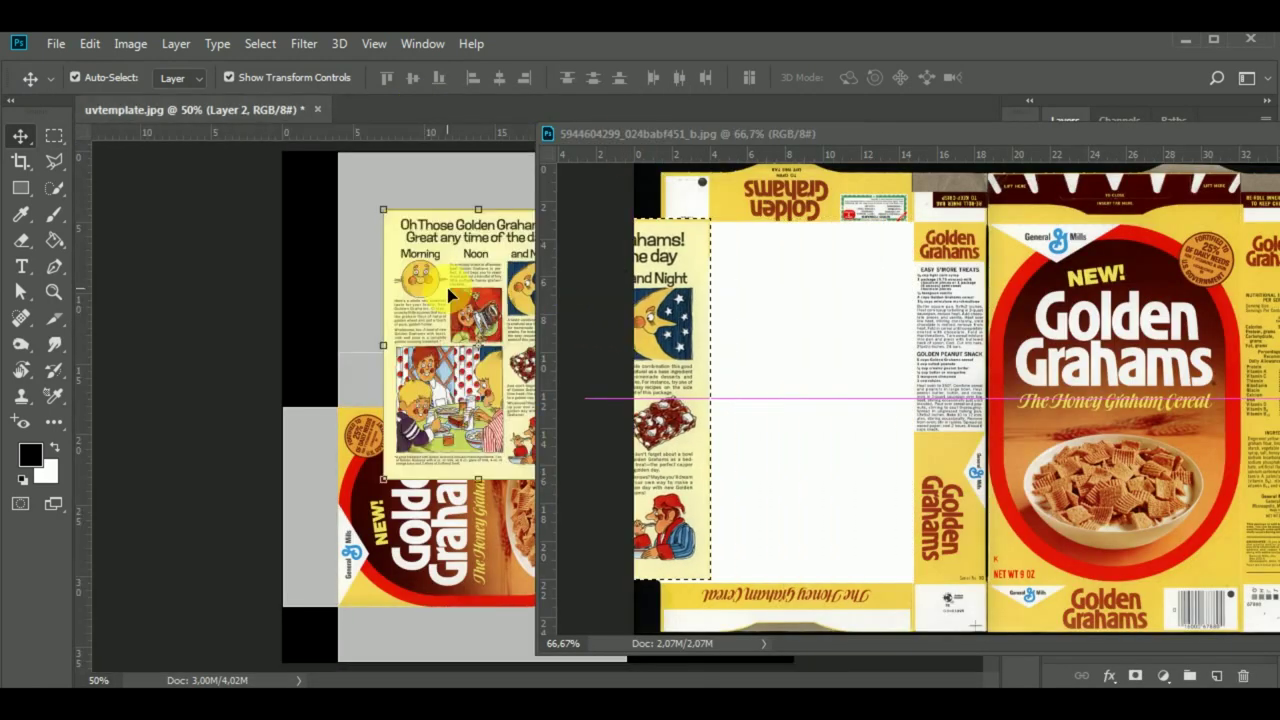
mouse_move(1137, 146)
left_mouse_down()
mouse_move(1114, 131)
mouse_move(1006, 126)
mouse_move(1168, 131)
left_mouse_up()
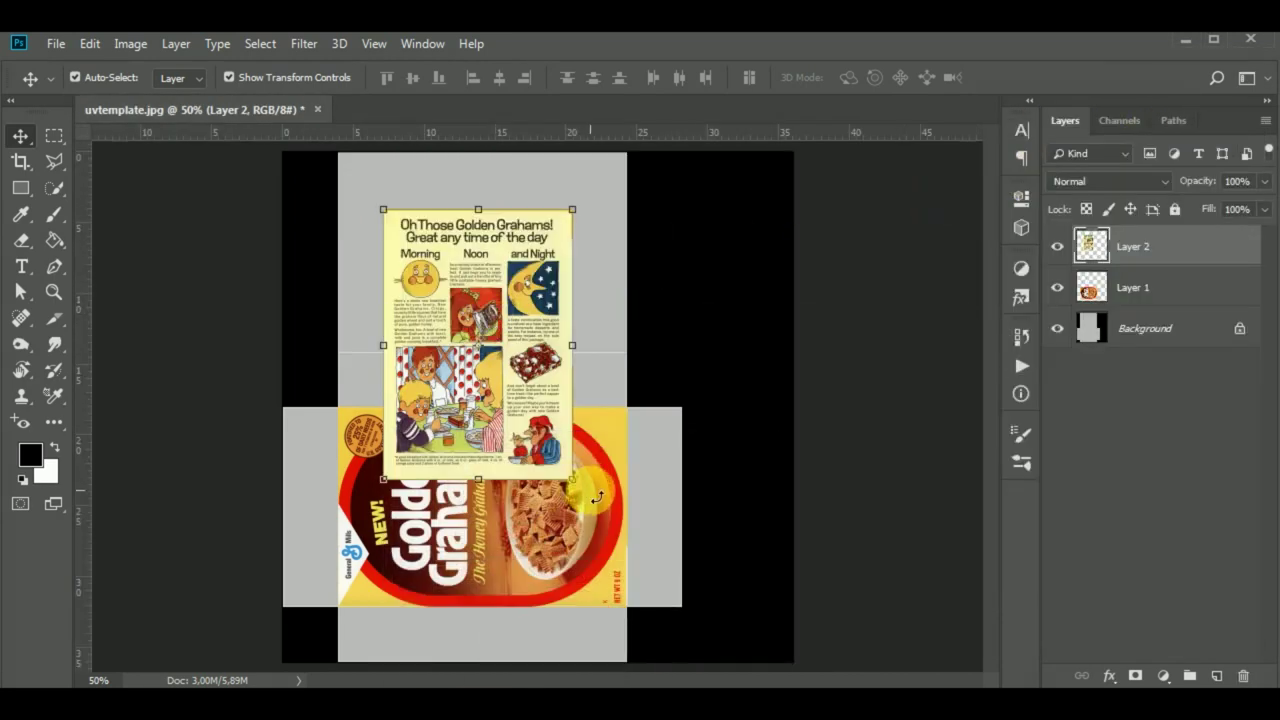
Rotate the back panel -90°, move it onto the top face, and scale to about 107%.
mouse_move(592, 493)
left_mouse_down()
mouse_move(694, 374)
mouse_move(729, 257)
mouse_move(733, 181)
left_mouse_up()
left_click_drag(566, 360, 561, 262)
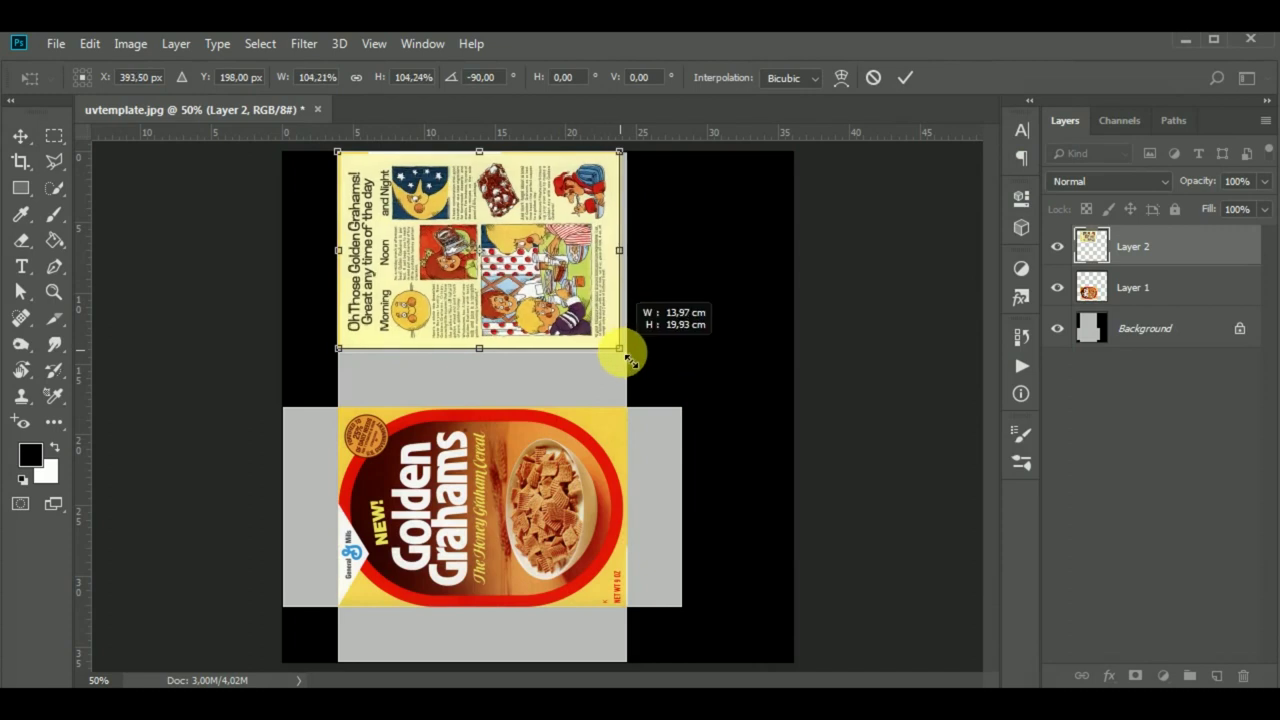
left_click_drag(617, 348, 626, 353)
key("Return")
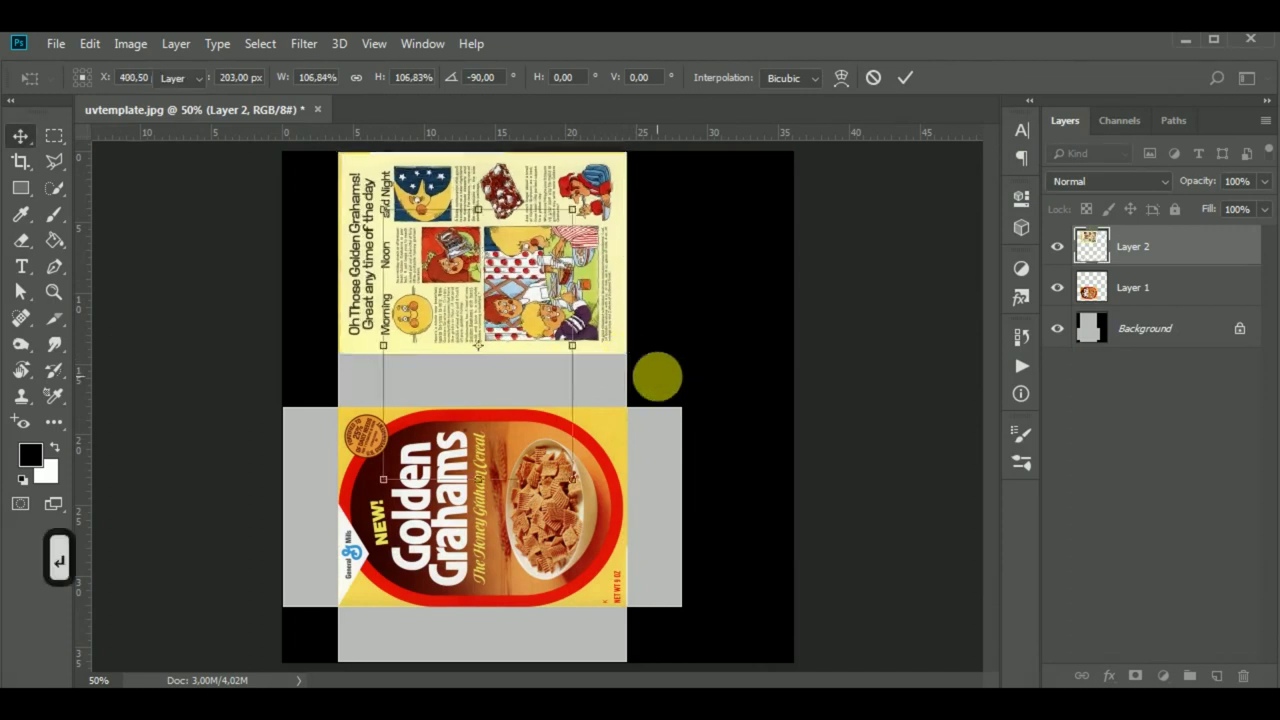
Zoom in to check the placed back panel's edges, then return to the box scan.
left_click(578, 313)
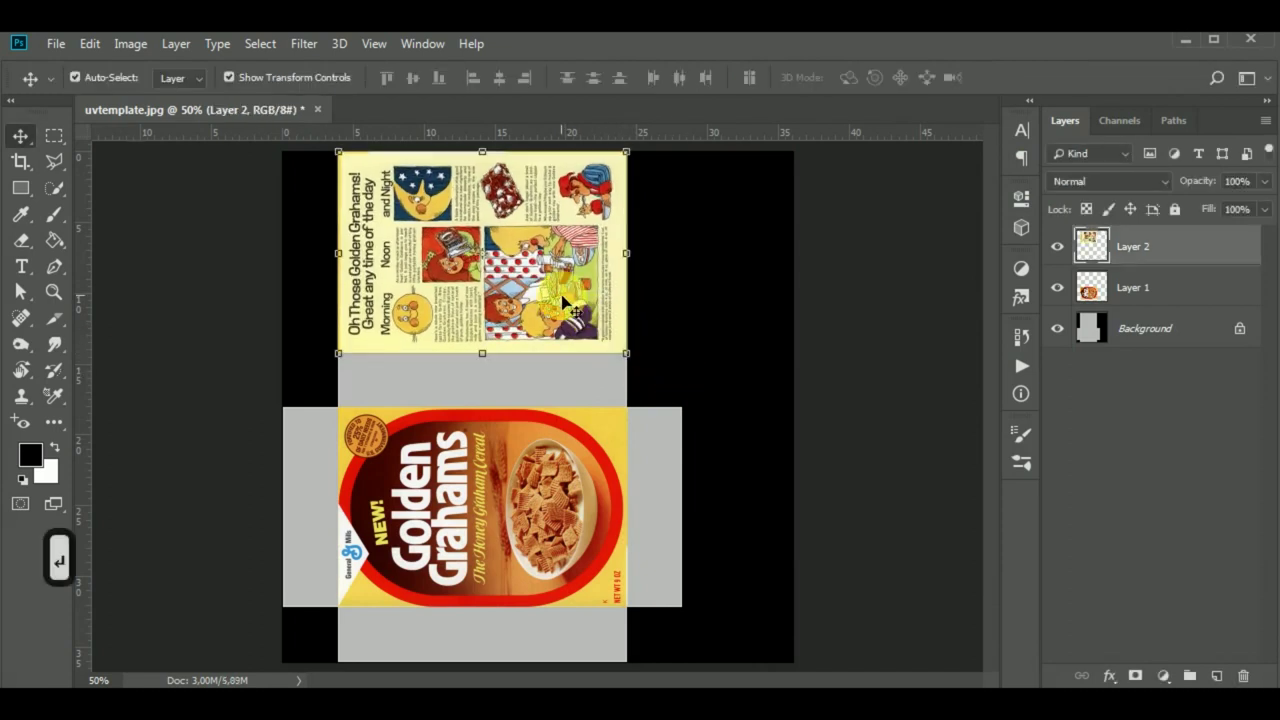
key("ctrl+plus")
key("ctrl+plus")
left_click(808, 347)
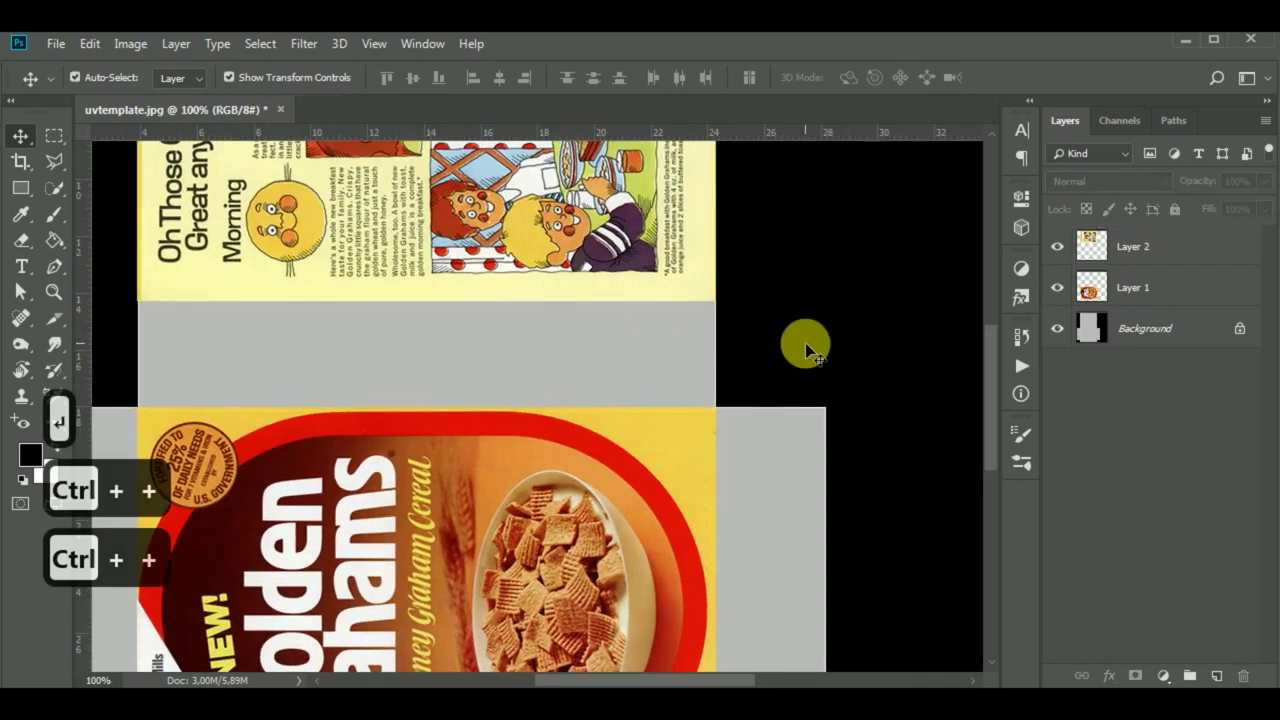
key("ctrl+minus")
key("ctrl+minus")
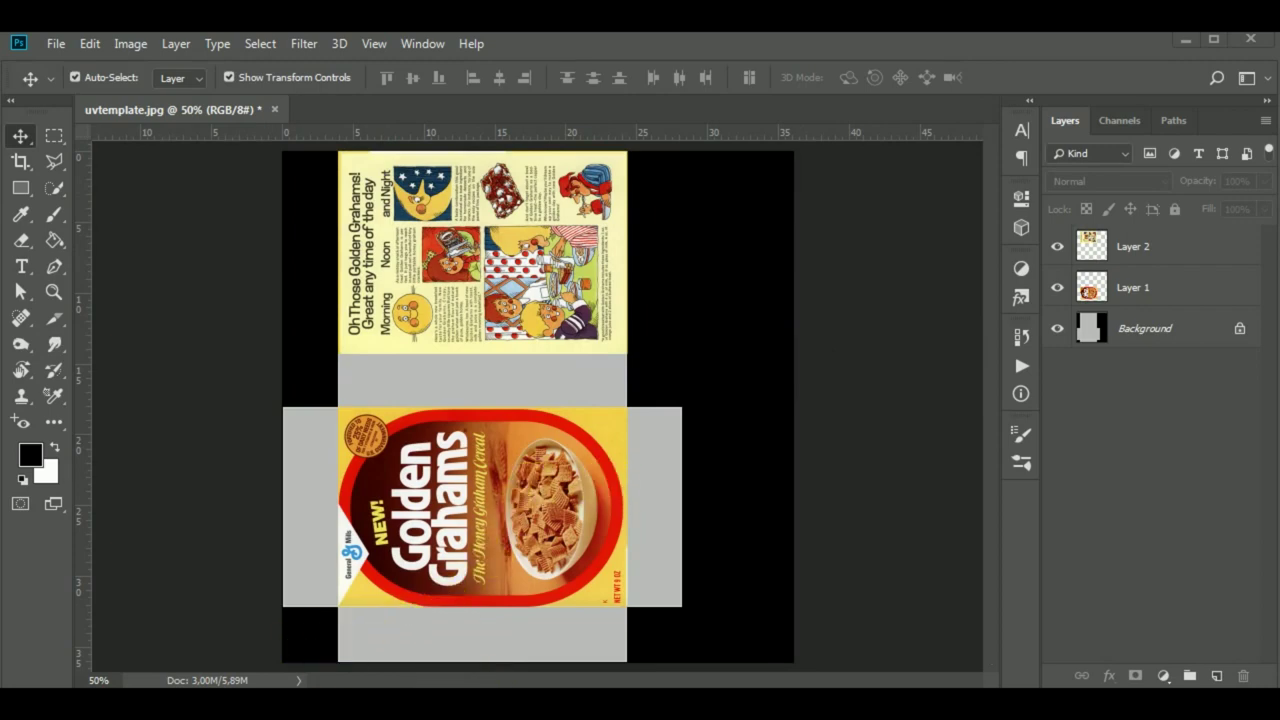
left_click(500, 623)
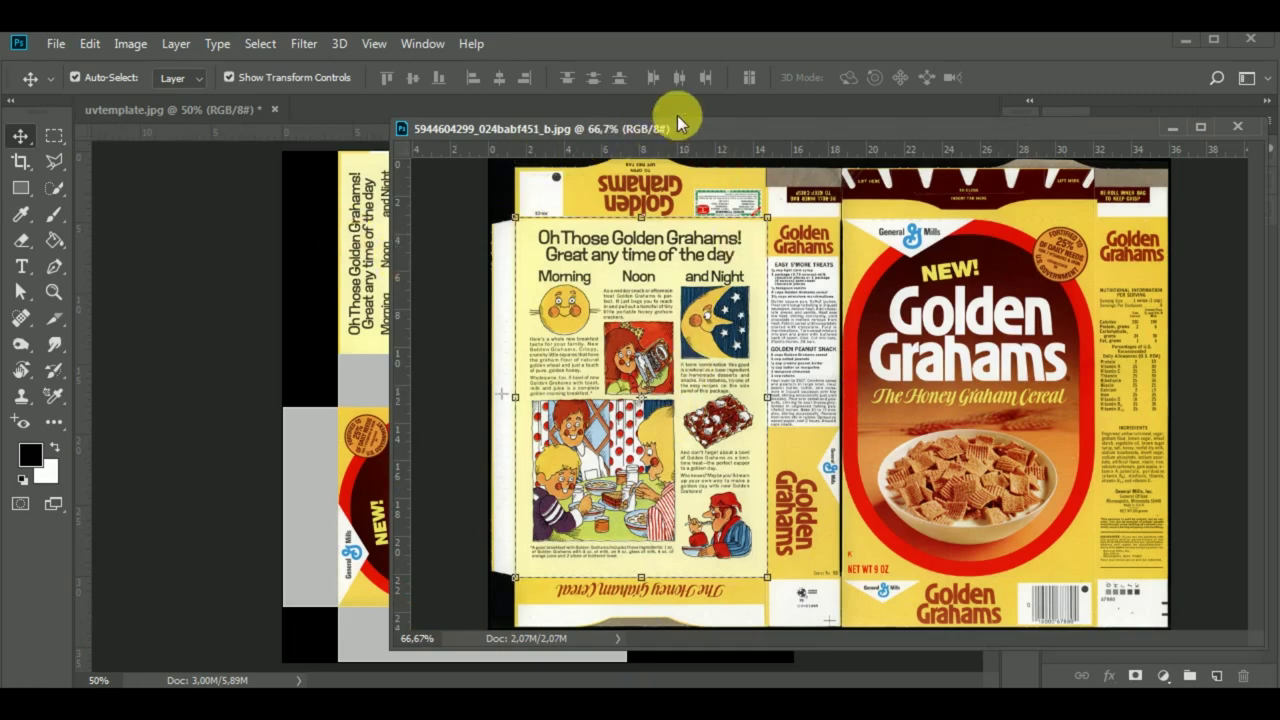
Select the narrow side panel in the box scan and carry it into the UV template.
mouse_move(677, 122)
left_mouse_down()
mouse_move(696, 125)
mouse_move(682, 143)
left_mouse_up()
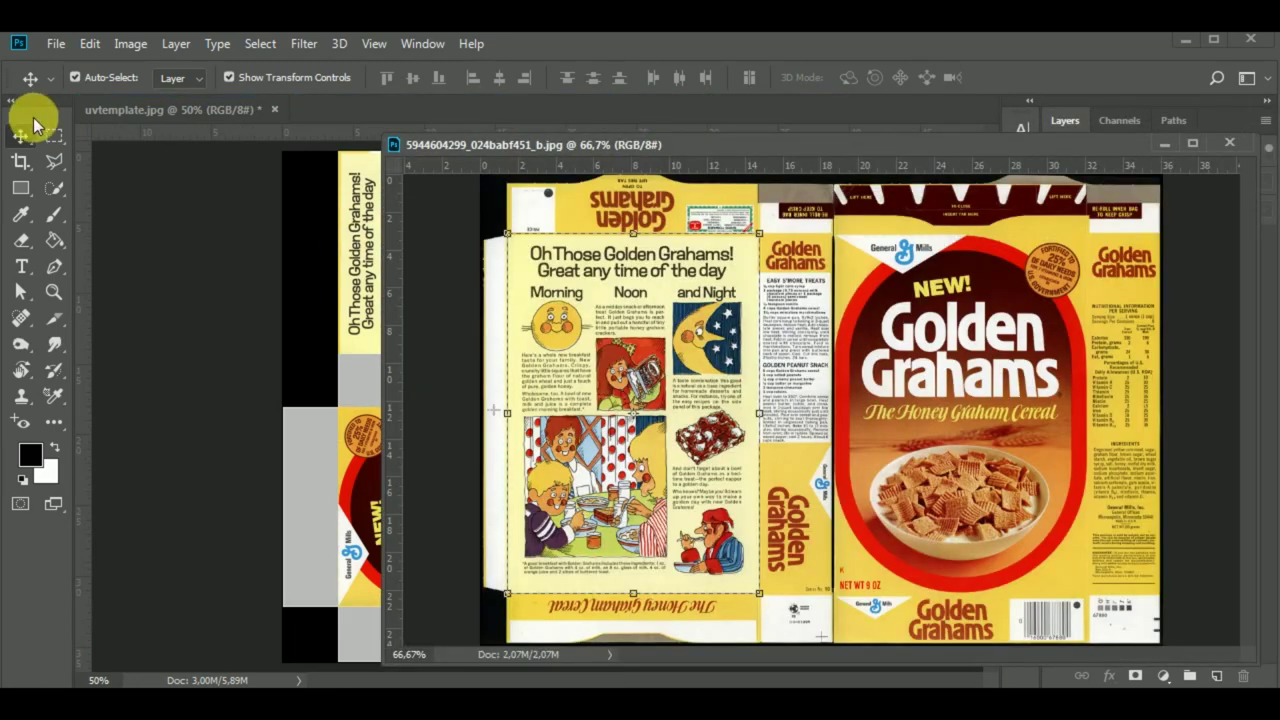
left_click(55, 136)
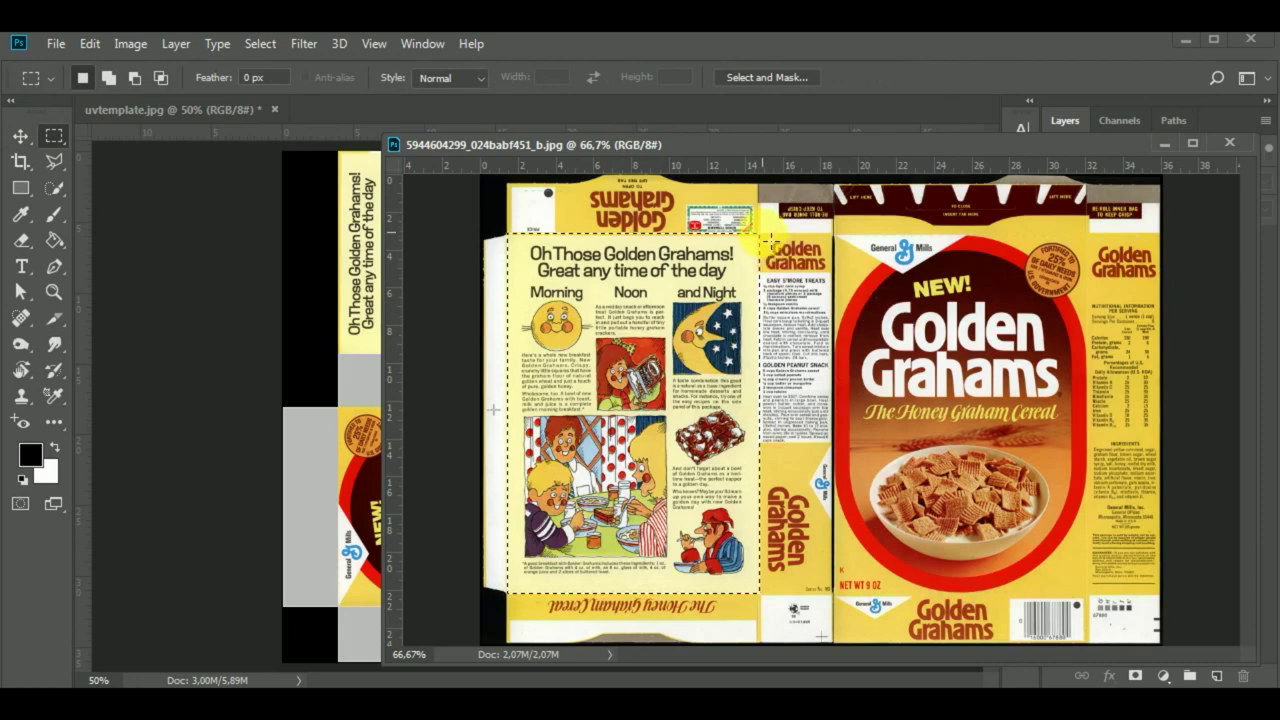
left_click_drag(762, 236, 836, 600)
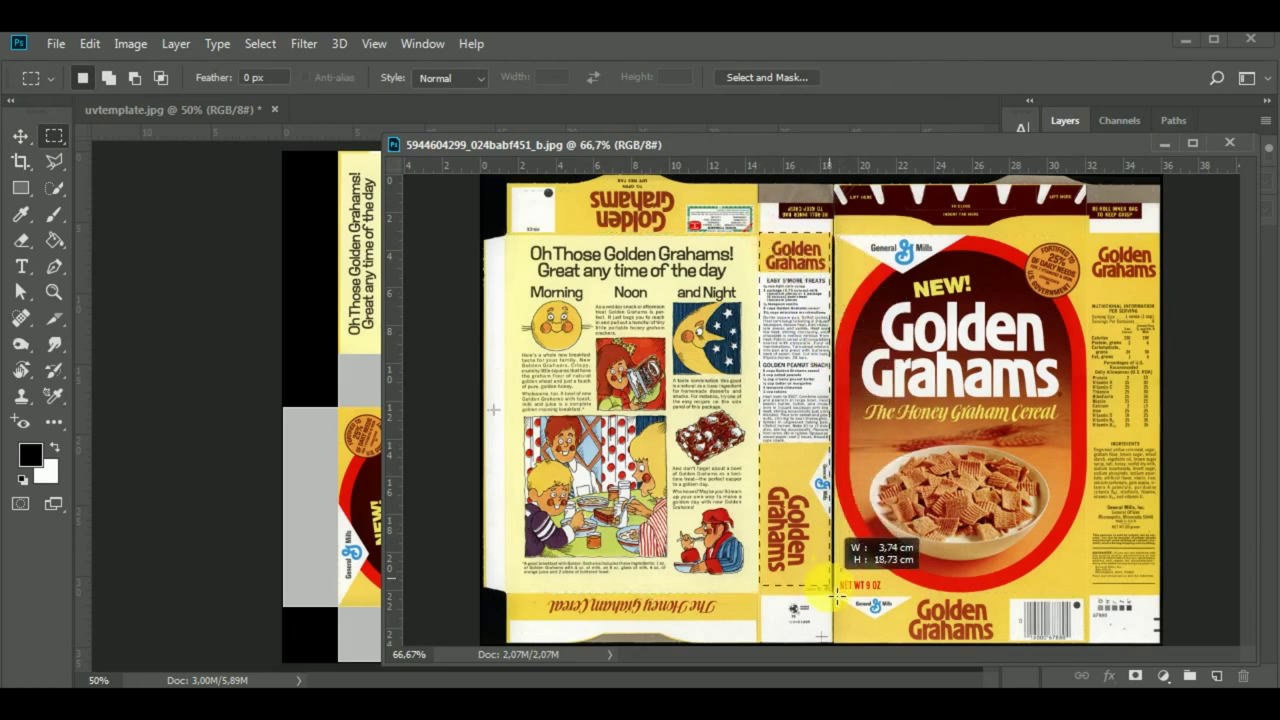
left_click_drag(836, 603, 841, 600)
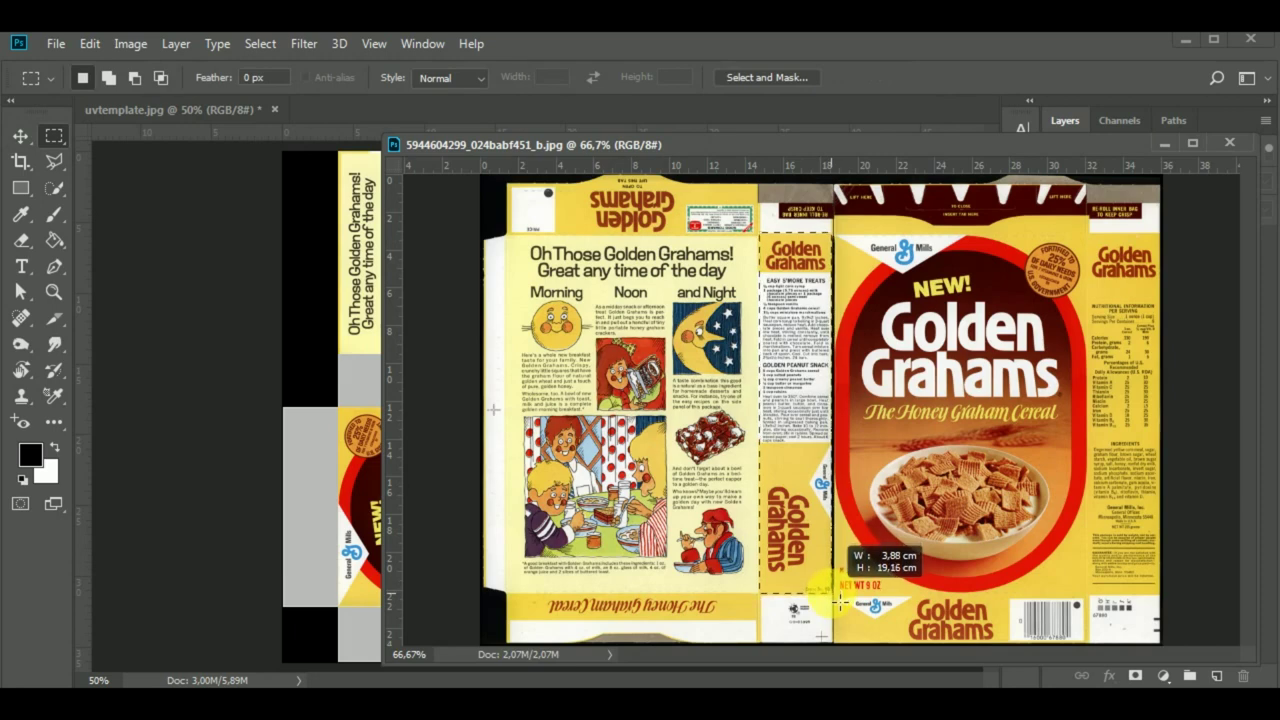
left_click_drag(840, 600, 836, 596)
left_click(20, 136)
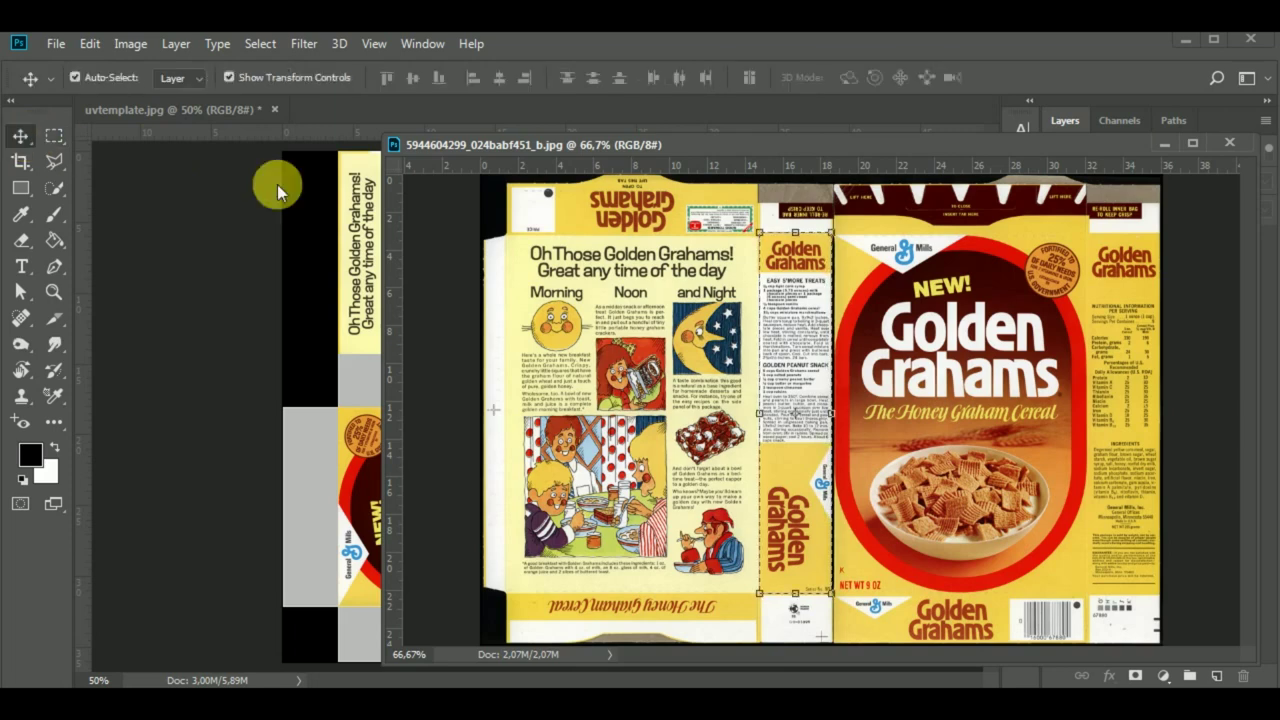
left_click_drag(809, 366, 330, 465)
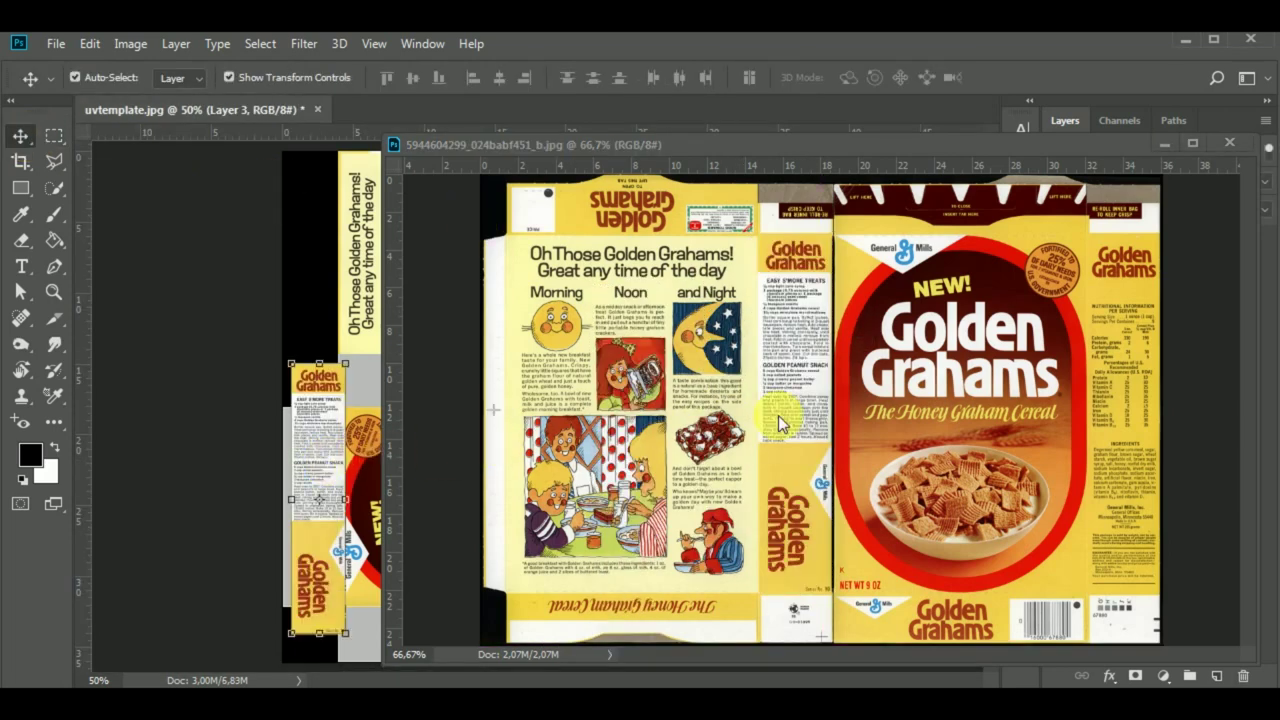
Marquee-select the right nutrition panel in the box scan.
left_click(52, 136)
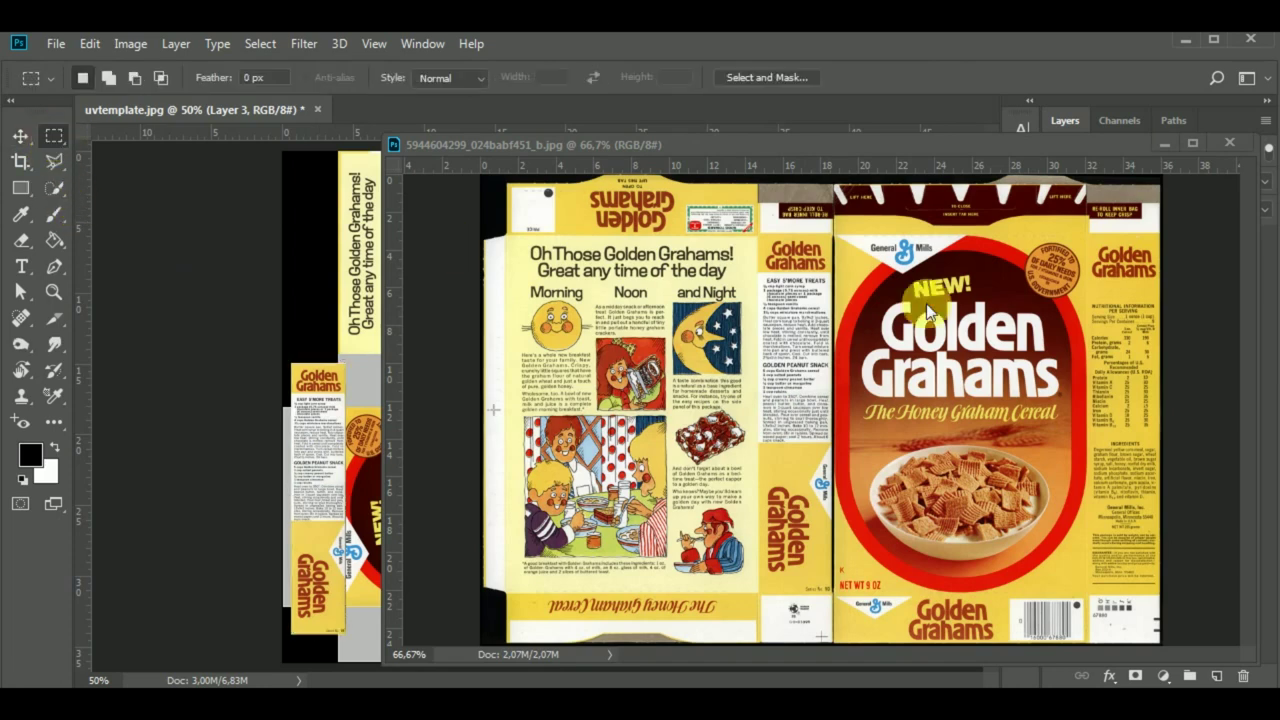
left_click(1092, 240)
key("ctrl+shift+d")
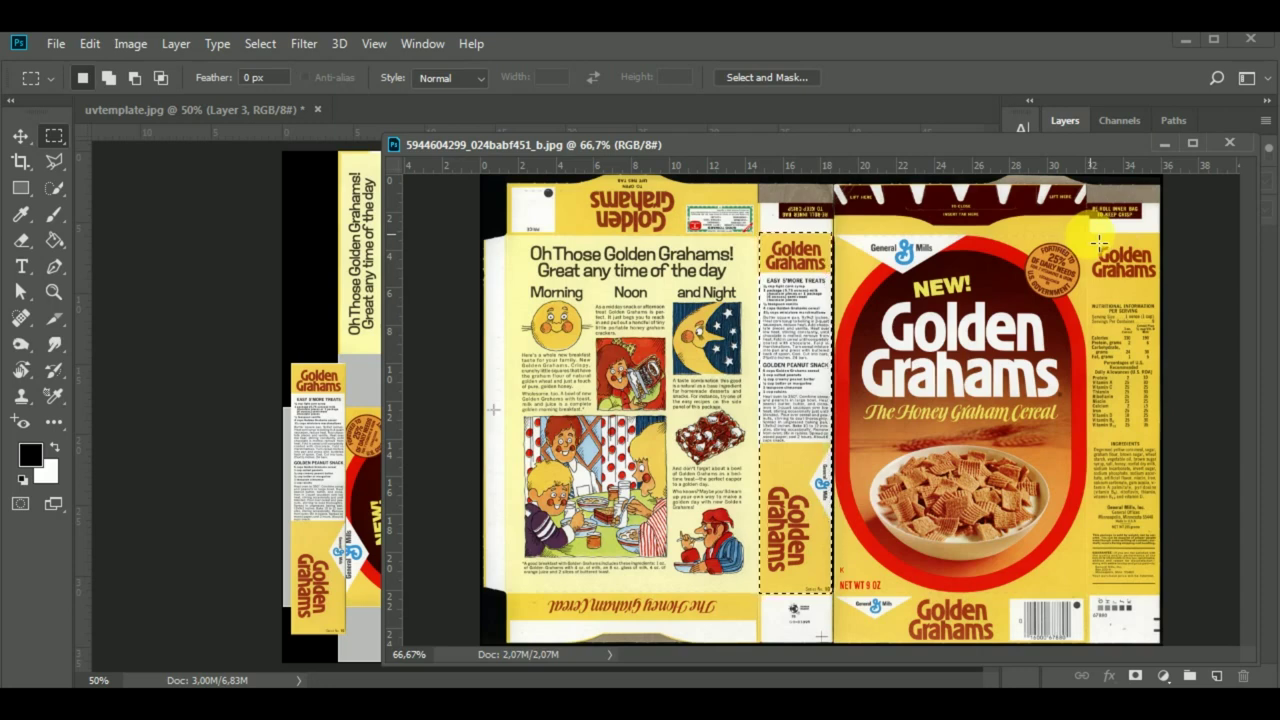
left_click_drag(1098, 240, 1167, 600)
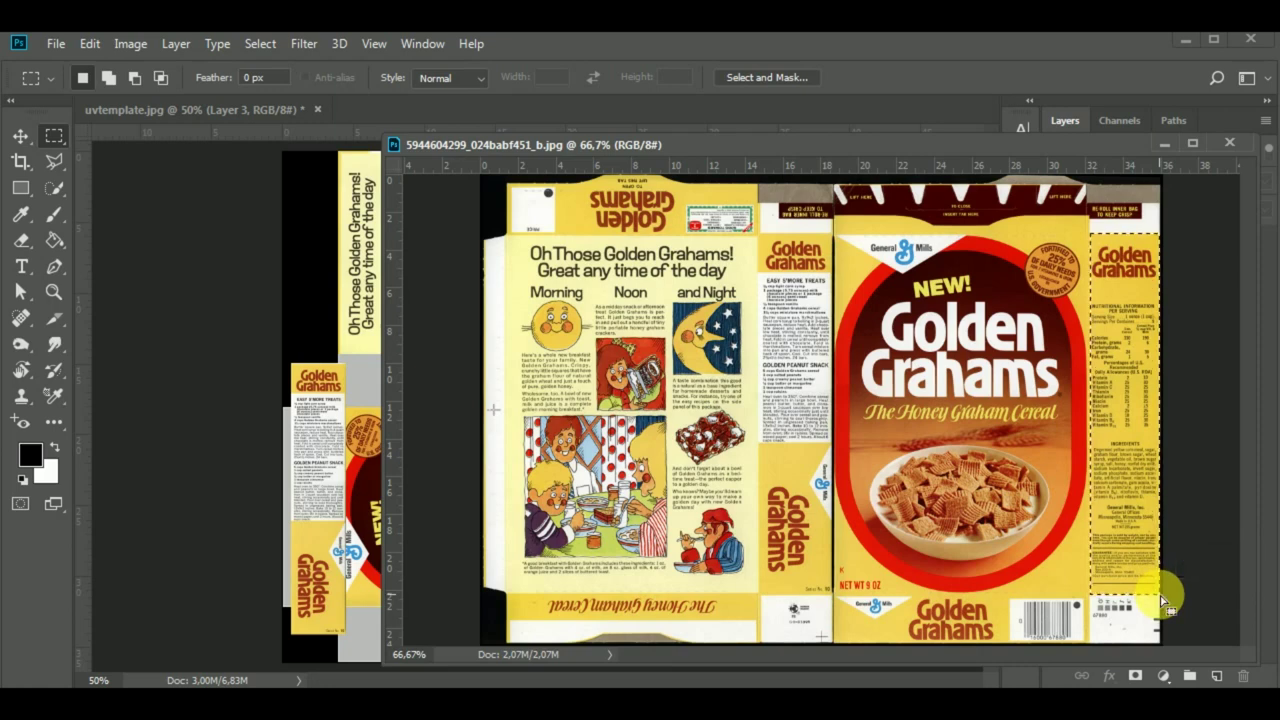
left_click(22, 134)
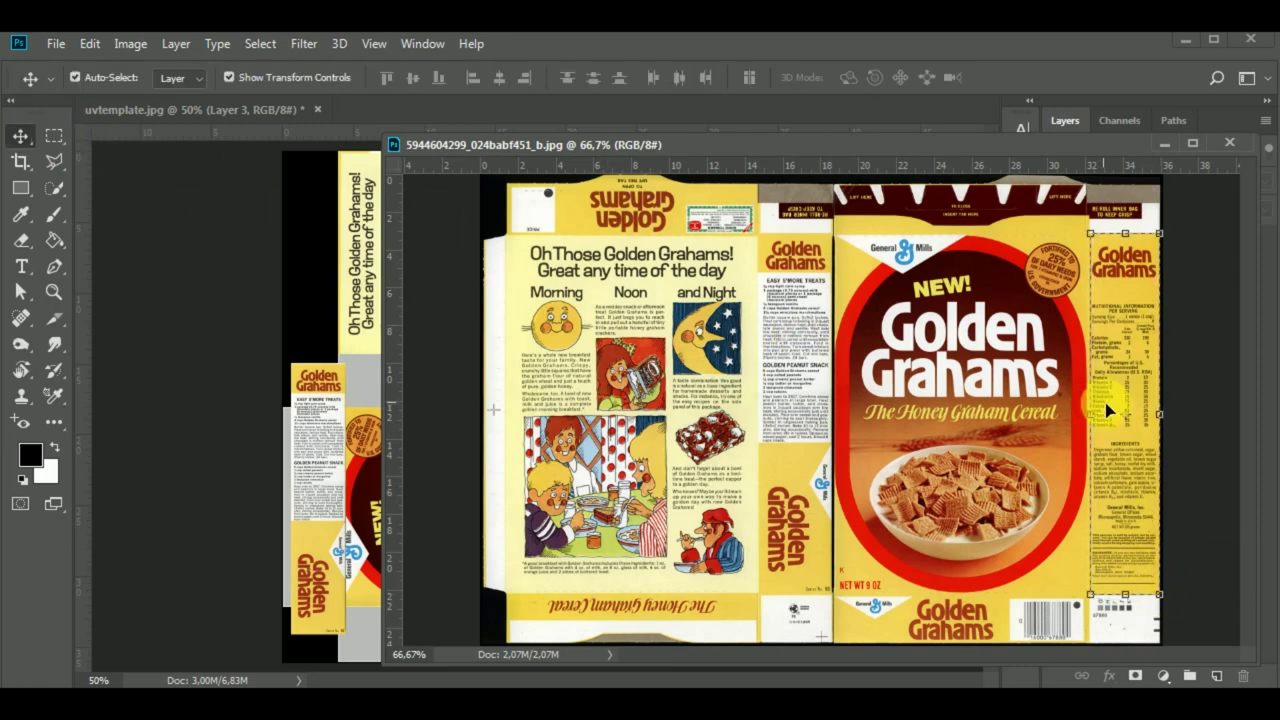
Drop the nutrition panel into the template, then copy the top flap strip in too.
left_click_drag(1108, 405, 335, 430)
left_click_drag(493, 409, 381, 428)
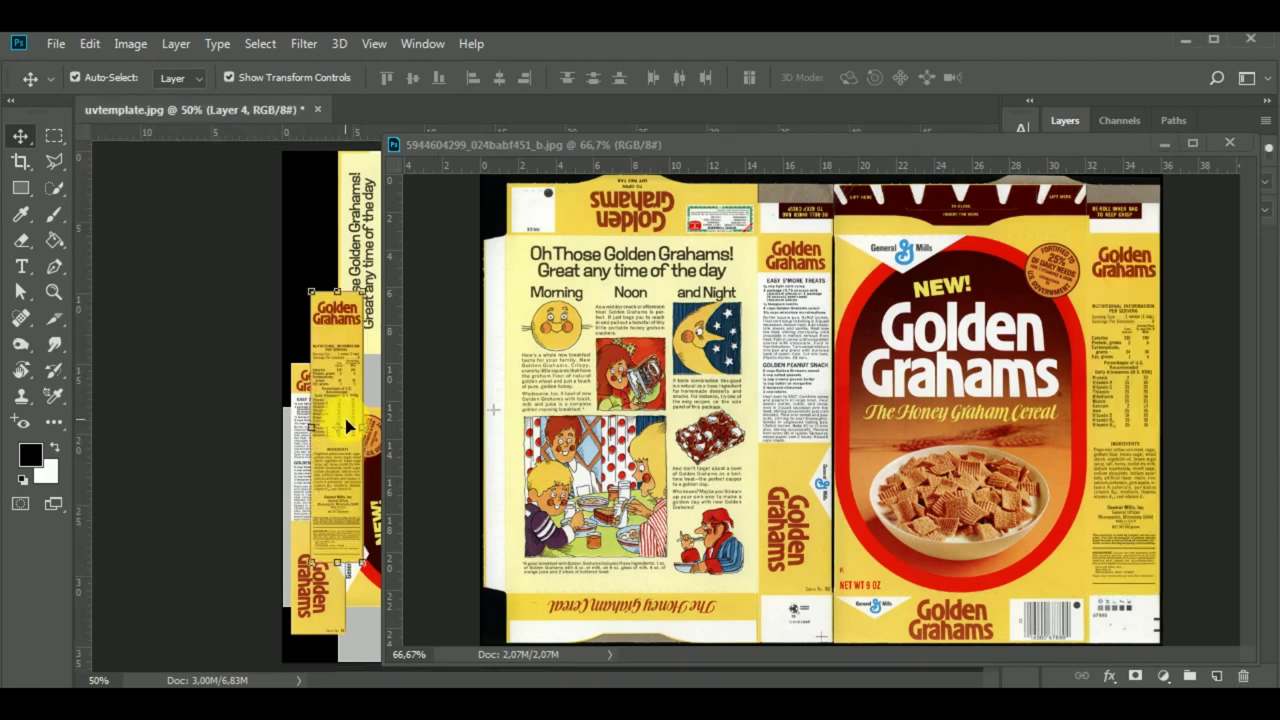
left_click(54, 135)
left_click(625, 248)
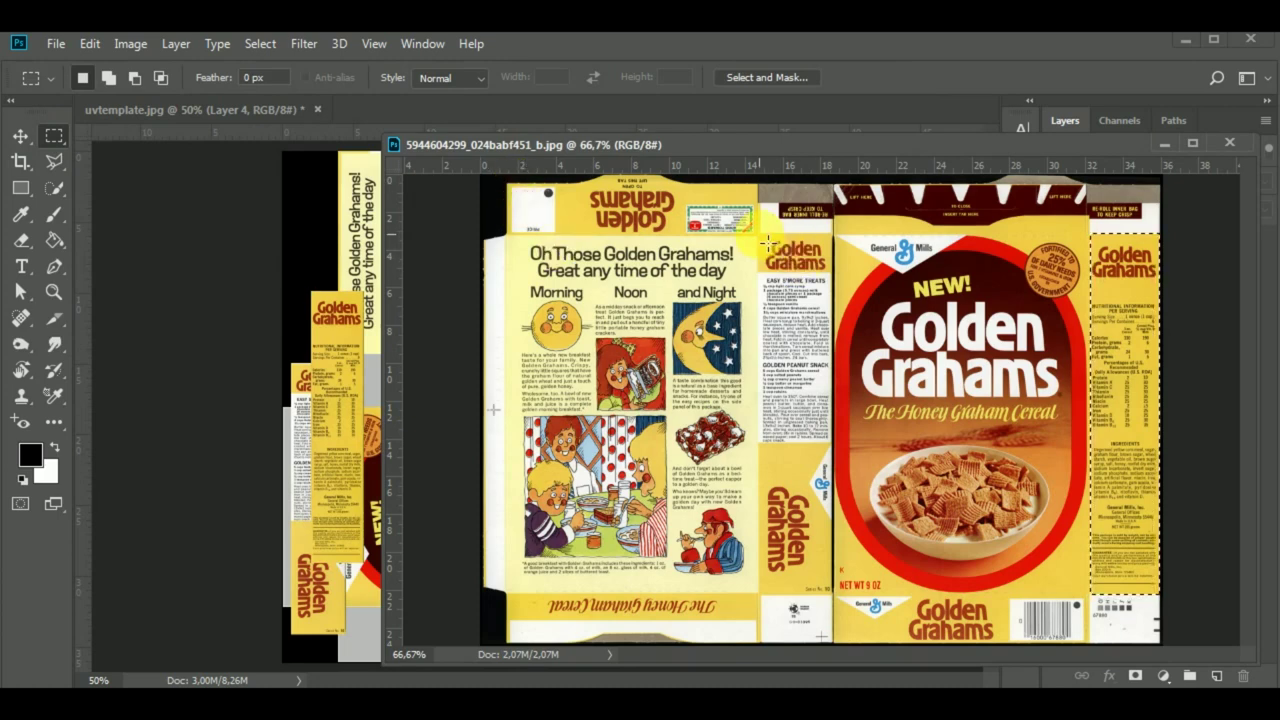
left_click_drag(760, 236, 508, 176)
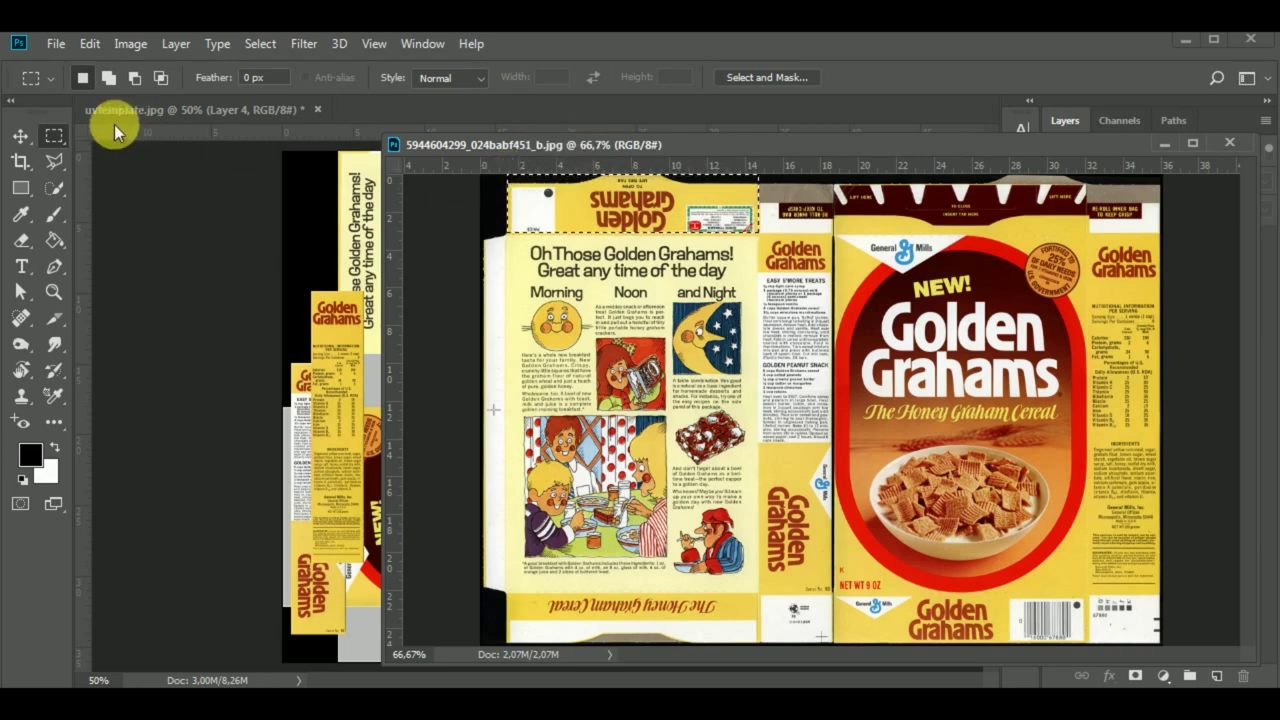
left_click(22, 135)
mouse_move(630, 205)
left_mouse_down()
mouse_move(444, 301)
mouse_move(331, 402)
left_mouse_up()
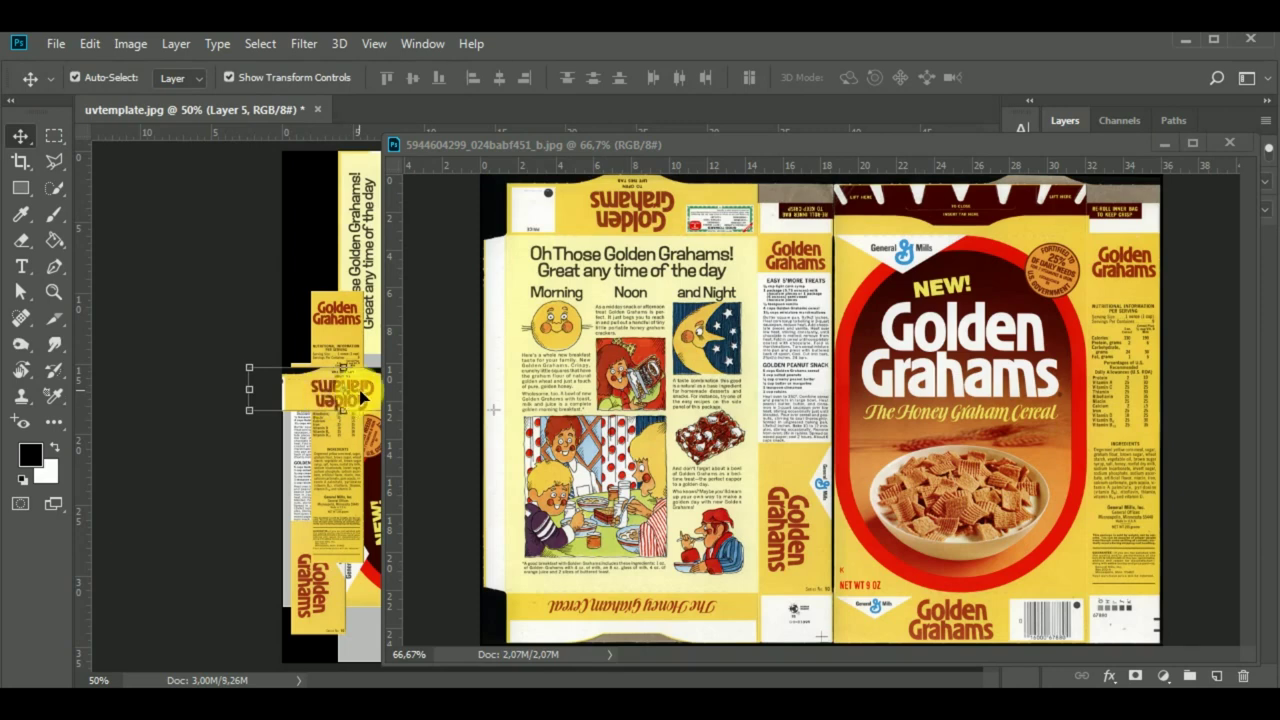
Marquee-select the bottom strip of the box scan.
left_click(522, 385)
key("m")
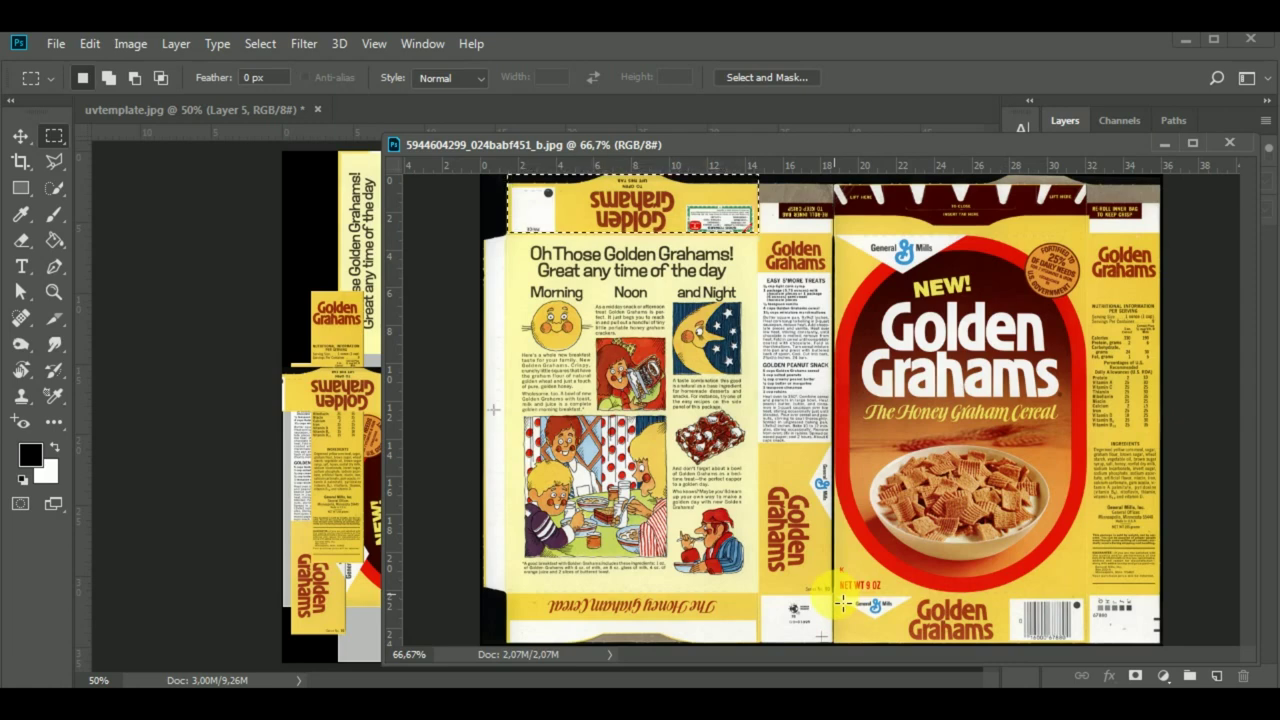
left_click_drag(835, 593, 1094, 652)
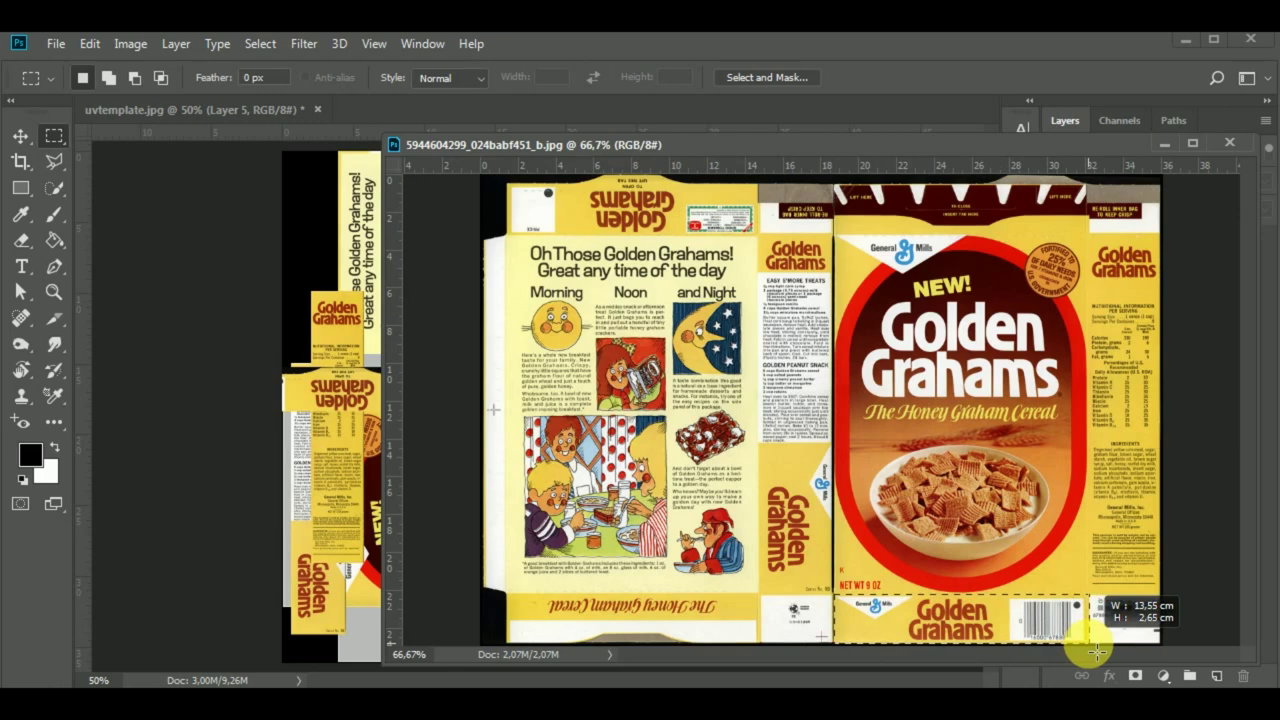
left_click_drag(1097, 651, 1097, 648)
Copy the barcode strip onto the template, placed and slightly enlarged right of the front panel.
left_click(20, 135)
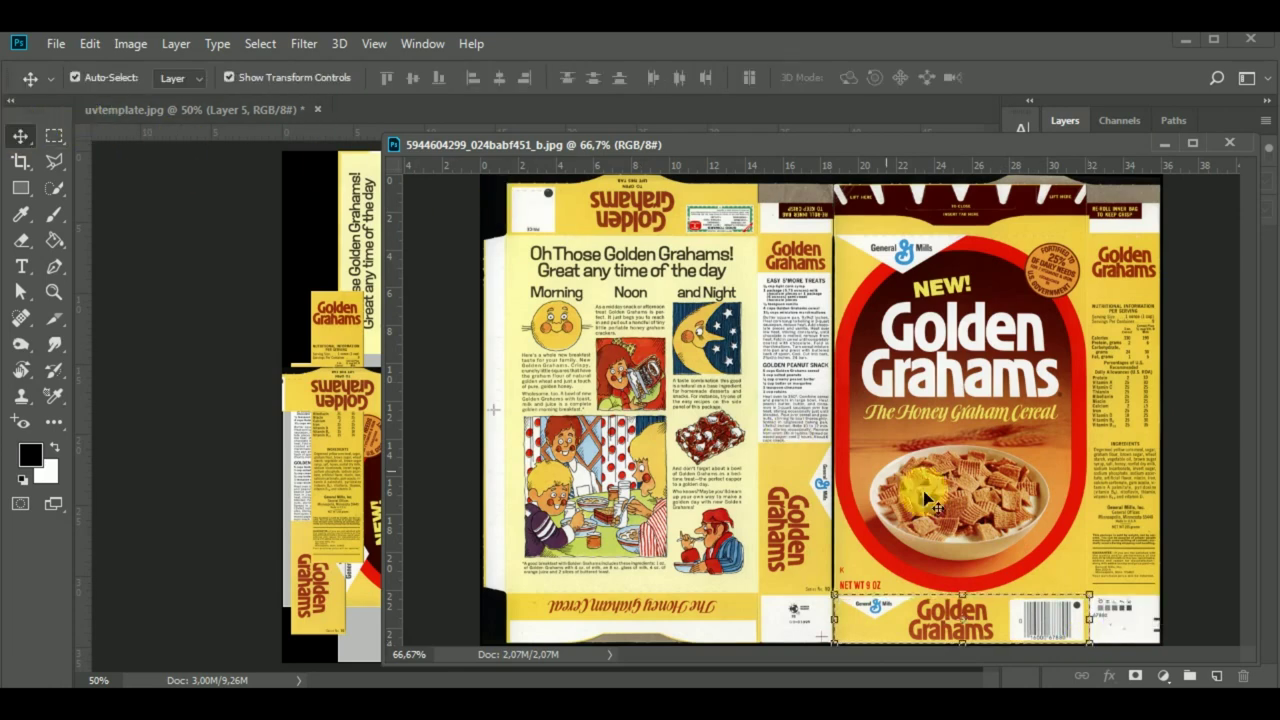
left_click_drag(926, 500, 355, 470)
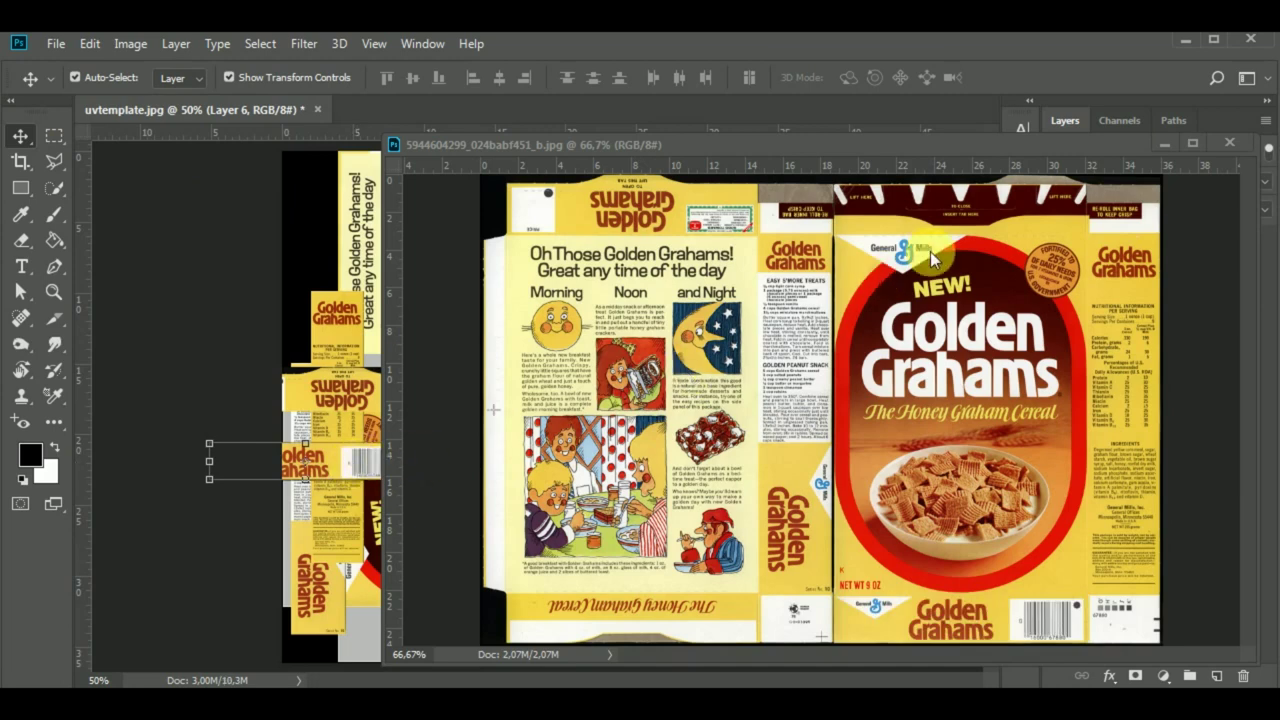
left_click_drag(384, 295, 709, 323)
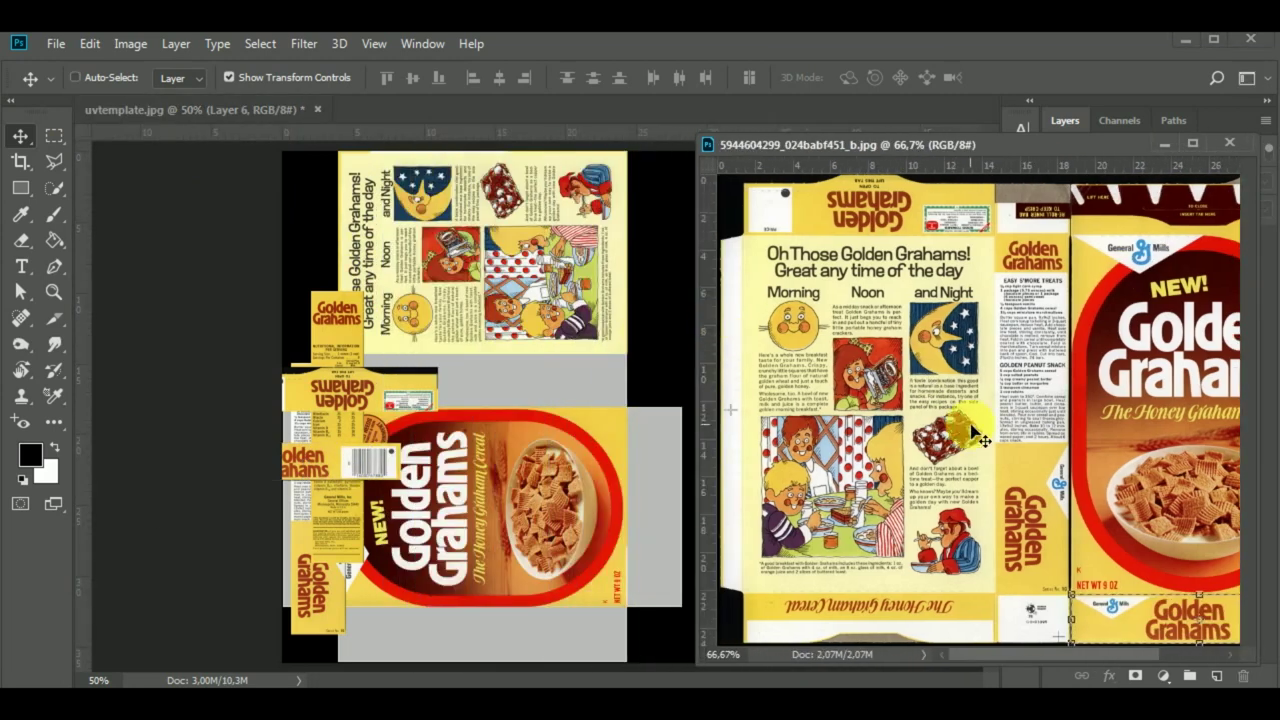
key("ctrl+minus")
mouse_move(980, 437)
left_mouse_down()
mouse_move(352, 463)
mouse_move(628, 448)
mouse_move(606, 463)
mouse_move(643, 409)
mouse_move(578, 272)
left_mouse_up()
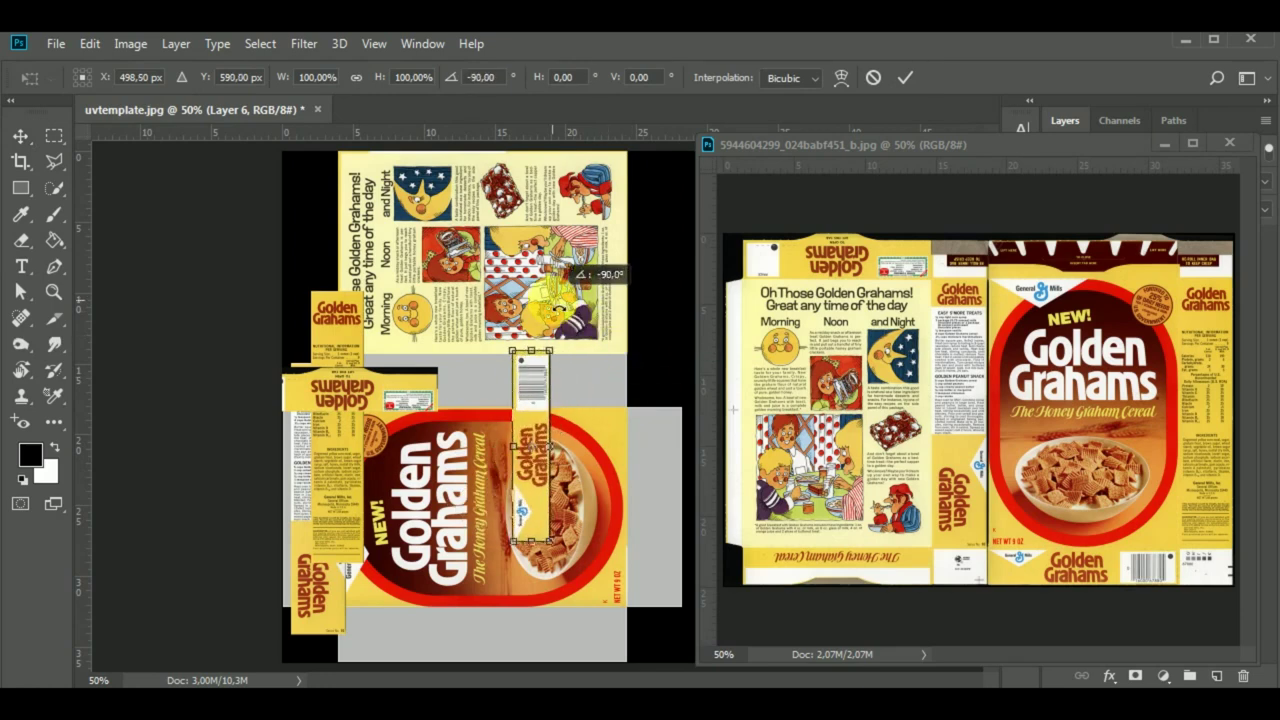
mouse_move(533, 440)
left_mouse_down()
mouse_move(580, 420)
mouse_move(651, 484)
left_mouse_up()
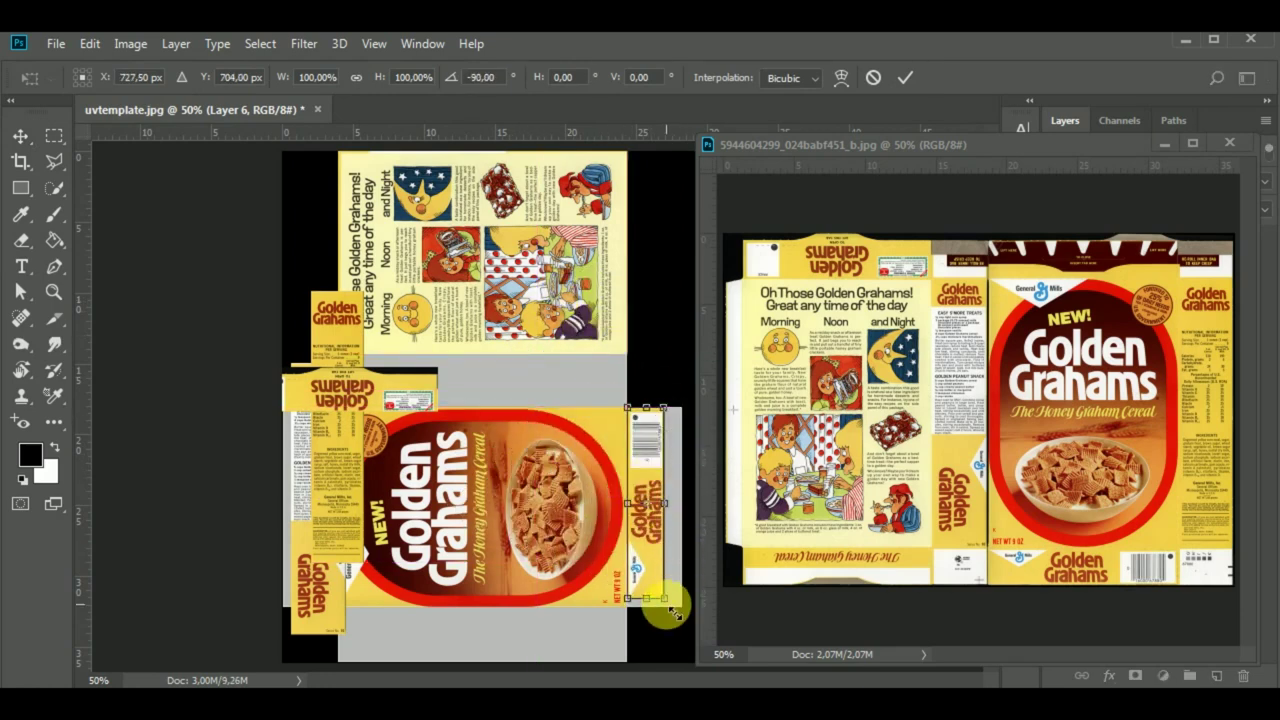
left_click_drag(672, 612, 680, 622)
key("Return")
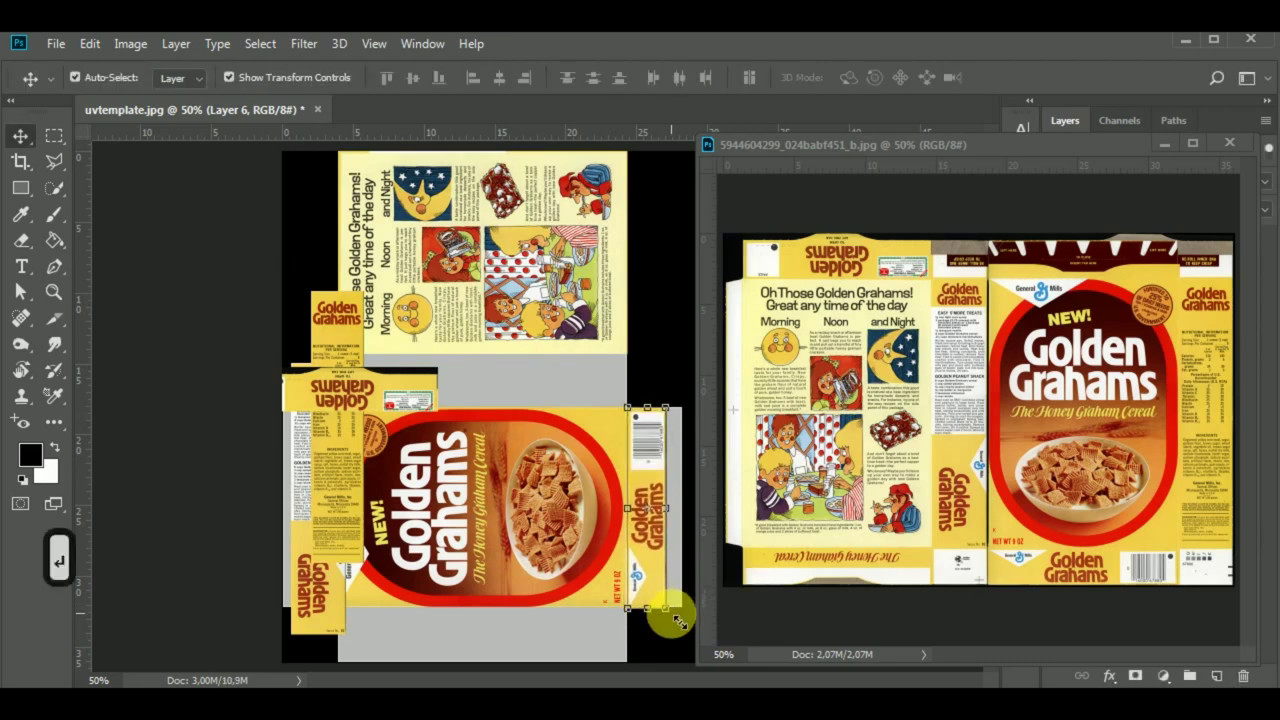
Rotate the Layer 4 nutrition strip -90°, place it below the front panel, scaled ~107%.
left_click(340, 450)
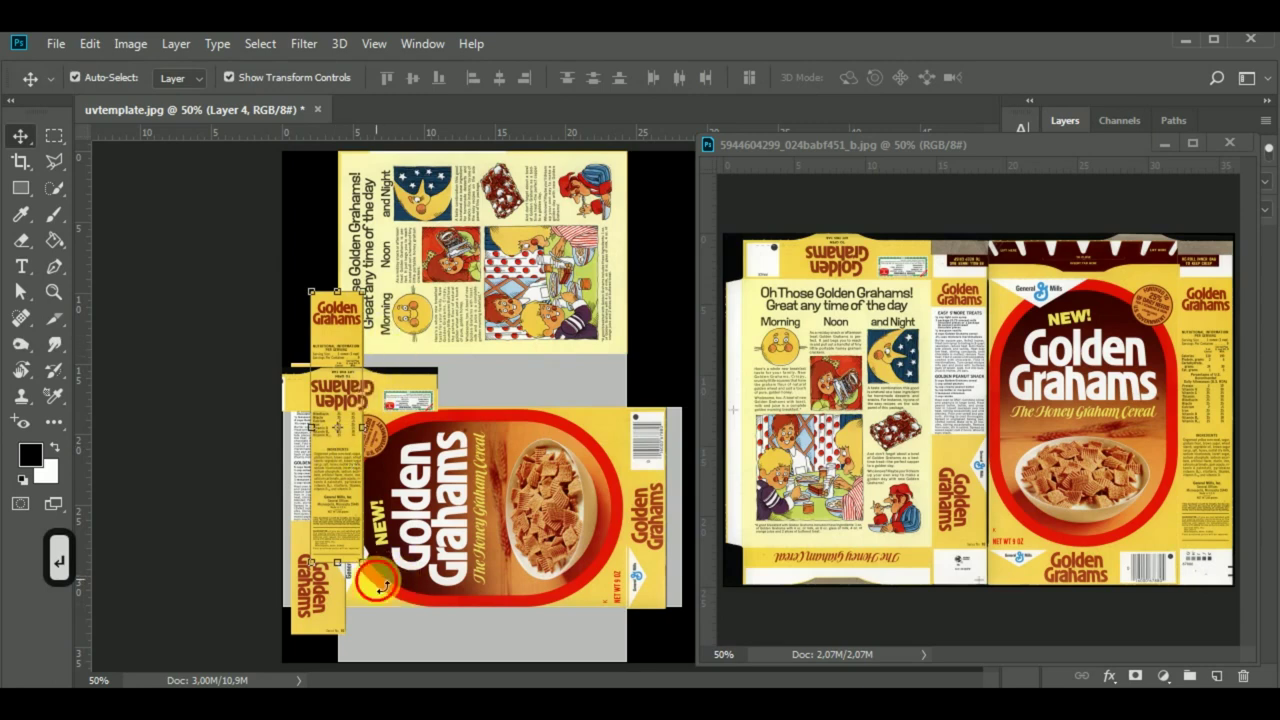
mouse_move(383, 585)
left_mouse_down()
mouse_move(540, 433)
mouse_move(562, 389)
left_mouse_up()
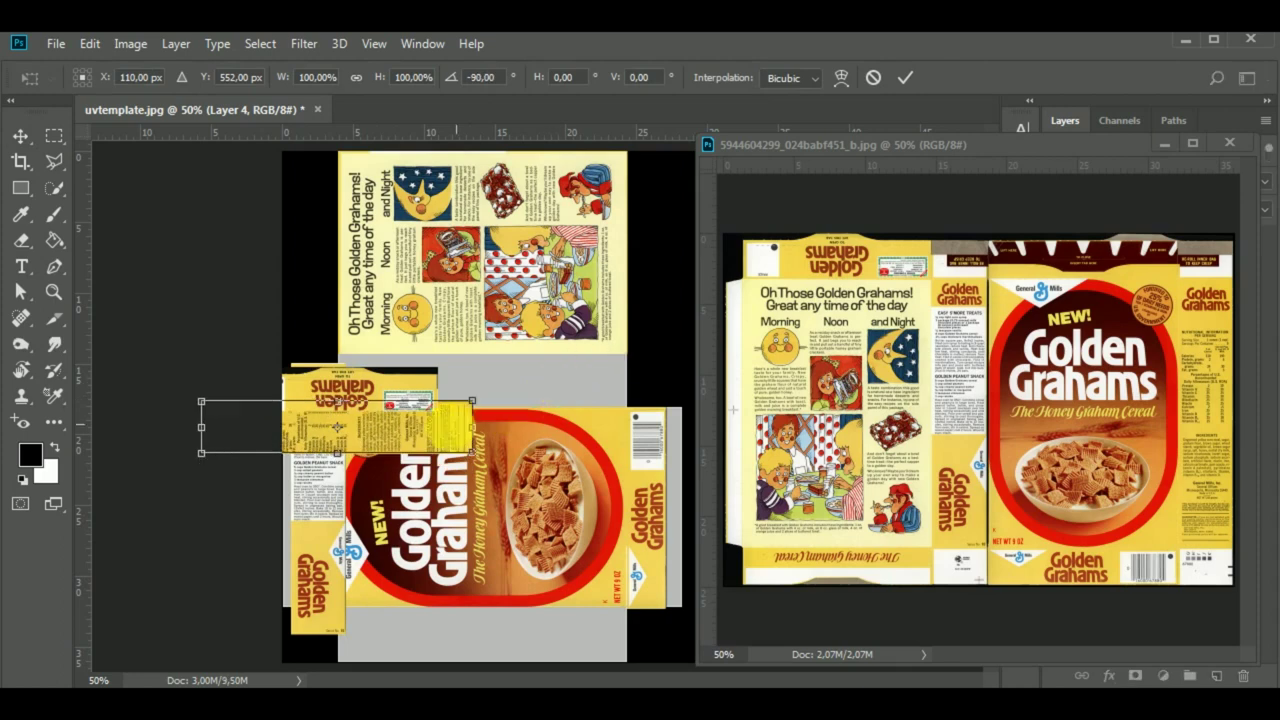
left_click_drag(443, 439, 582, 640)
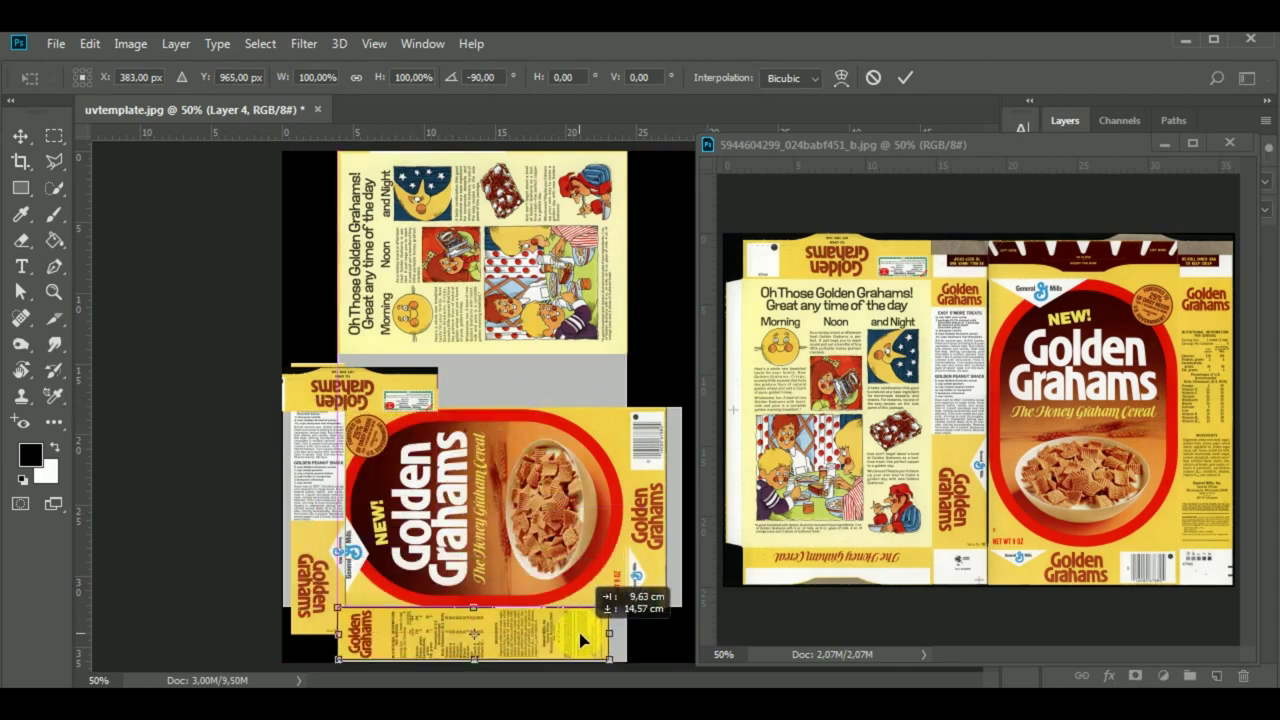
left_click(611, 663)
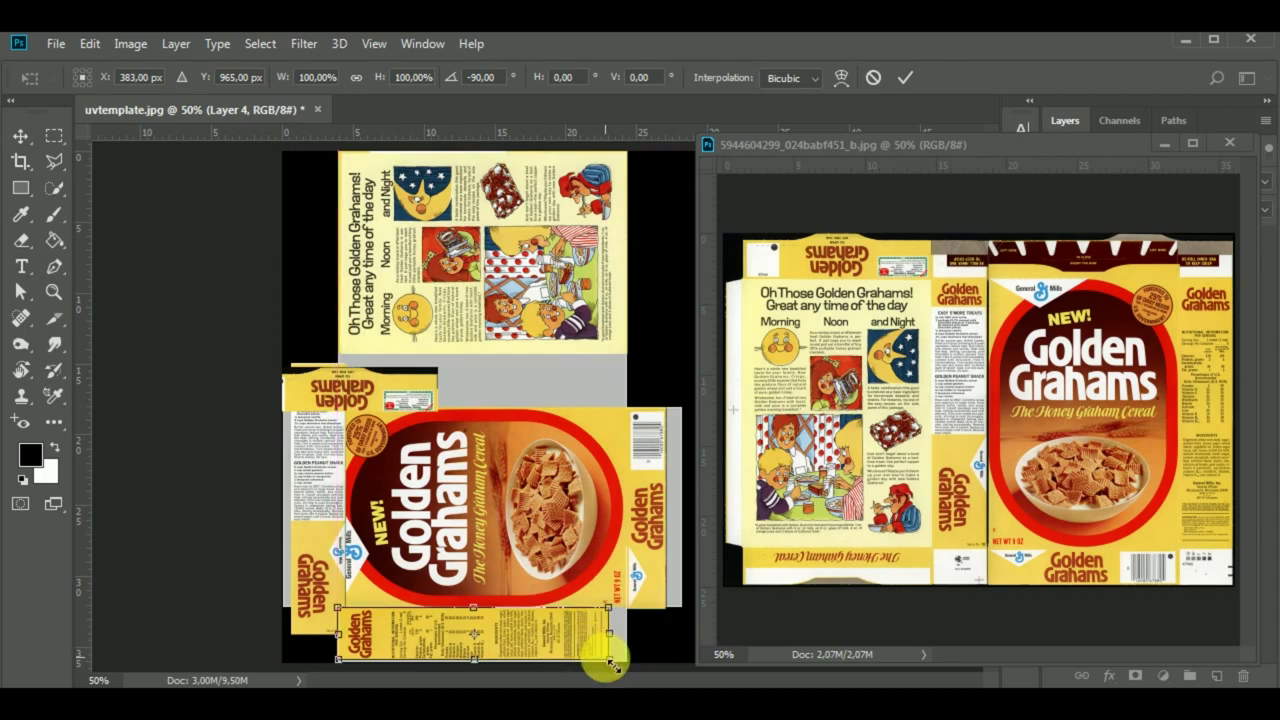
left_click_drag(613, 664, 630, 667)
key("Return")
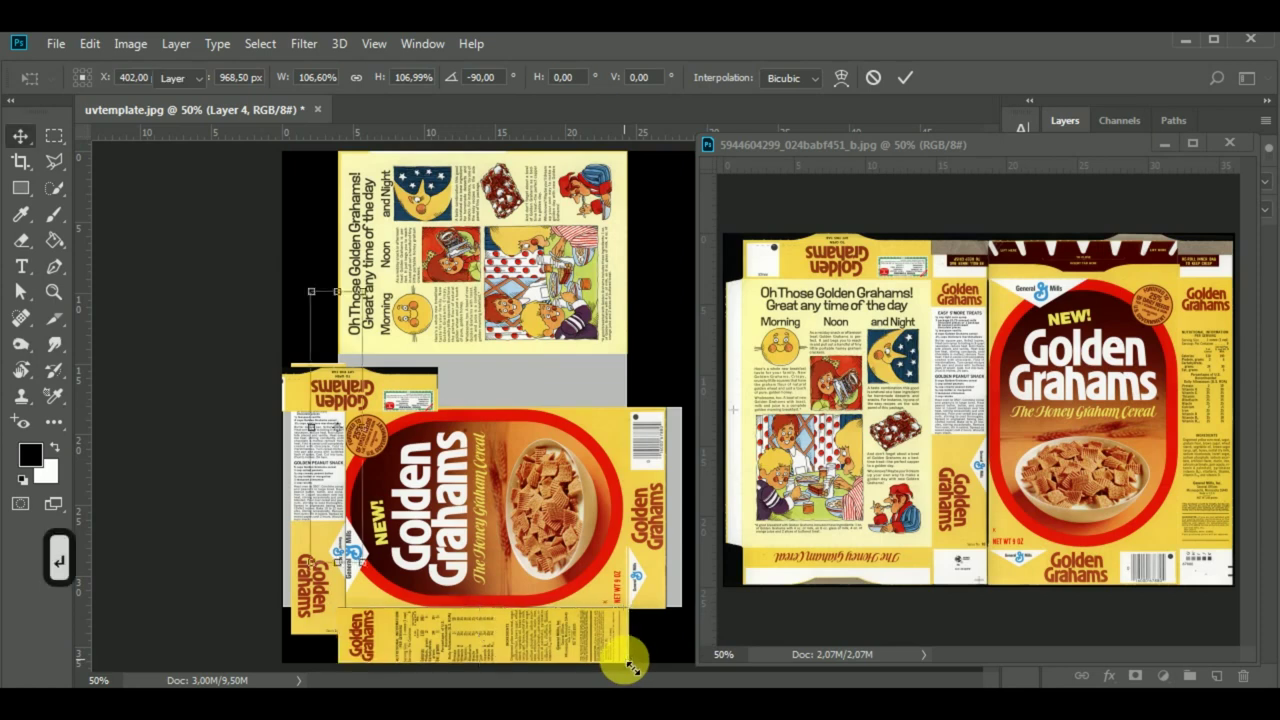
Turn the Layer 3 panel horizontal and line it up above the front panel.
left_click(322, 540)
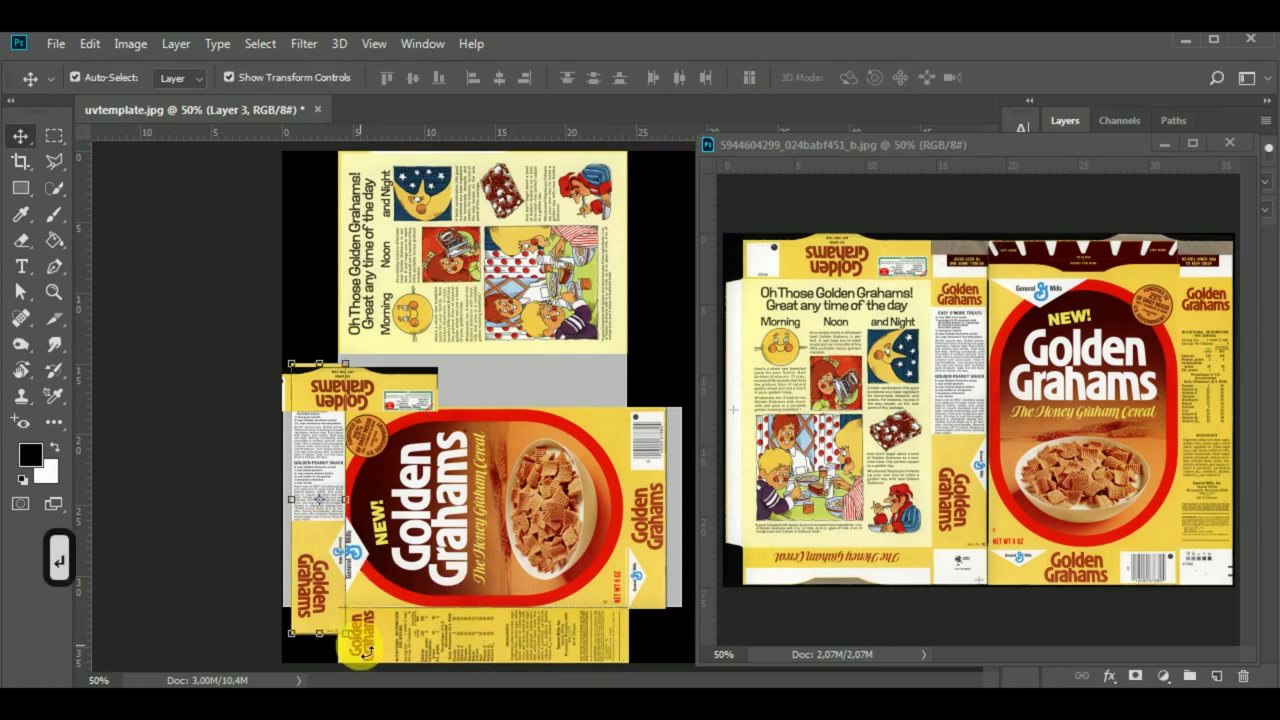
mouse_move(366, 651)
left_mouse_down("shift")
mouse_move(395, 508)
mouse_move(556, 393)
left_mouse_up("shift")
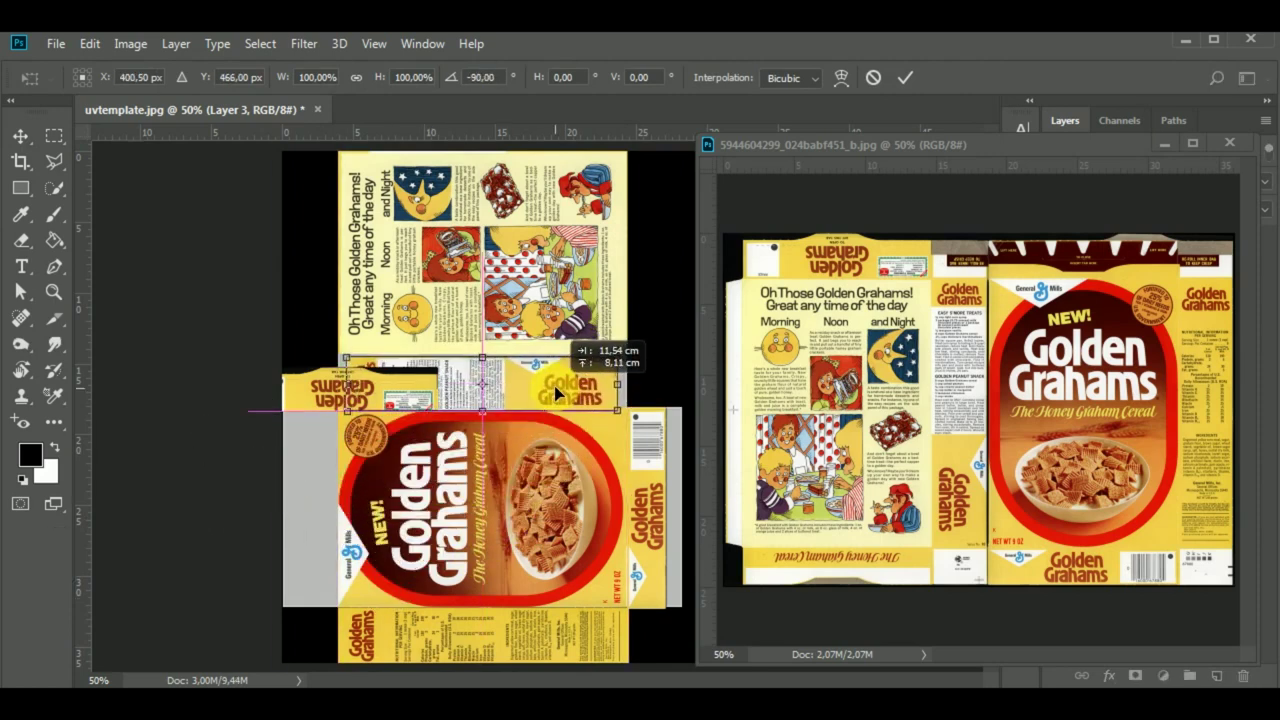
left_click_drag(556, 393, 635, 419)
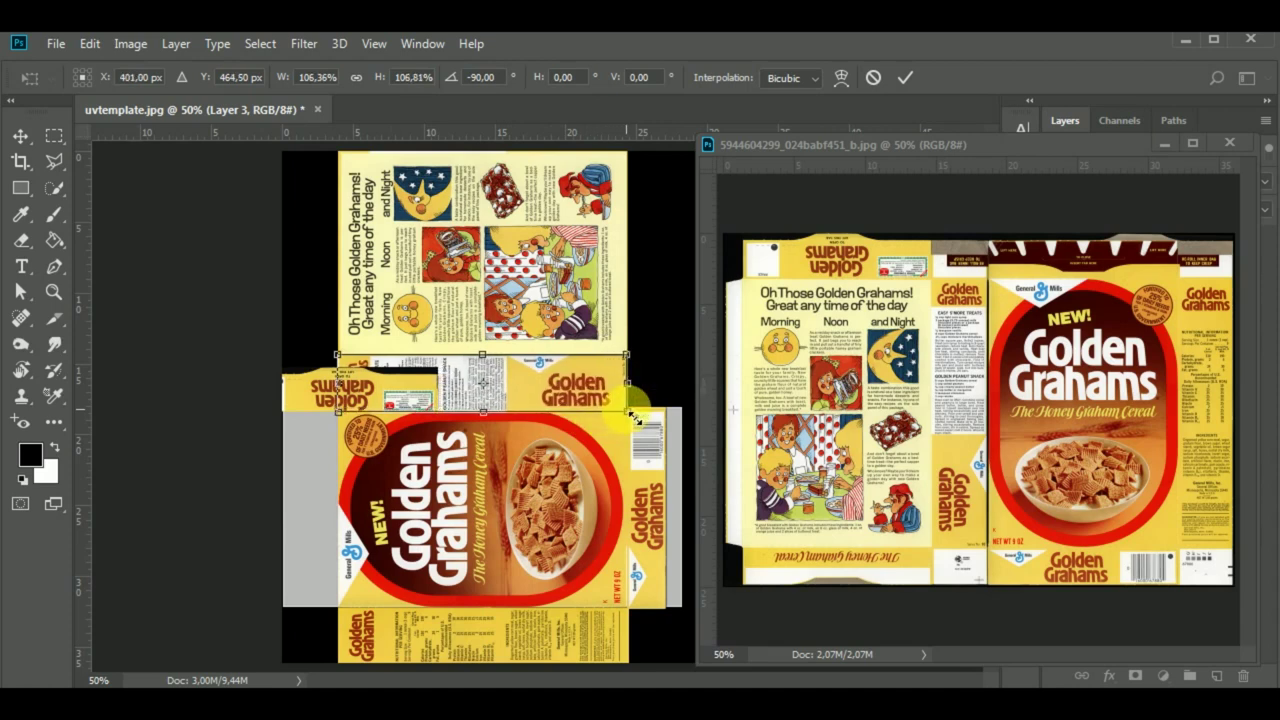
key("Return")
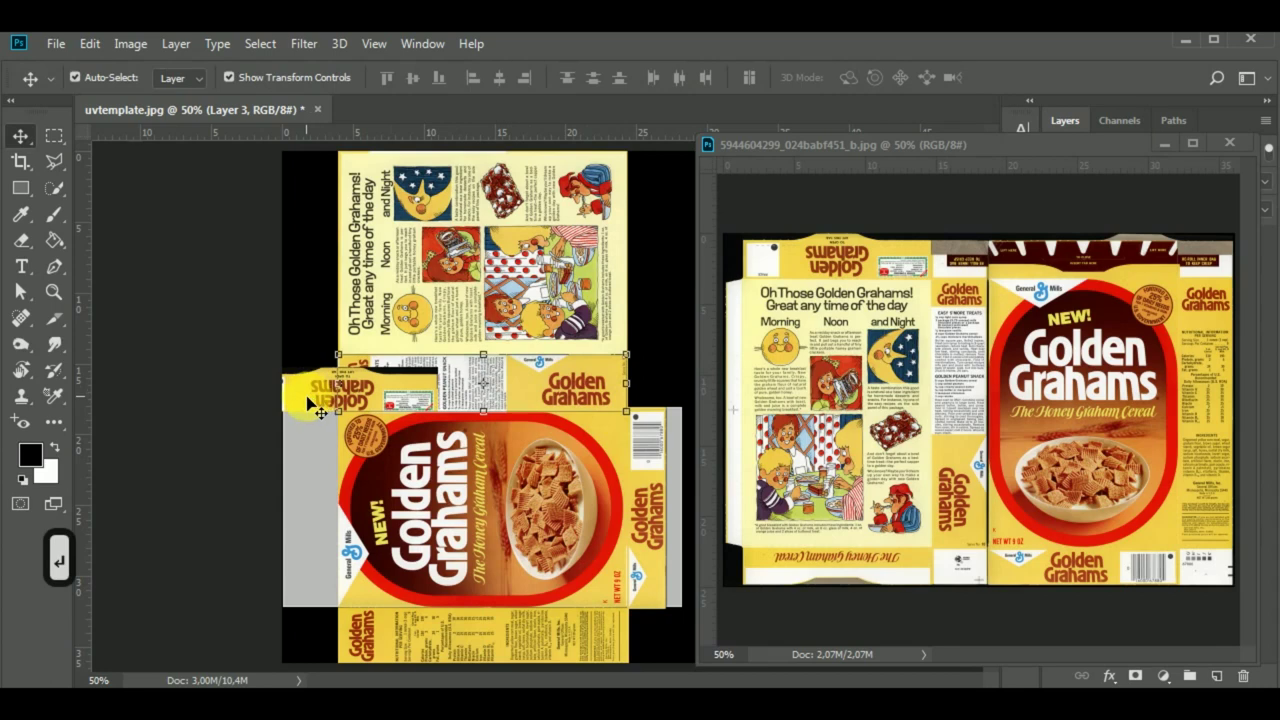
Rotate the Layer 5 flap -90°, place it left of the front panel, enlarged ~106%.
left_click(308, 405)
mouse_move(466, 436)
left_mouse_down()
mouse_move(430, 224)
mouse_move(410, 218)
left_mouse_up()
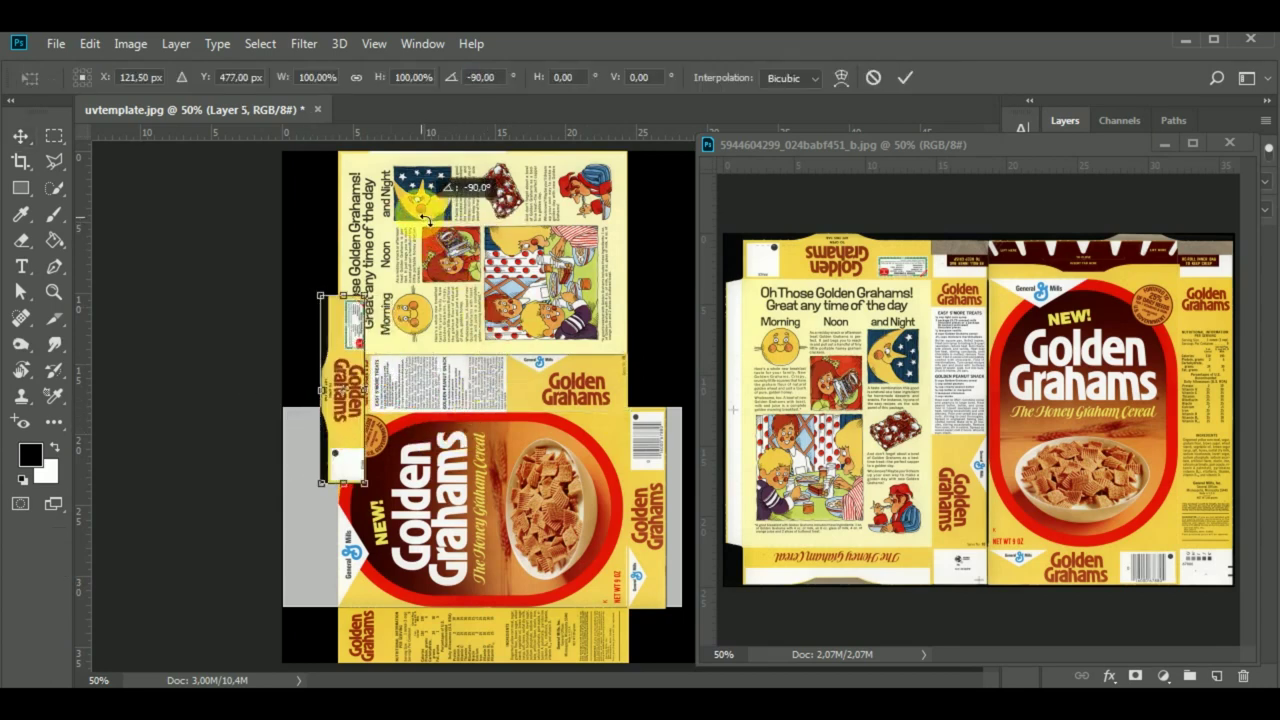
mouse_move(347, 340)
left_mouse_down()
mouse_move(312, 440)
mouse_move(326, 447)
left_mouse_up()
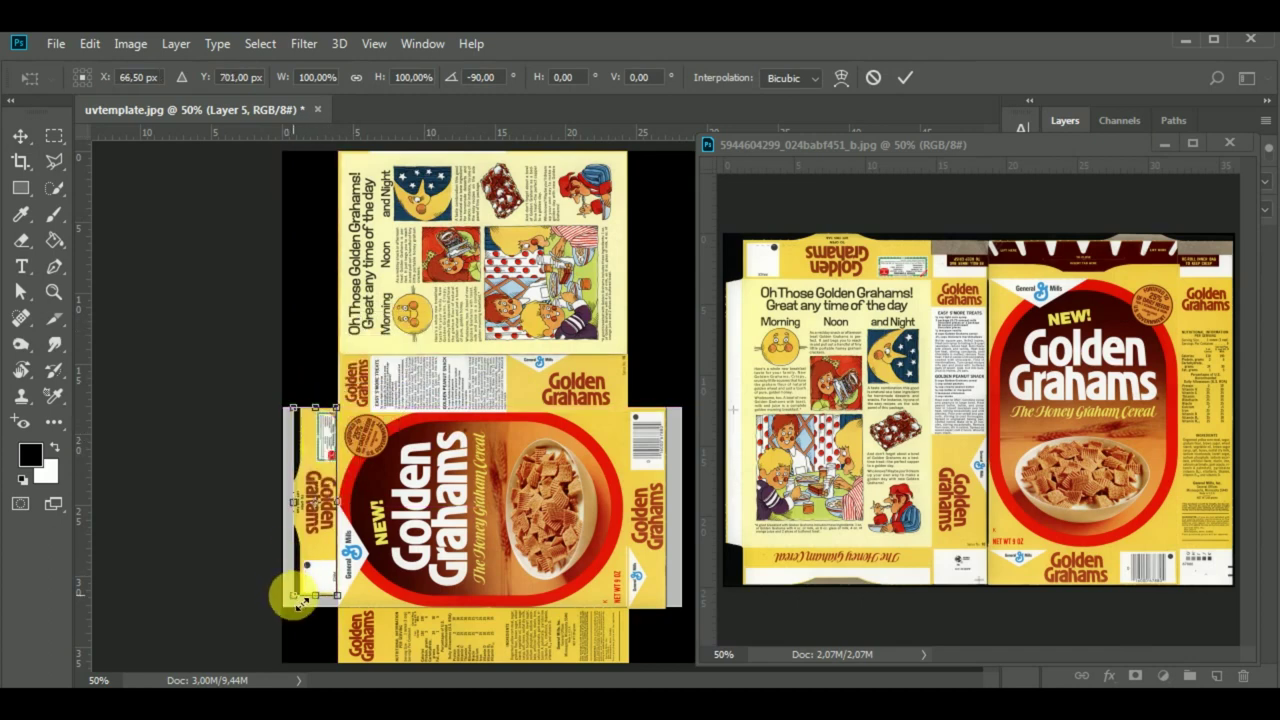
left_click_drag(299, 610, 296, 615)
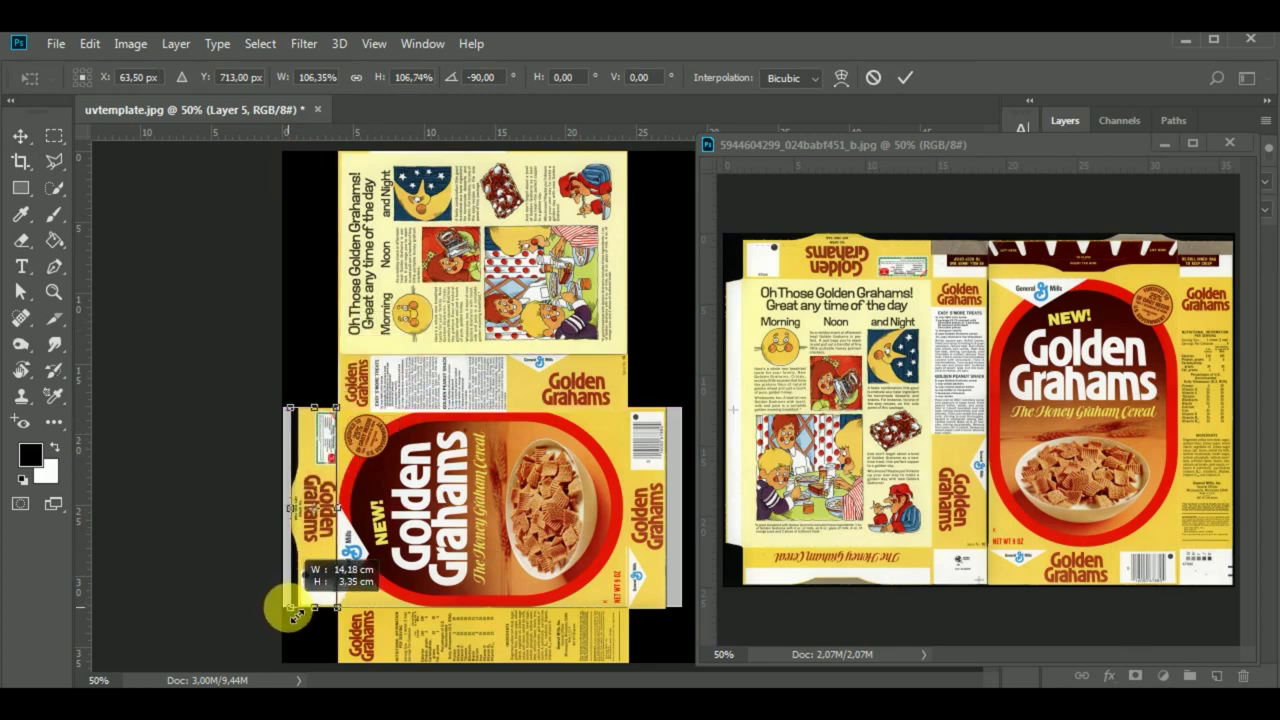
key("Return")
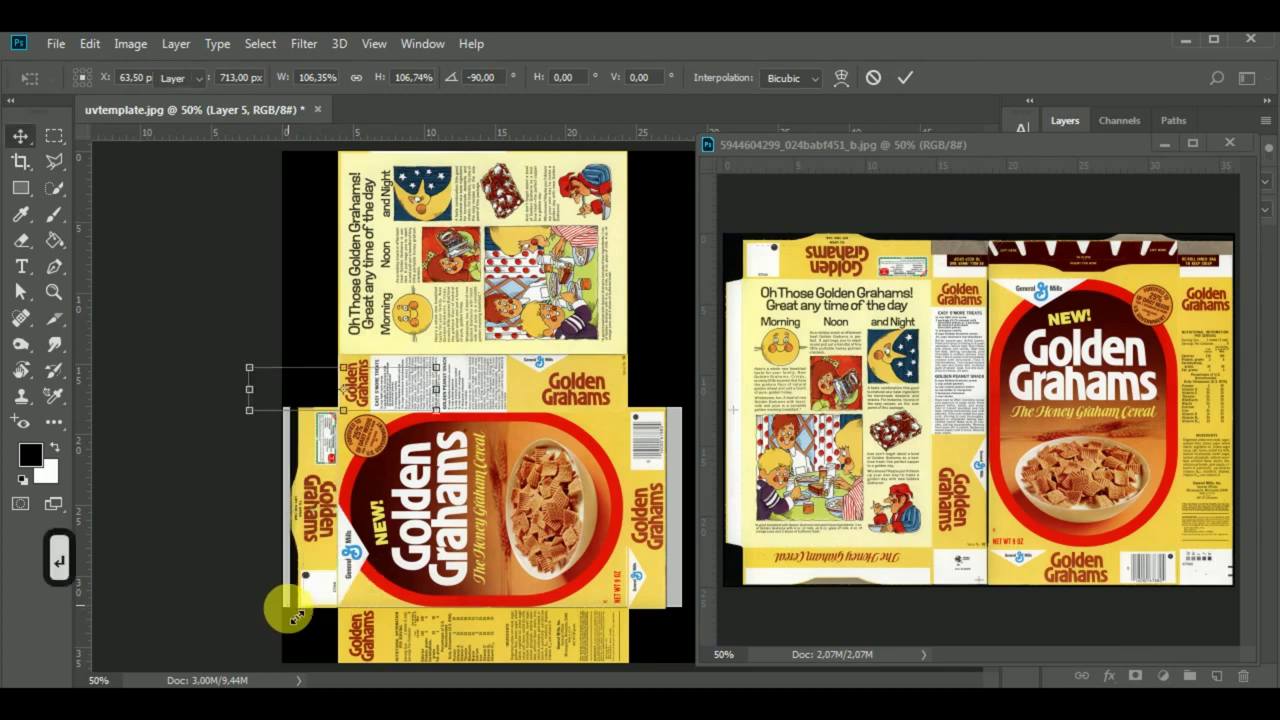
key("ctrl+plus")
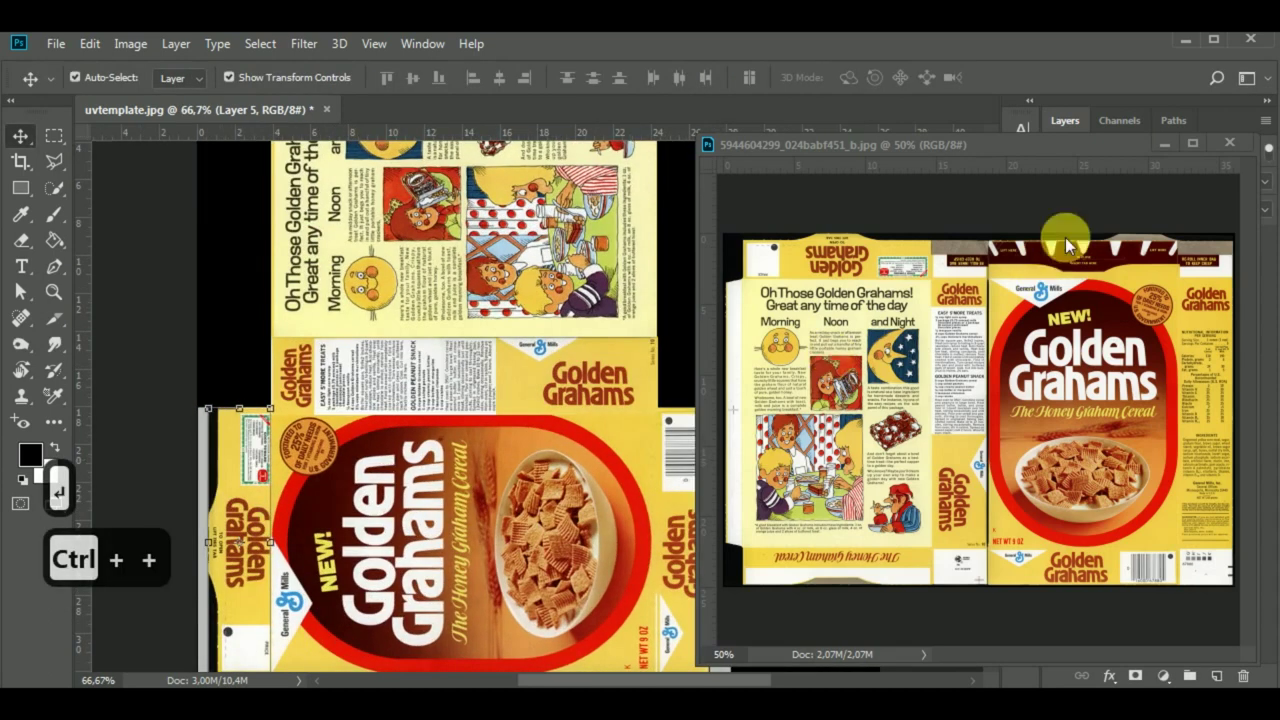
Dock the box scan as a tab and stretch the Layer 5 flap upward to align.
left_click_drag(943, 148, 611, 112)
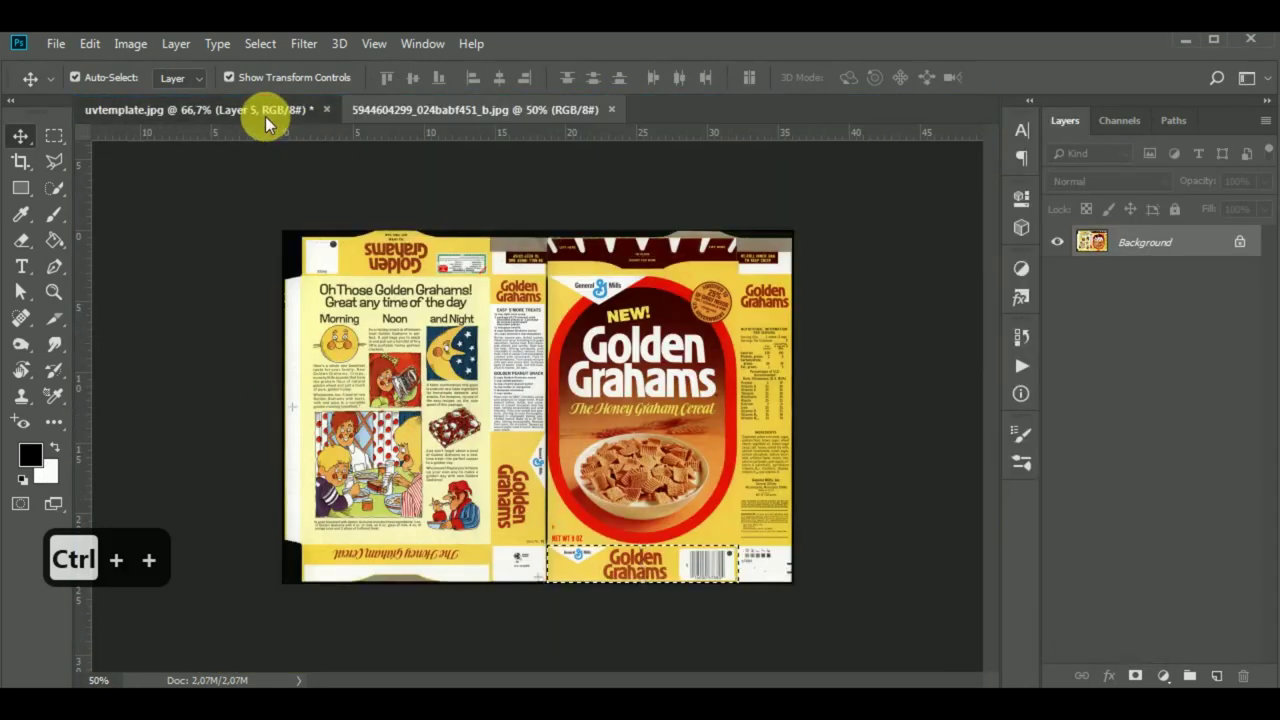
left_click(268, 113)
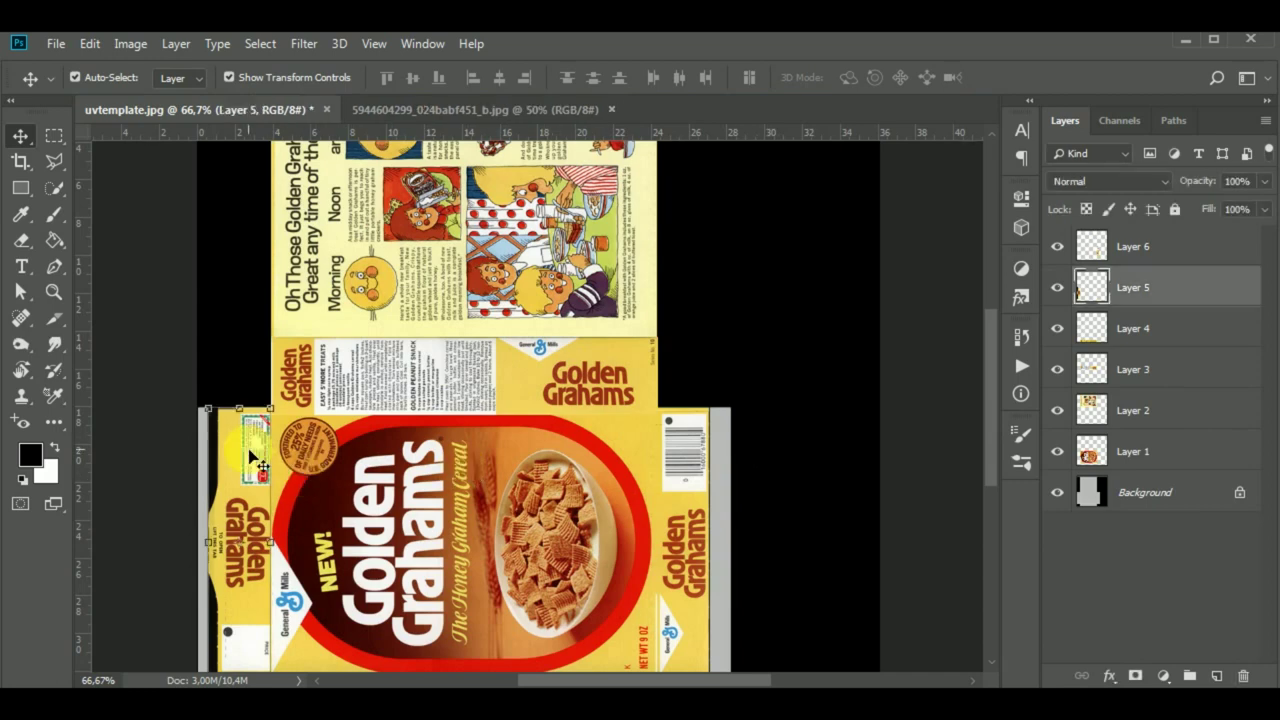
left_click_drag(257, 462, 251, 408)
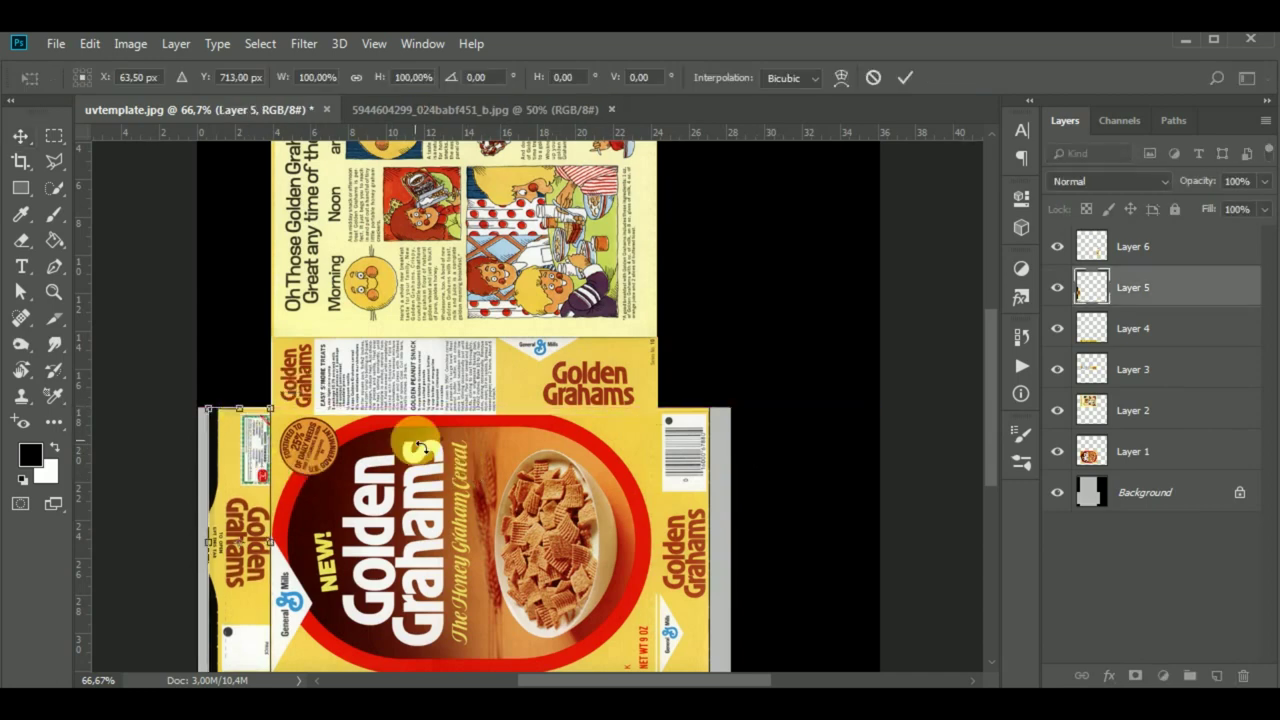
key("Return")
Widen the right barcode side panel to about 109% so it covers the grey area.
left_click(423, 455)
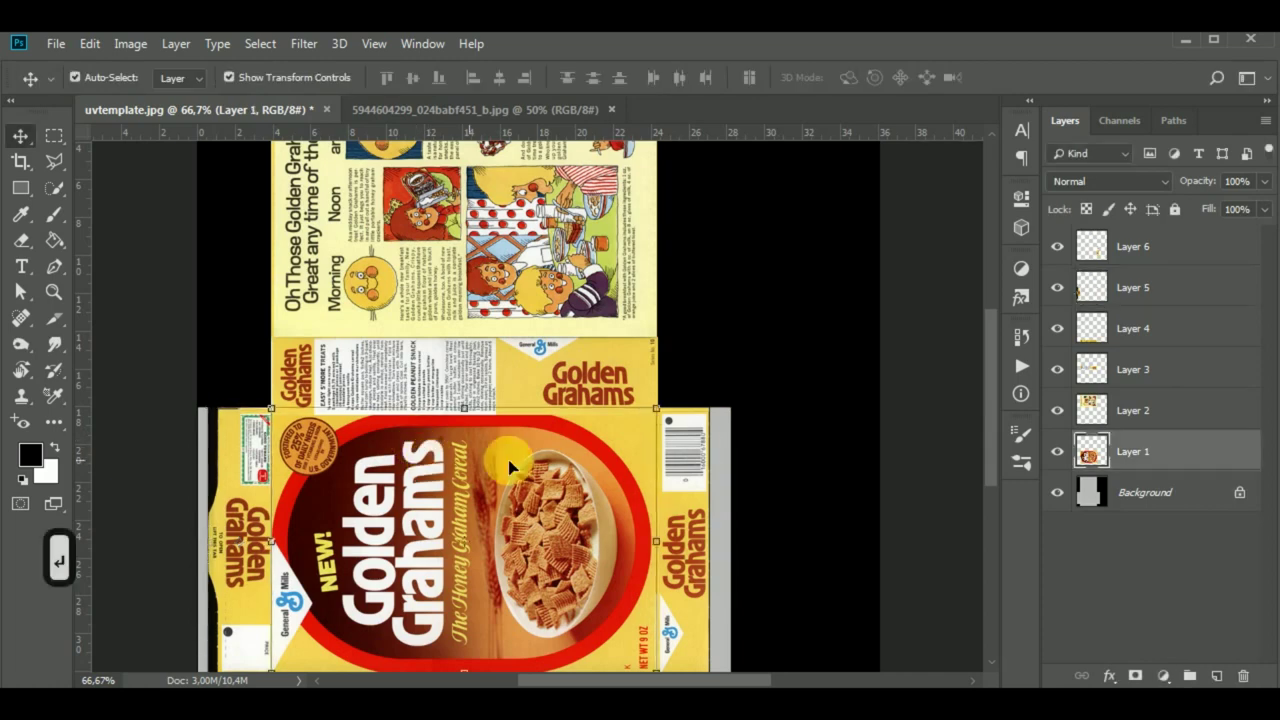
scroll(738, 433, "down", 1)
scroll(735, 450, "down", 2)
scroll(736, 475, "down", 2)
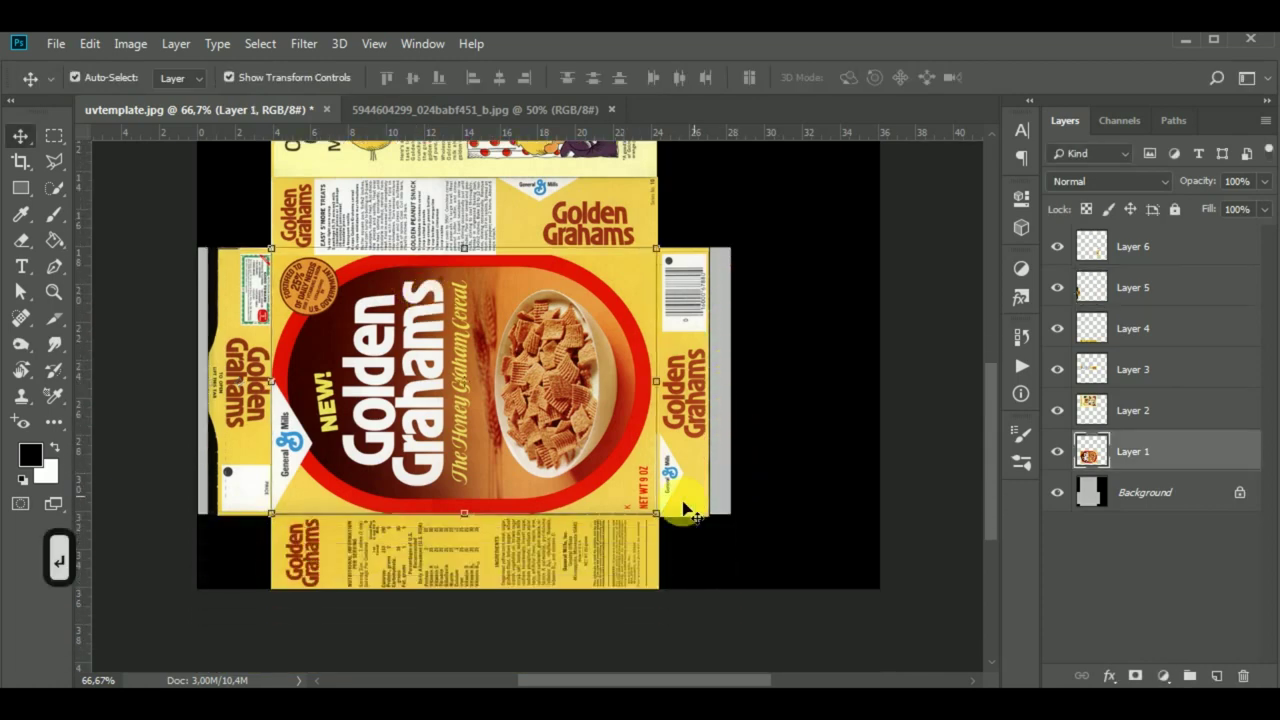
left_click(706, 514)
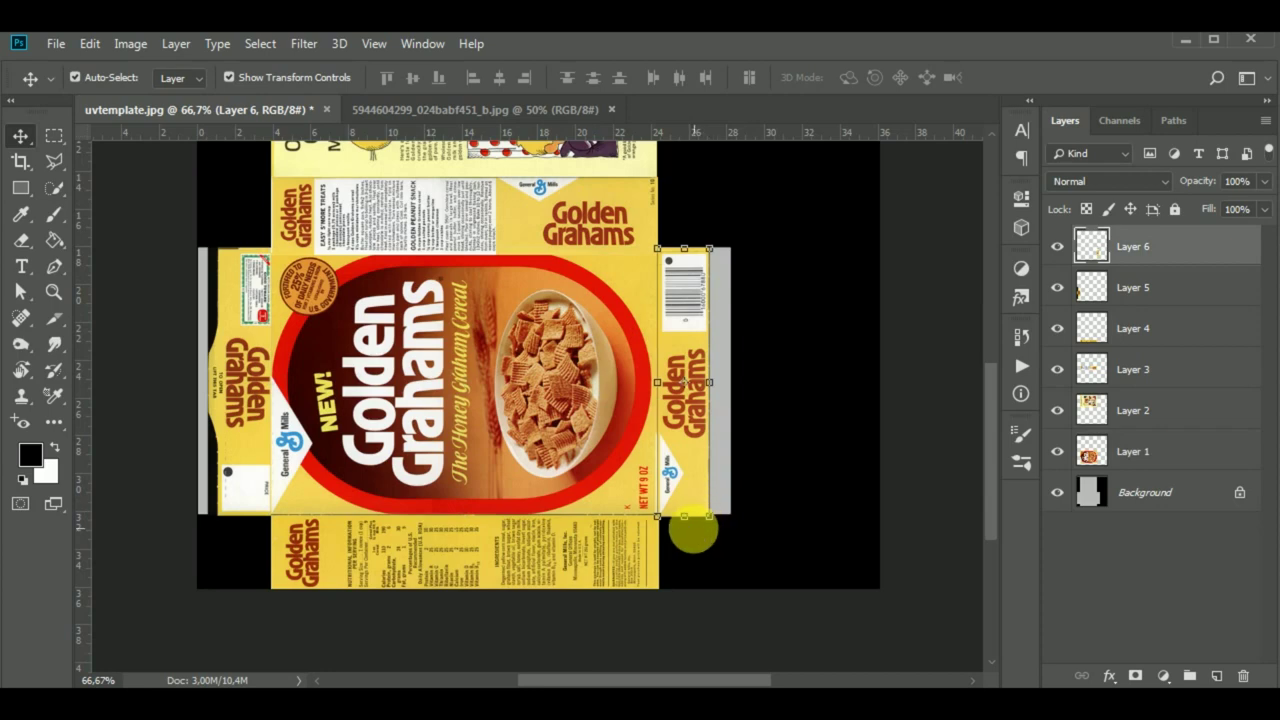
left_click_drag(712, 524, 709, 517)
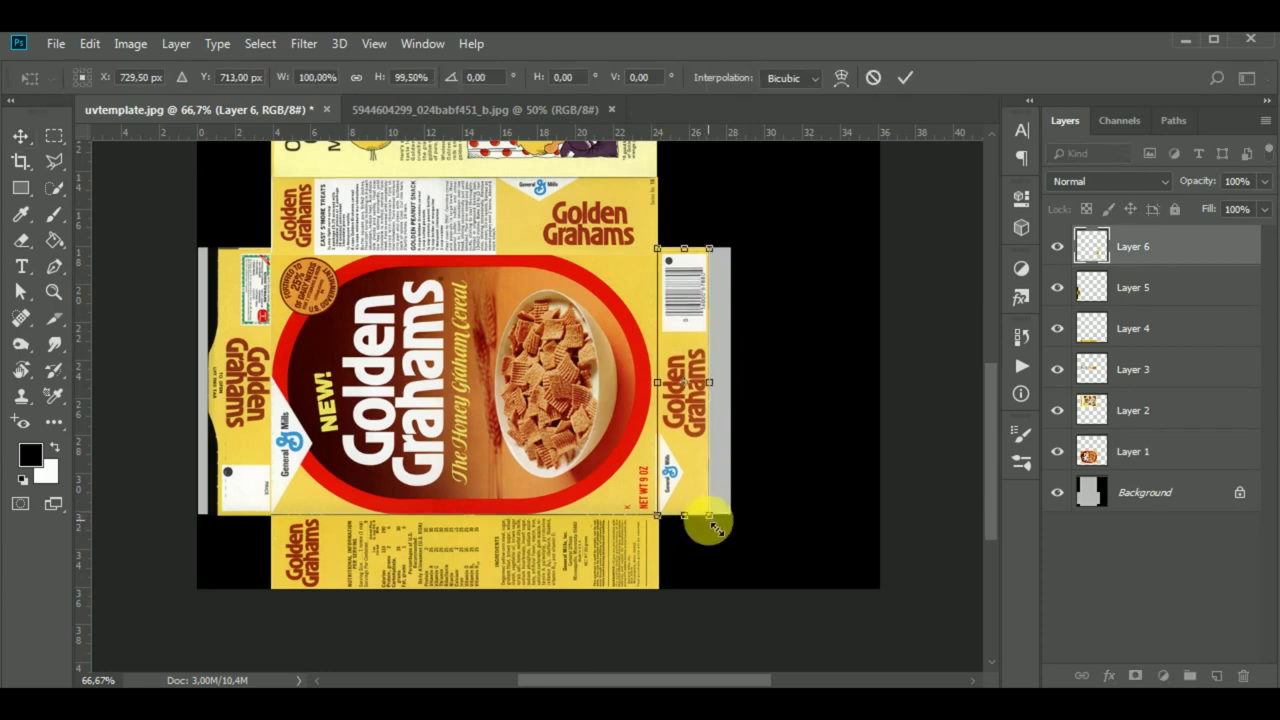
left_click_drag(722, 393, 727, 393)
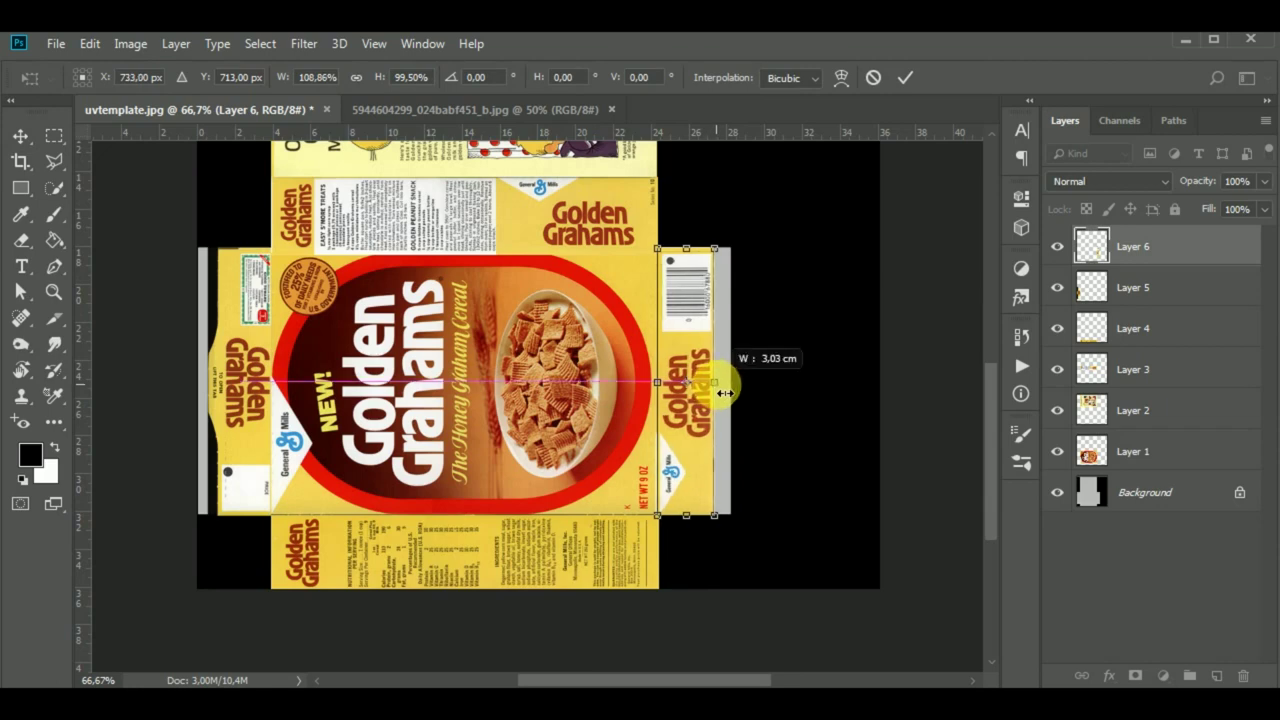
key("Return")
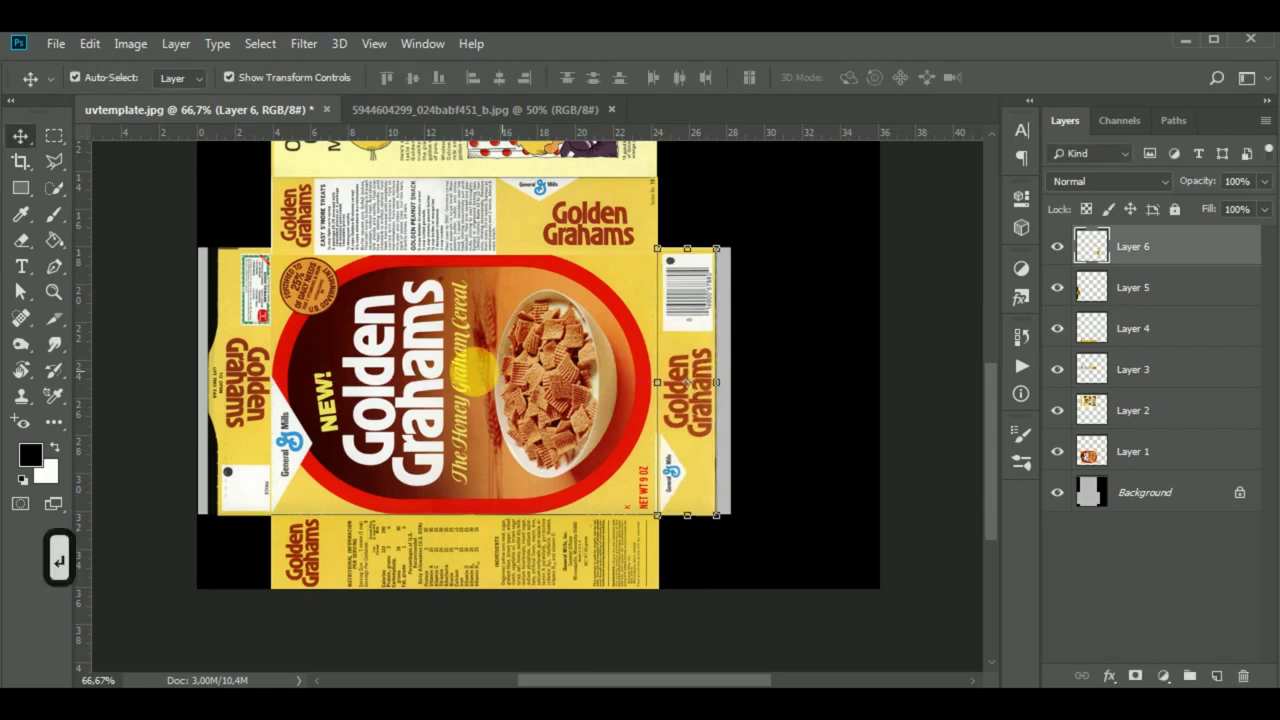
Stretch the left flap artwork to about 103% to reach the panel's edge.
left_click(220, 395)
key("ctrl+t")
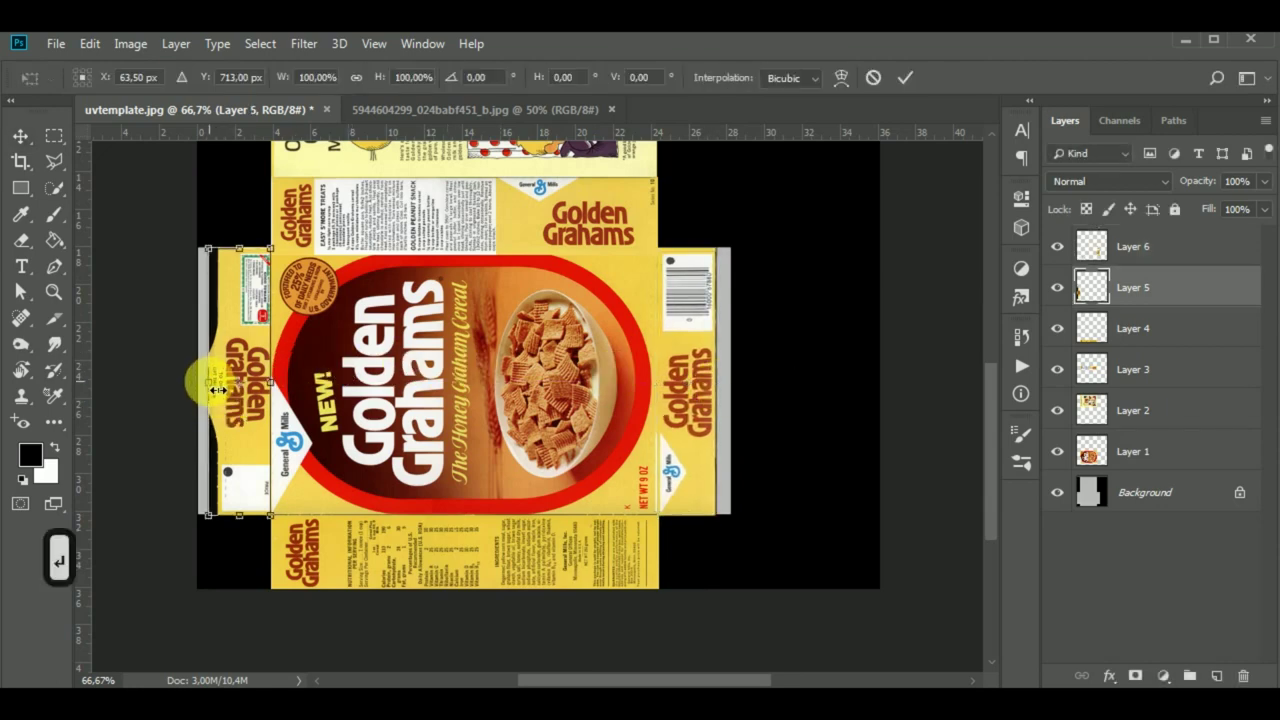
left_click_drag(216, 390, 217, 391)
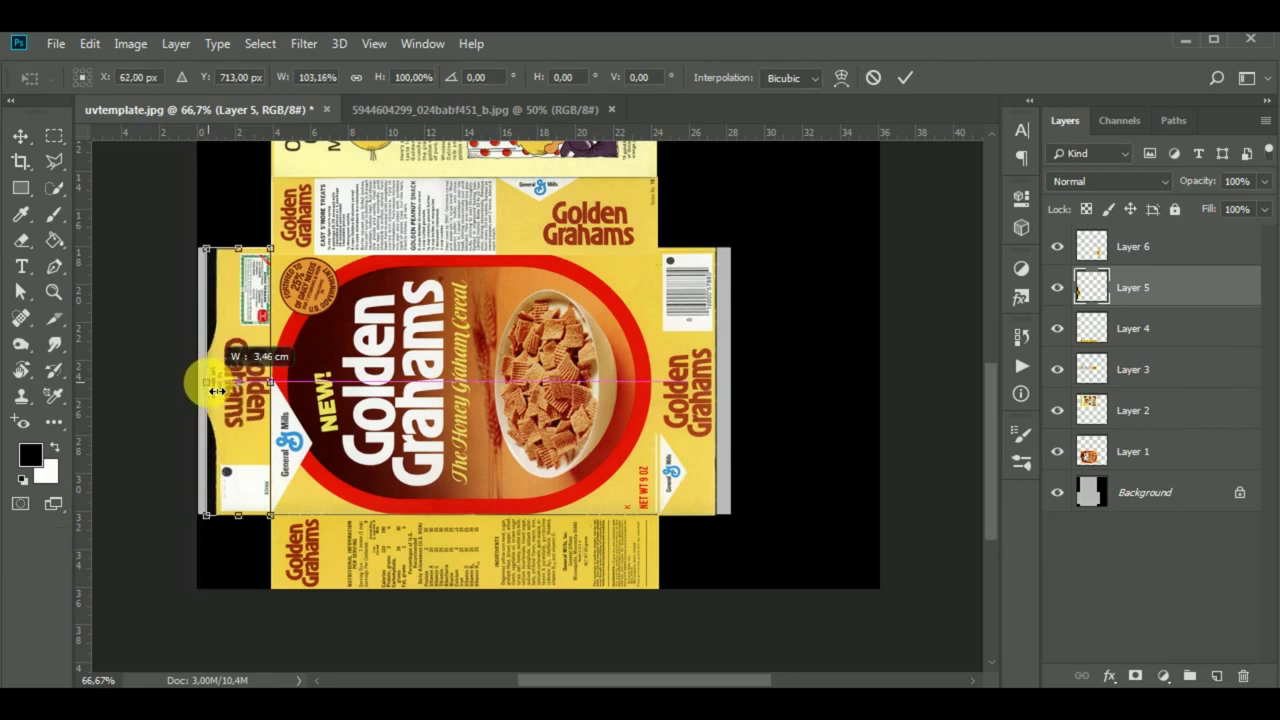
key("Return")
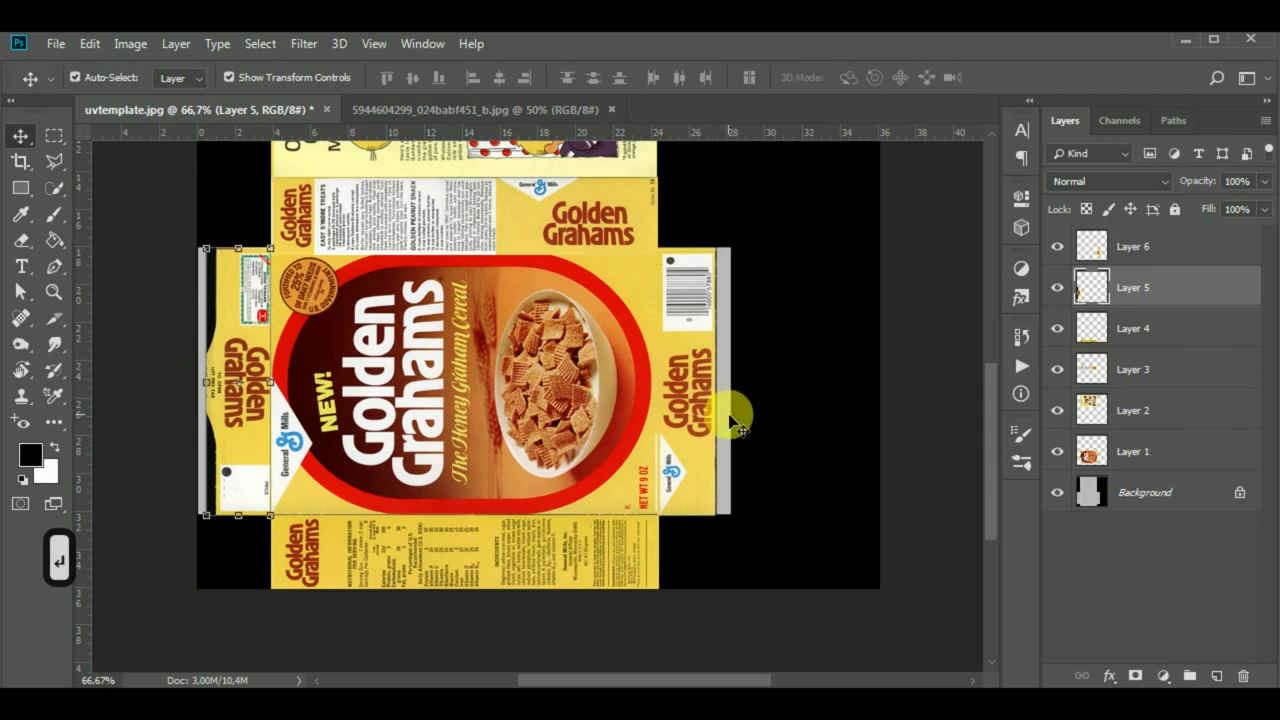
left_click(760, 424)
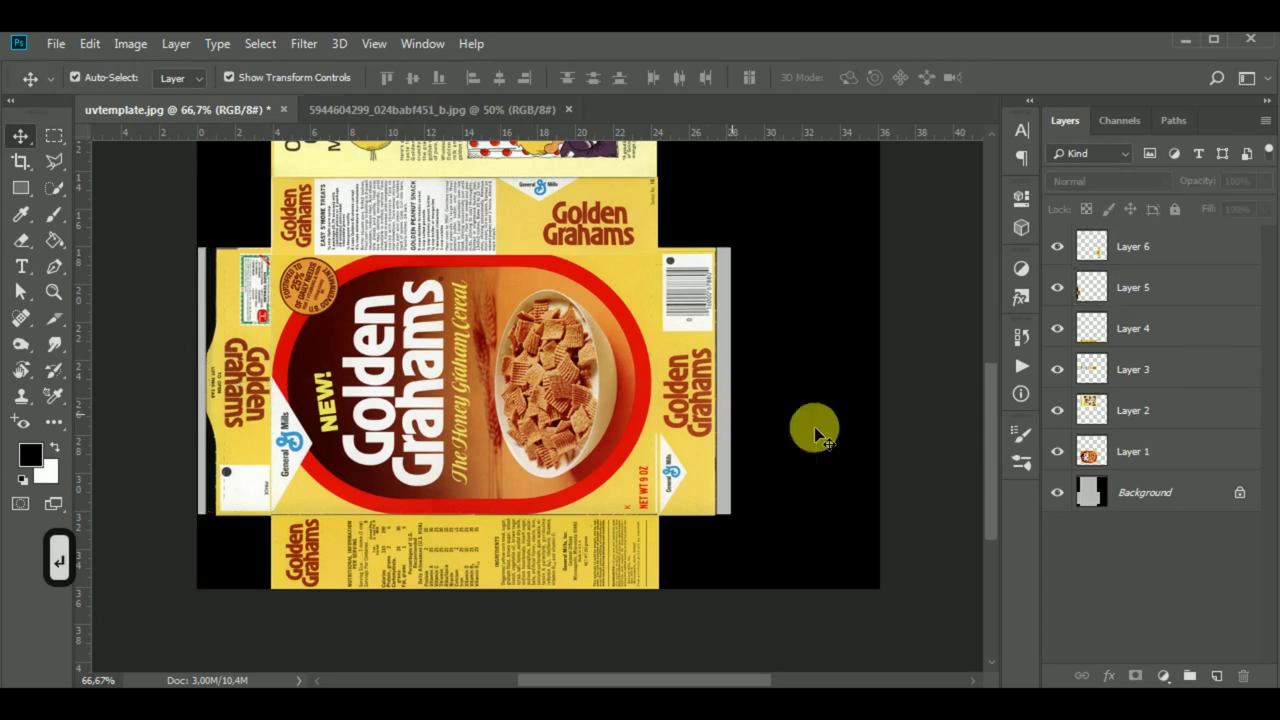
Unlock the Background as a normal layer and sample the box's yellow as paint colour.
double_click(1091, 492)
left_click(596, 195)
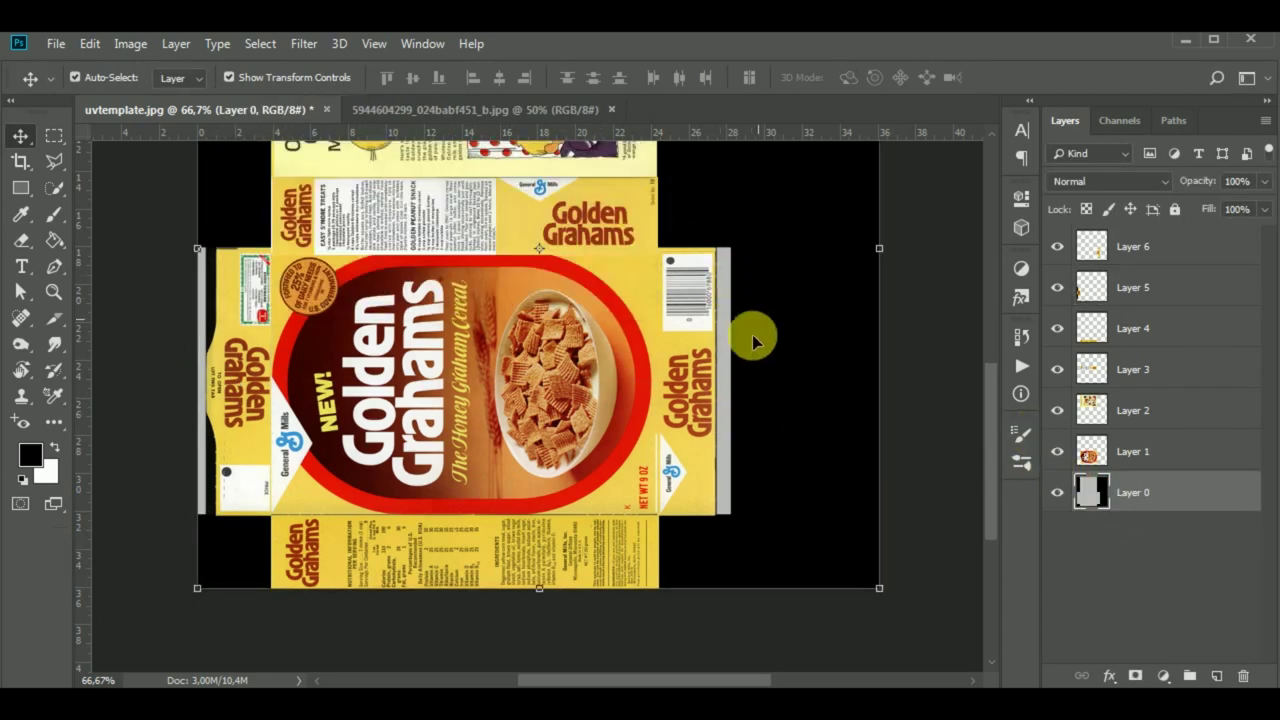
key("i")
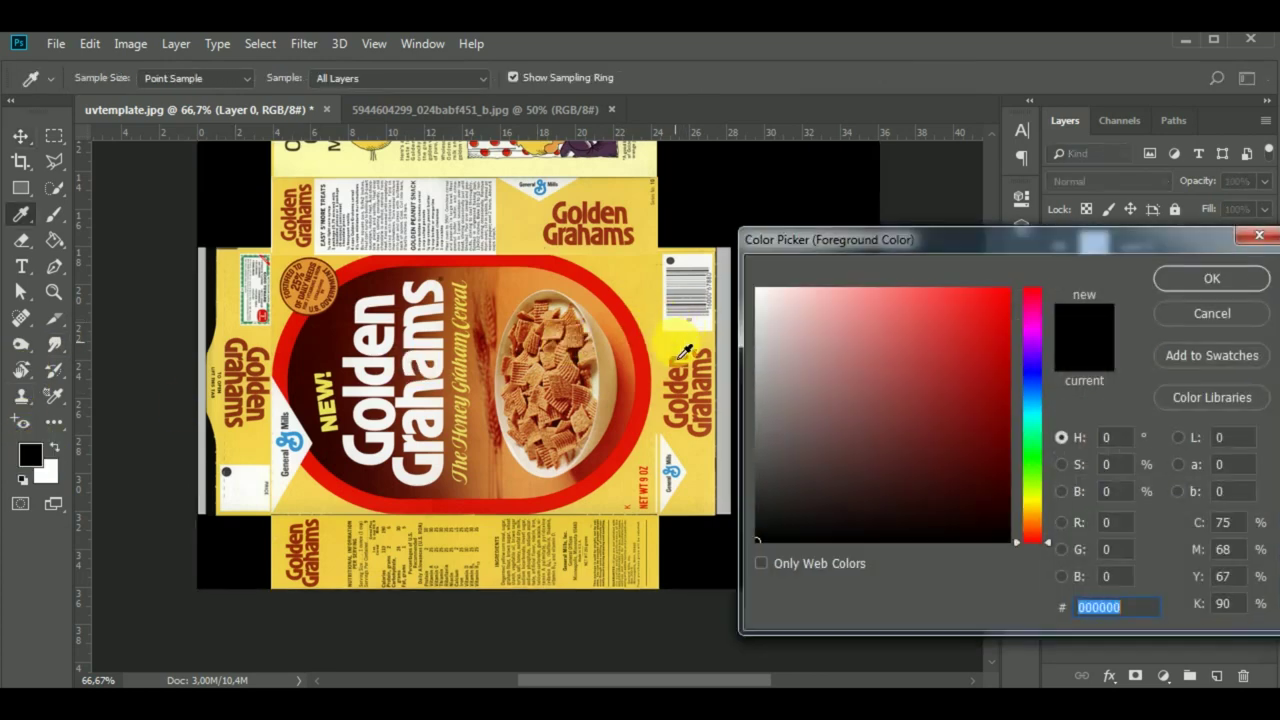
left_click(683, 354)
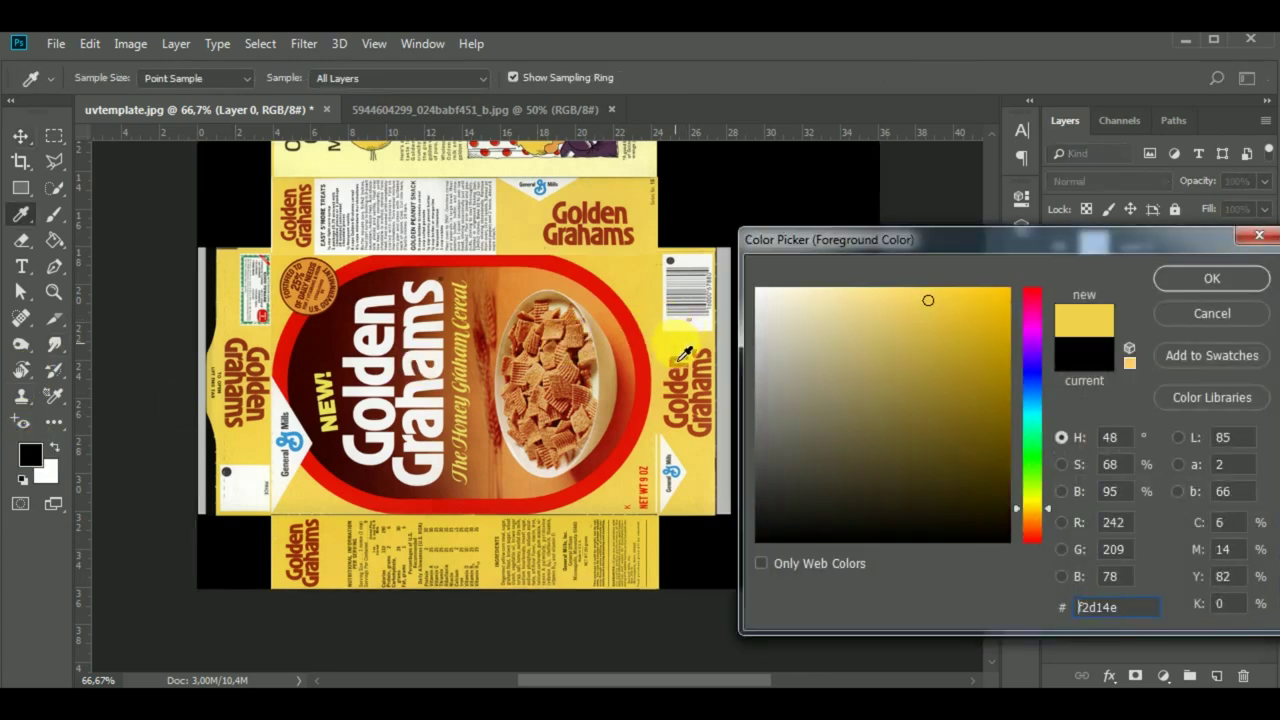
left_click_drag(696, 415, 696, 462)
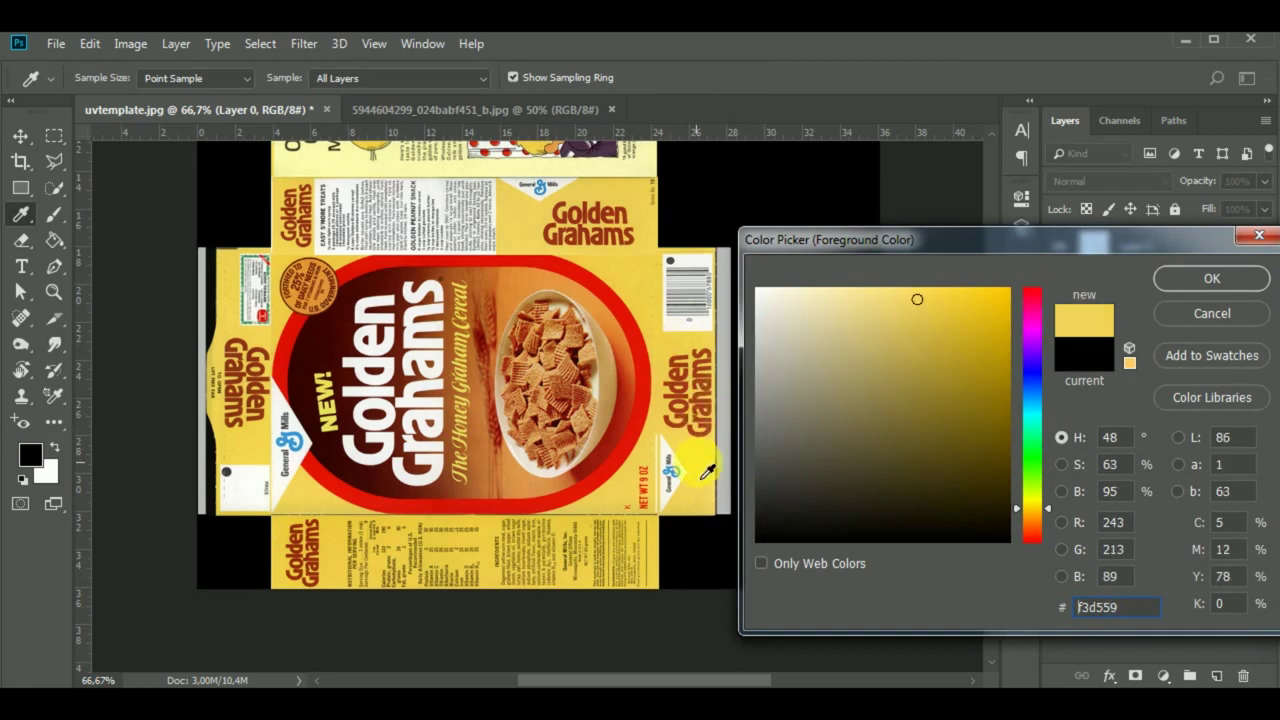
left_click(1212, 279)
key("v")
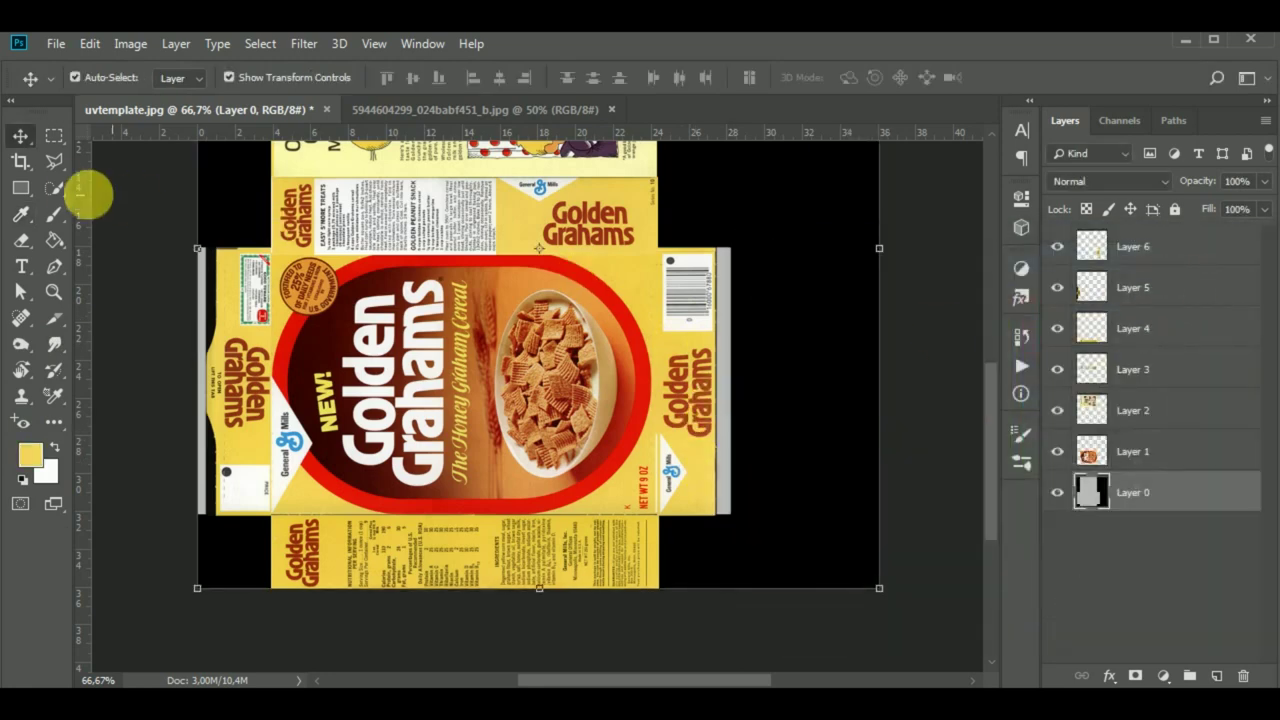
Paint Bucket fill the grey edge strips and template panels yellow, hiding the artwork layers.
left_click(55, 240)
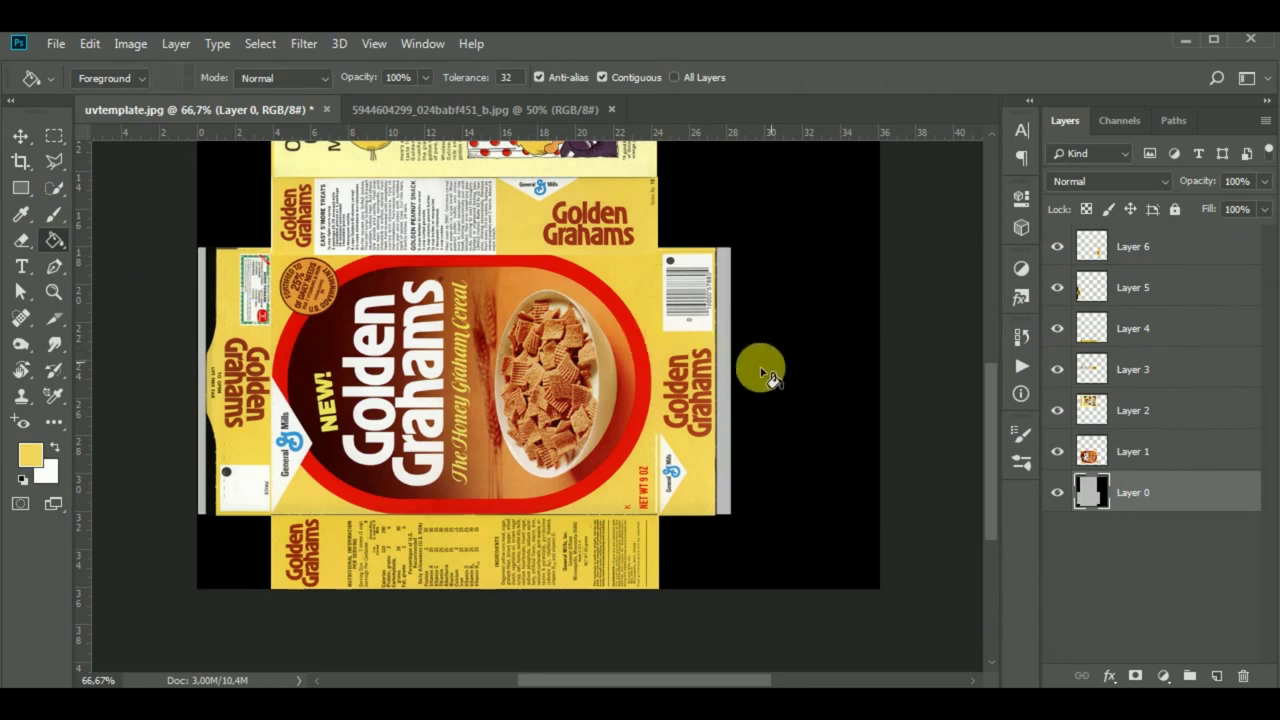
left_click(726, 378)
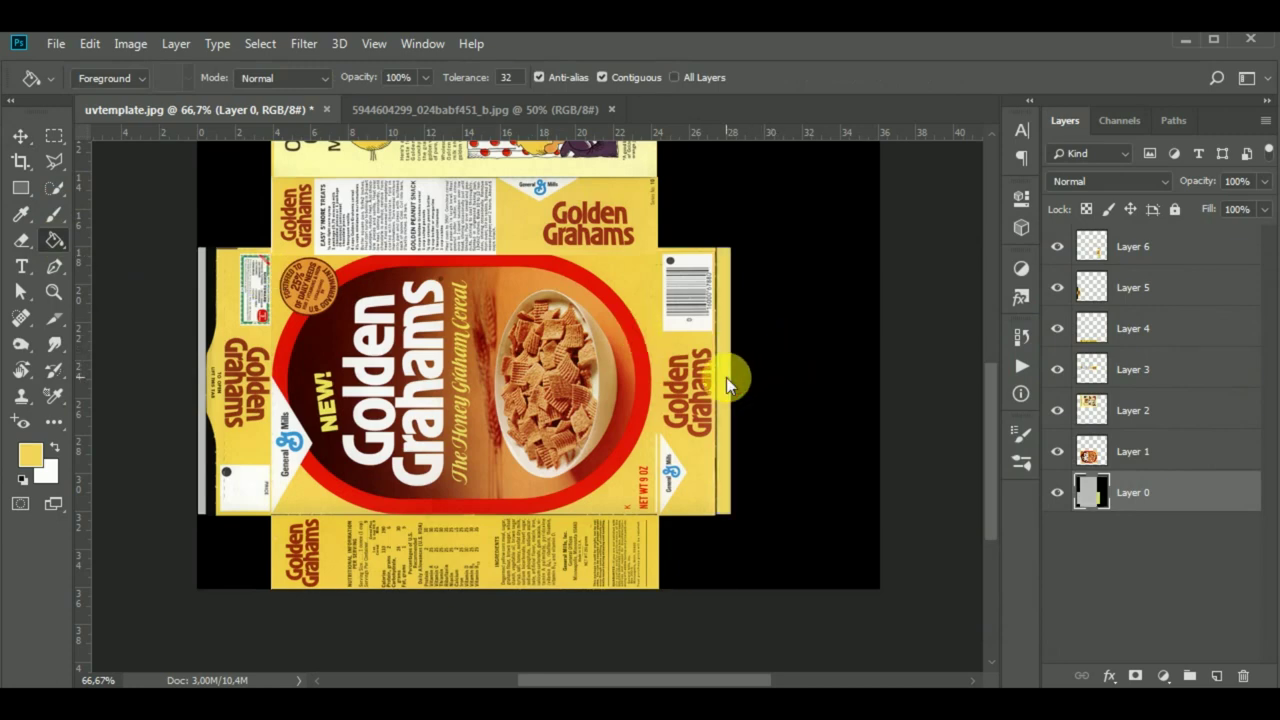
left_click(204, 330)
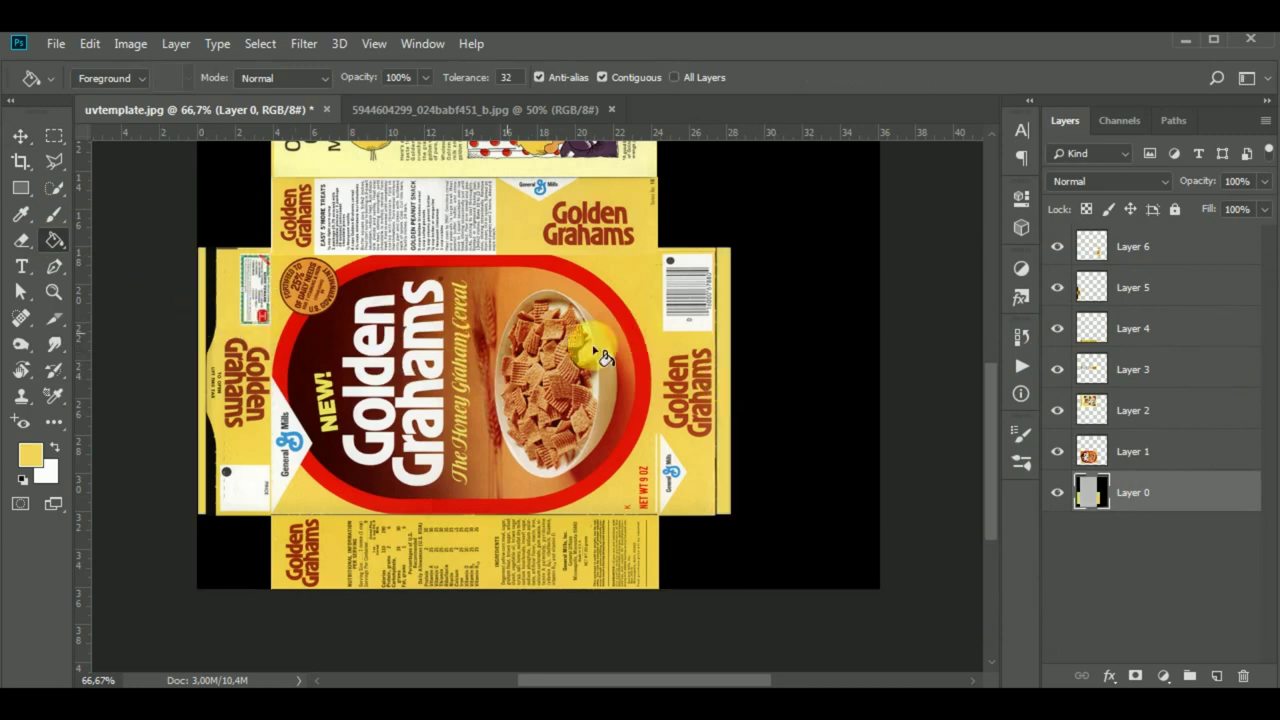
left_click(1057, 451)
left_click_drag(1060, 390, 1058, 246)
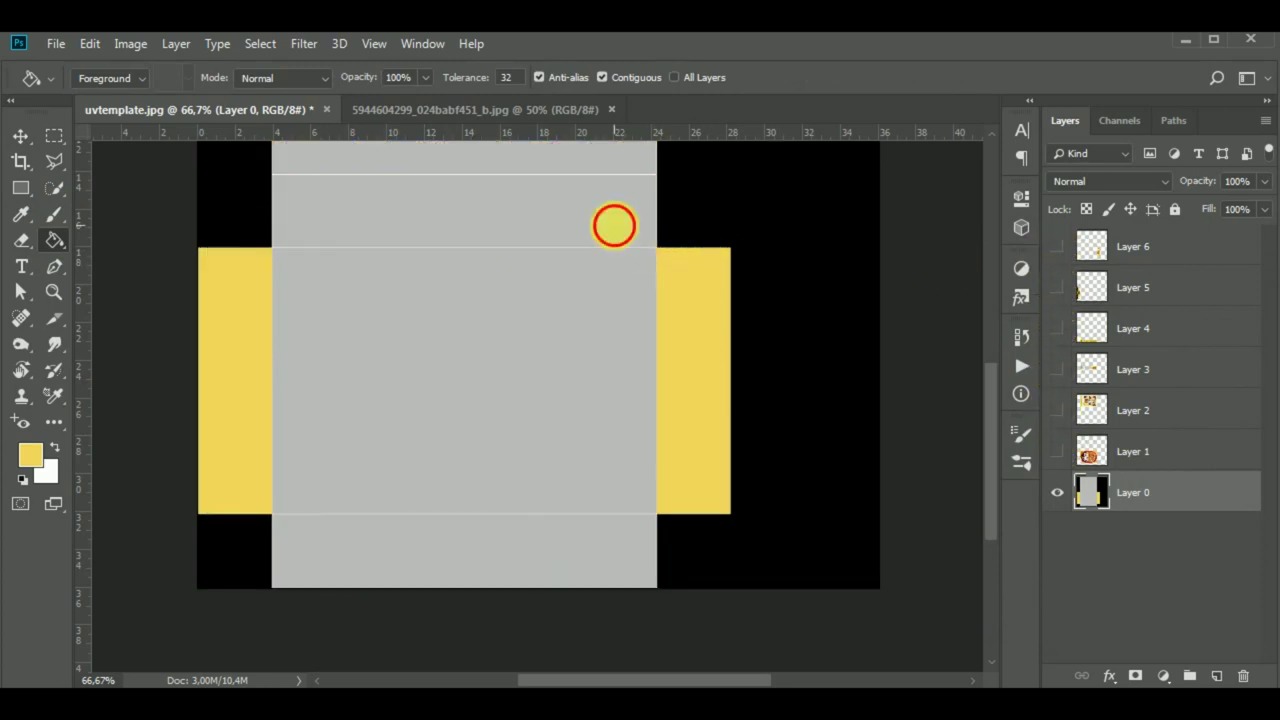
left_click(614, 223)
left_click(563, 349)
left_click(451, 531)
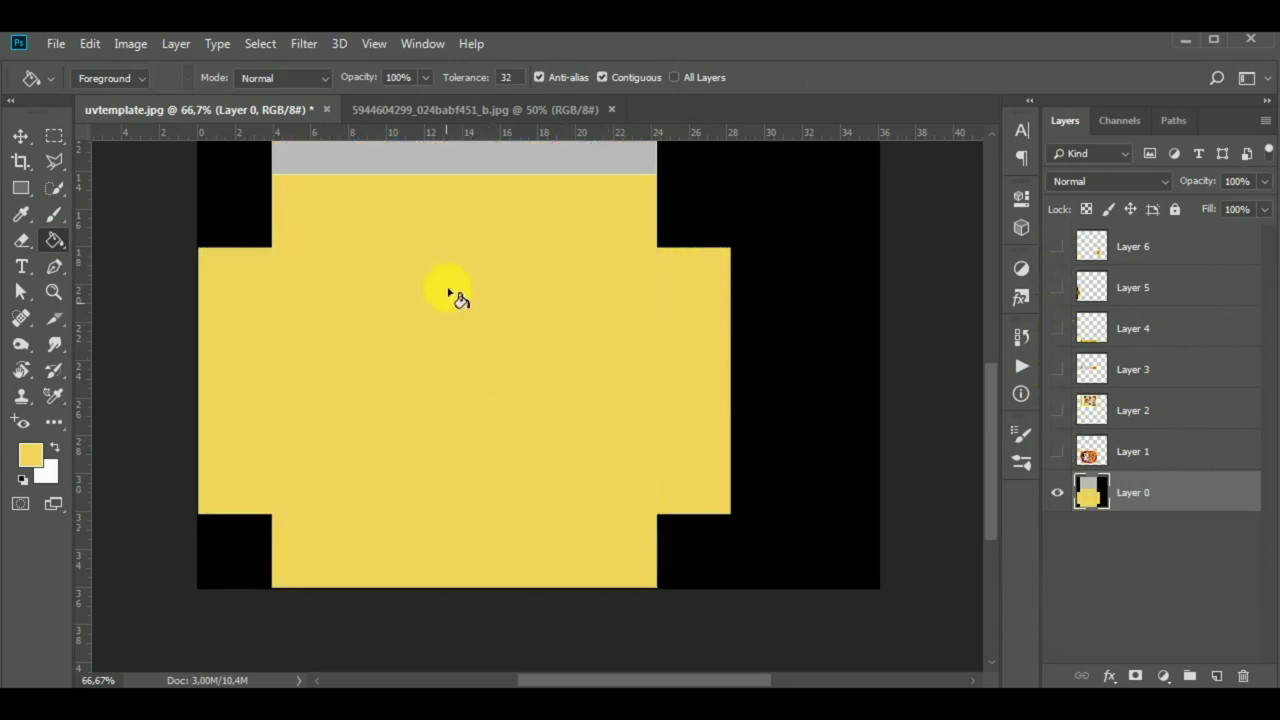
left_click(500, 162)
Show Layers 1–6 again and toggle the left and right flap layers to check them.
key("ctrl+minus")
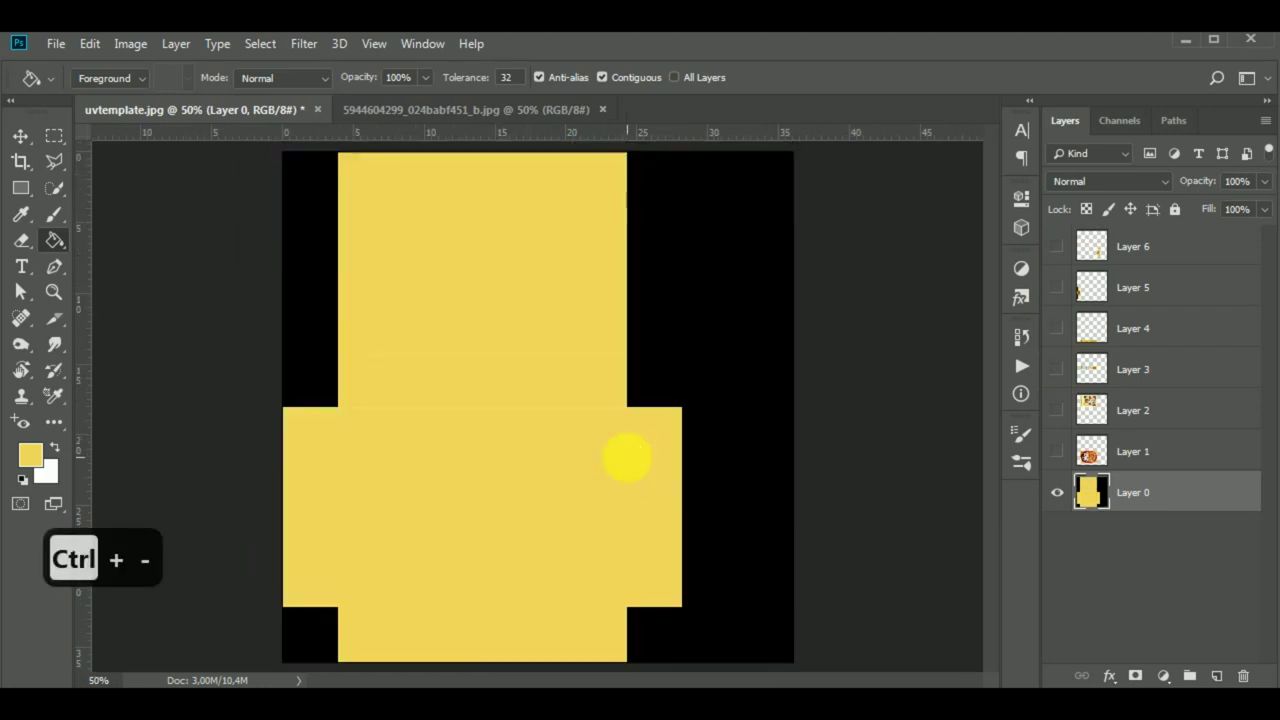
mouse_move(1057, 451)
left_mouse_down()
mouse_move(1072, 352)
mouse_move(1058, 248)
left_mouse_up()
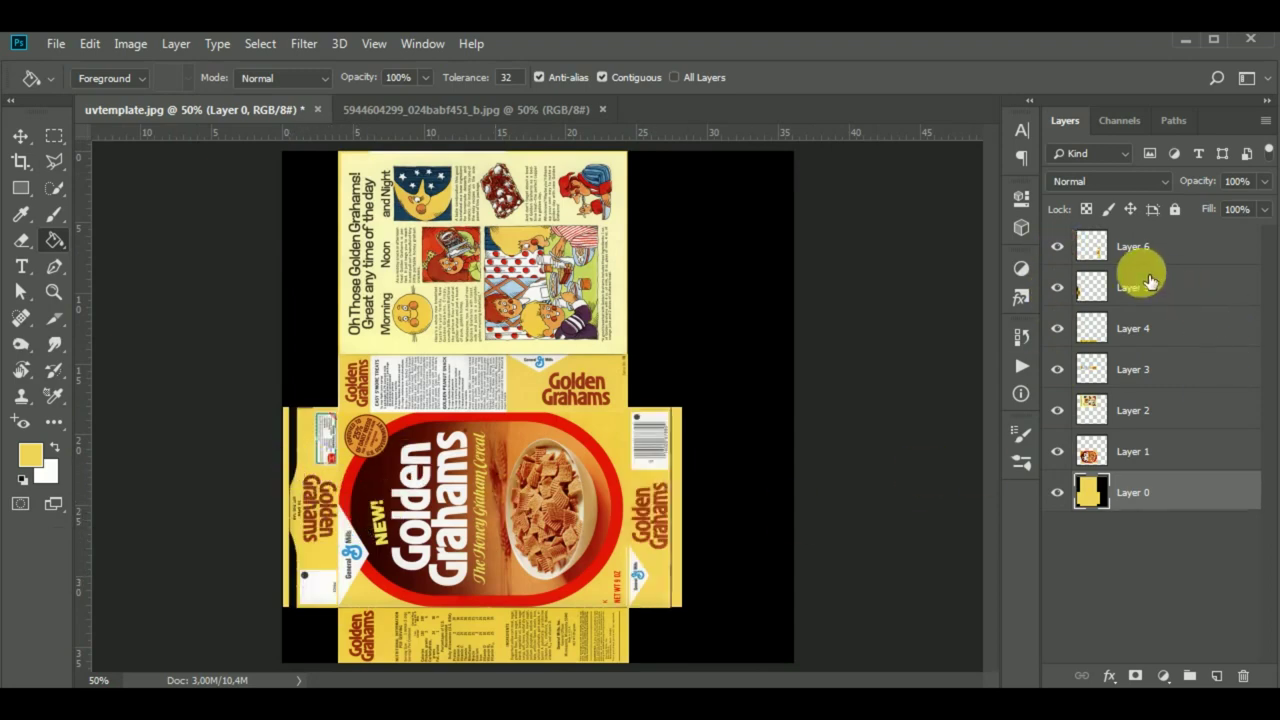
left_click(1115, 288)
left_click(1057, 287)
left_click(1057, 287)
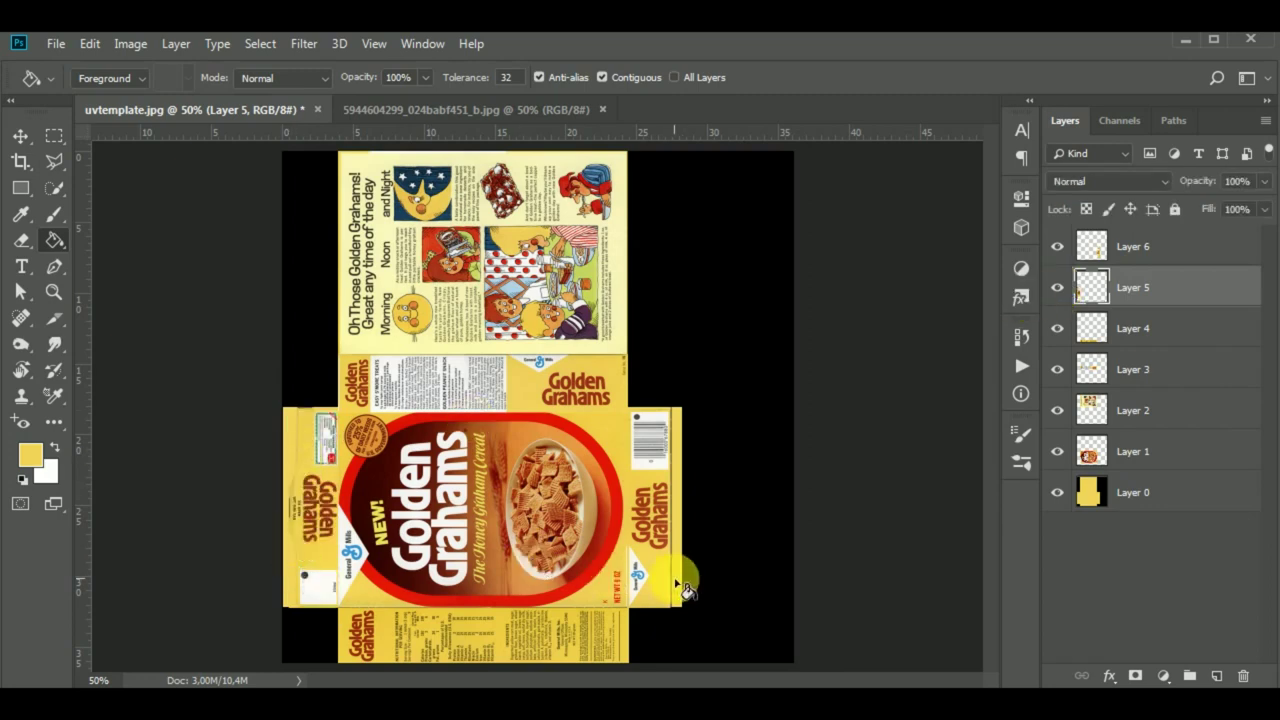
left_click(1145, 250)
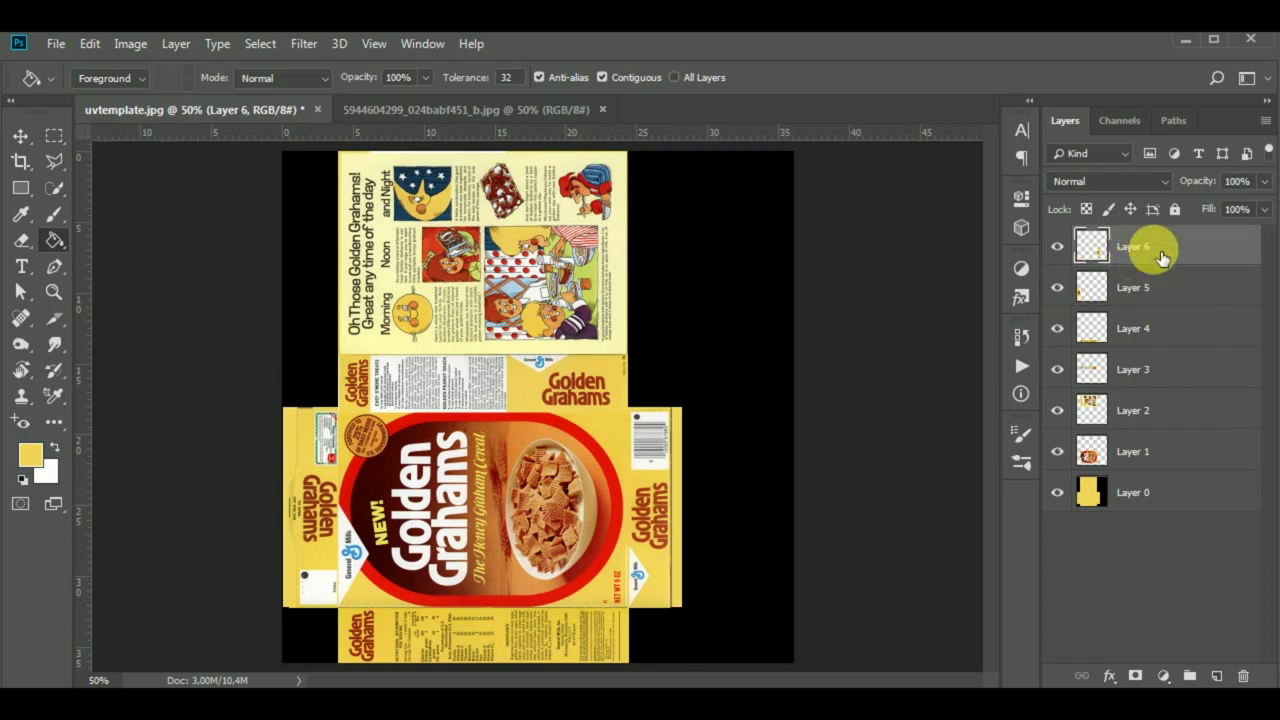
left_click(1057, 246)
left_click(1058, 247)
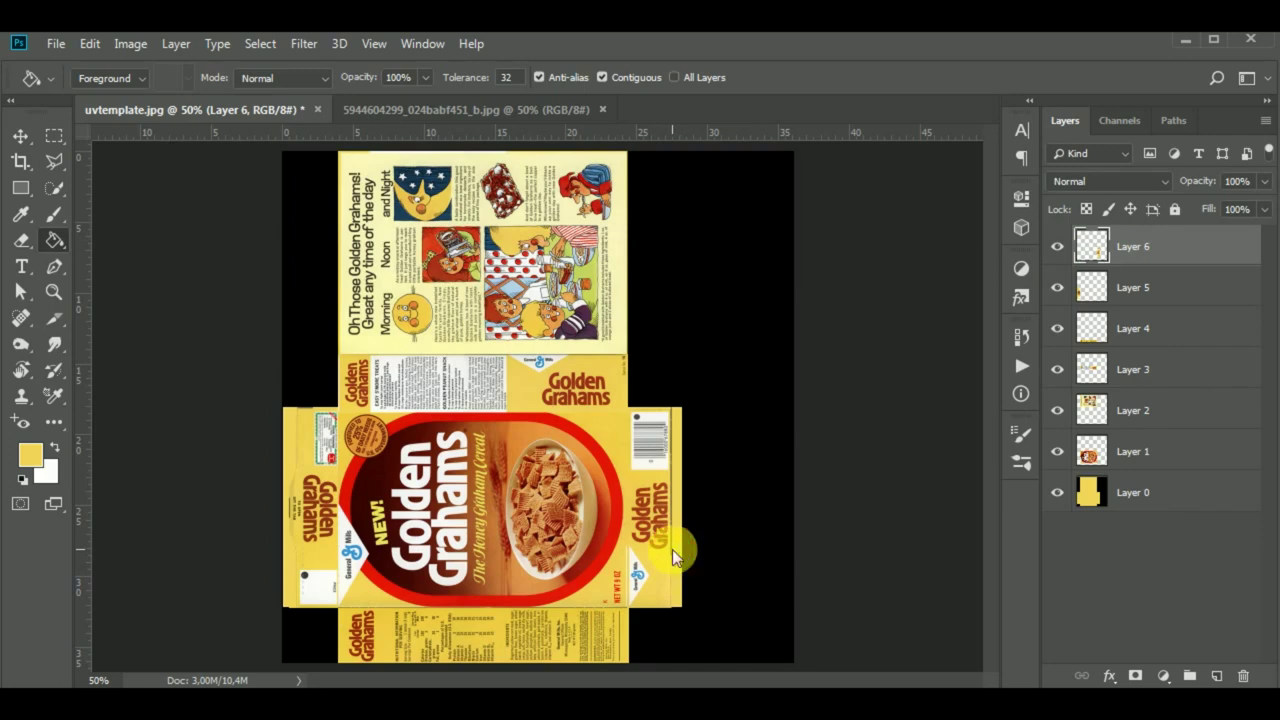
Undo a stray yellow fill on the right flap and zoom out to the whole document.
left_click(672, 549)
key("ctrl+z")
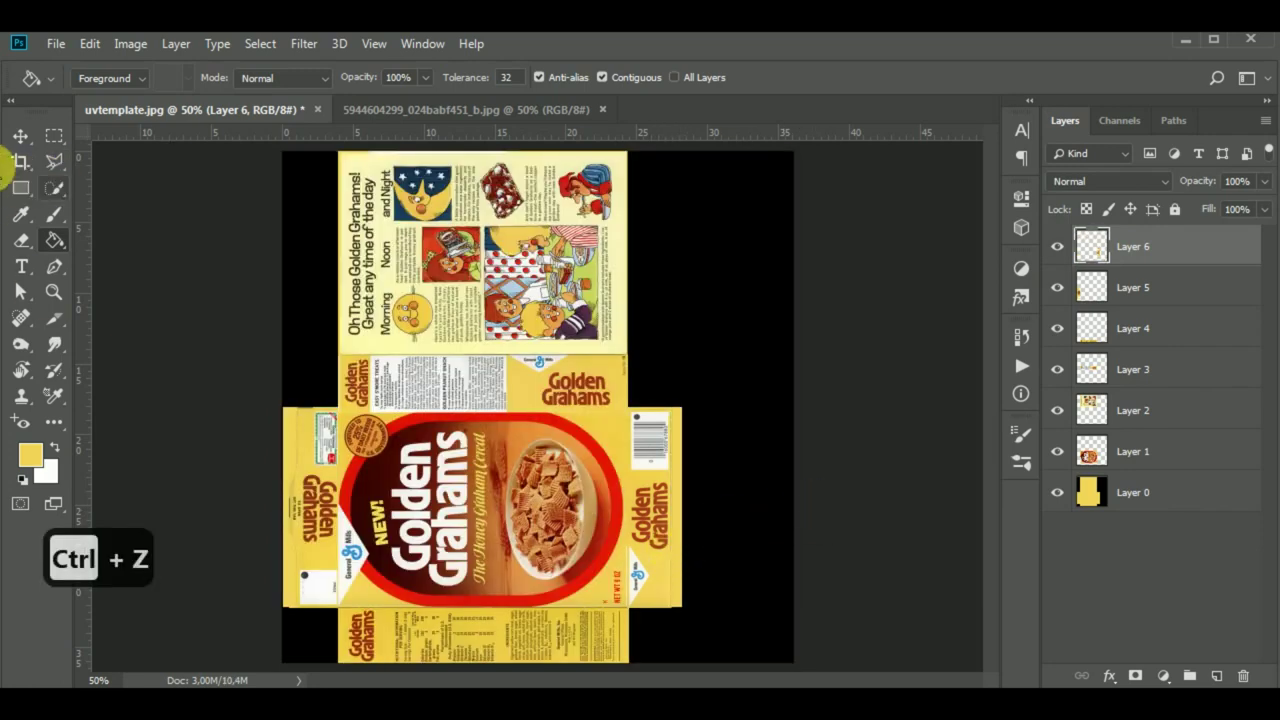
left_click(22, 137)
left_click(513, 237)
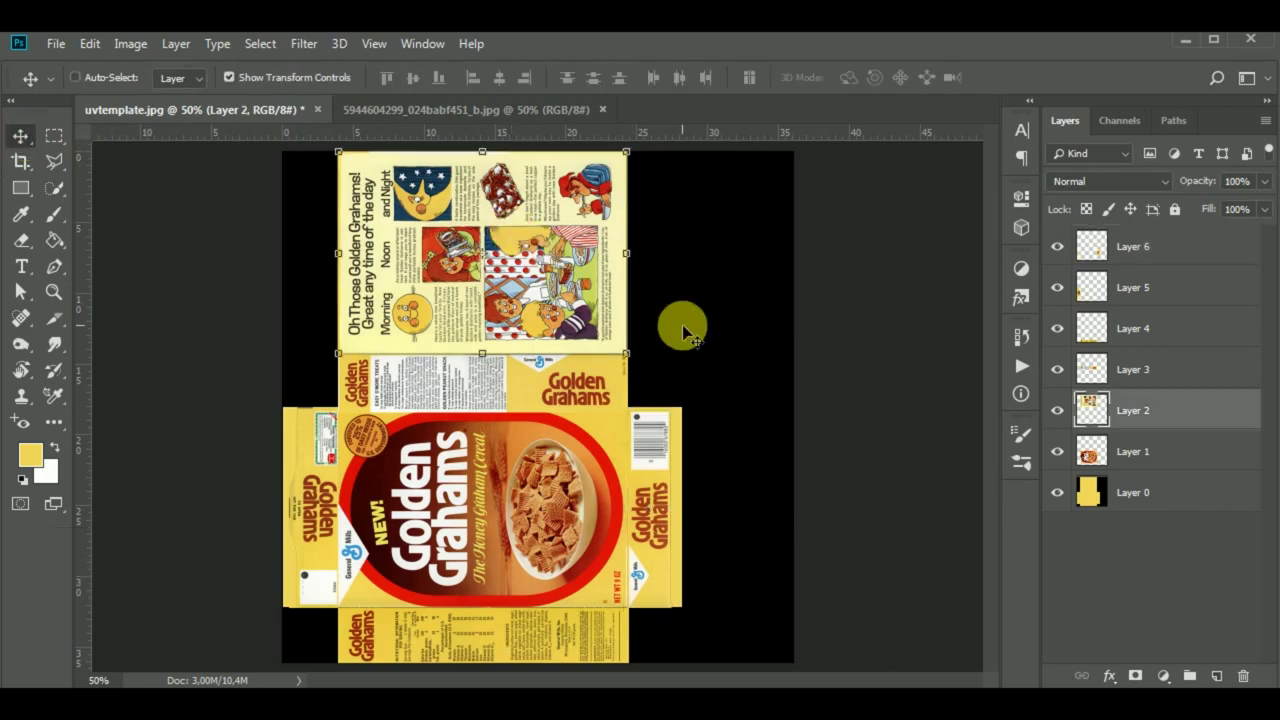
key("ctrl+minus")
Save the texture as a quality-12 JPEG named 'template', then return to 3ds Max.
left_click(804, 524, "ctrl")
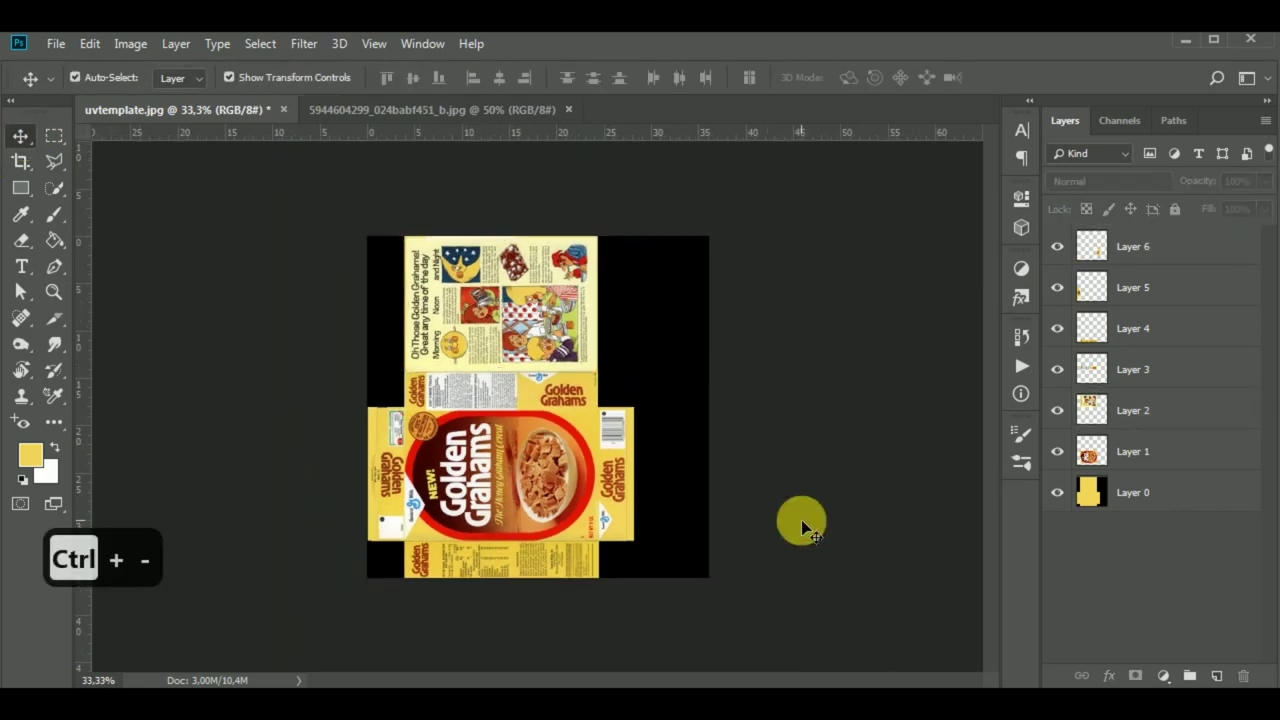
left_click(48, 51)
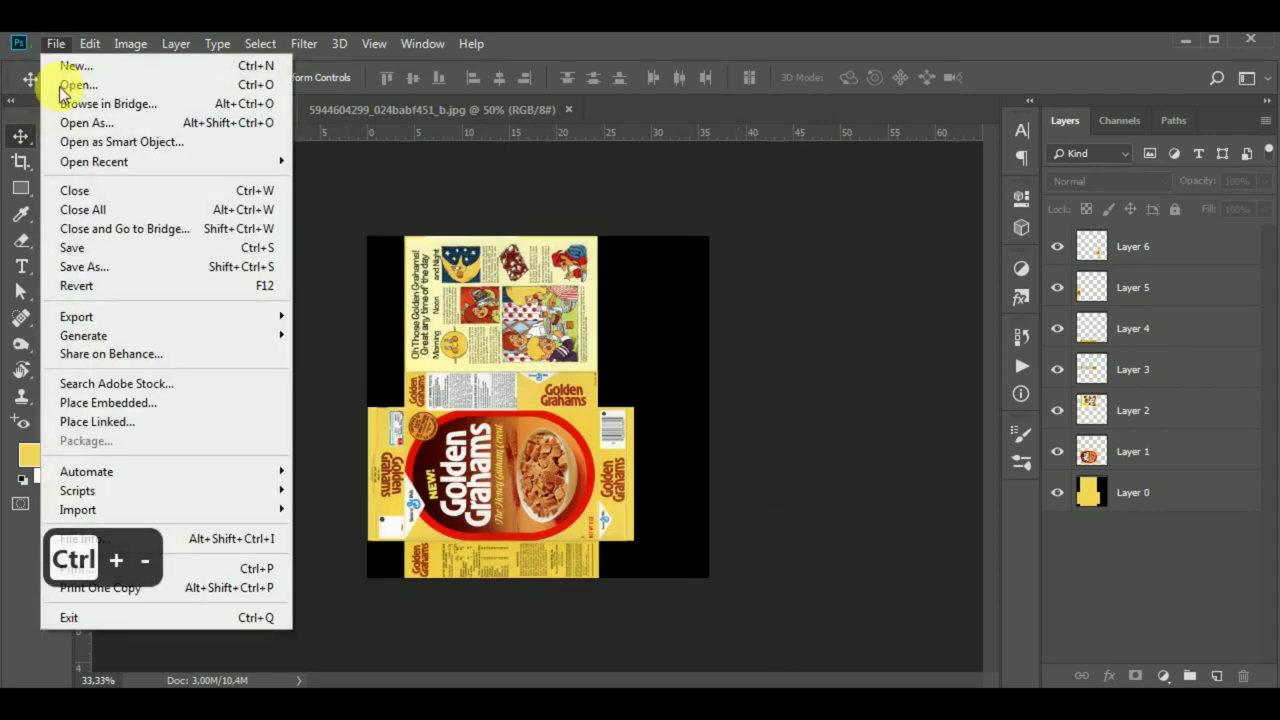
left_click(105, 266)
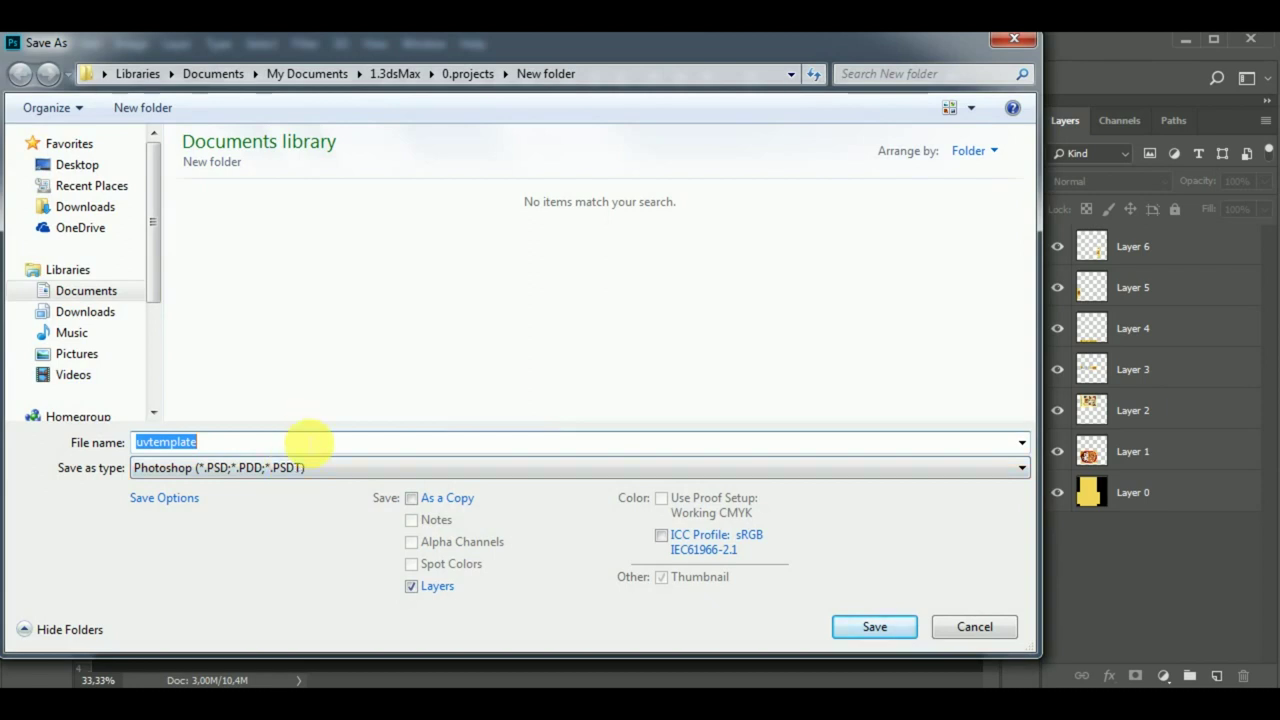
type("tem")
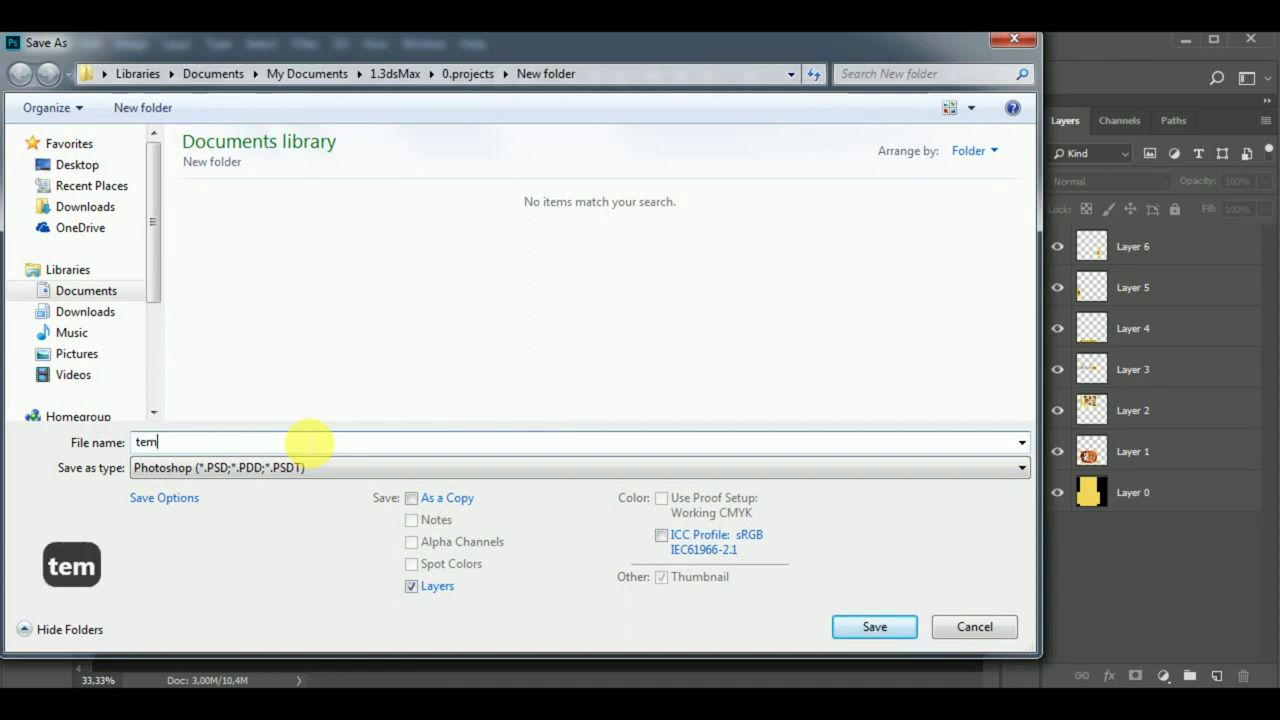
type("plate")
left_click(337, 466)
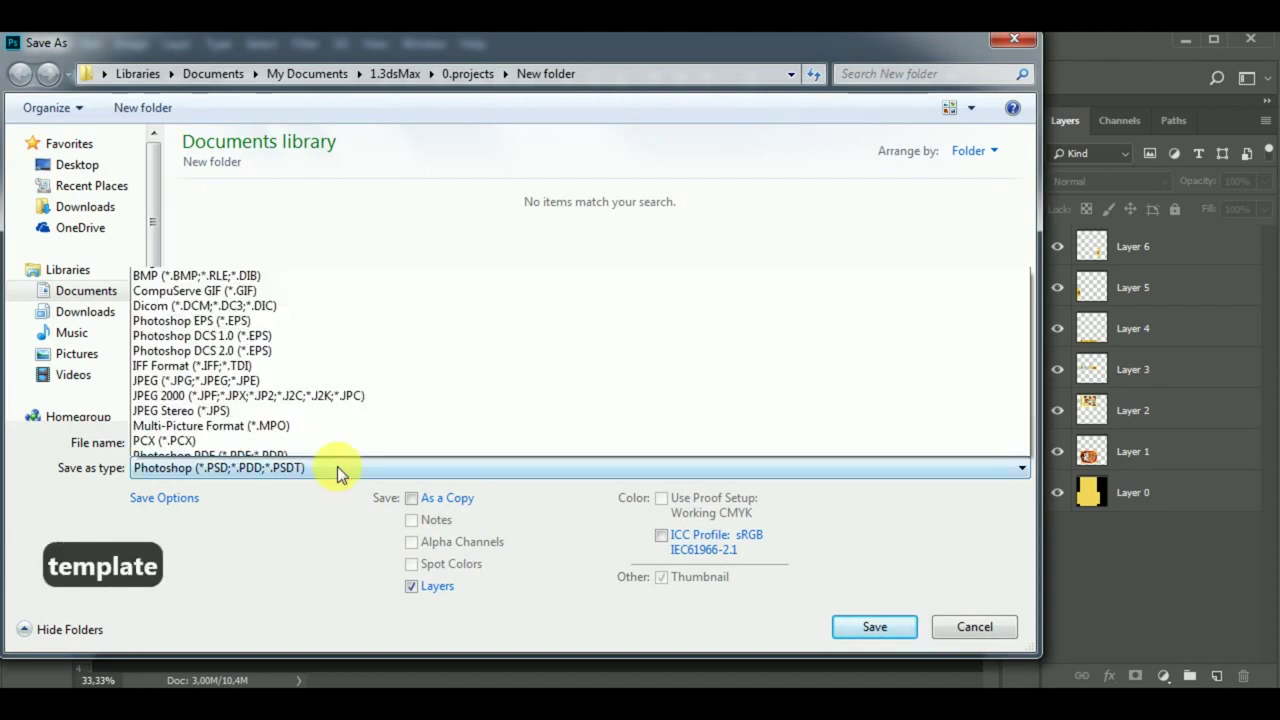
left_click(313, 261)
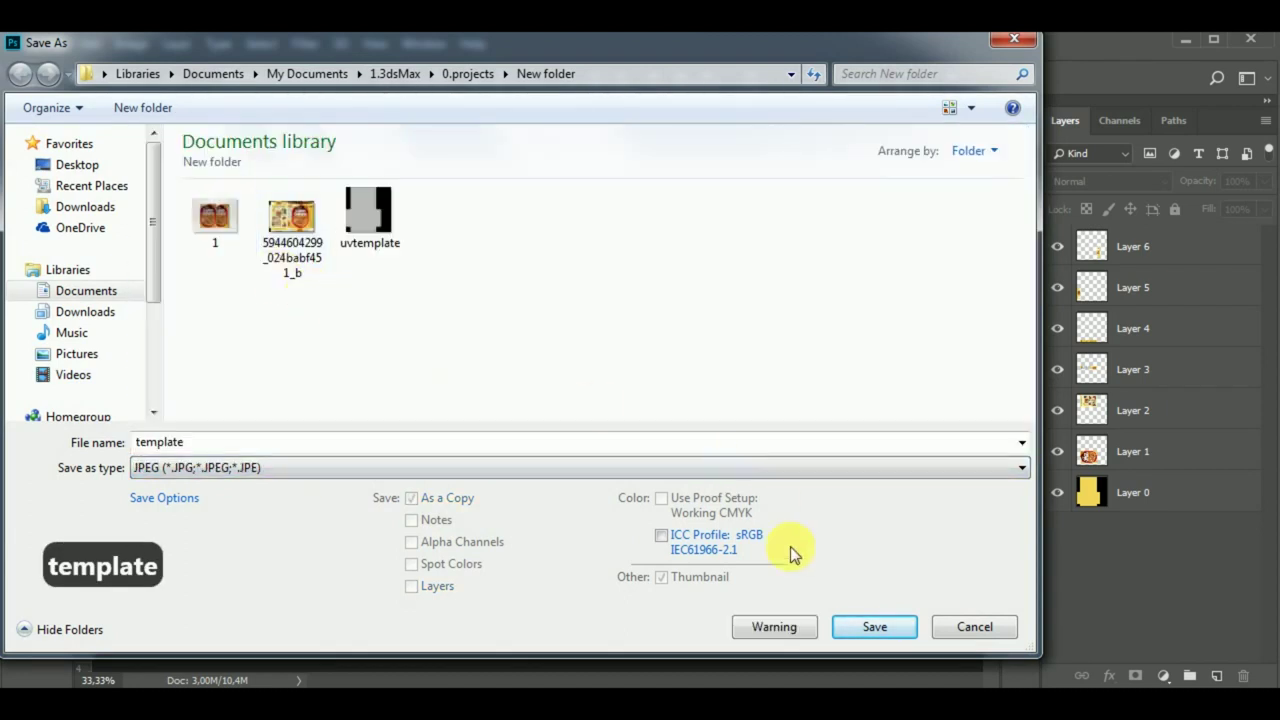
left_click(870, 627)
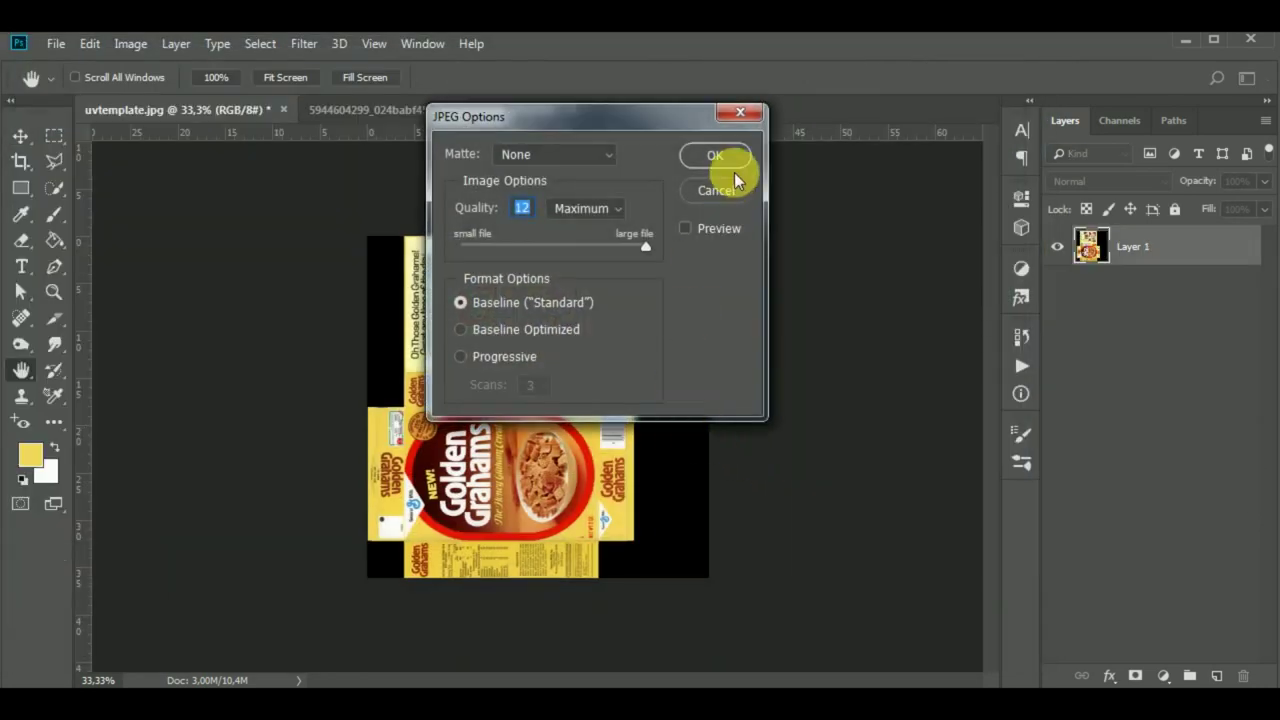
left_click(715, 156)
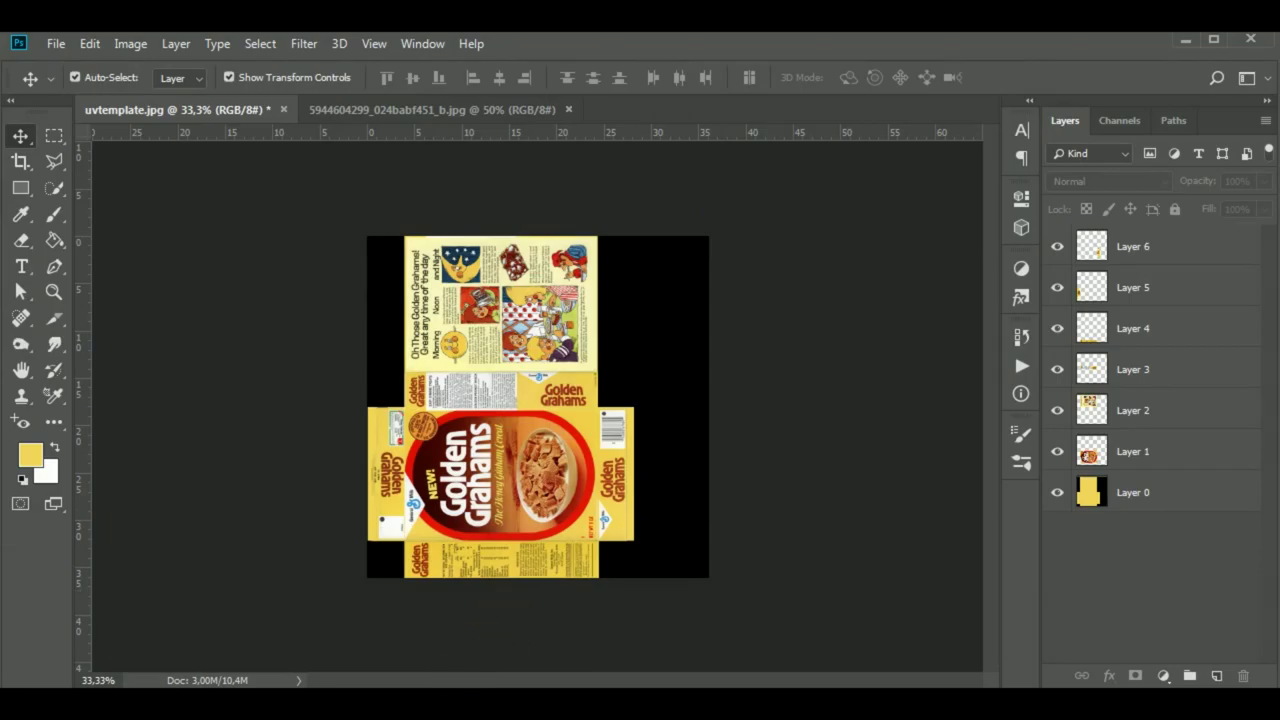
left_click(465, 705)
middle_click_drag(523, 447, 377, 463, "alt")
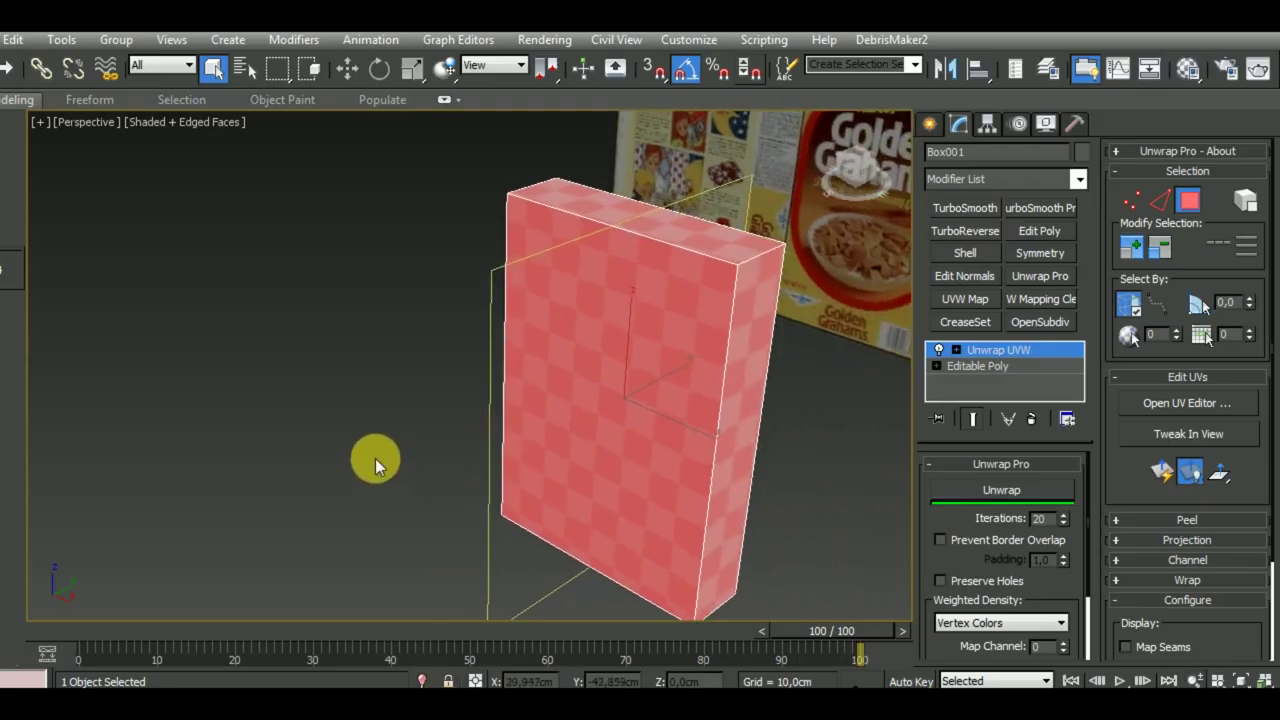
Exit face mode on the box's unwrap and open a widened UV editor.
scroll(694, 537, "down", 4)
middle_click_drag(694, 537, 836, 522, "alt")
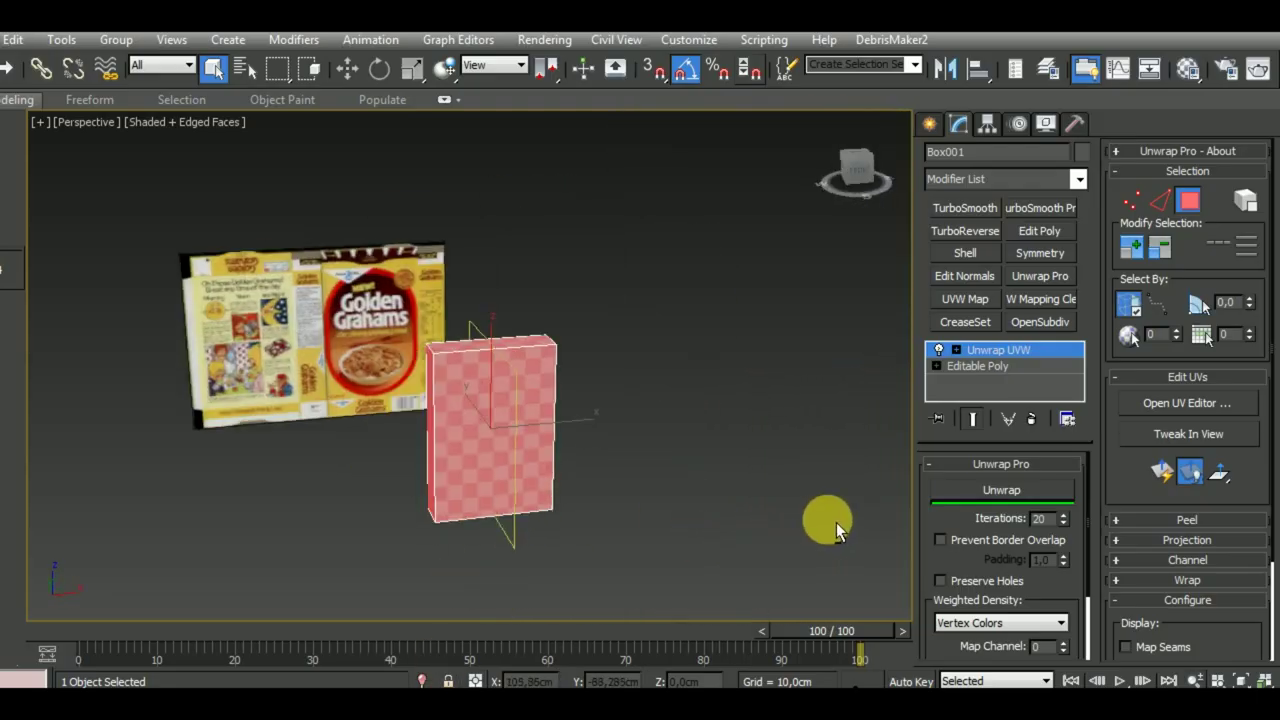
left_click(1035, 352)
left_click(1212, 405)
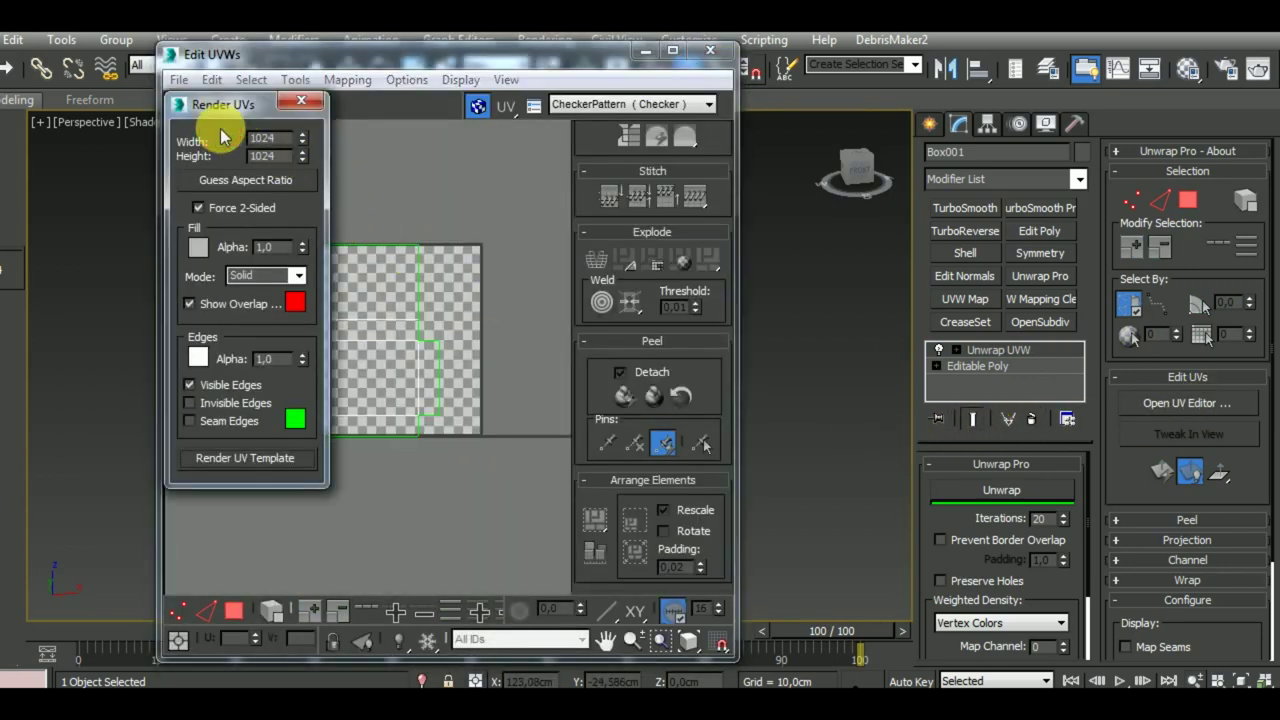
left_click(301, 105)
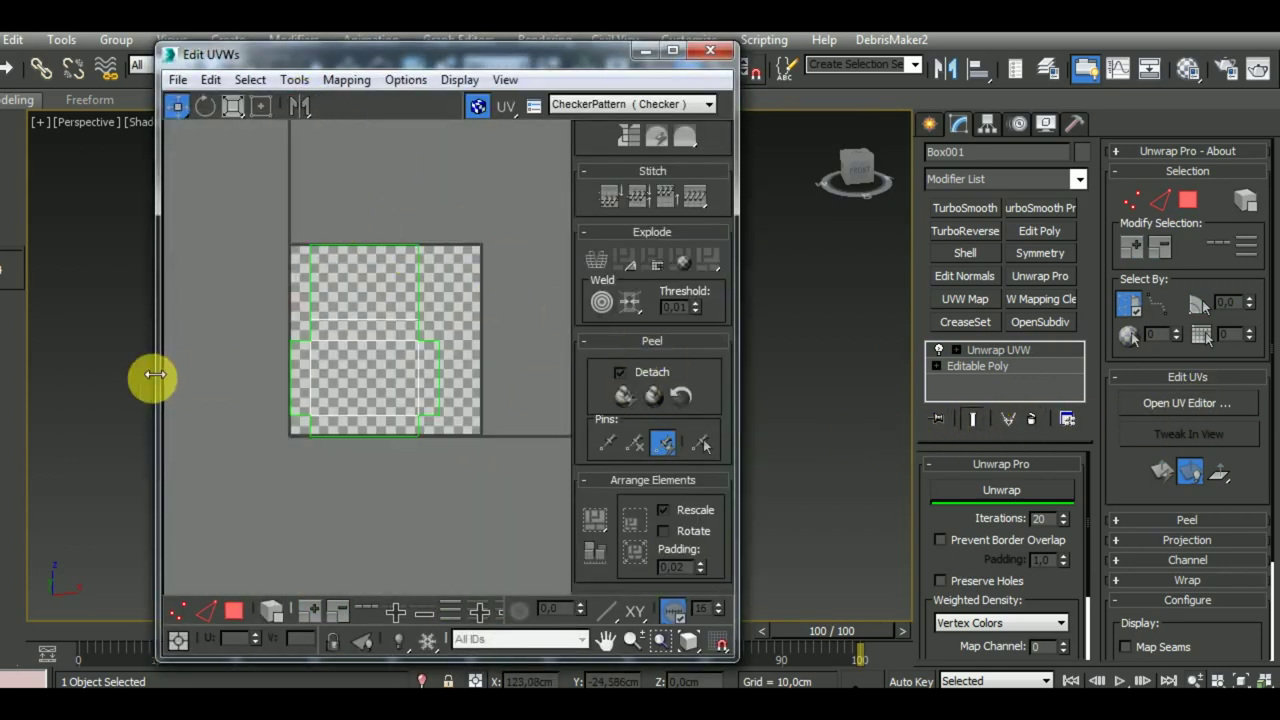
left_click_drag(158, 372, 38, 372)
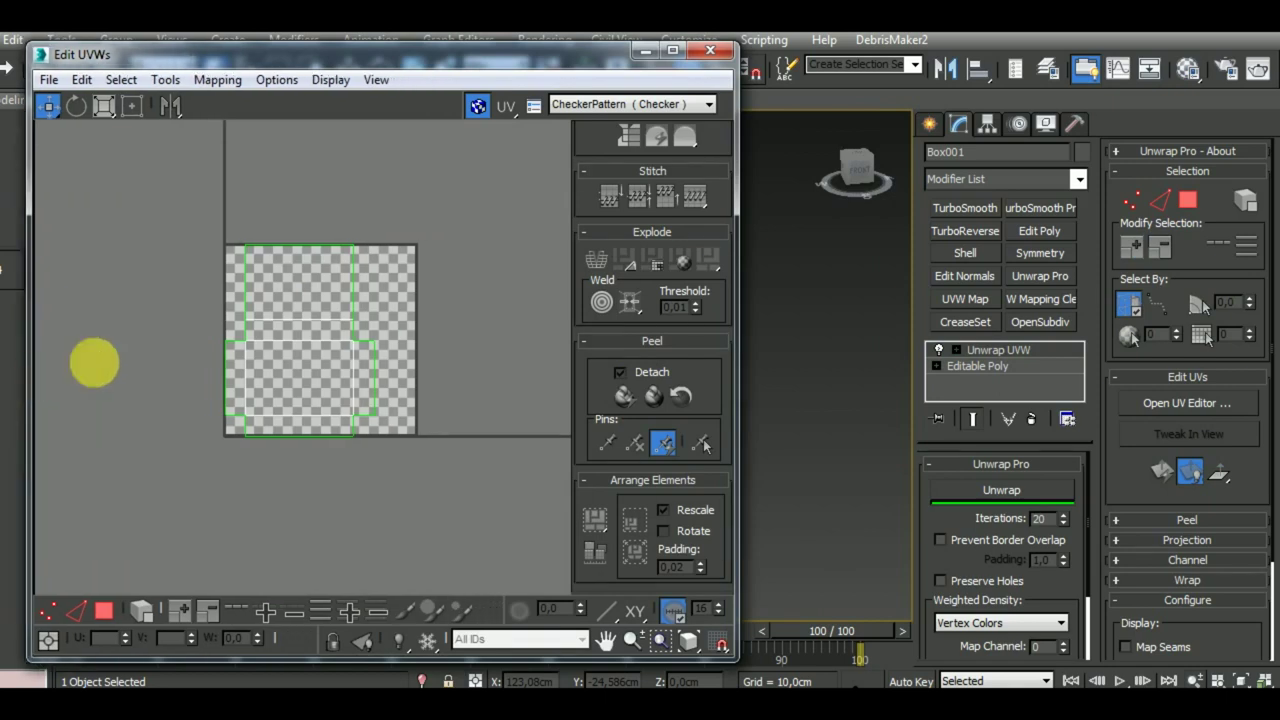
Load template.jpg as a Bitmap background texture in the UV editor.
left_click(652, 112)
left_click(605, 150)
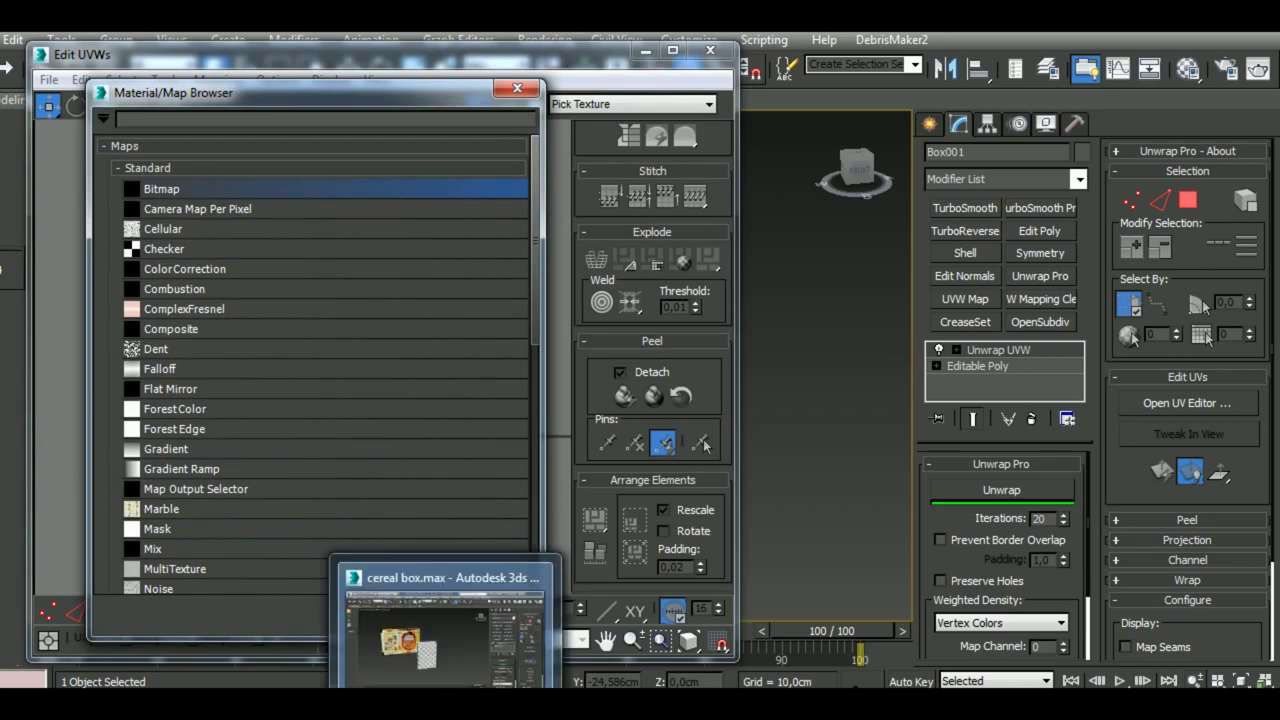
left_click(471, 680)
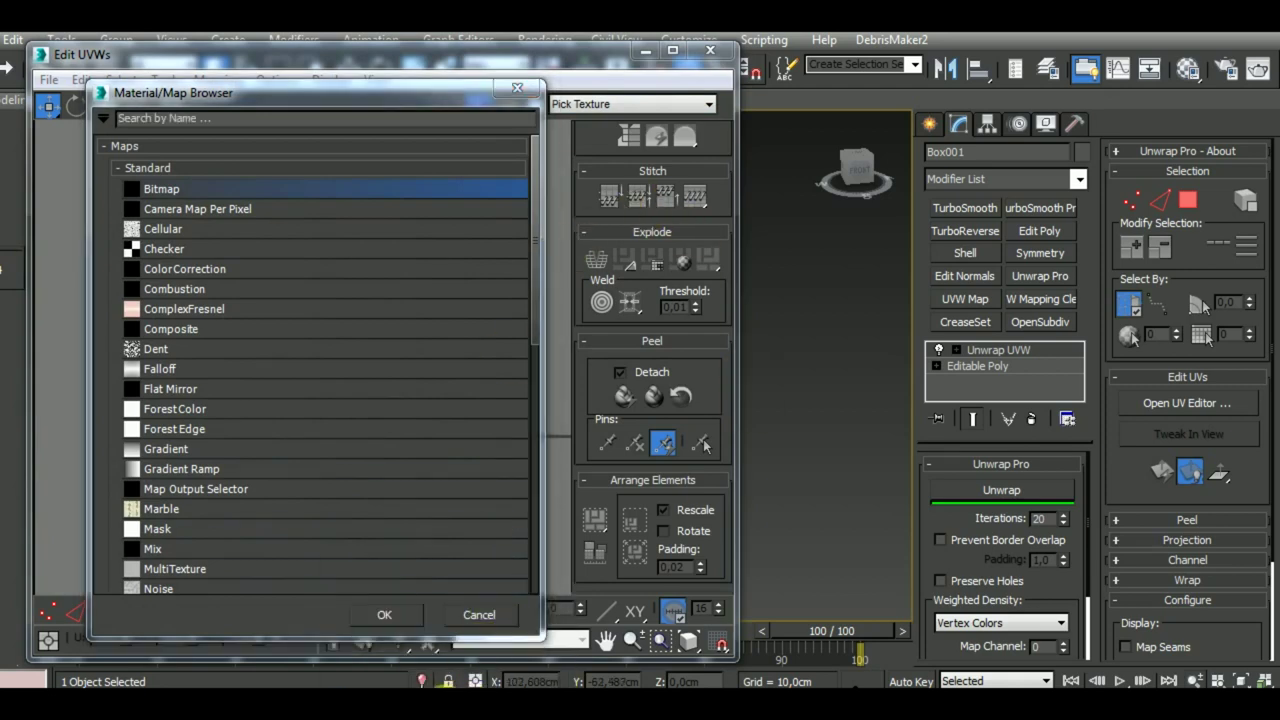
double_click(190, 188)
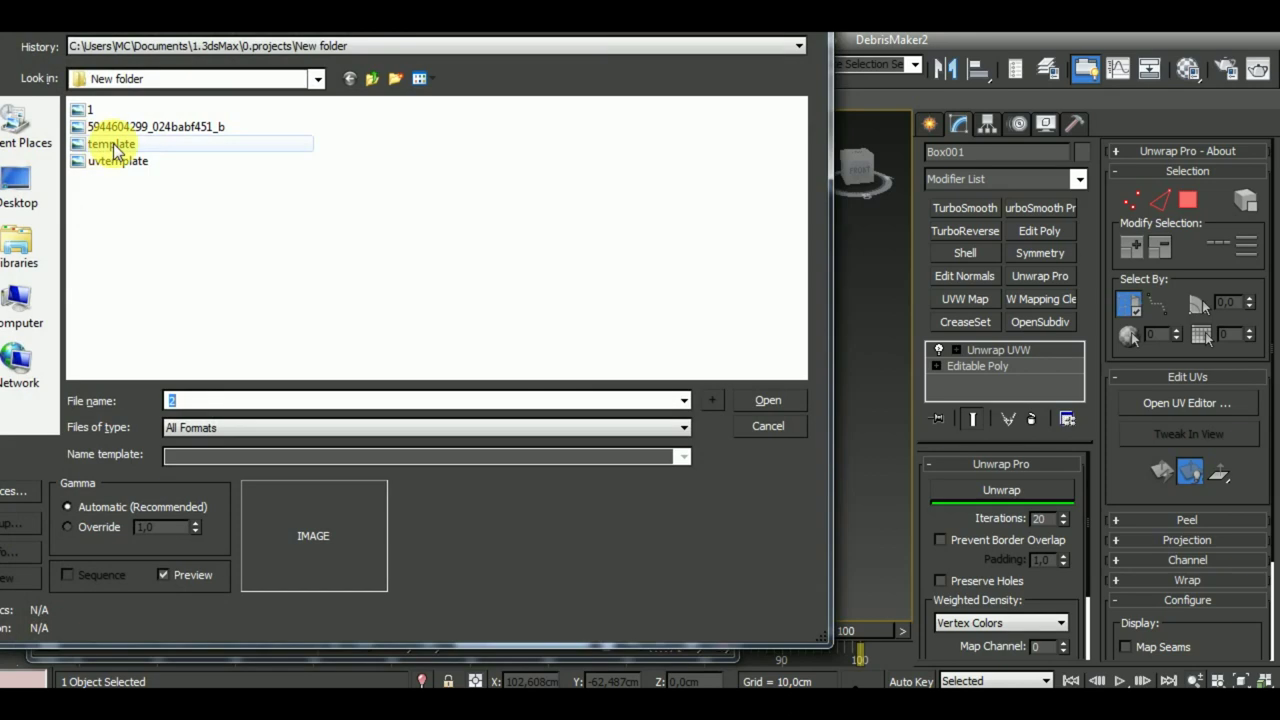
left_click(110, 144)
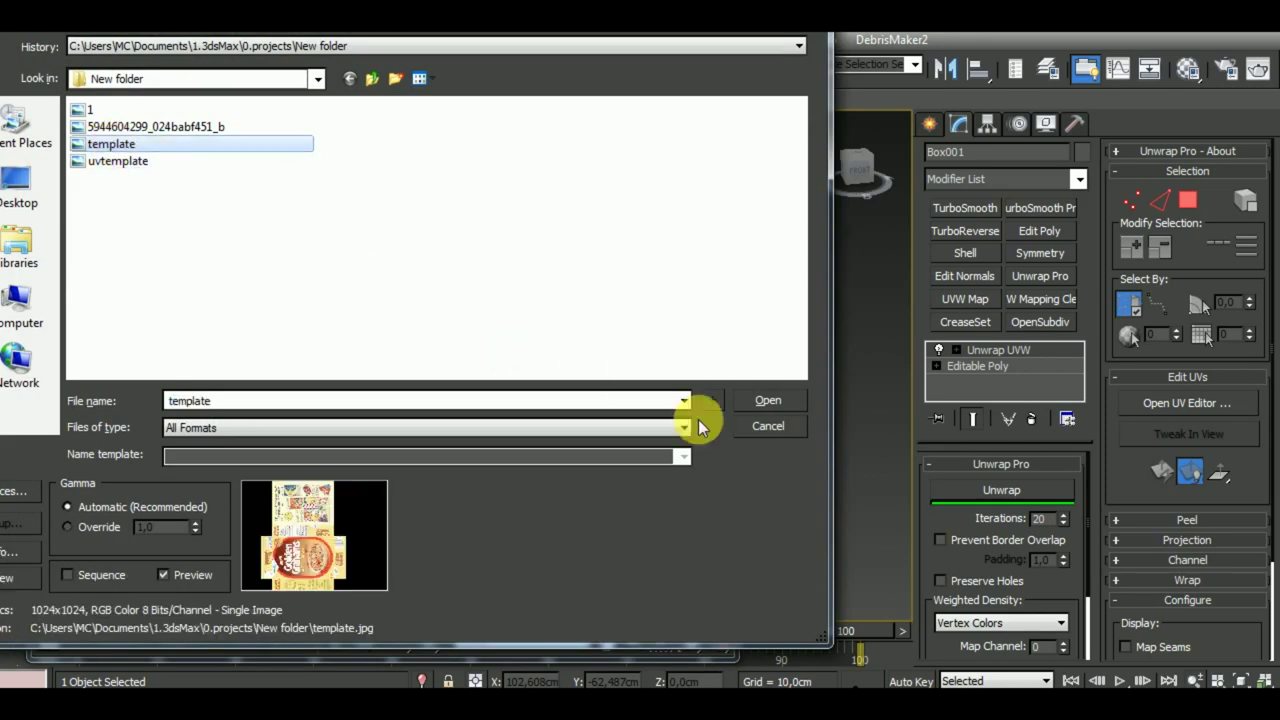
left_click(785, 404)
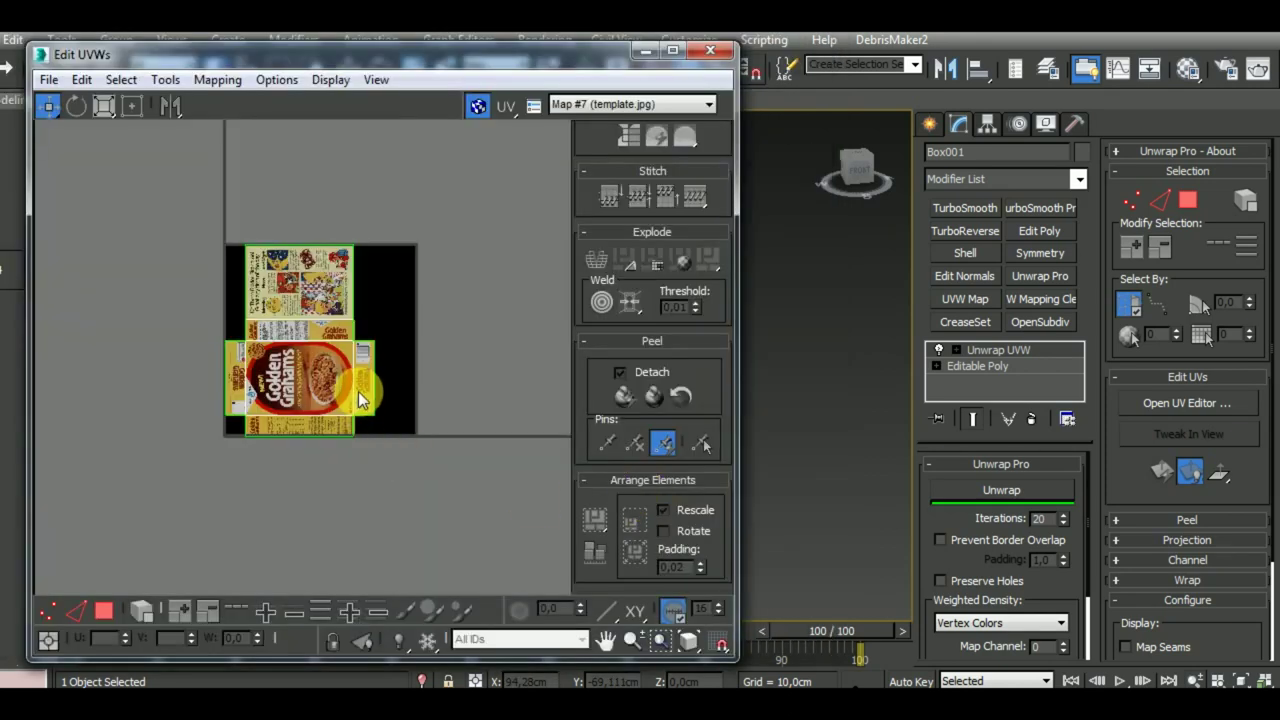
Zoom in to check each UV island aligns with its Golden Grahams panel.
key("ctrl+plus")
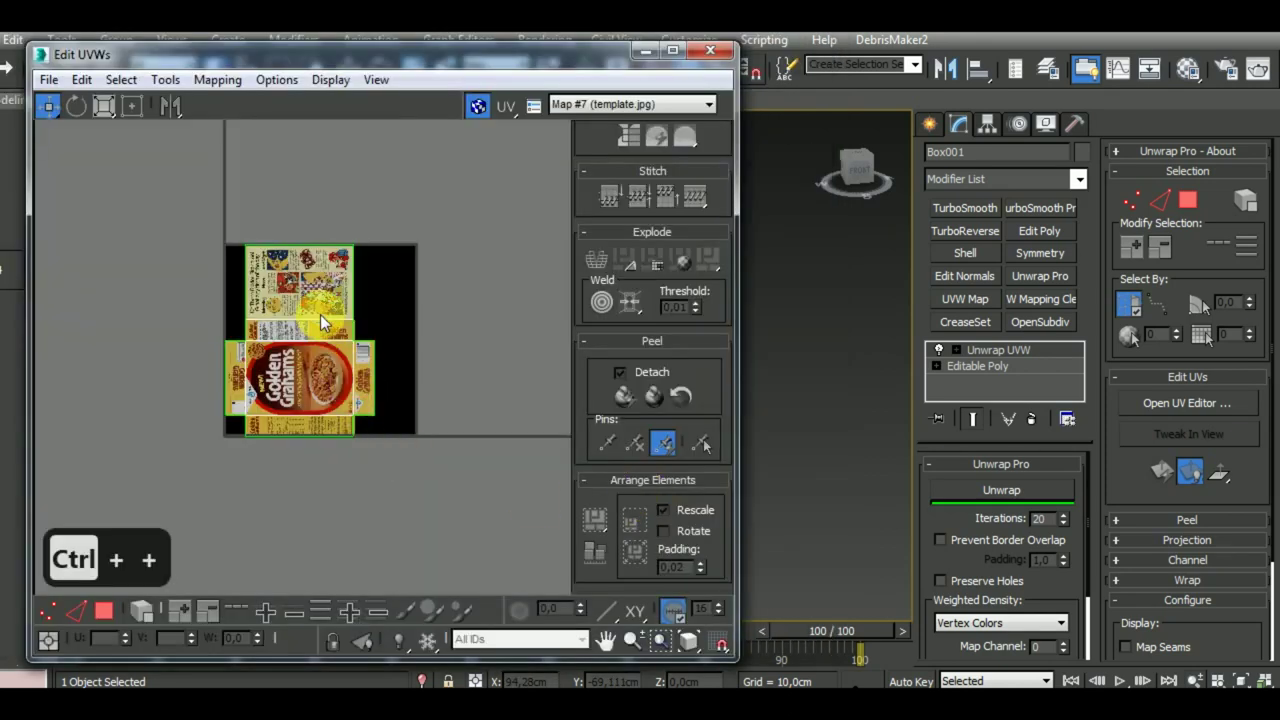
scroll(295, 363, "up", 2)
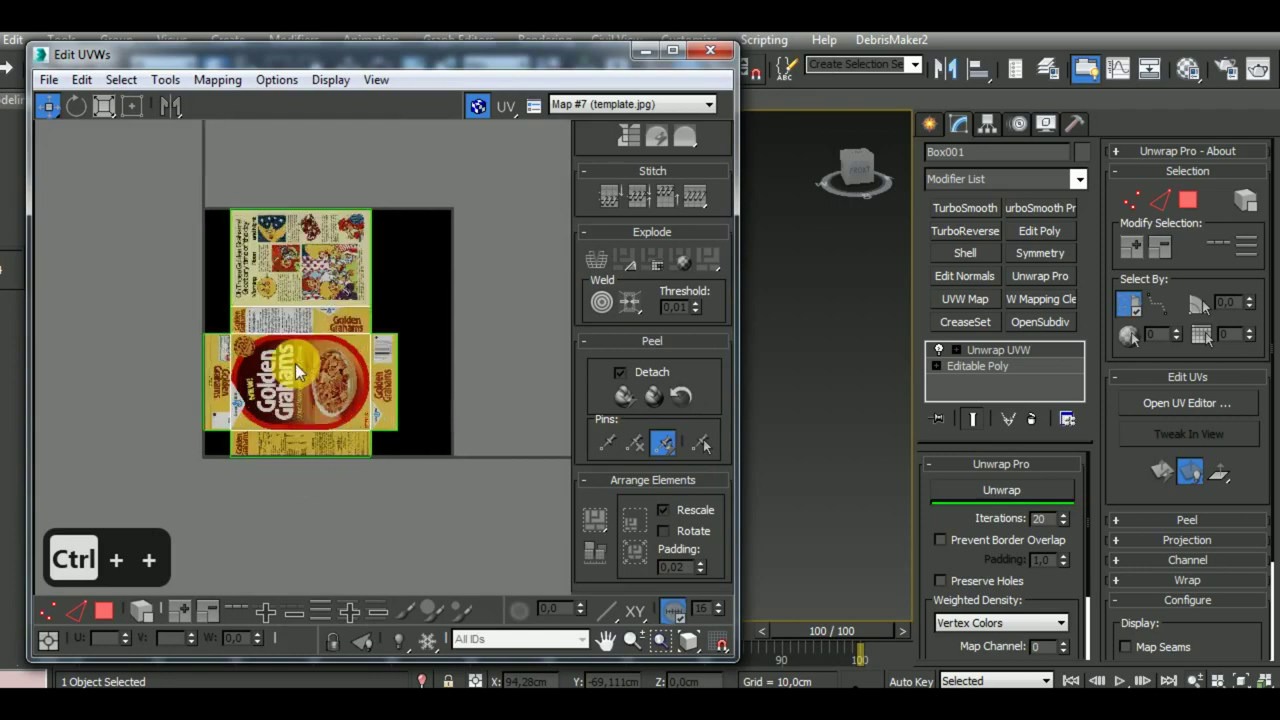
scroll(295, 363, "up", 2)
scroll(295, 363, "up", 1)
scroll(324, 402, "up", 1)
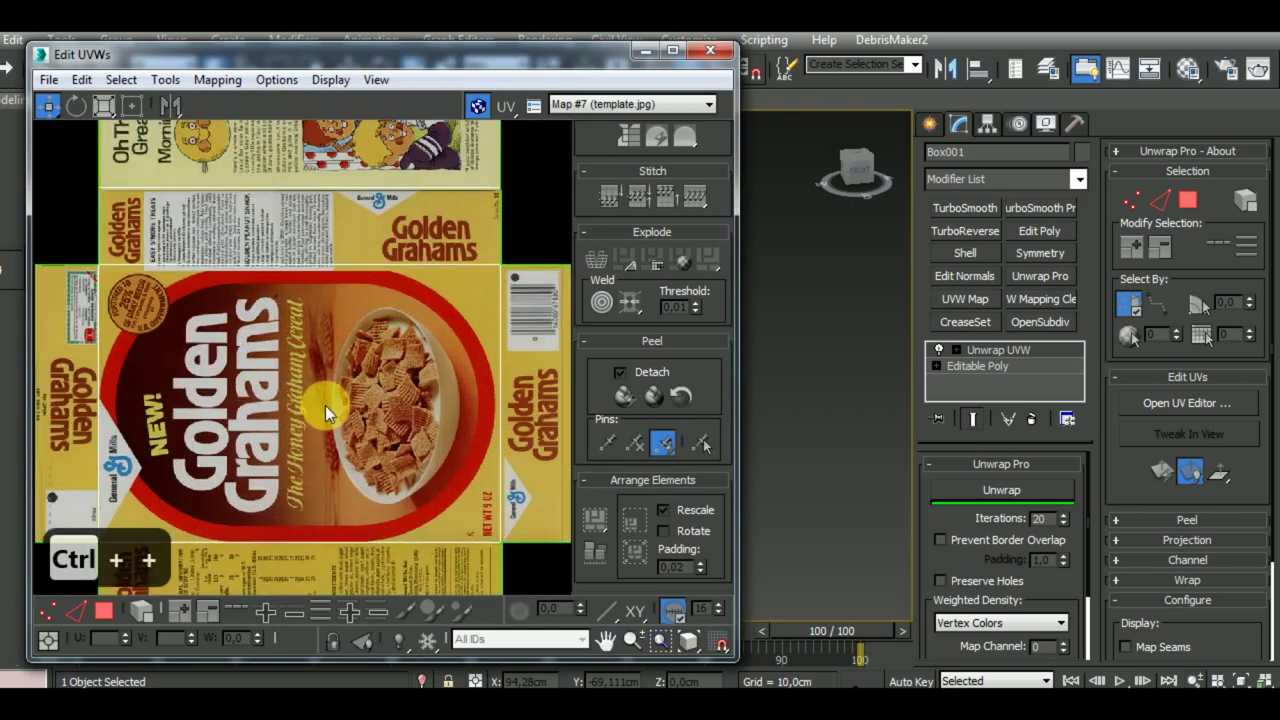
scroll(325, 405, "down", 2)
scroll(329, 411, "down", 1)
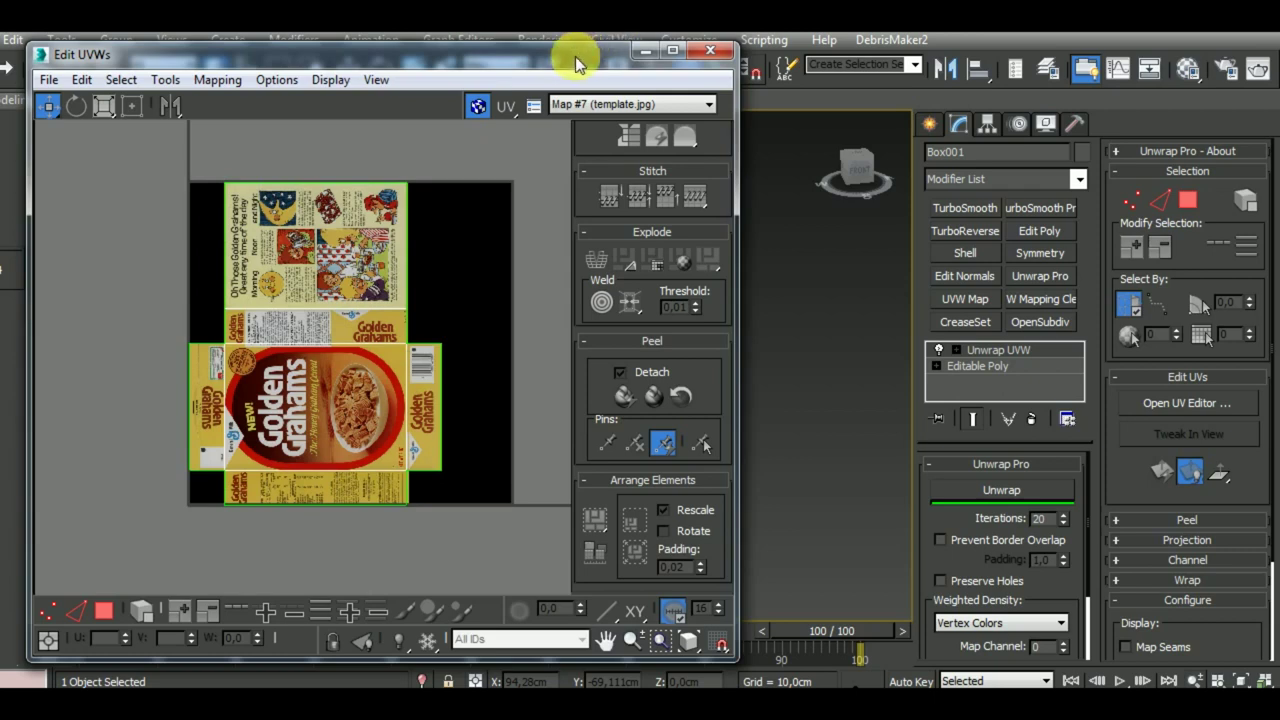
left_click_drag(575, 62, 524, 68)
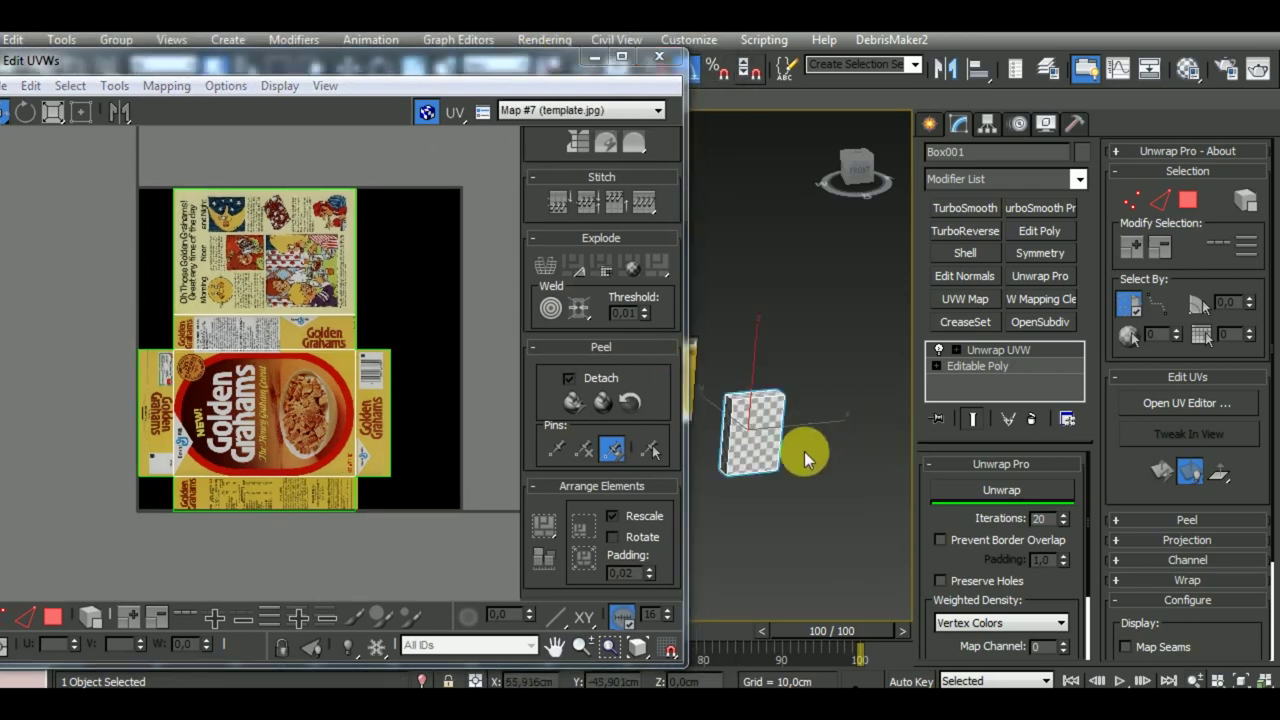
scroll(806, 445, "up", 1)
scroll(807, 420, "up", 1)
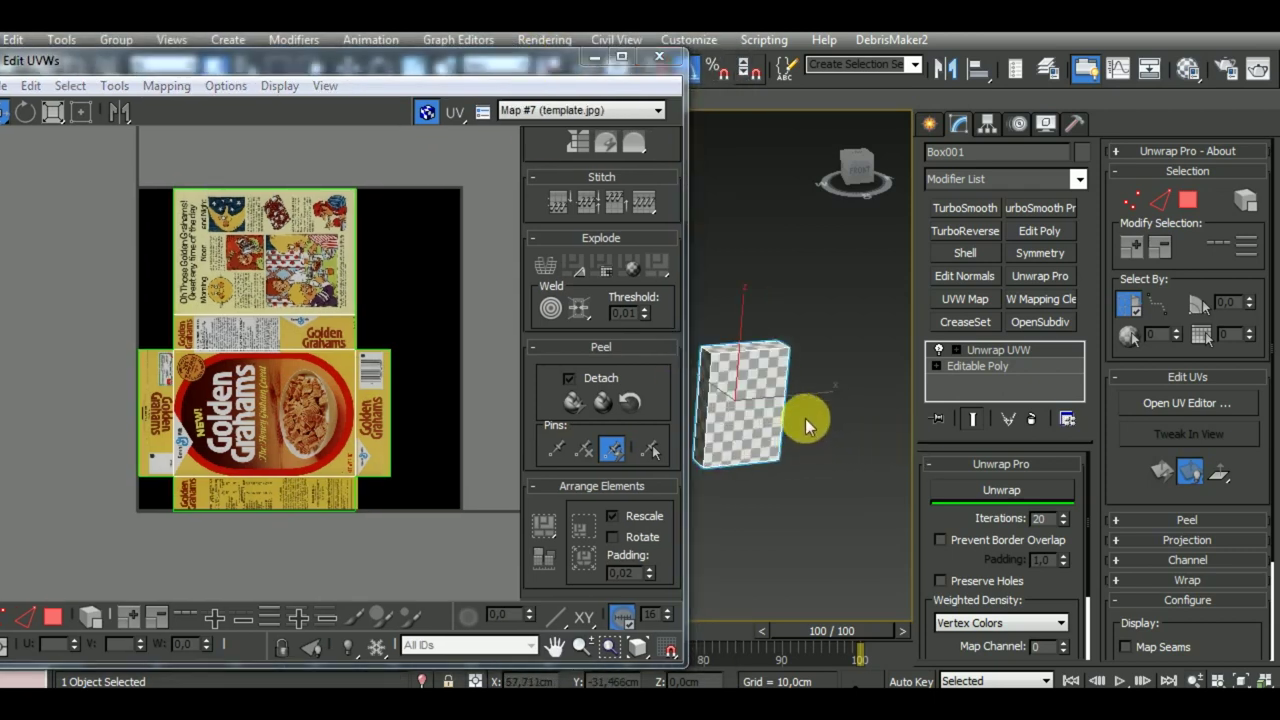
Close the UV editor and reach the box material's Diffuse bitmap settings.
left_click(1190, 69)
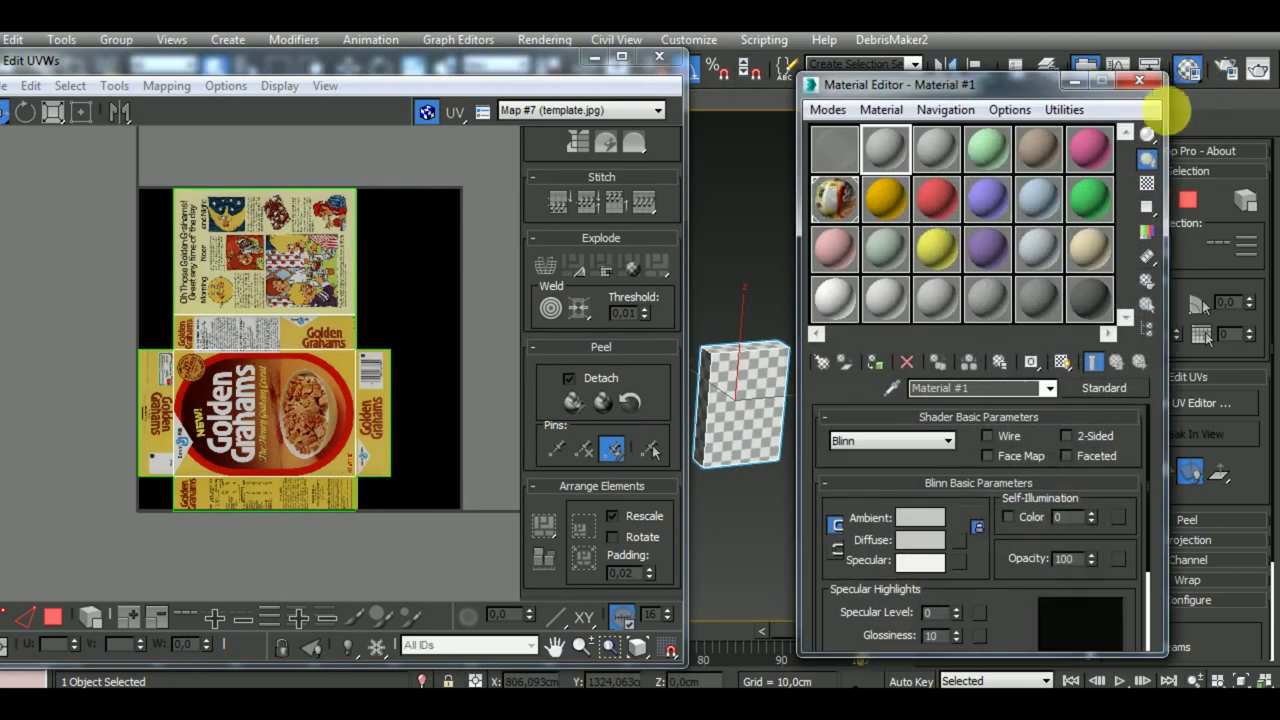
left_click(673, 59)
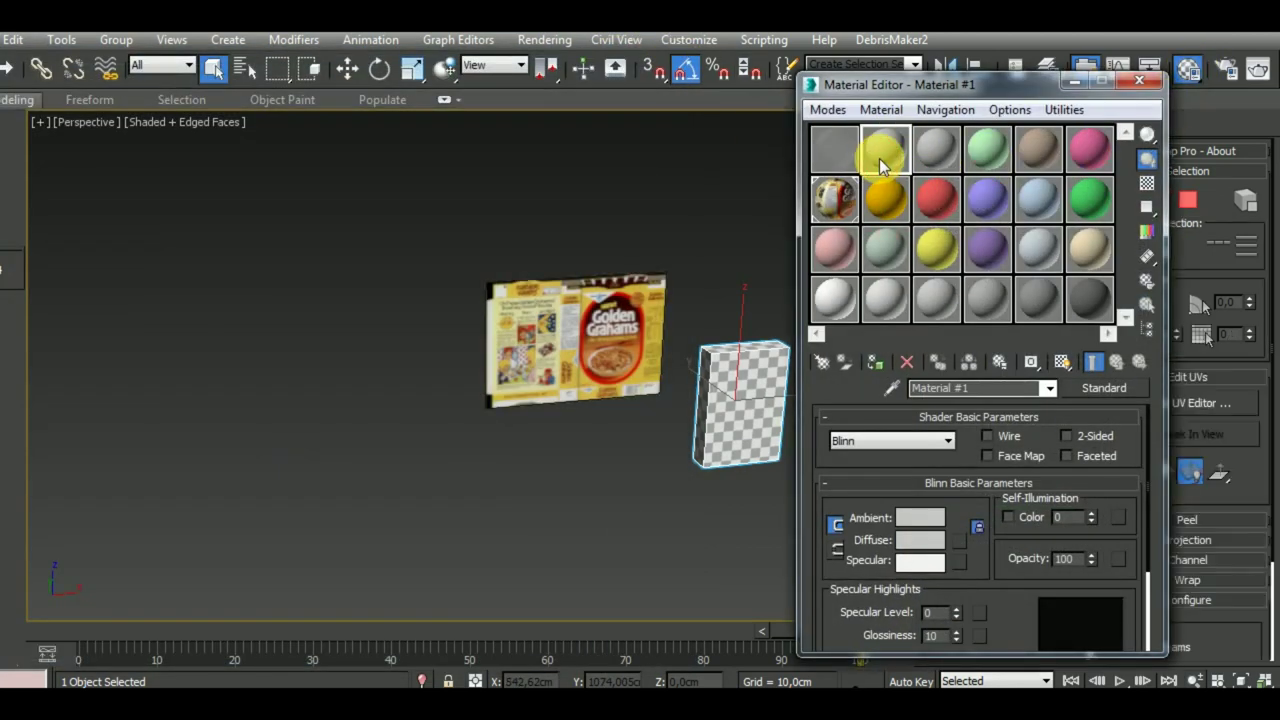
key("m")
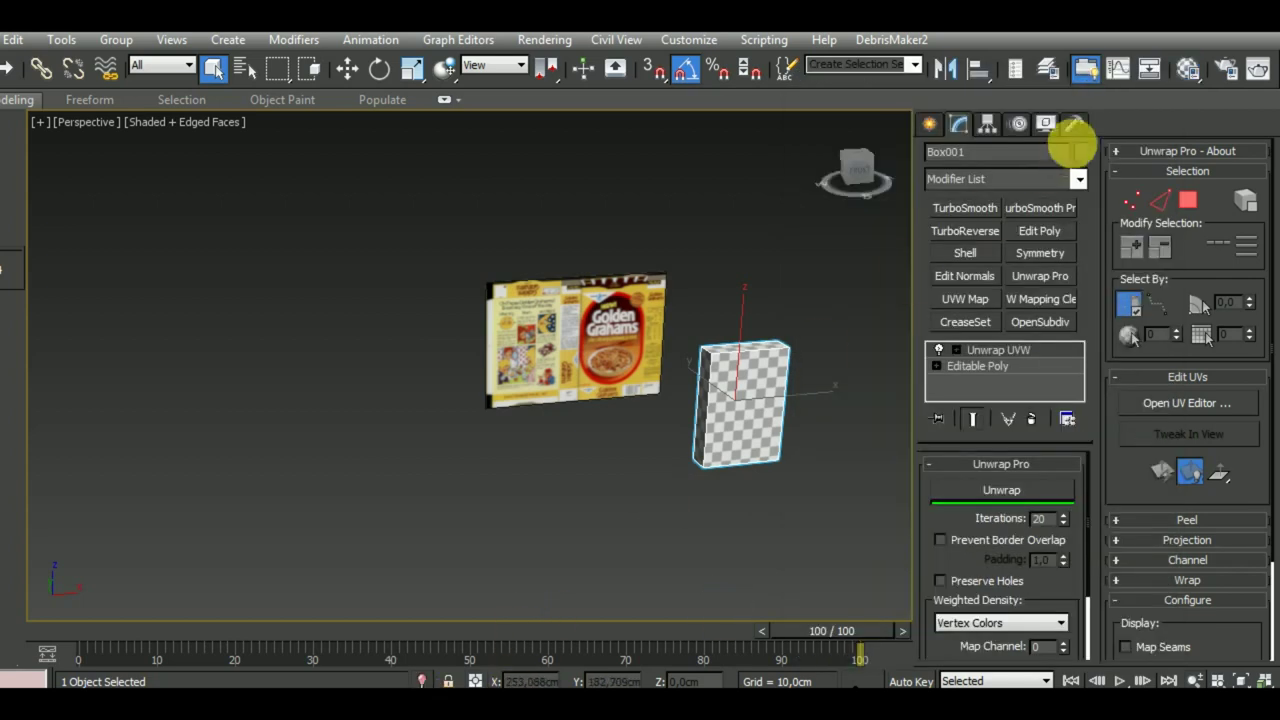
left_click(1186, 71)
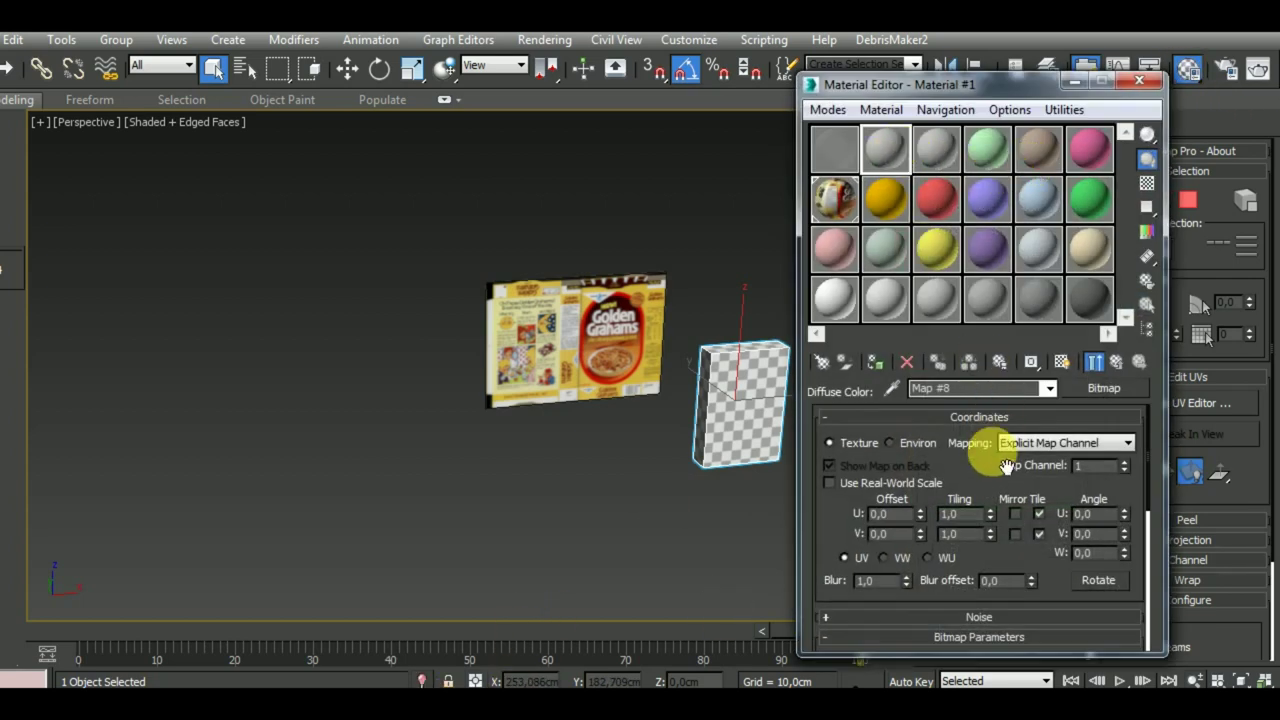
left_click(1116, 361)
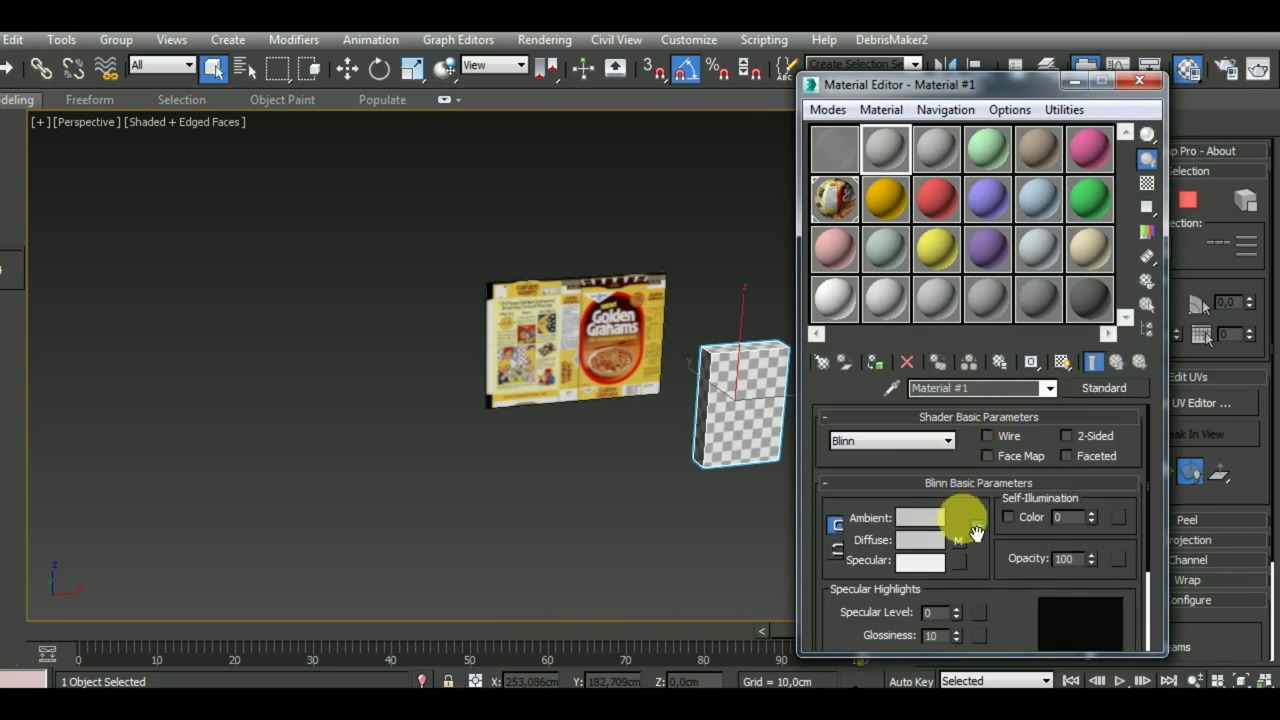
left_click(962, 538)
Load template.jpg as the Diffuse map and show it shaded in the viewport.
scroll(1055, 570, "down", 3)
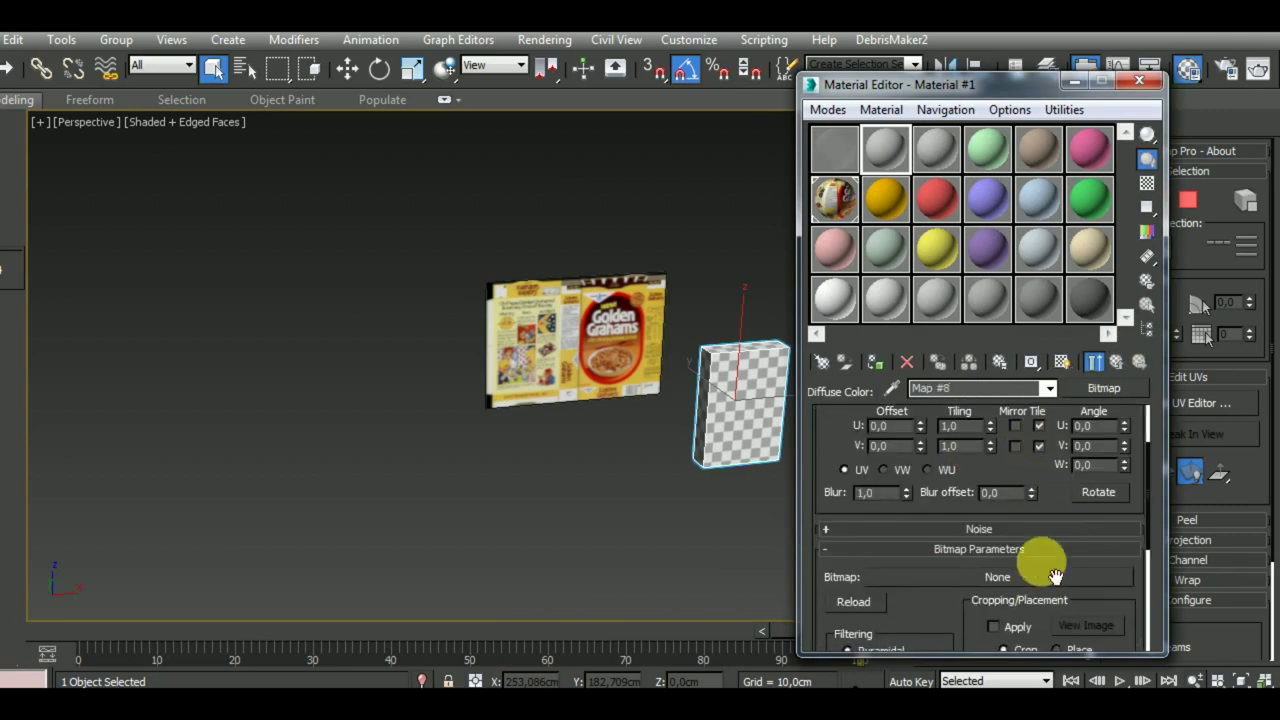
left_click(1050, 576)
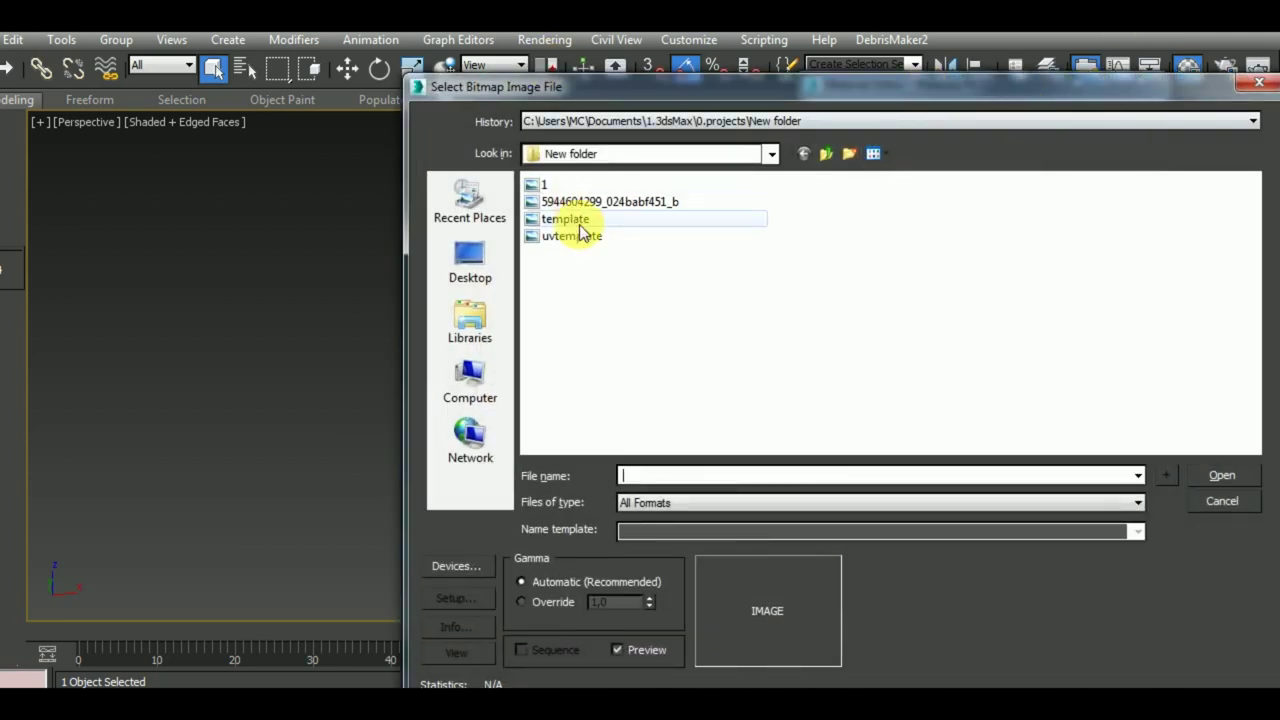
left_click(582, 225)
left_click(1222, 475)
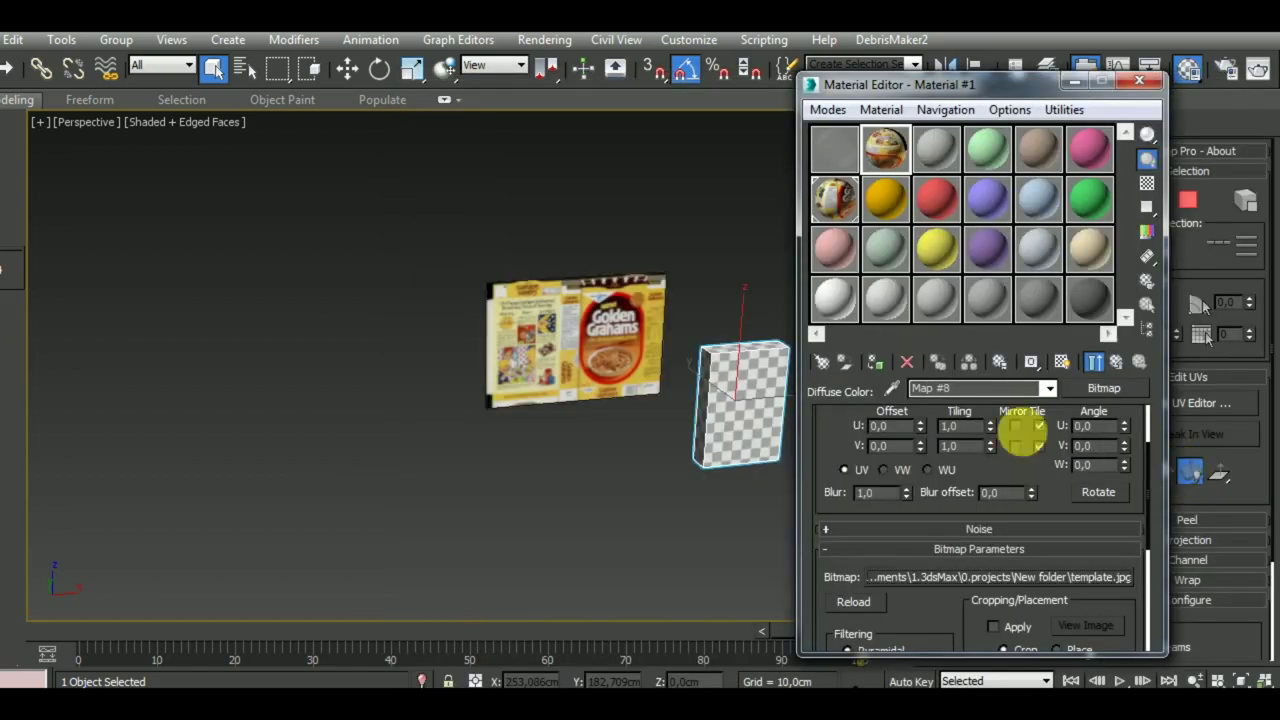
middle_click_drag(663, 471, 499, 484)
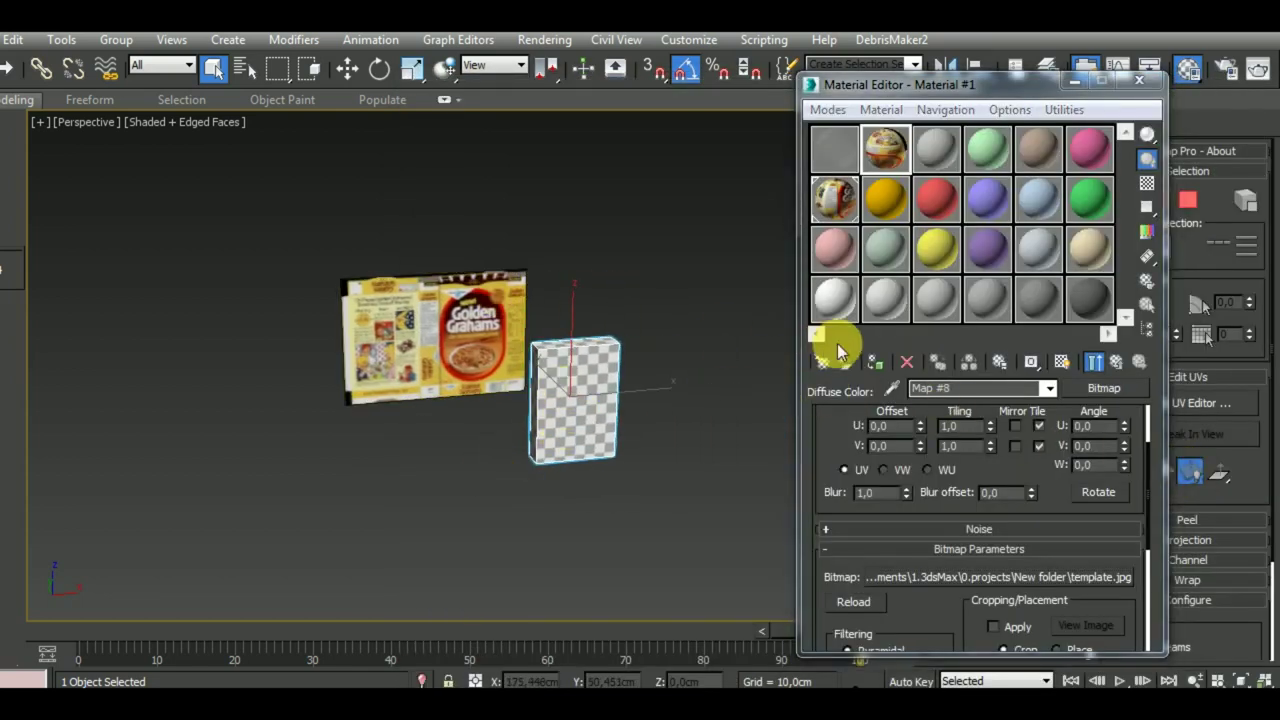
left_click(1062, 362)
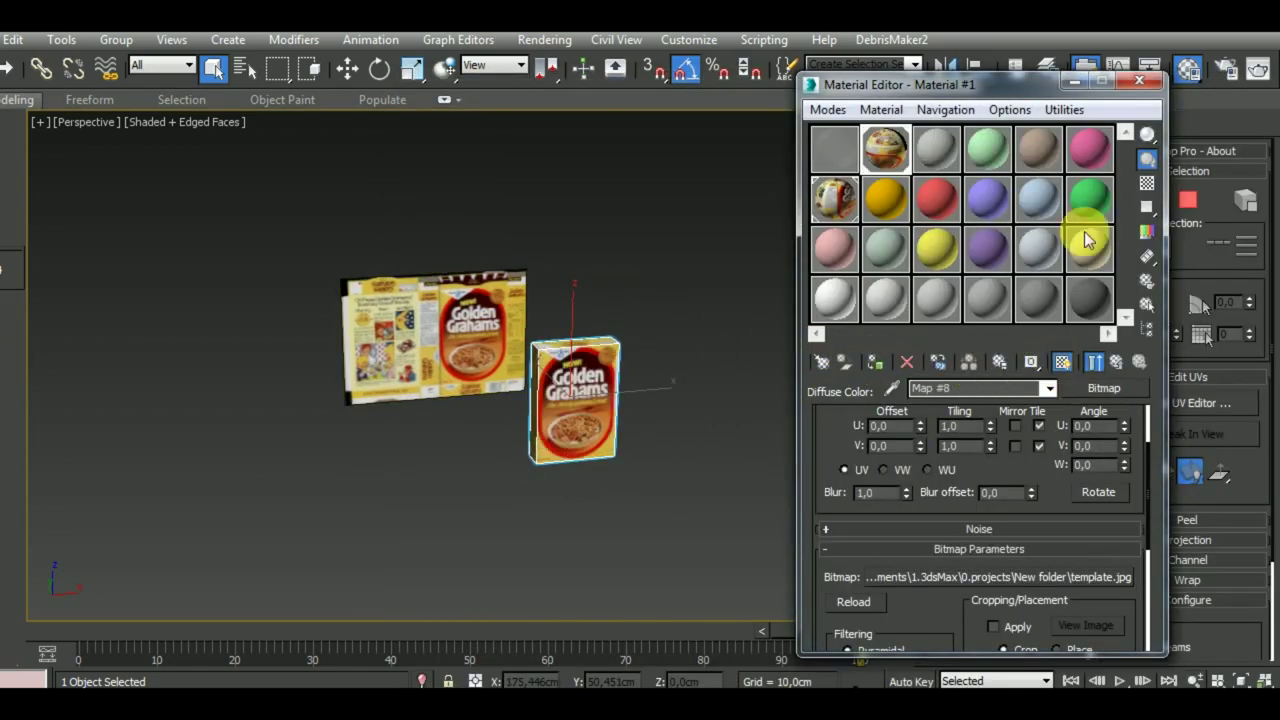
left_click(1141, 84)
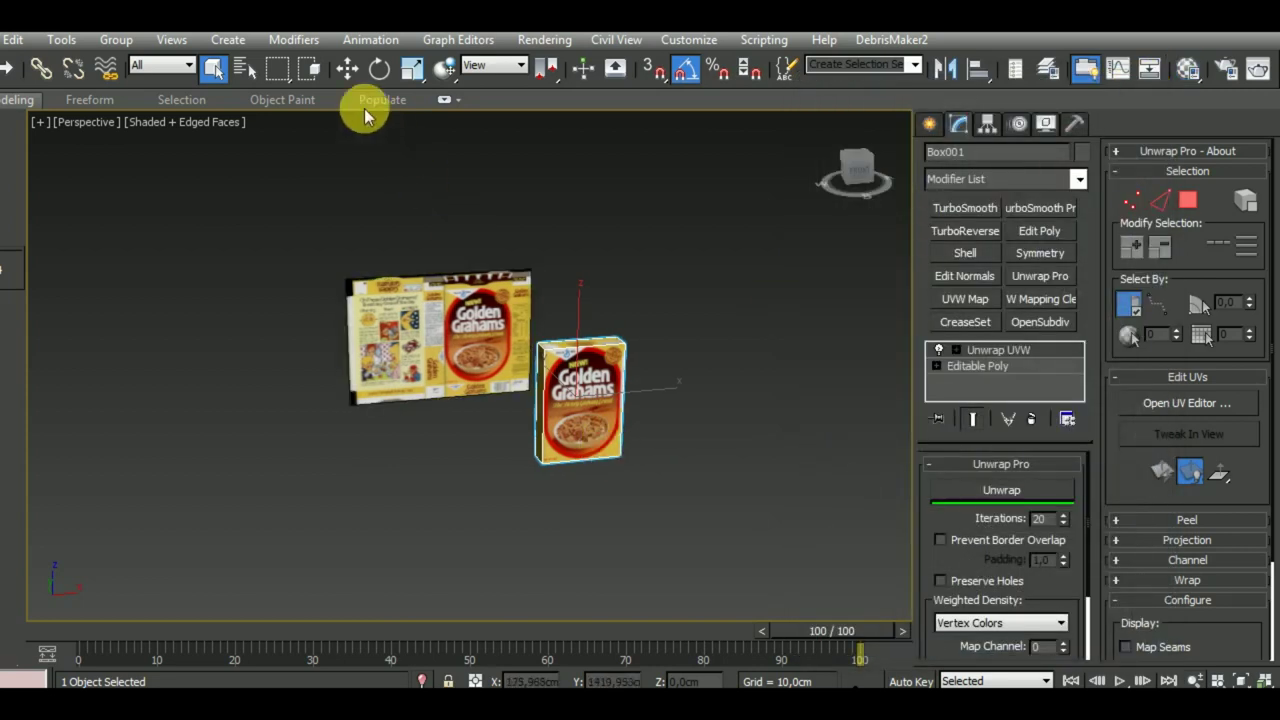
left_click(347, 70)
Delete the flat cereal-box picture plane.
left_click(415, 305)
key("Delete")
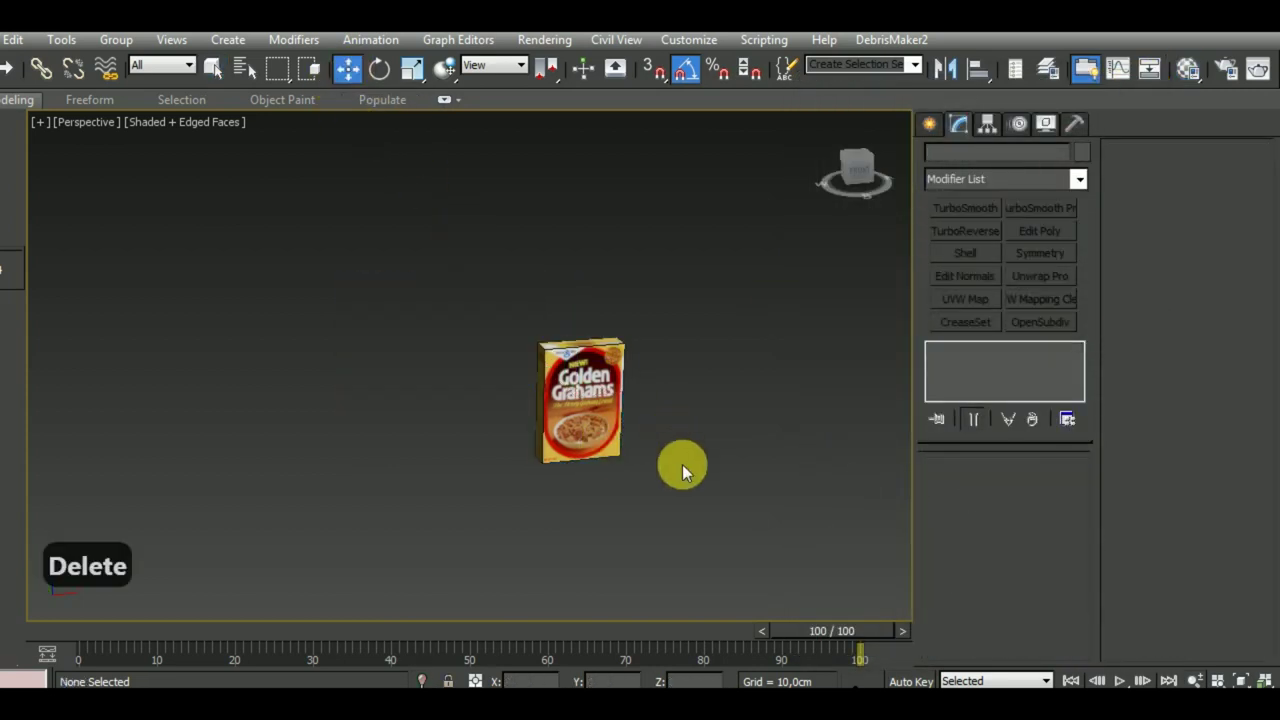
middle_click_drag(682, 464, 659, 472)
scroll(659, 472, "up", 5)
Select the textured Box001 in the Top view and go to the Create panel.
left_click(530, 380)
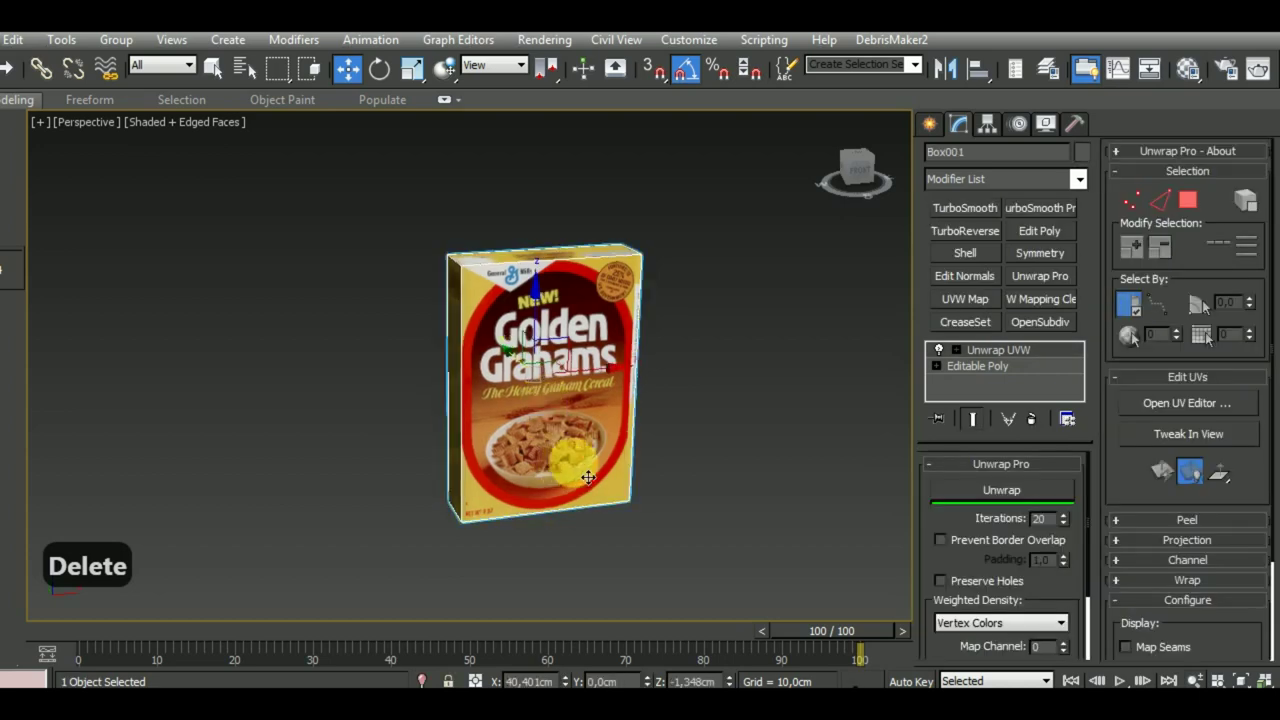
mouse_move(700, 420)
middle_mouse_down("alt")
mouse_move(765, 332)
mouse_move(458, 488)
mouse_move(366, 457)
mouse_move(371, 537)
mouse_move(497, 563)
mouse_move(743, 403)
mouse_move(749, 303)
mouse_move(640, 423)
mouse_move(597, 510)
mouse_move(586, 491)
mouse_move(620, 497)
mouse_move(574, 449)
mouse_move(608, 479)
middle_mouse_up("alt")
key("t")
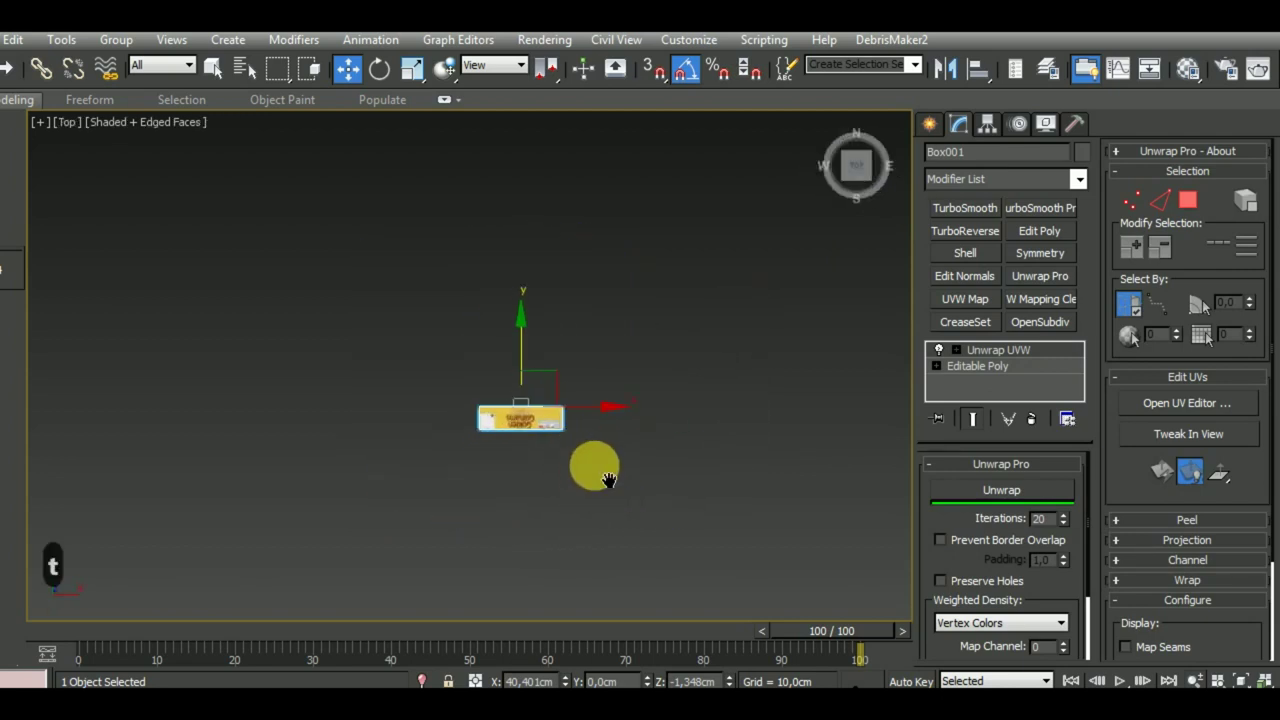
scroll(590, 455, "up", 4)
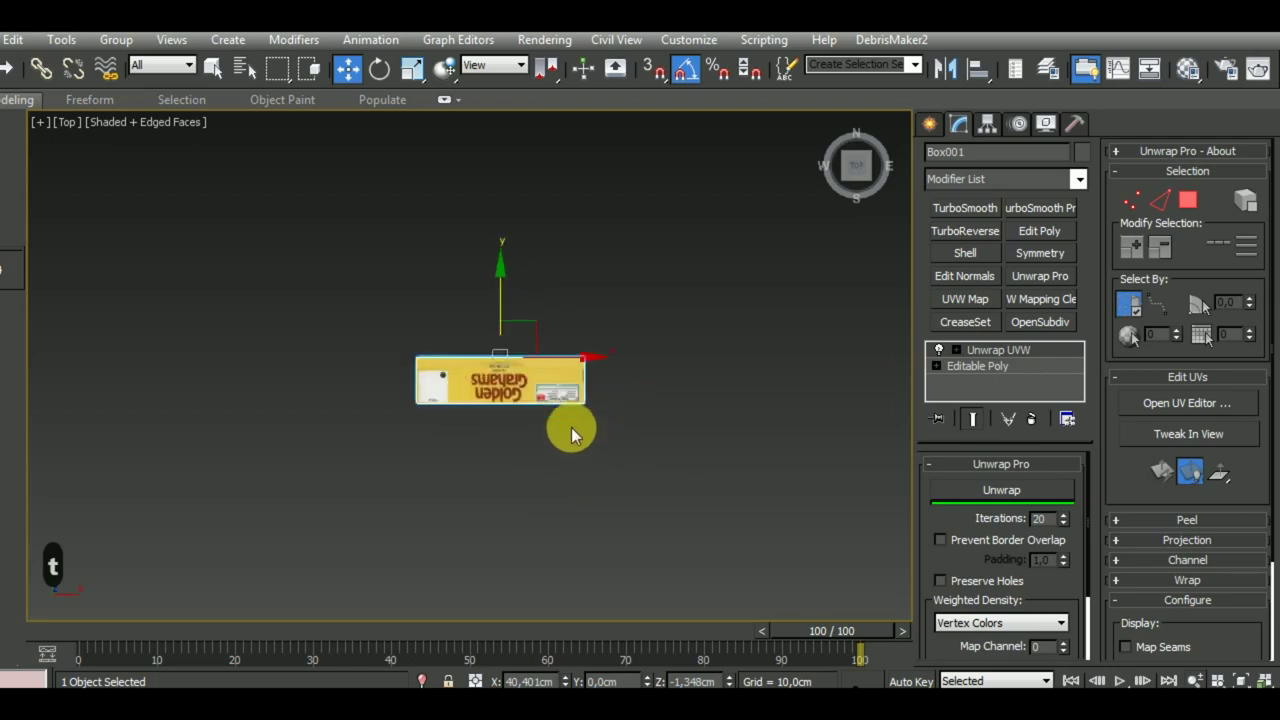
left_click(931, 125)
Draw a large plane in the Top view and centre it at X 0, Y 0.
left_click(1040, 333)
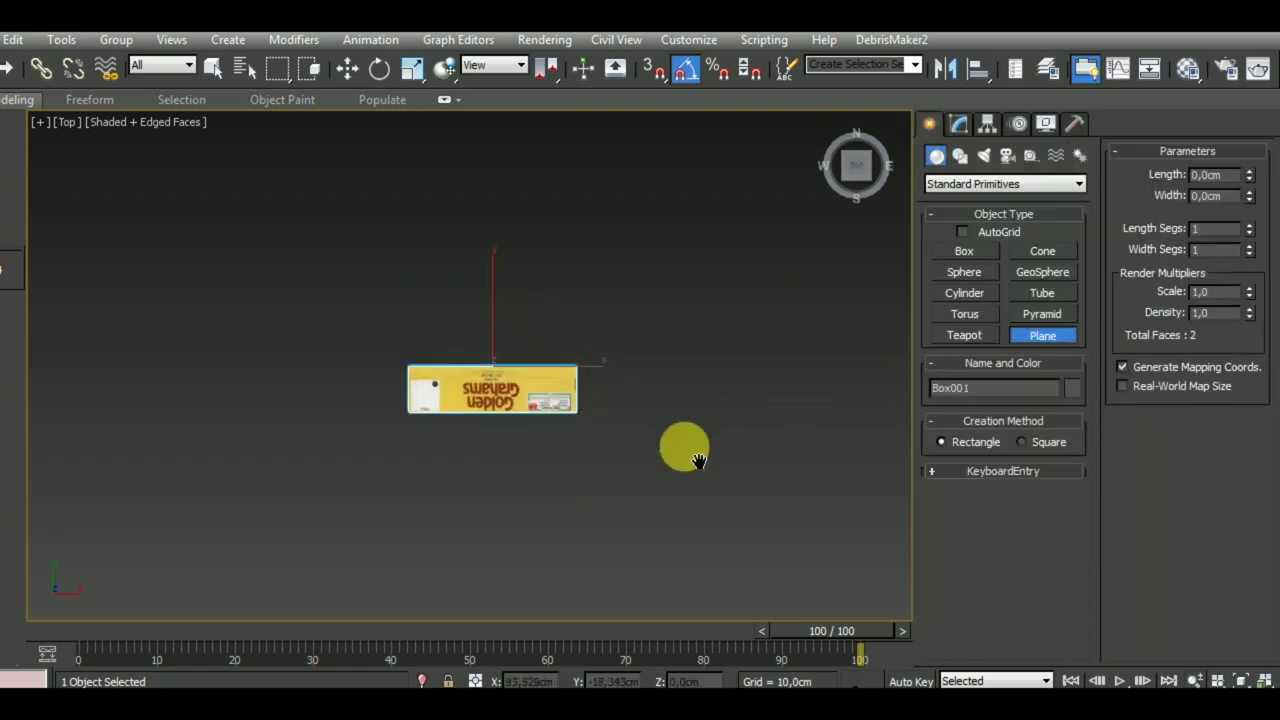
scroll(697, 460, "down", 2)
mouse_move(224, 187)
left_mouse_down()
mouse_move(955, 665)
mouse_move(894, 634)
left_mouse_up()
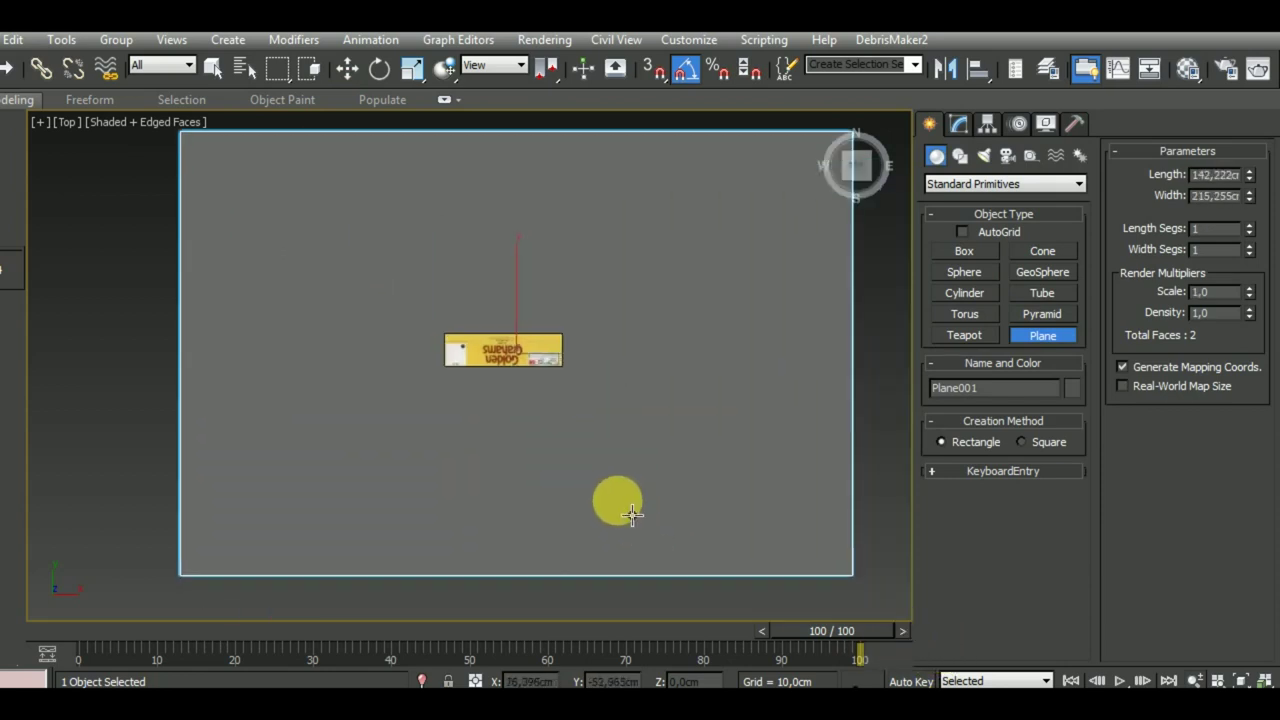
left_click(355, 72)
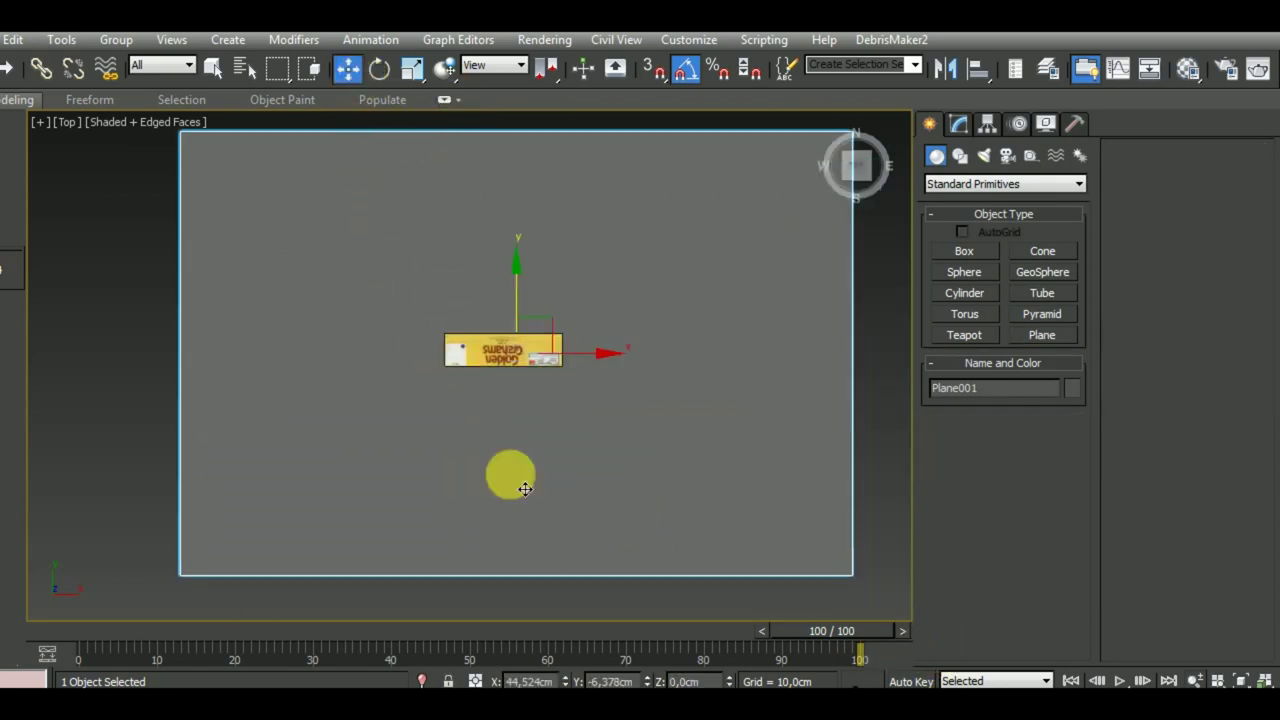
right_click(565, 681)
right_click(646, 678)
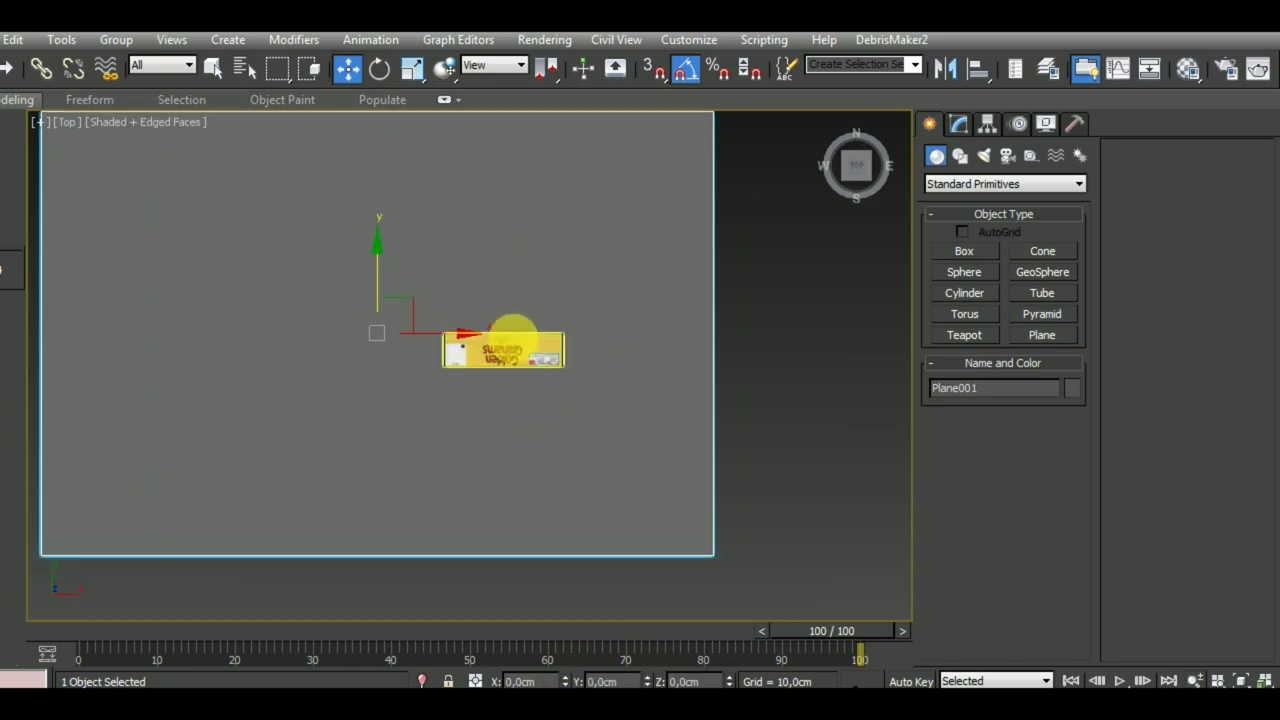
Reset the cereal box's X position to 0.
left_click(512, 340)
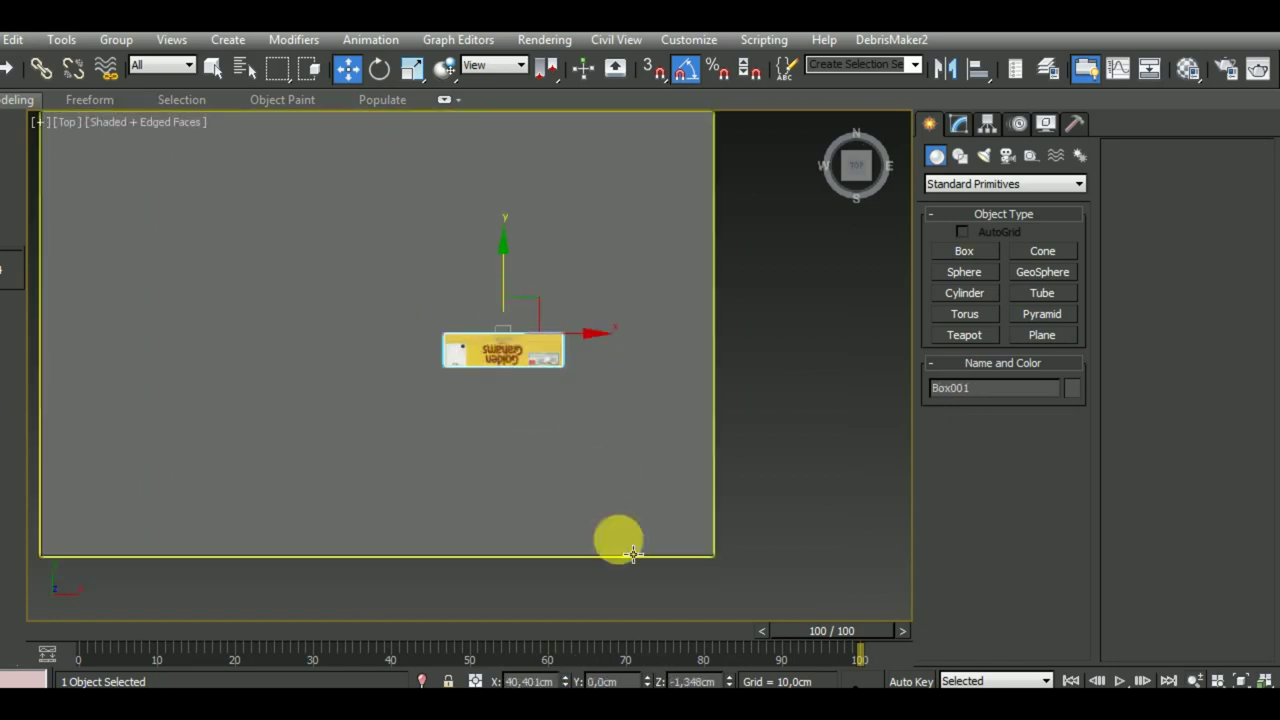
right_click(565, 681)
middle_click_drag(531, 434, 598, 457)
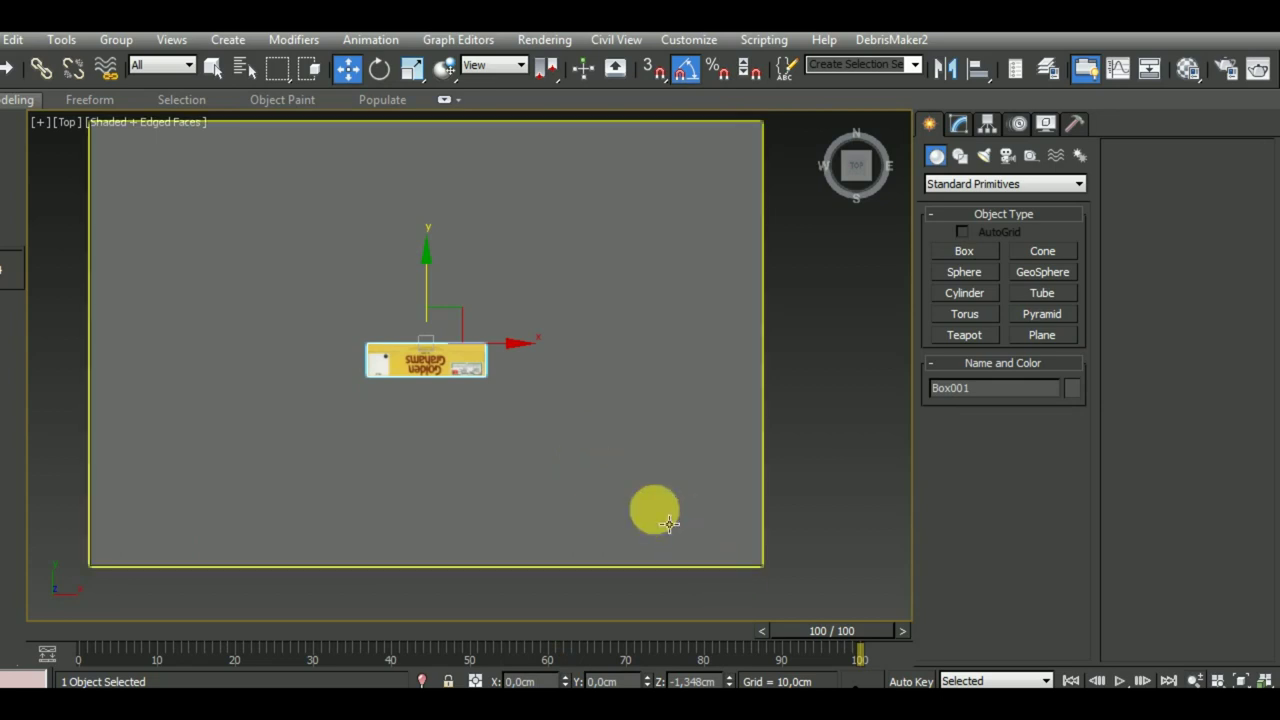
In the Front view, move the box so its bottom rests on the plane.
key("f")
scroll(674, 508, "down", 3)
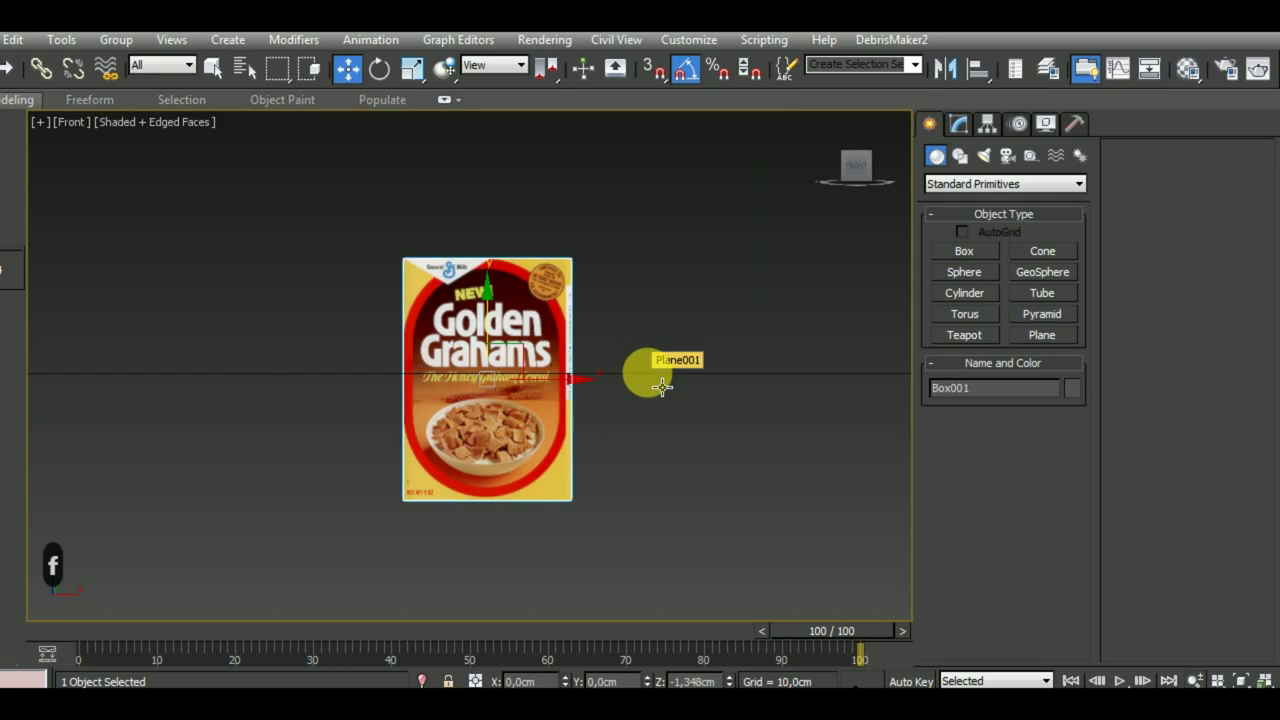
left_click_drag(496, 334, 523, 205)
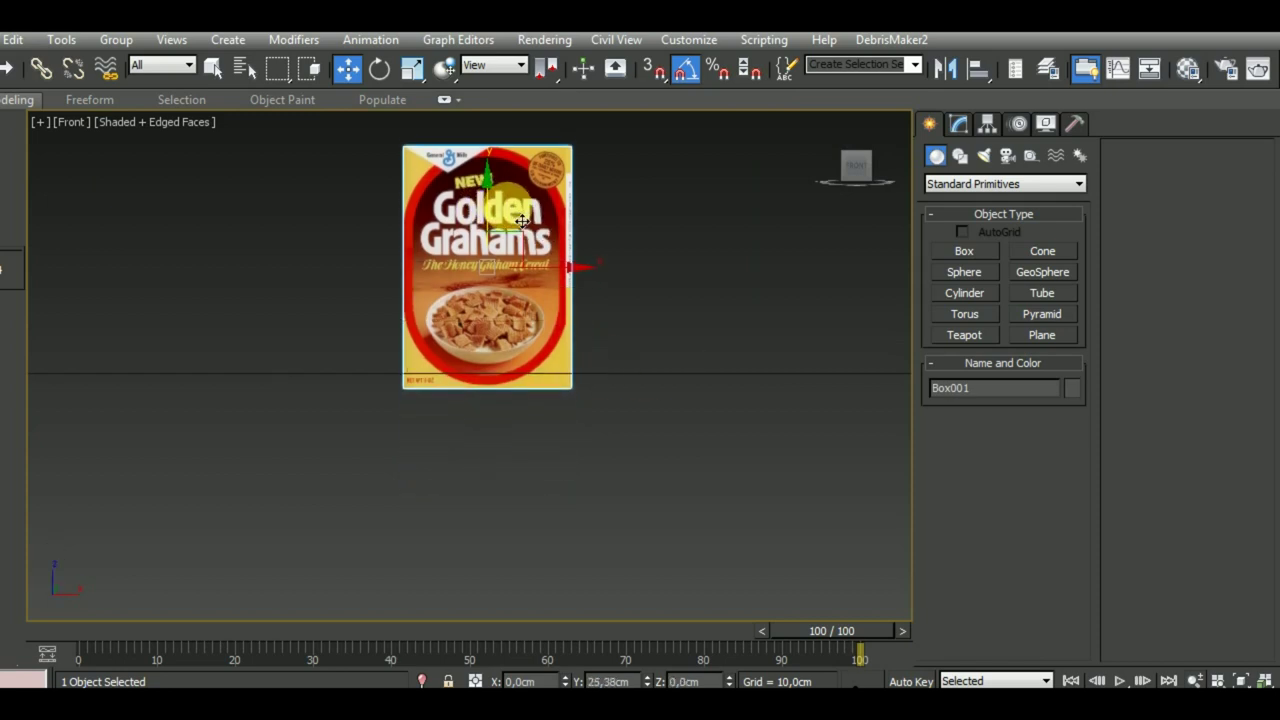
scroll(537, 417, "up", 2)
scroll(575, 370, "up", 3)
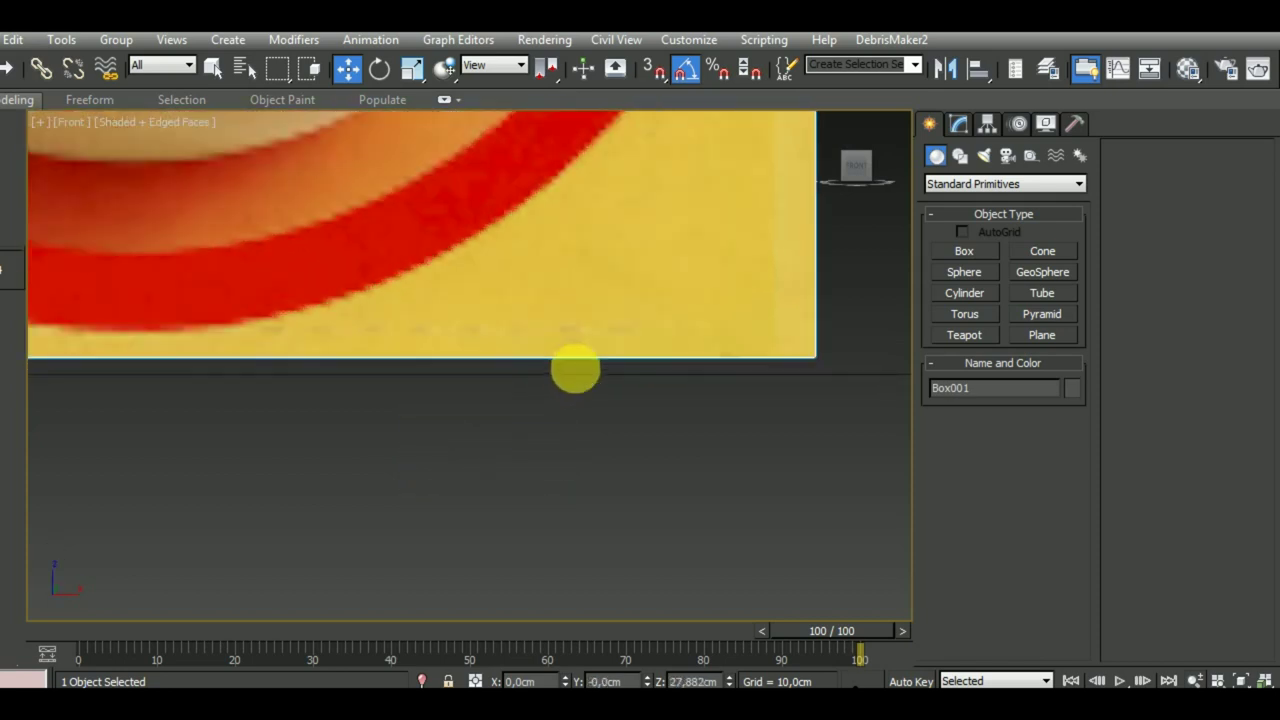
mouse_move(663, 357)
left_mouse_down()
mouse_move(664, 371)
mouse_move(805, 355)
mouse_move(820, 366)
left_mouse_up()
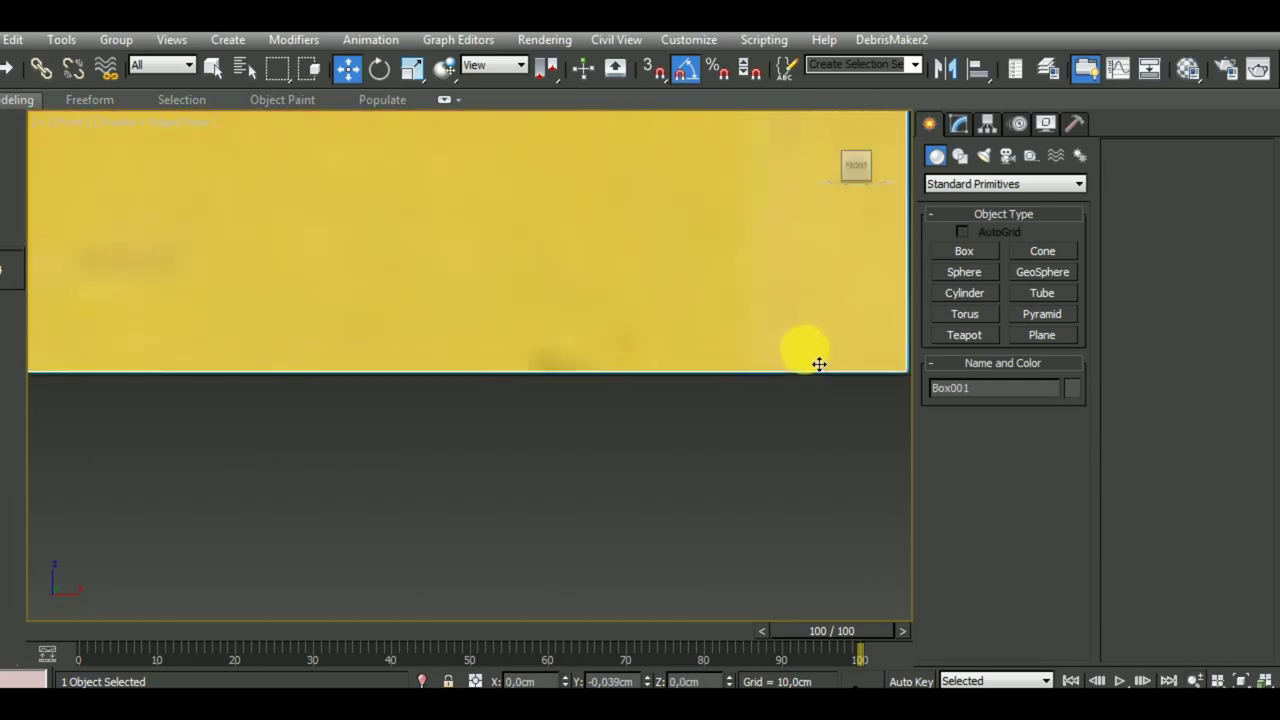
scroll(564, 440, "down", 4)
key("p")
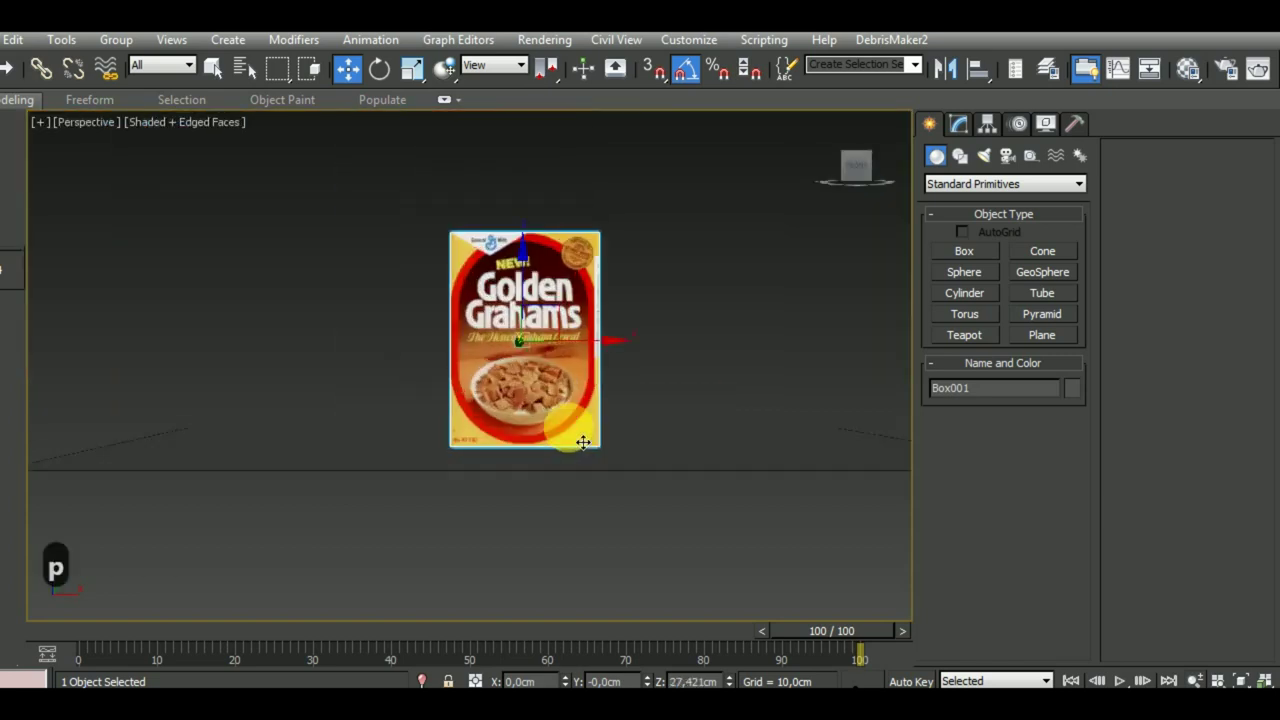
mouse_move(580, 434)
middle_mouse_down("alt")
mouse_move(549, 451)
mouse_move(614, 580)
mouse_move(571, 463)
middle_mouse_up("alt")
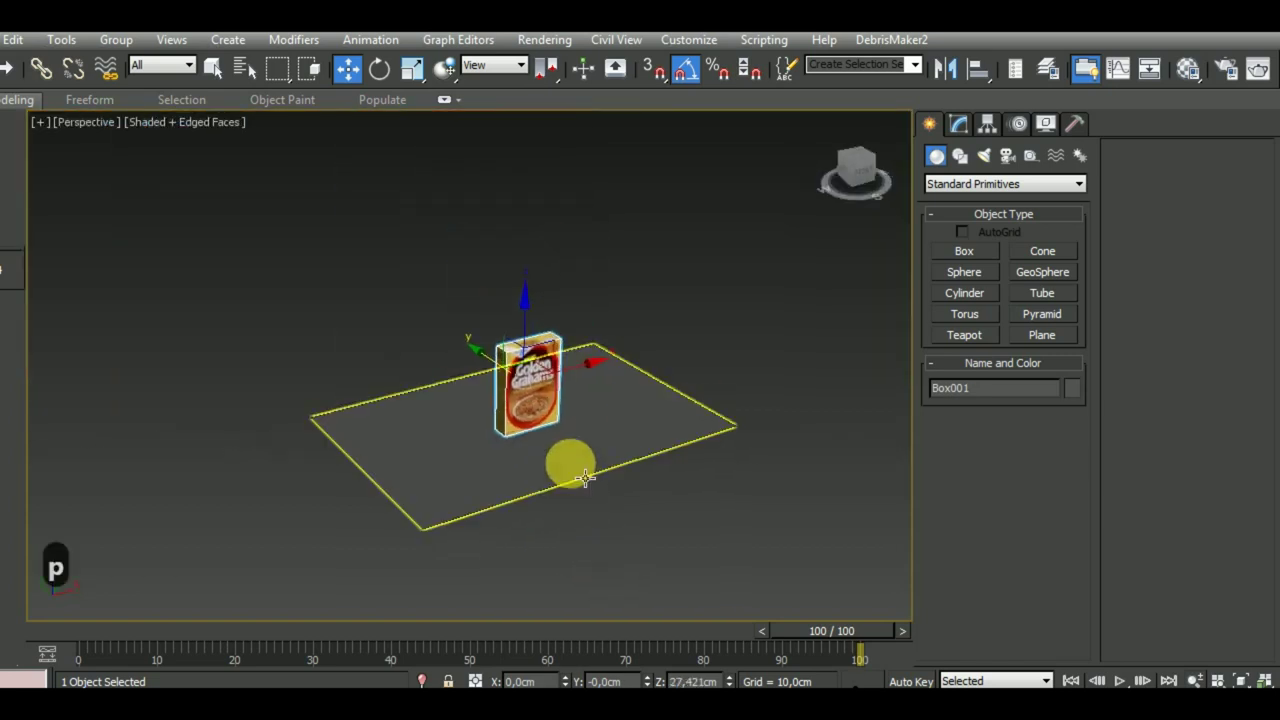
left_click(571, 463)
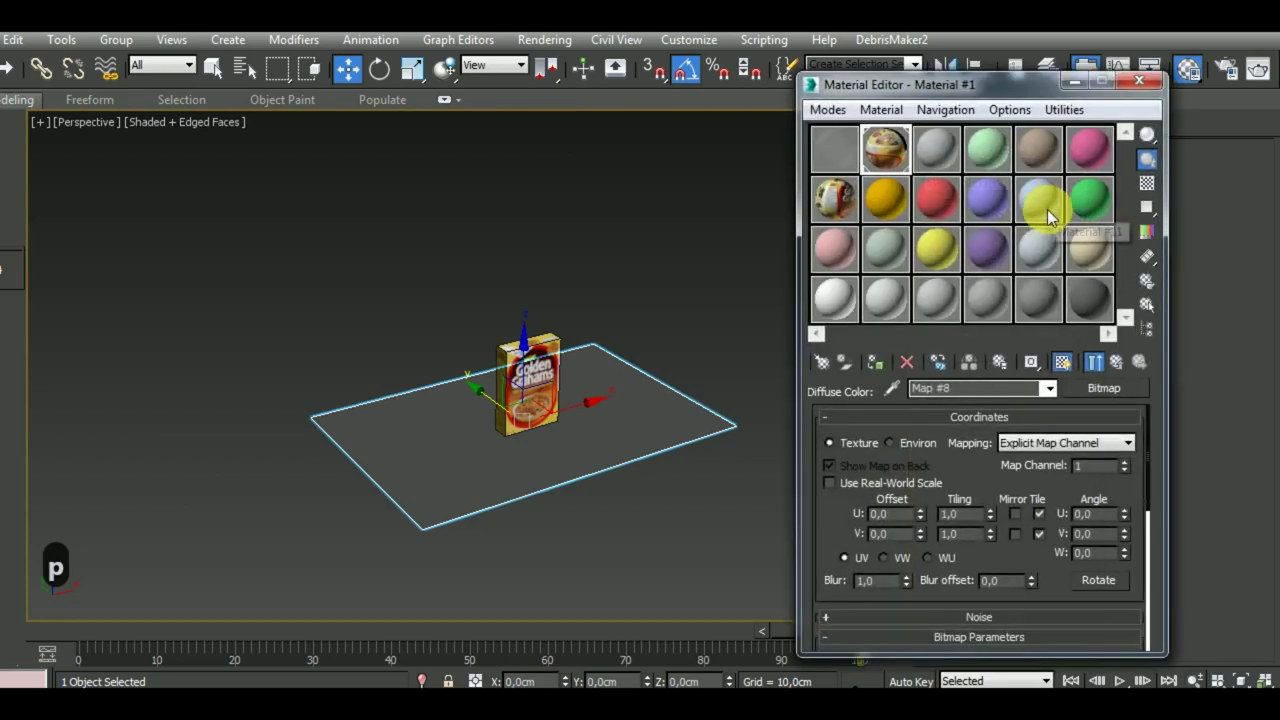
Assign Material #19, a white-diffuse VRayMtl, to the floor plane.
left_click(836, 295)
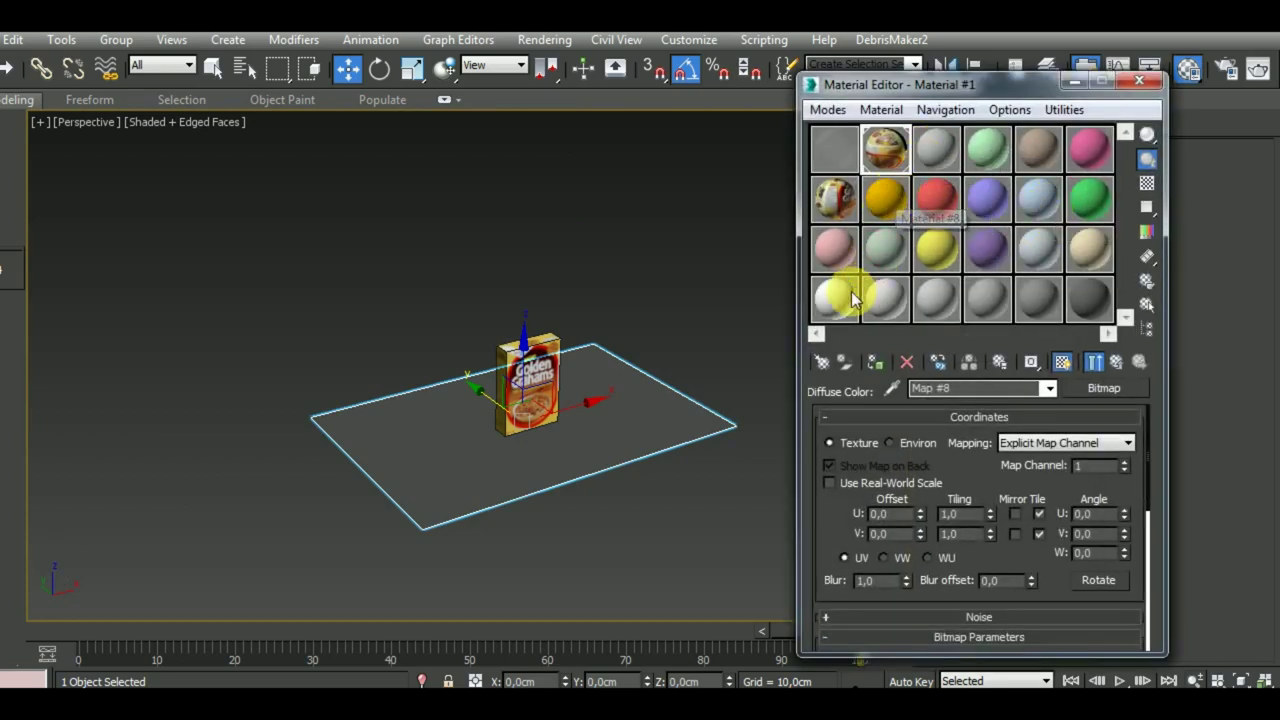
left_click(884, 363)
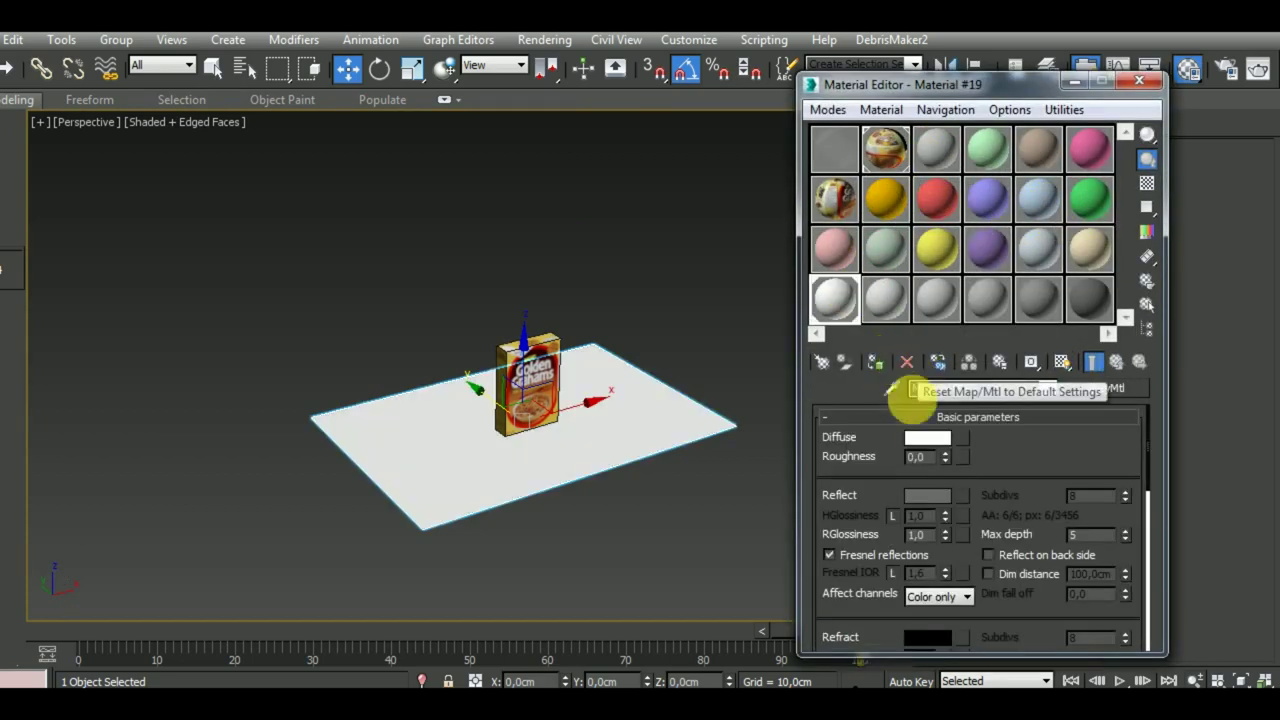
left_click(925, 437)
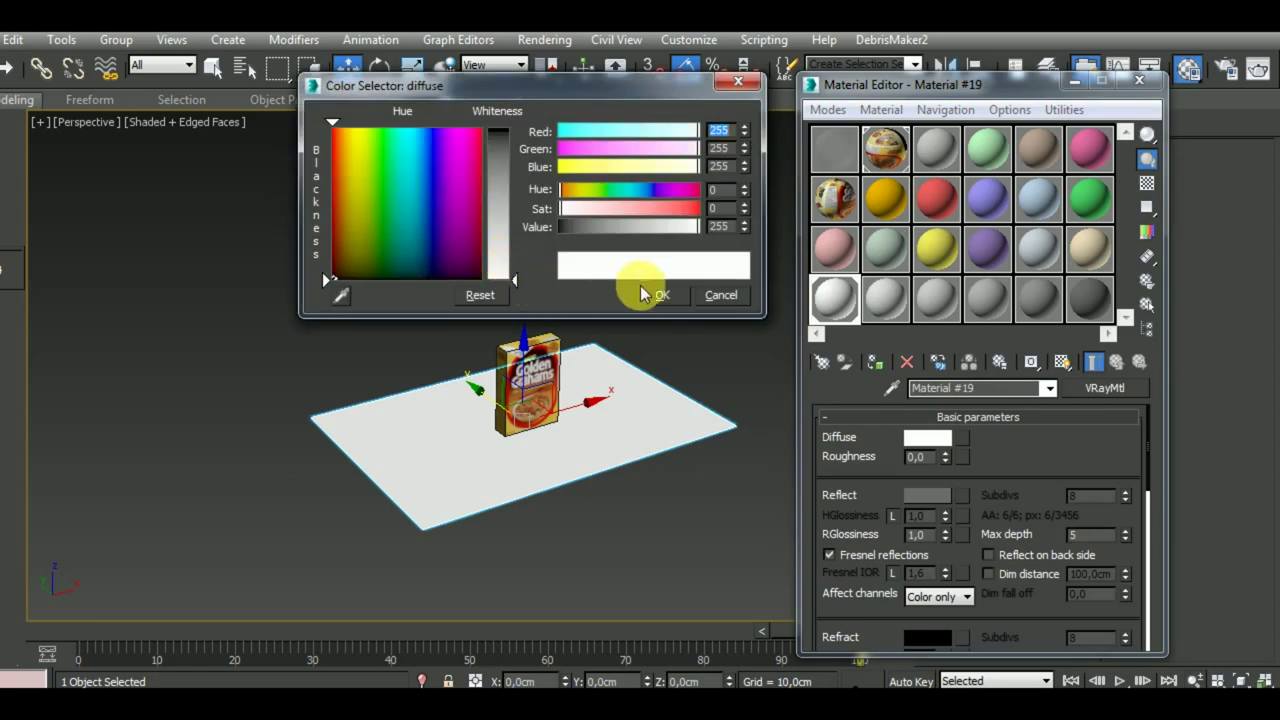
left_click(662, 295)
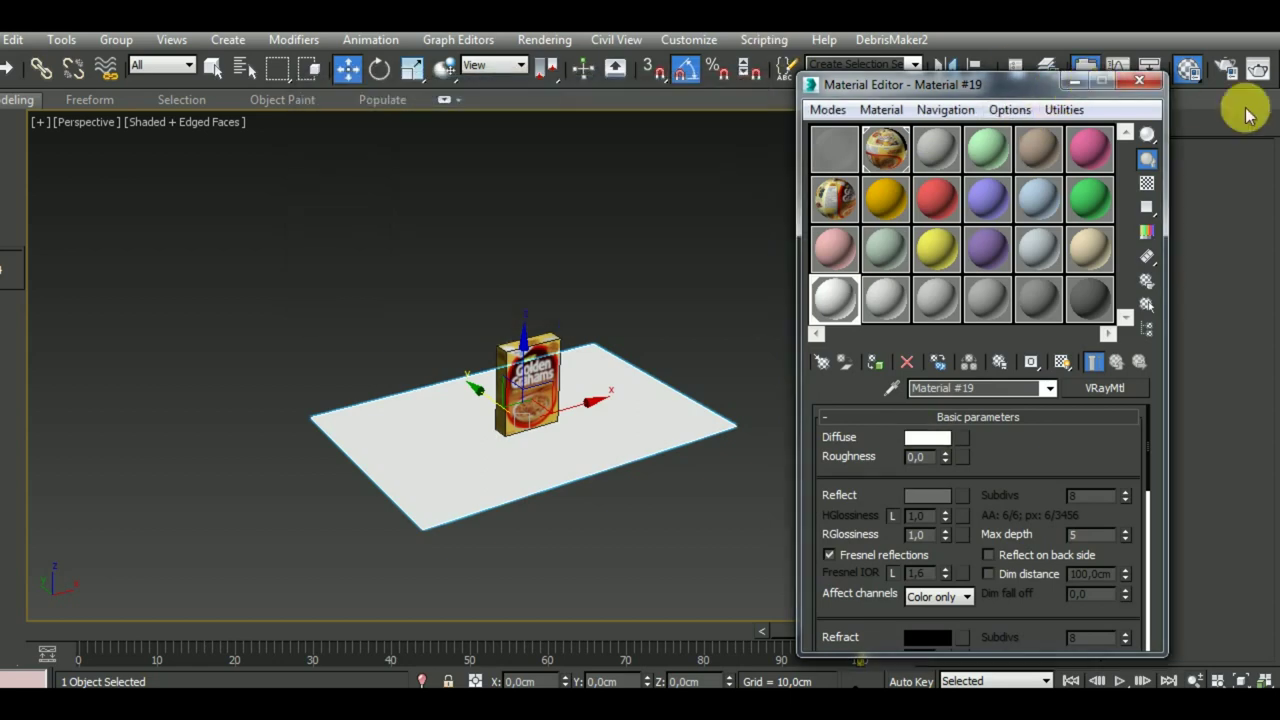
left_click(1140, 82)
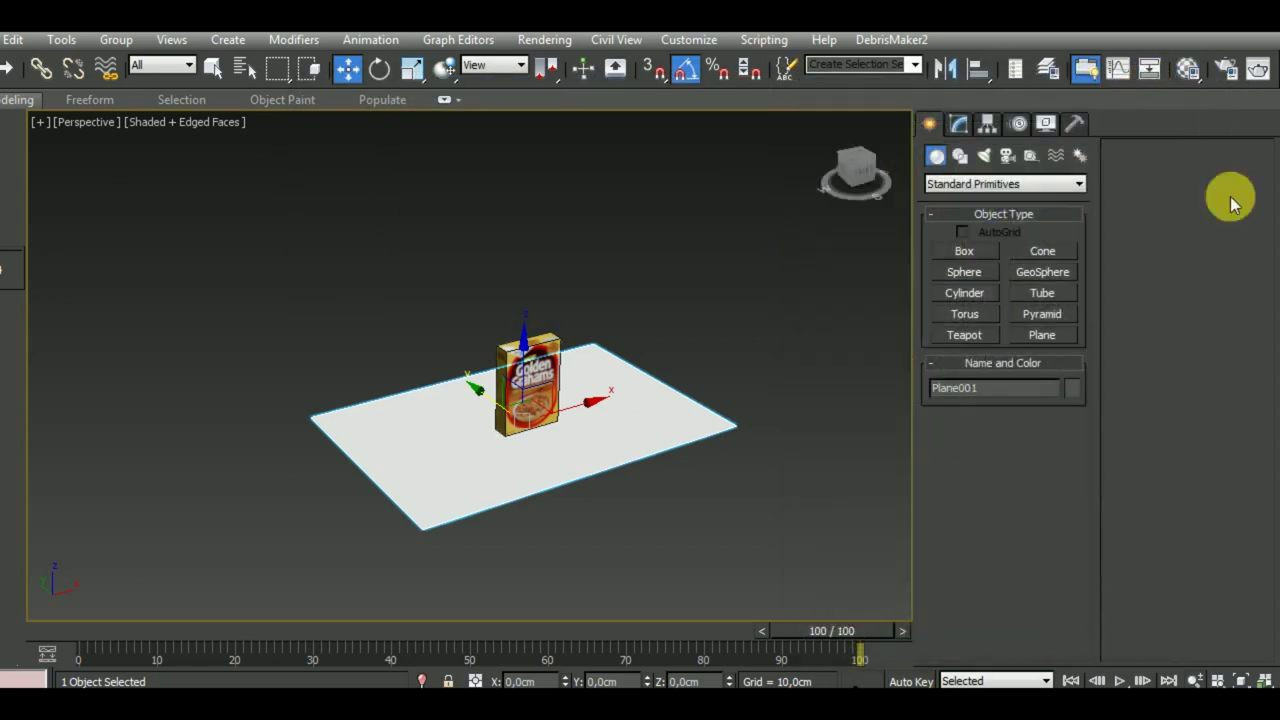
Enlarge Plane001 to roughly 282 × 282 cm, convert it to Editable Poly, and enter Edge mode.
left_click(959, 123)
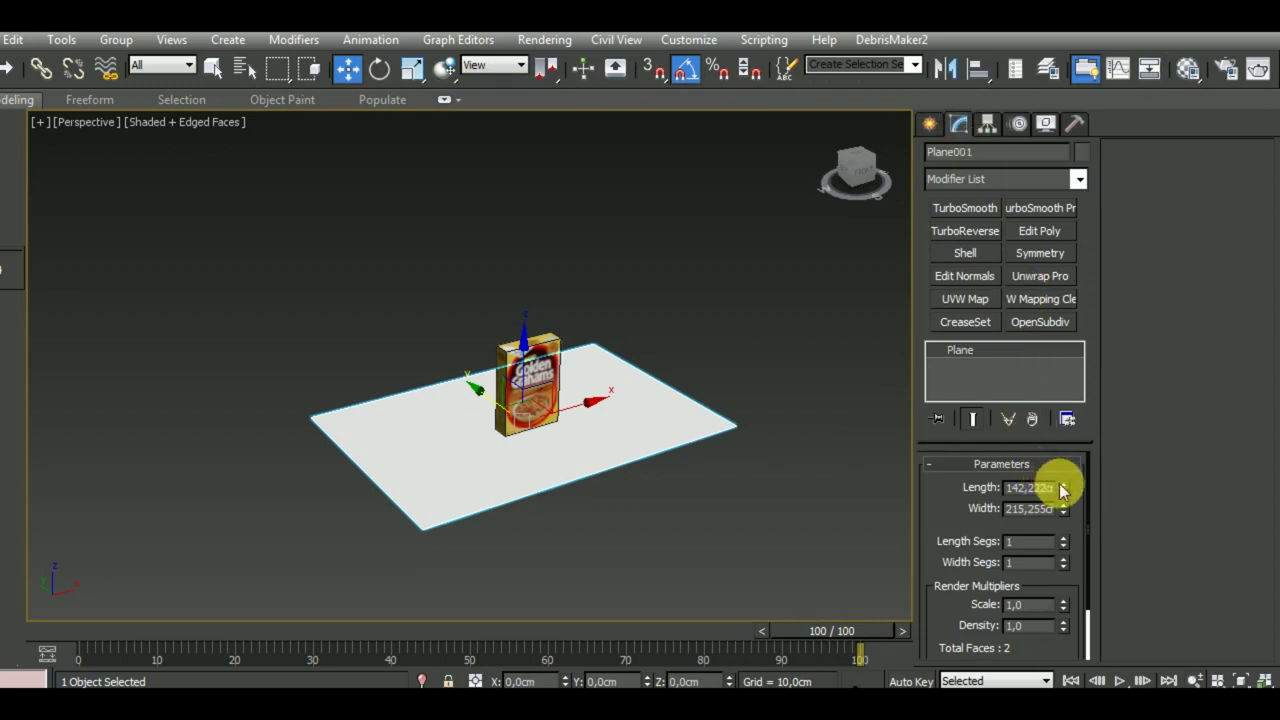
left_click_drag(1065, 489, 1066, 443)
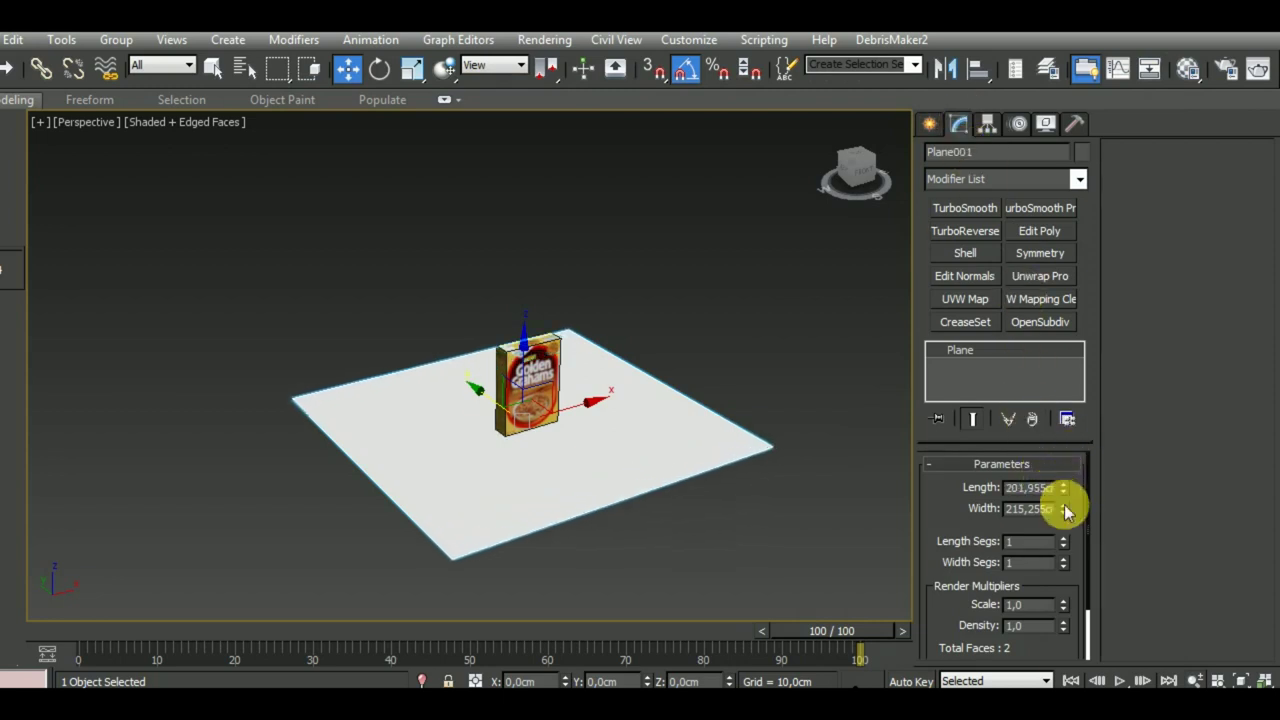
mouse_move(1063, 508)
left_mouse_down()
mouse_move(1081, 500)
mouse_move(1063, 480)
left_mouse_up()
right_click(1011, 354)
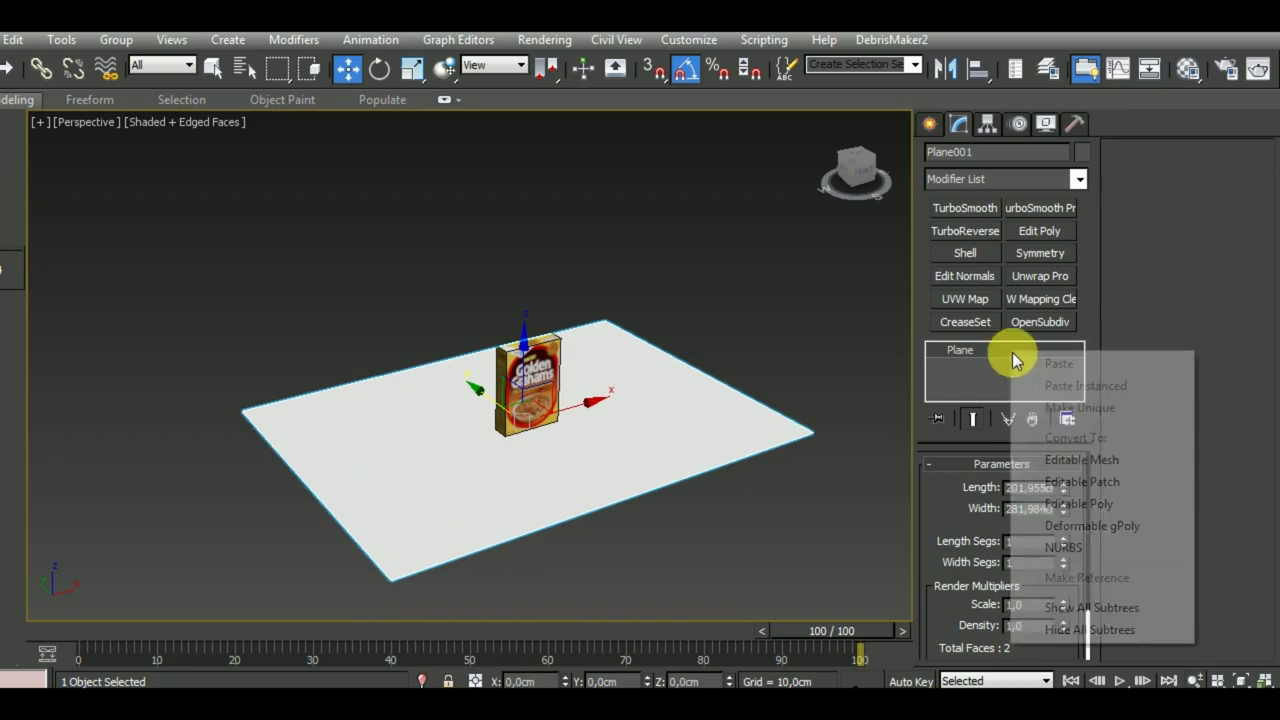
left_click(1070, 508)
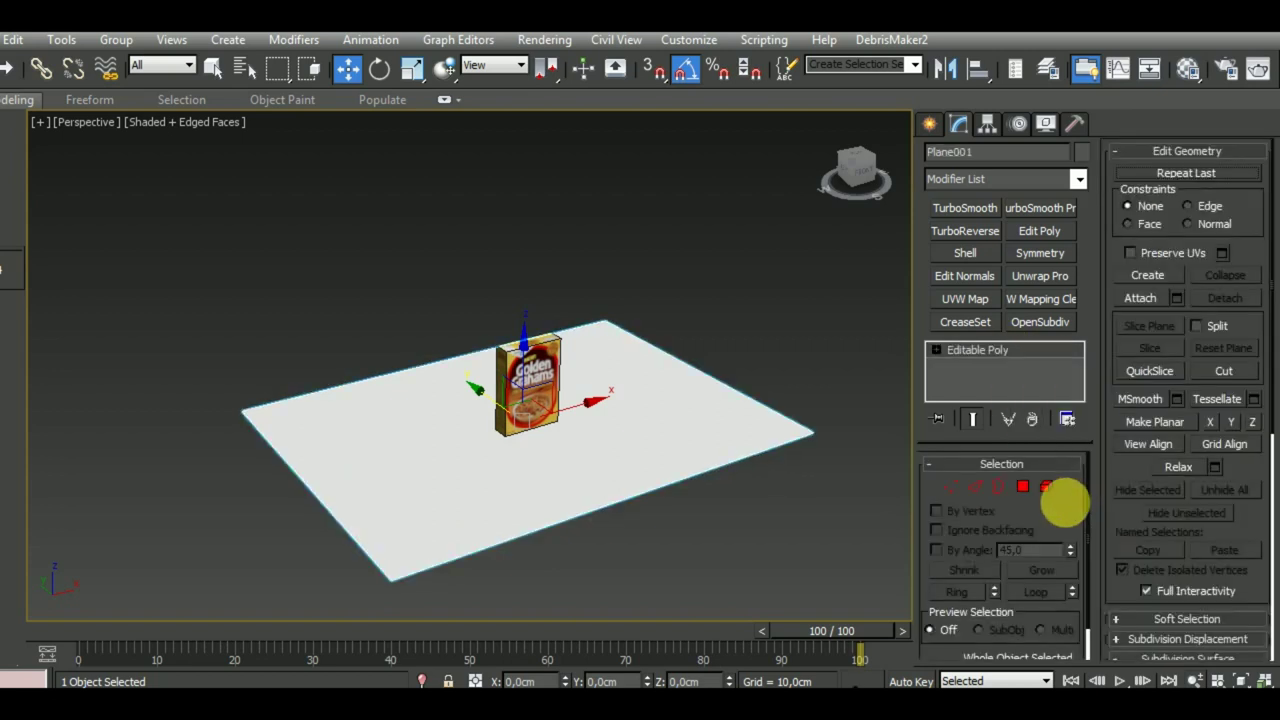
left_click(973, 487)
Raise the plane's back edge into a vertical back wall.
left_click(425, 387)
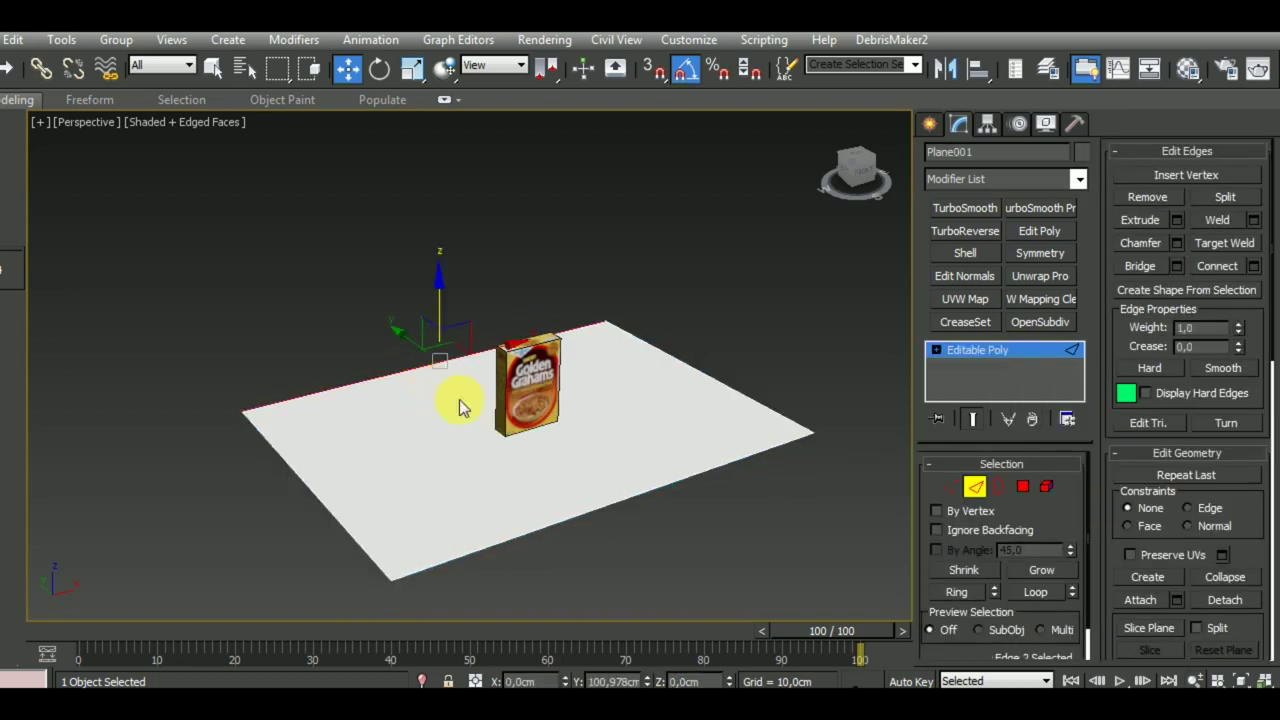
middle_click_drag(457, 400, 500, 440)
left_click_drag(480, 357, 512, 143, "shift")
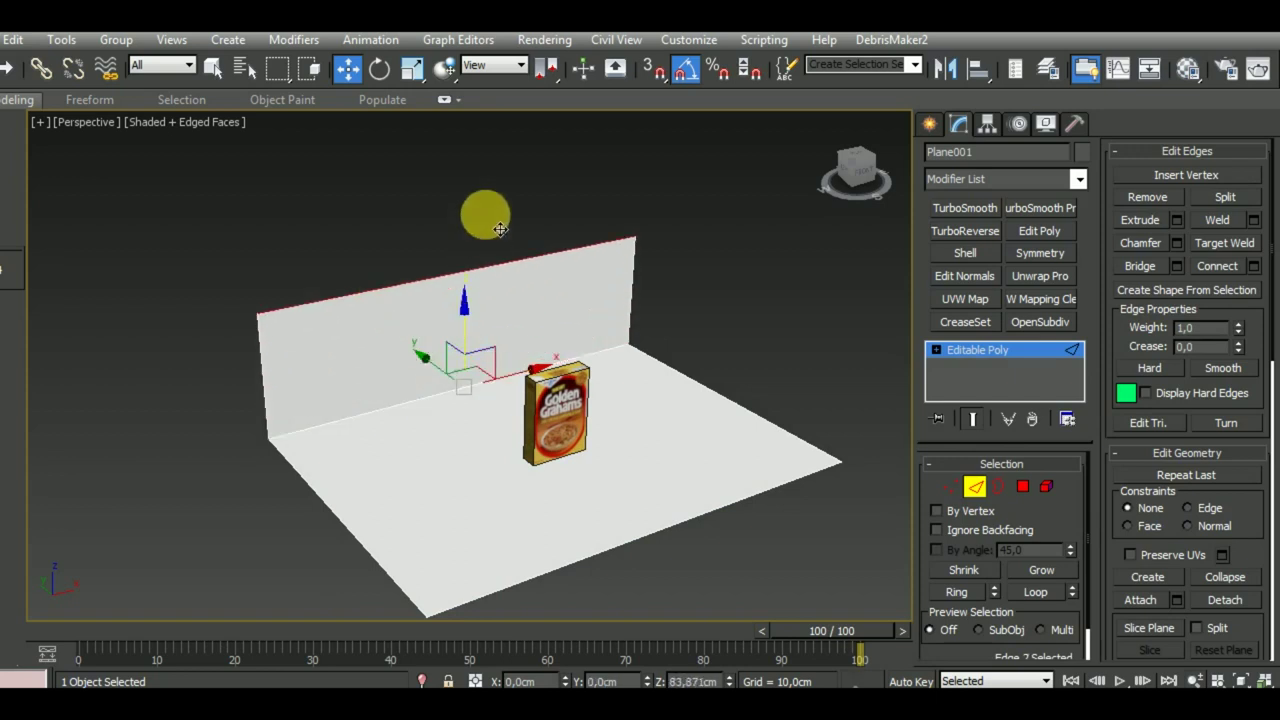
Chamfer the wall-floor corner edge 36.089 cm with 7 segments into a curve.
left_click(437, 393)
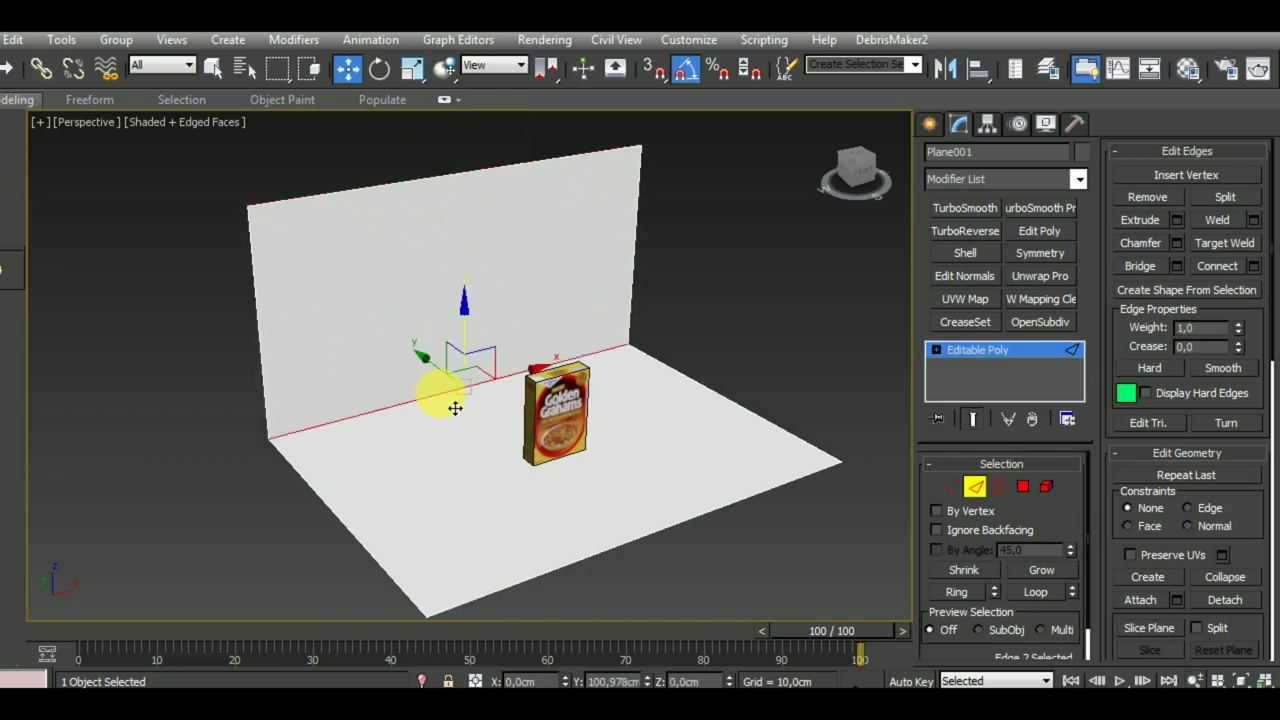
left_click(1177, 243)
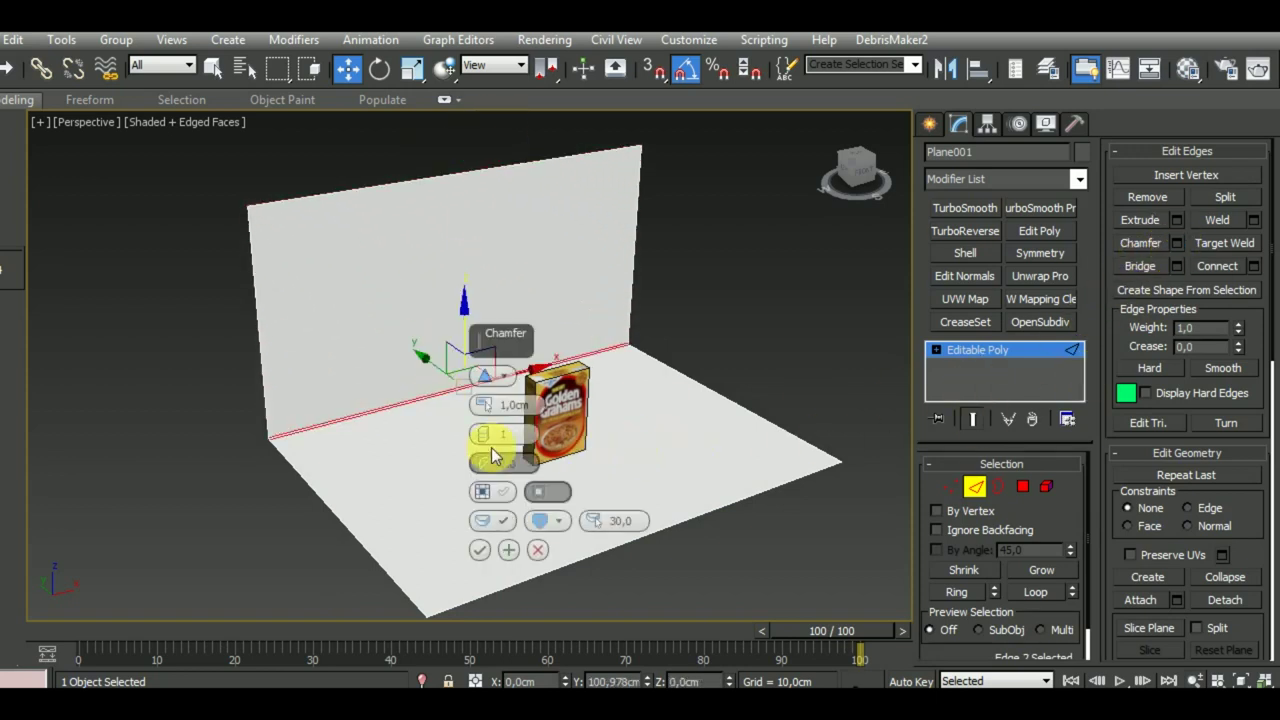
left_click_drag(491, 406, 488, 226)
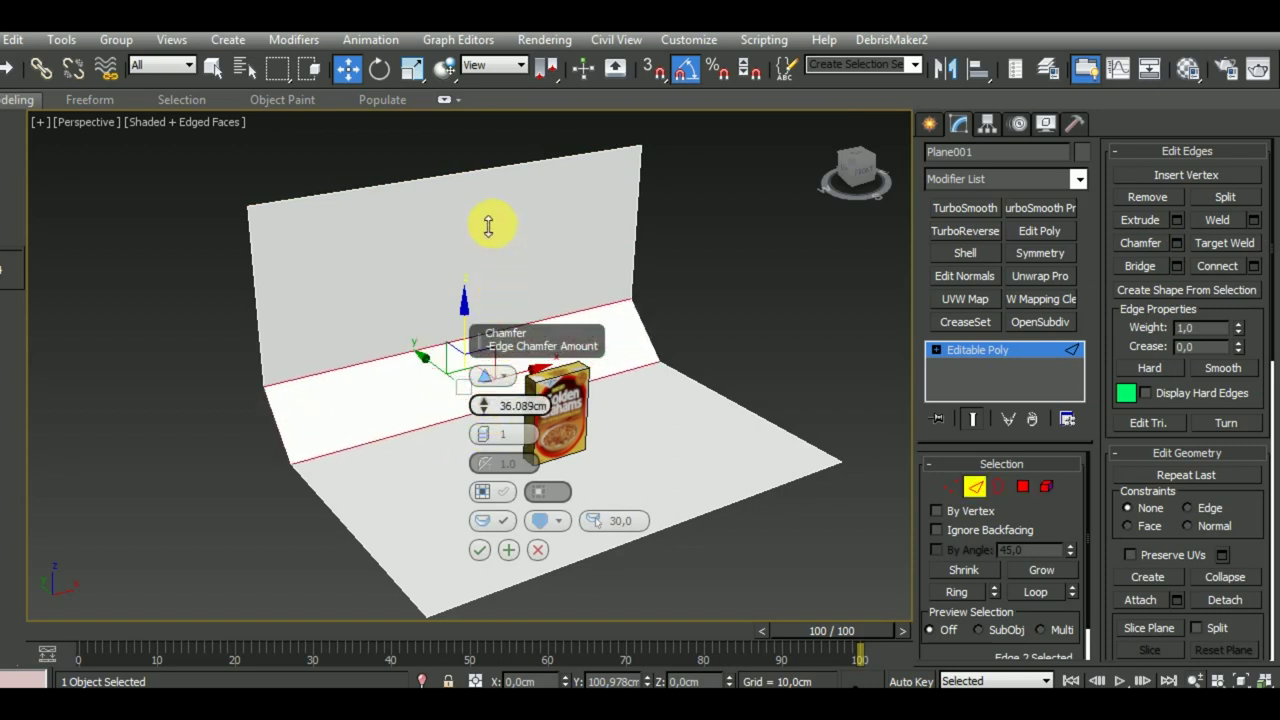
left_click_drag(482, 438, 486, 440)
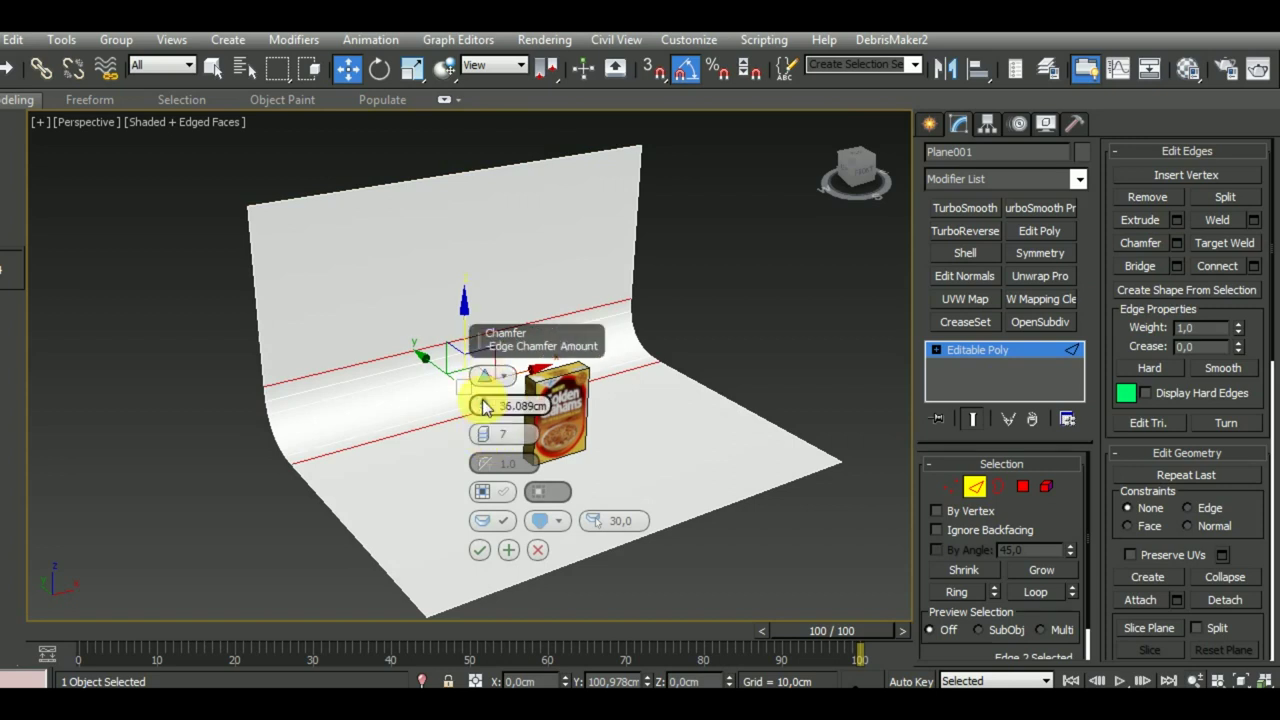
left_click_drag(484, 404, 484, 396)
left_click(480, 550)
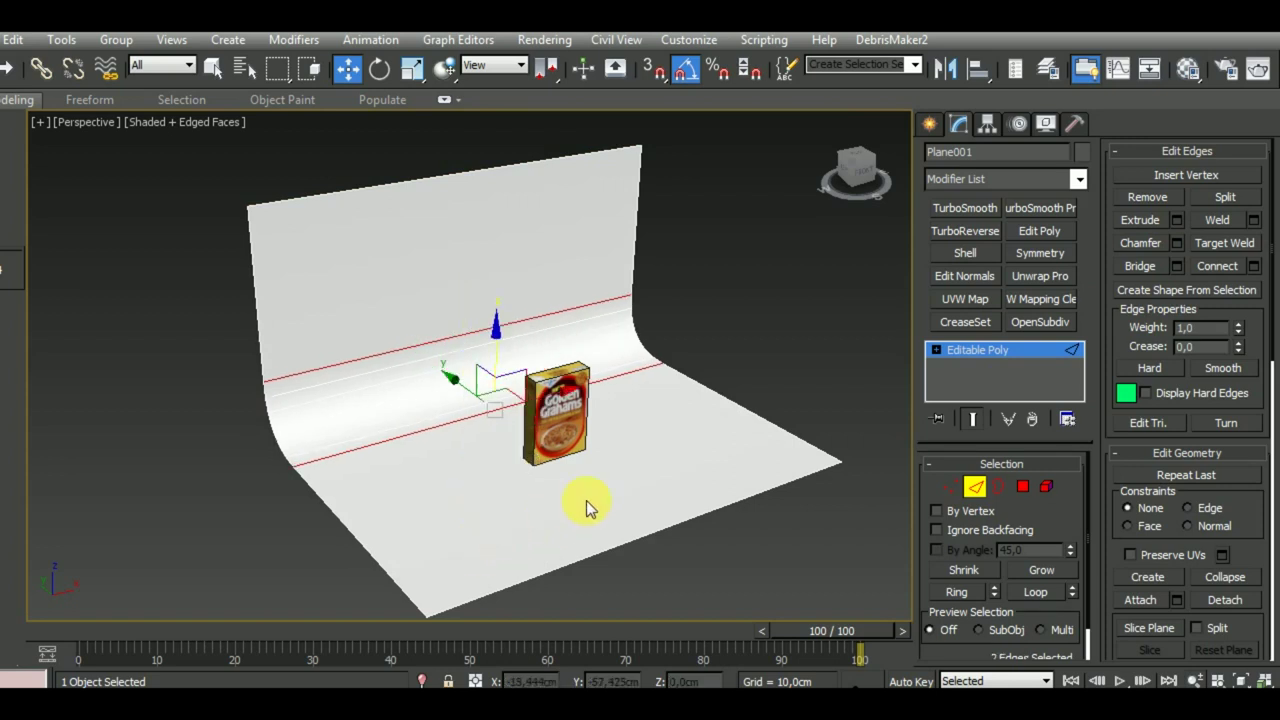
middle_click_drag(588, 509, 577, 506, "alt")
scroll(570, 480, "up", 3)
mouse_move(563, 451)
middle_mouse_down("alt")
mouse_move(606, 490)
mouse_move(592, 465)
middle_mouse_up("alt")
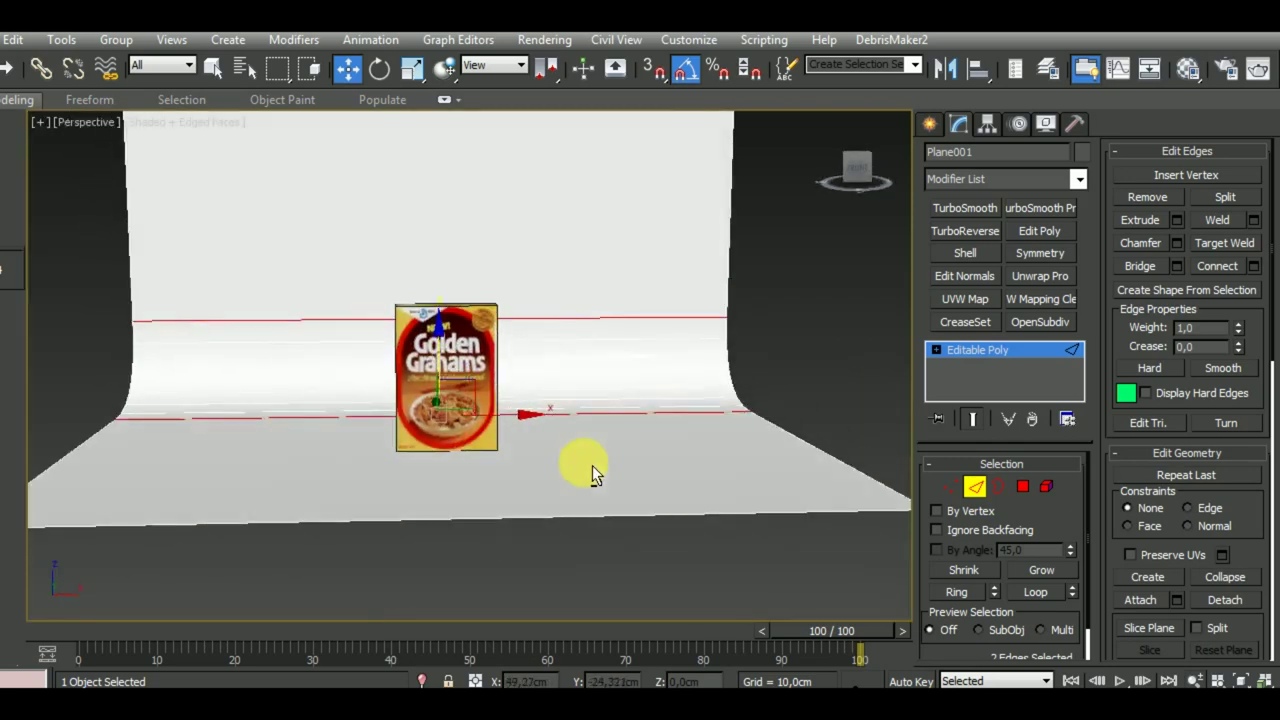
Exit edge mode and Shift-drag a copy of the cereal box beside the original.
left_click(973, 487)
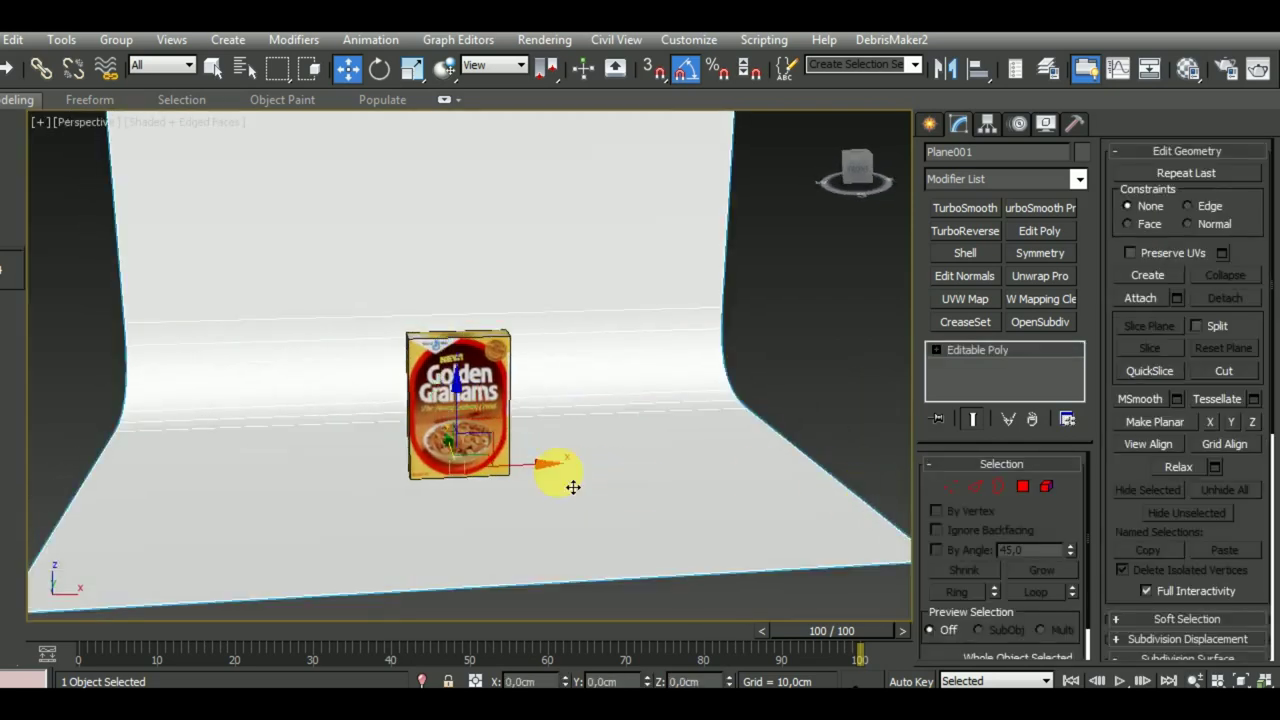
scroll(575, 480, "down", 5)
middle_click_drag(580, 449, 593, 467)
key("f")
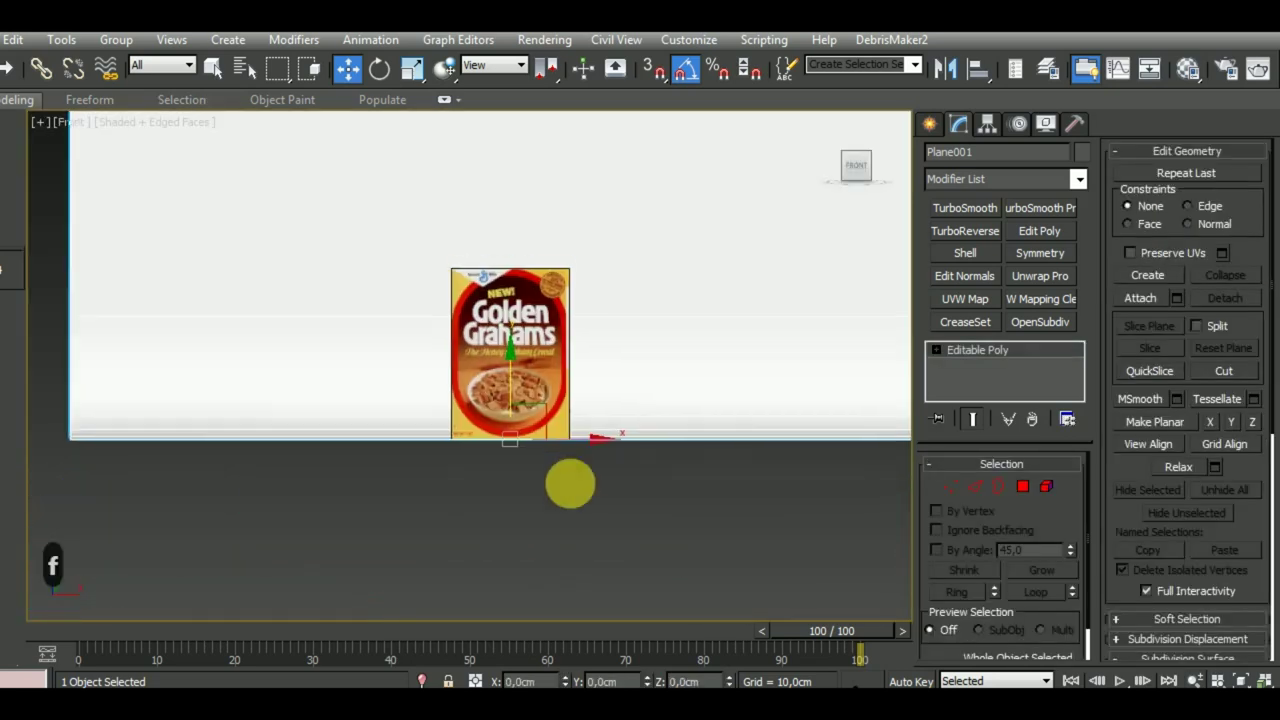
scroll(571, 480, "up", 3)
left_click(528, 414)
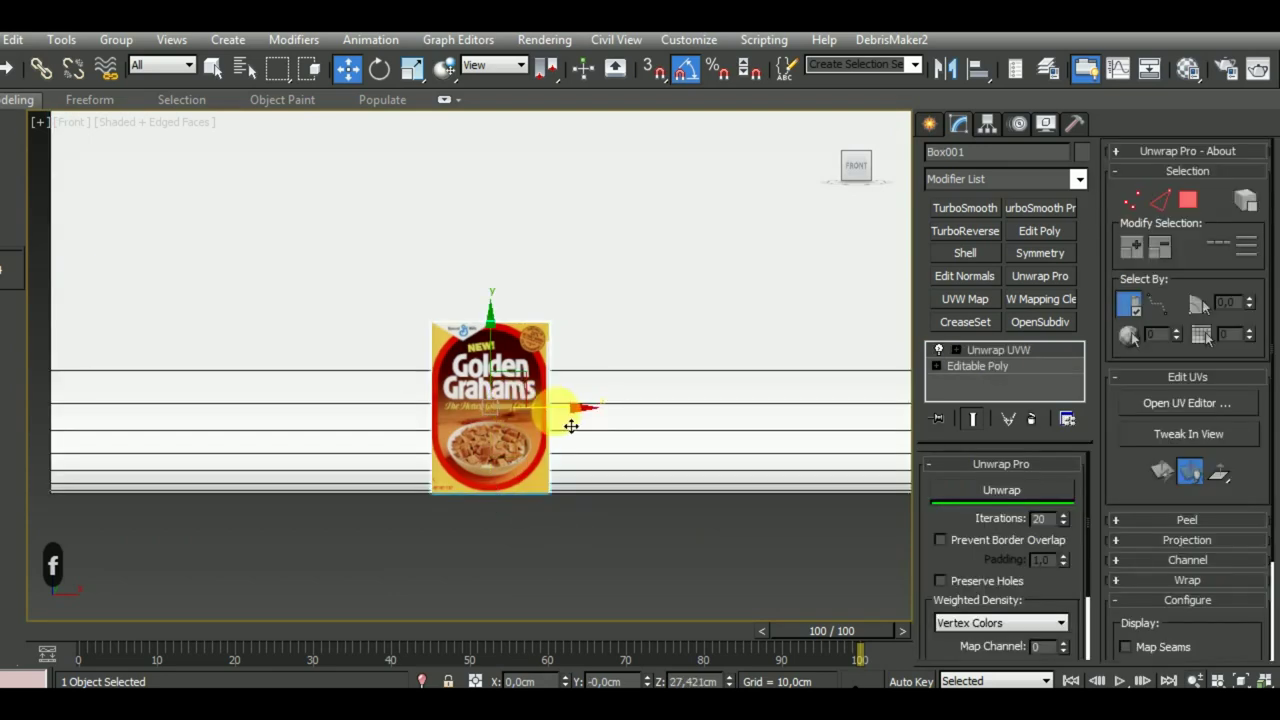
left_click_drag(570, 426, 612, 450, "shift")
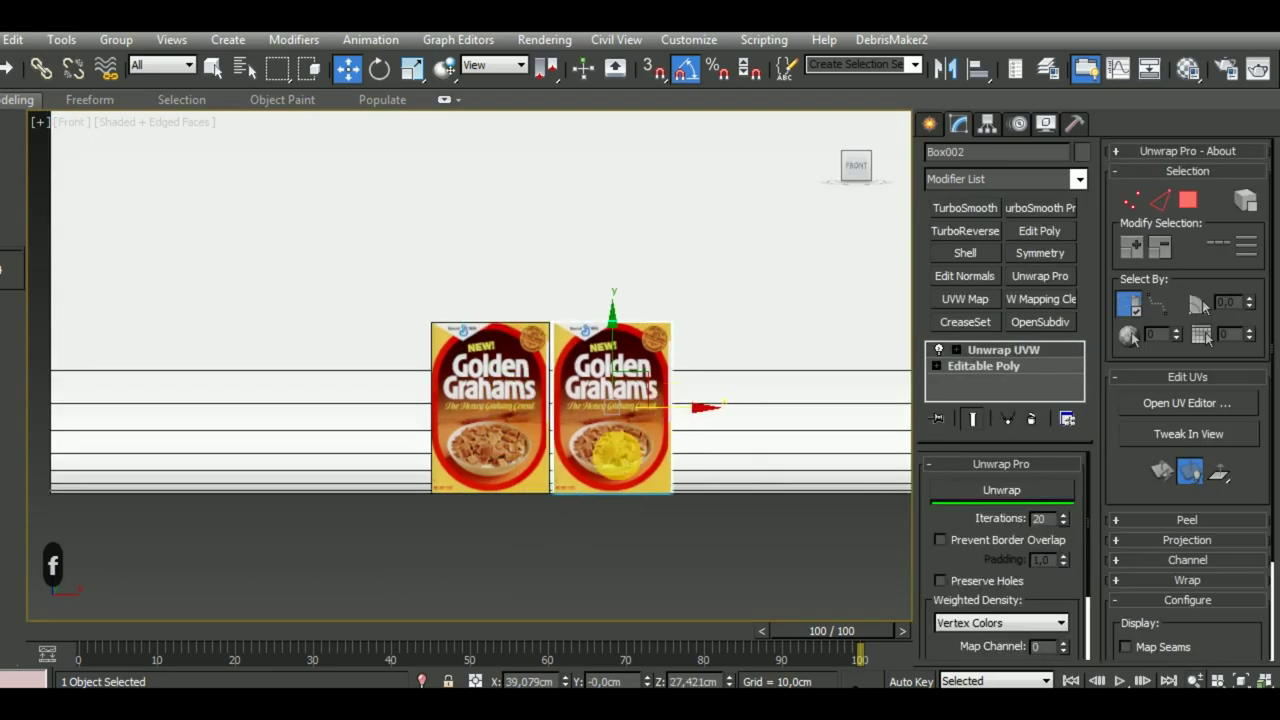
left_click(619, 454)
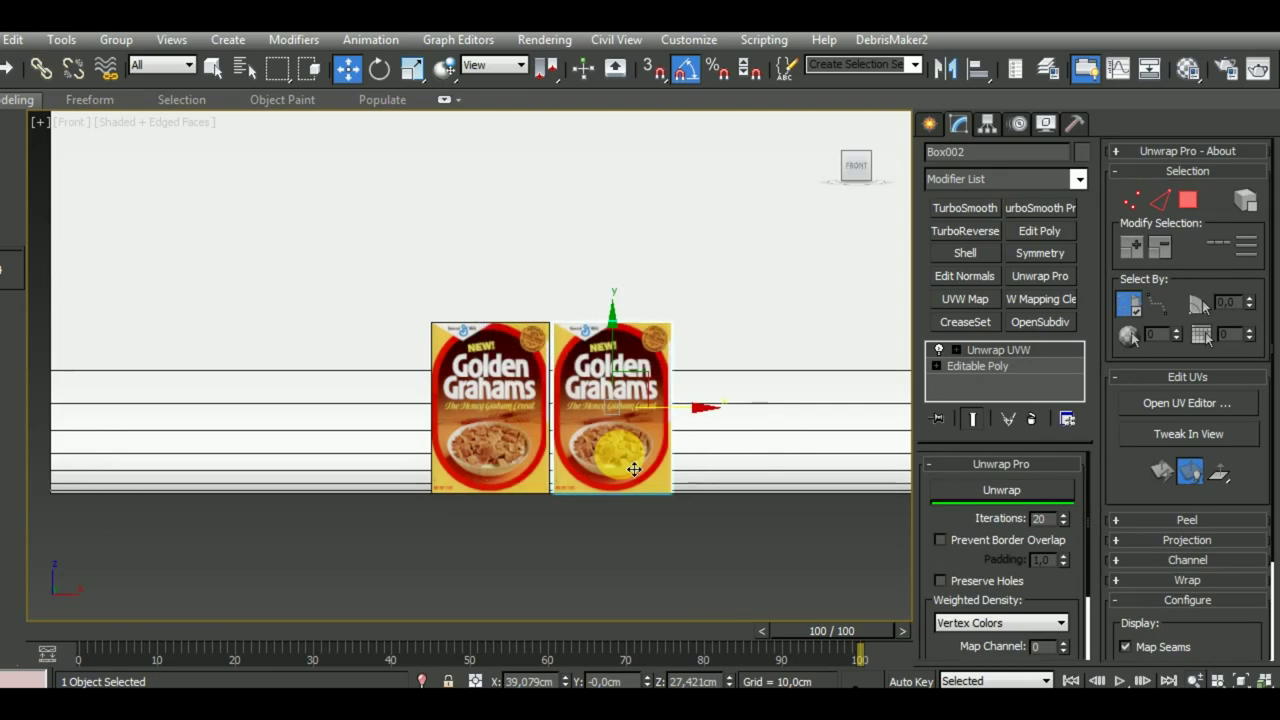
Rotate the copy about Z and move it back toward the first box in Top view.
key("p")
mouse_move(626, 495)
middle_mouse_down("alt")
mouse_move(640, 537)
mouse_move(451, 214)
middle_mouse_up("alt")
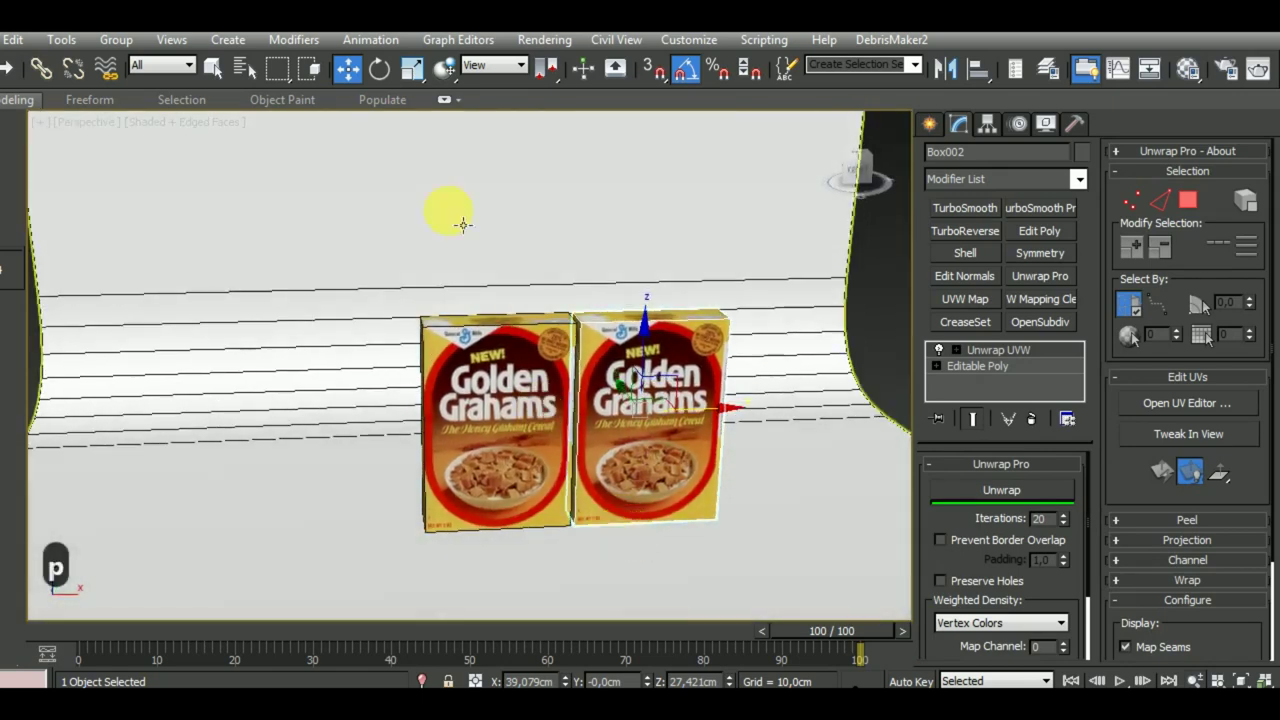
left_click(381, 70)
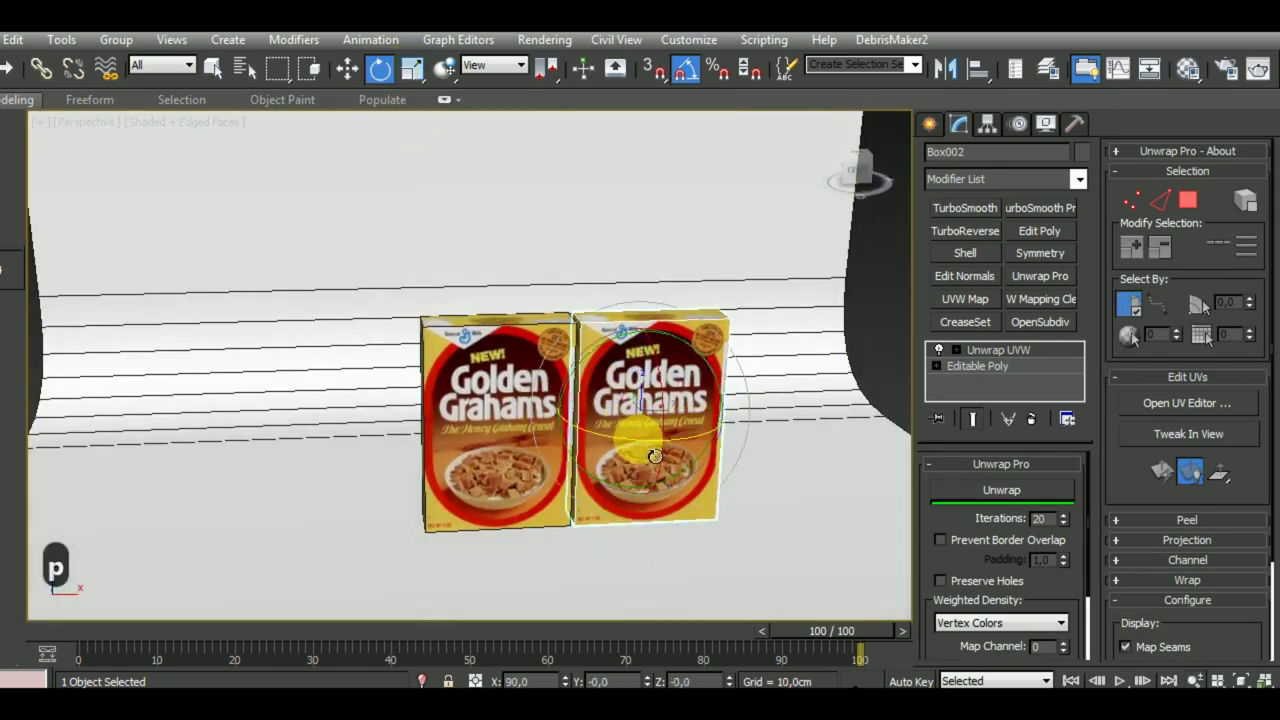
left_click_drag(640, 445, 617, 452)
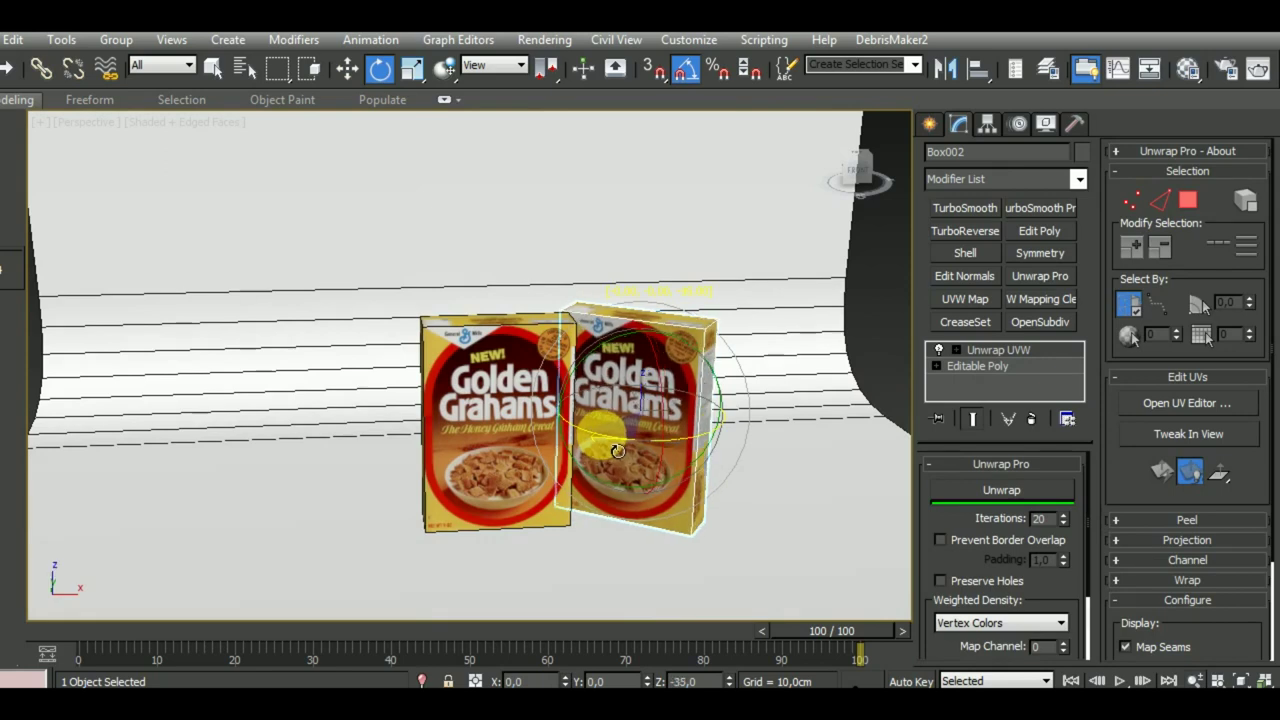
left_click(348, 68)
middle_click_drag(686, 400, 667, 550, "alt")
key("t")
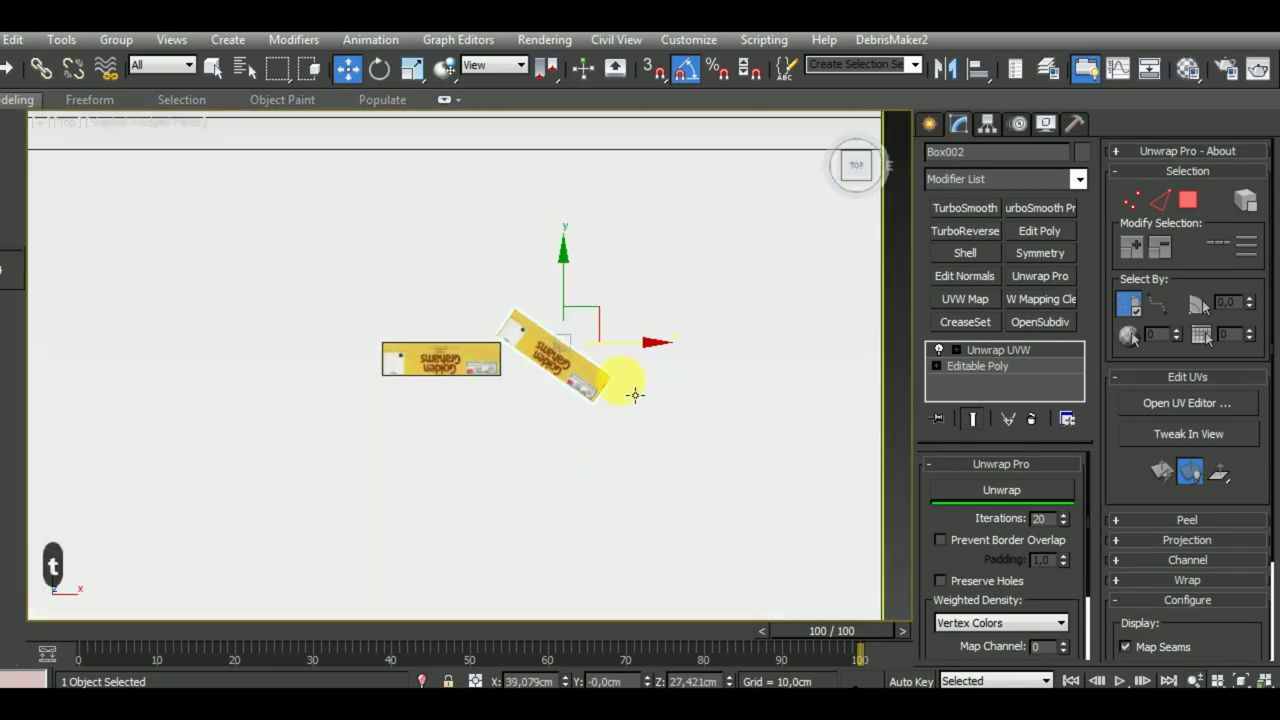
left_click_drag(614, 325, 591, 302)
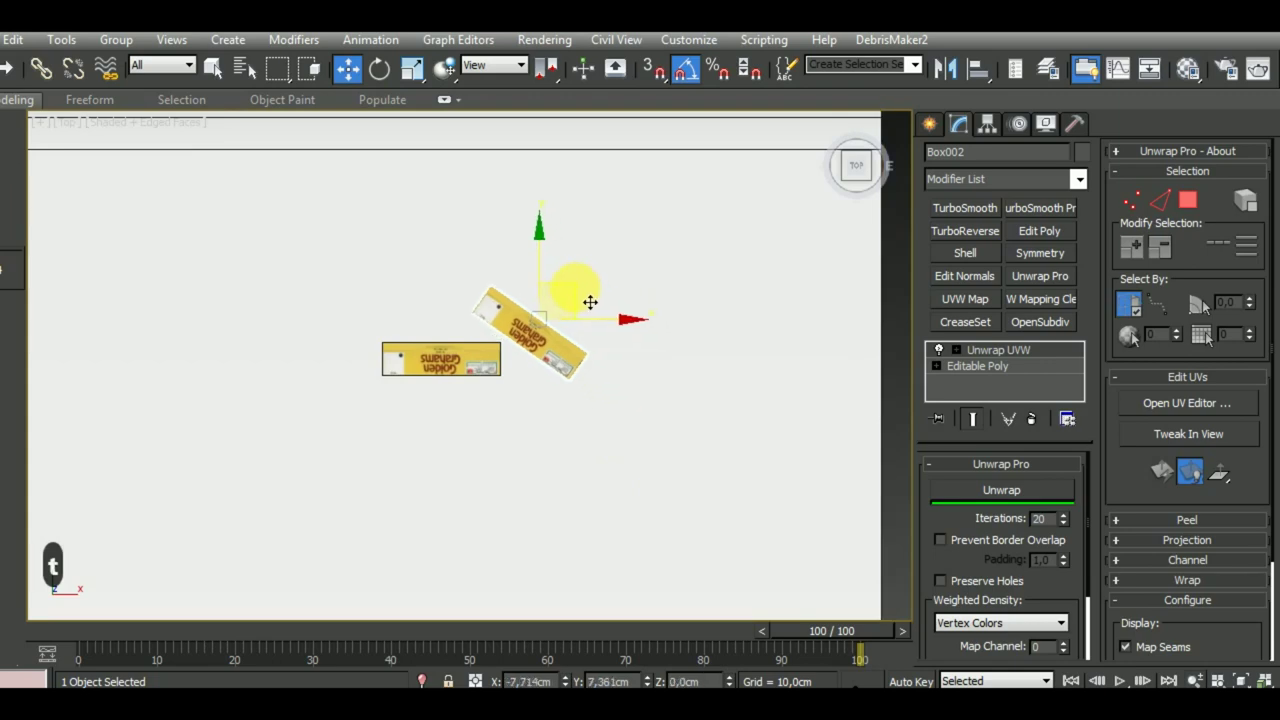
key("p")
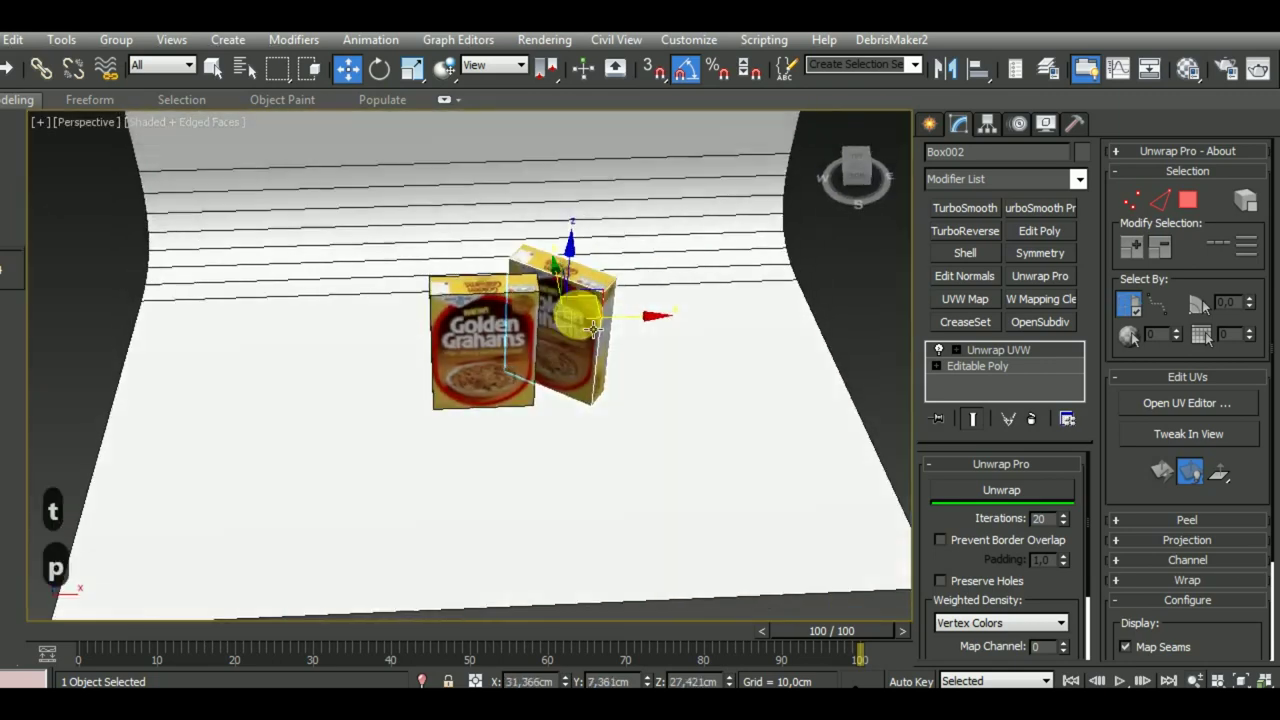
Frame the two boxes in Perspective with the Safe Frame shown.
key("z")
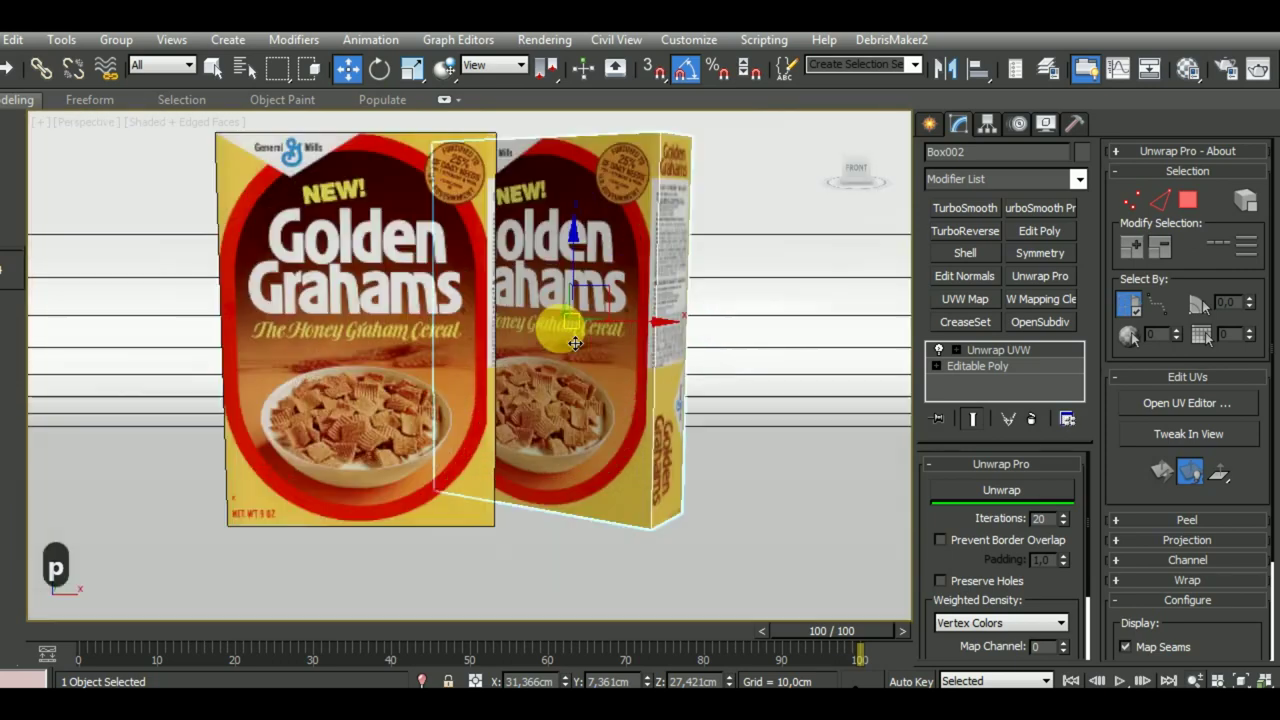
middle_click_drag(563, 323, 595, 398)
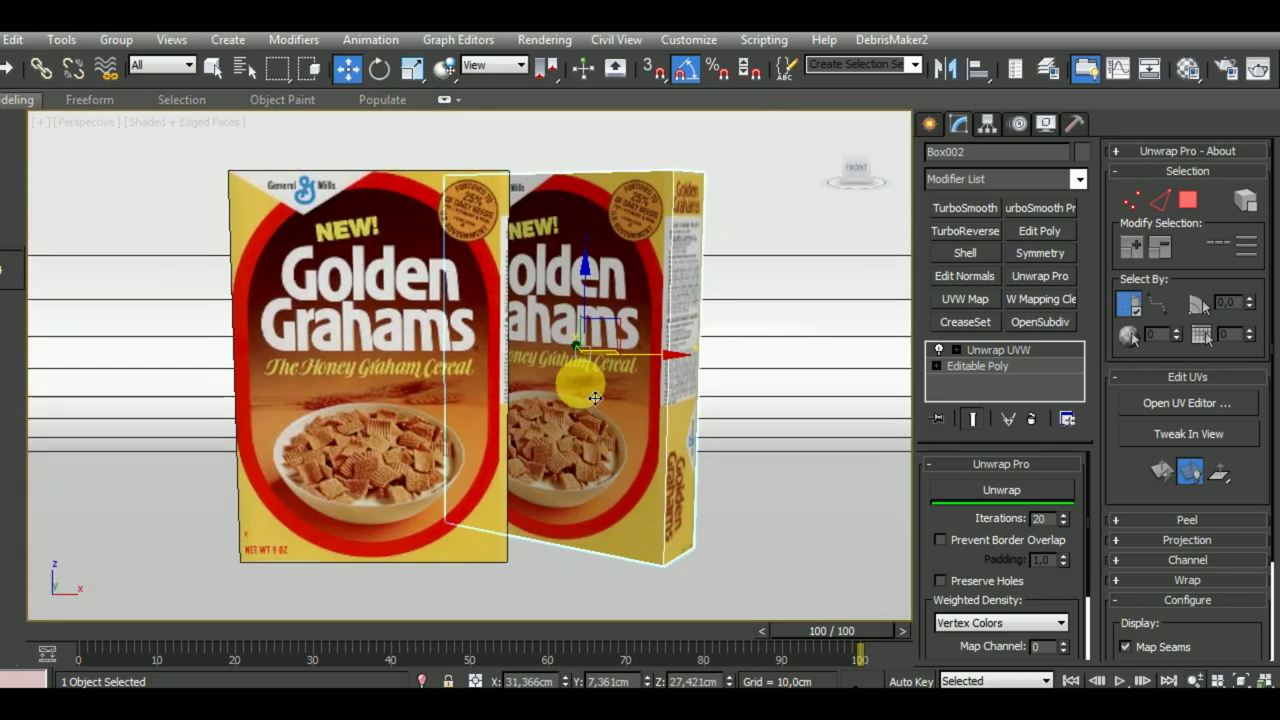
key("shift+f")
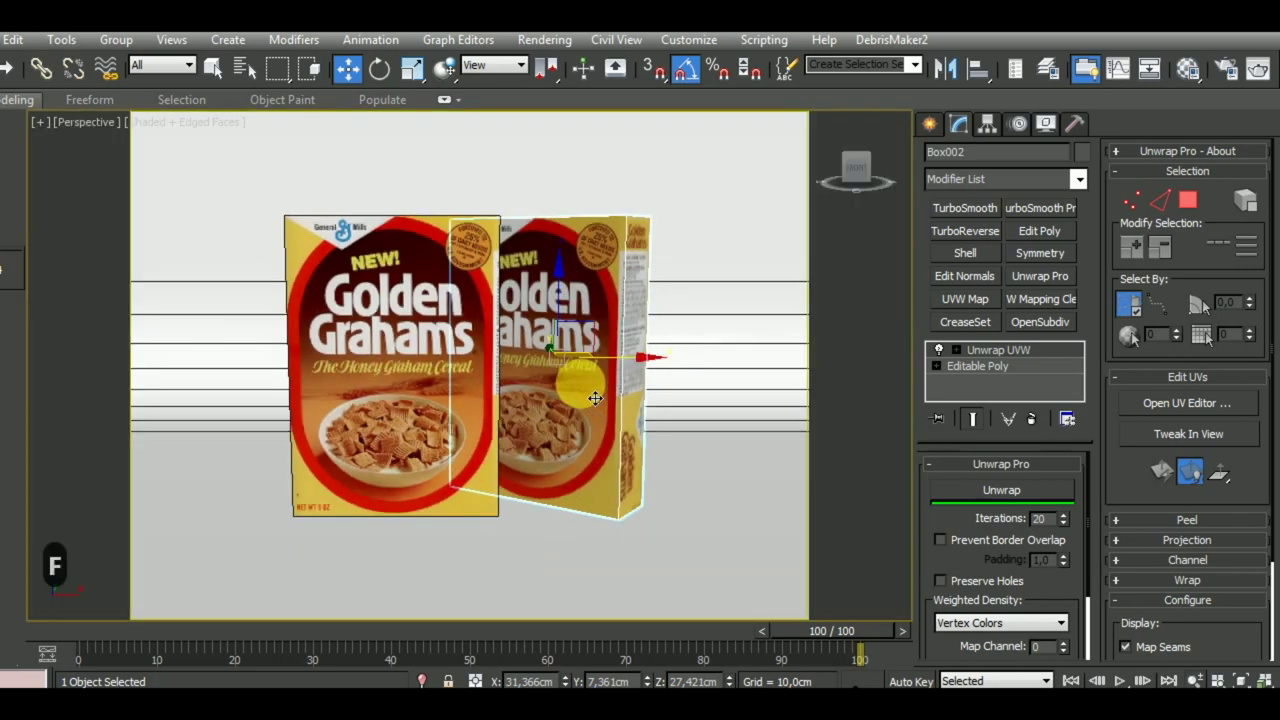
middle_click_drag(642, 524, 646, 527)
scroll(600, 479, "up", 3)
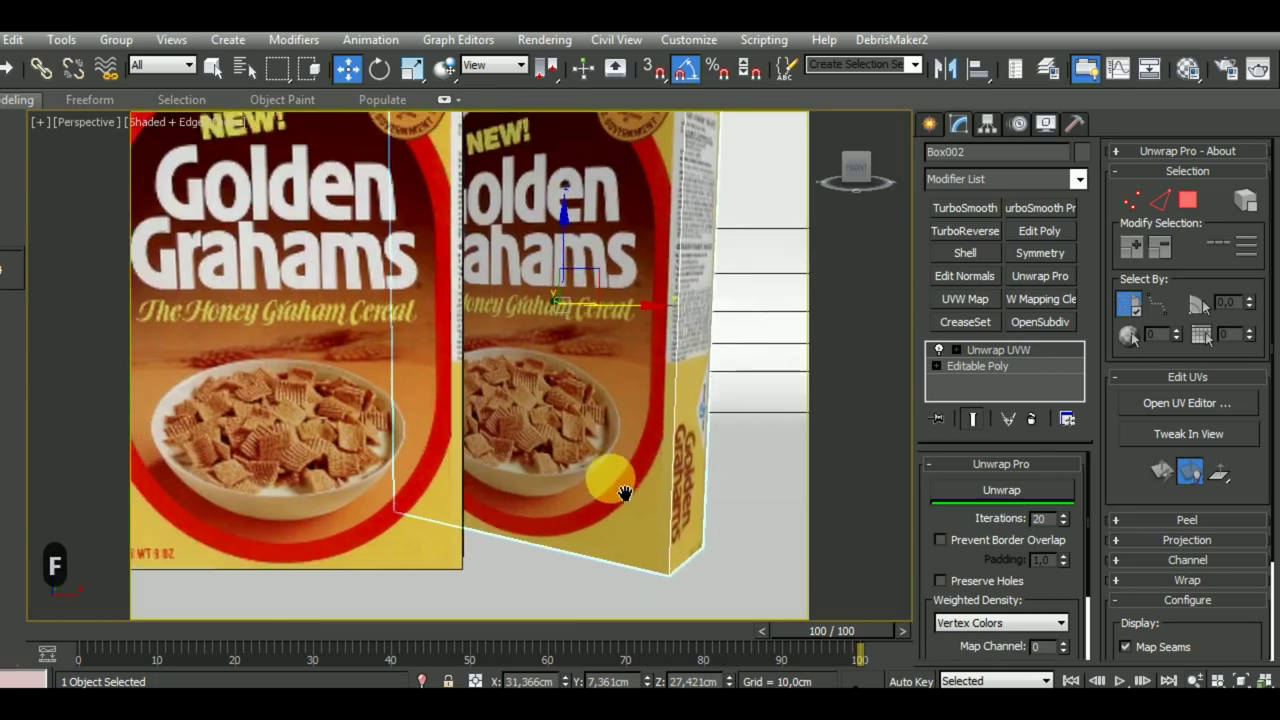
scroll(600, 479, "up", 3)
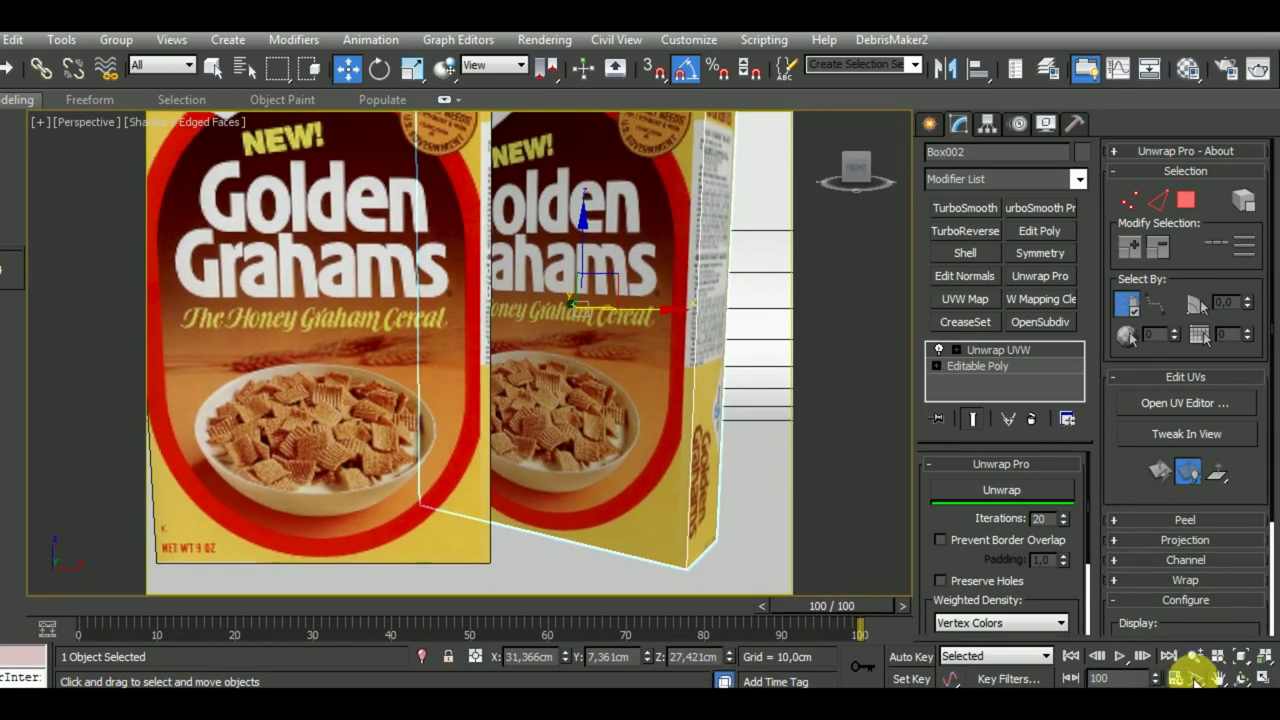
left_click(1195, 679)
left_click_drag(750, 560, 600, 430)
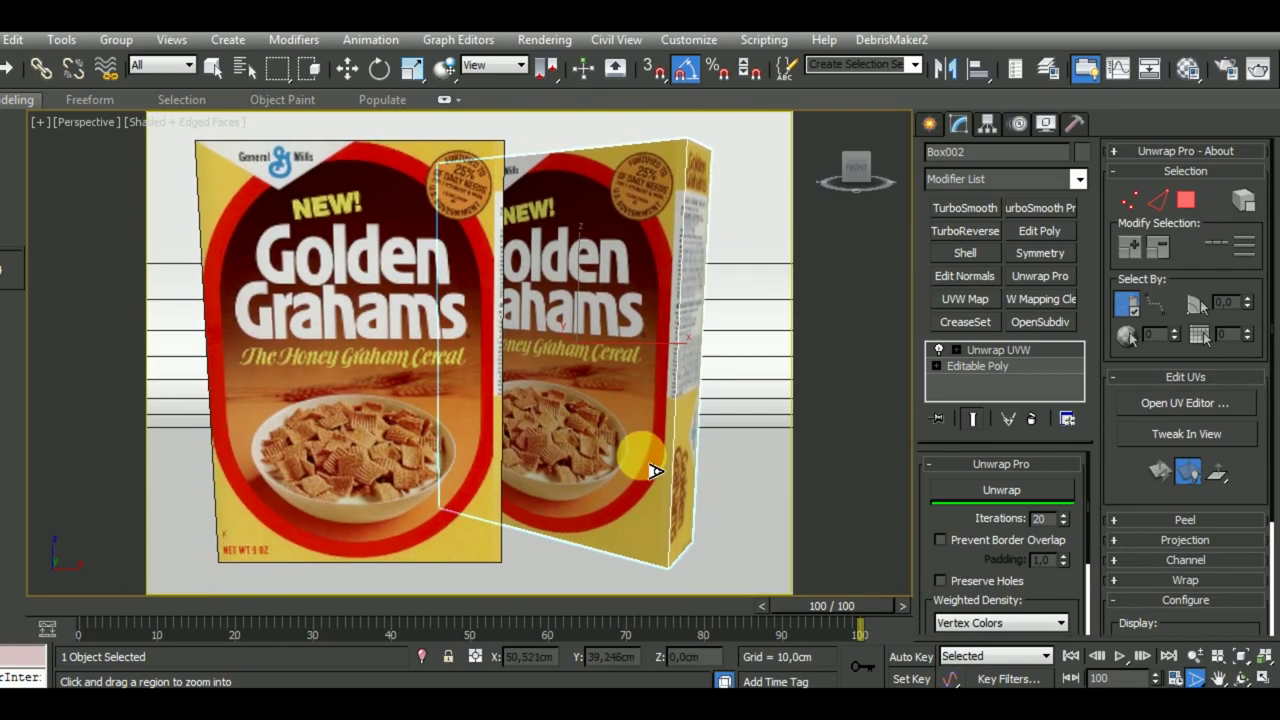
left_click_drag(628, 453, 650, 470)
key("shift+z")
key("w")
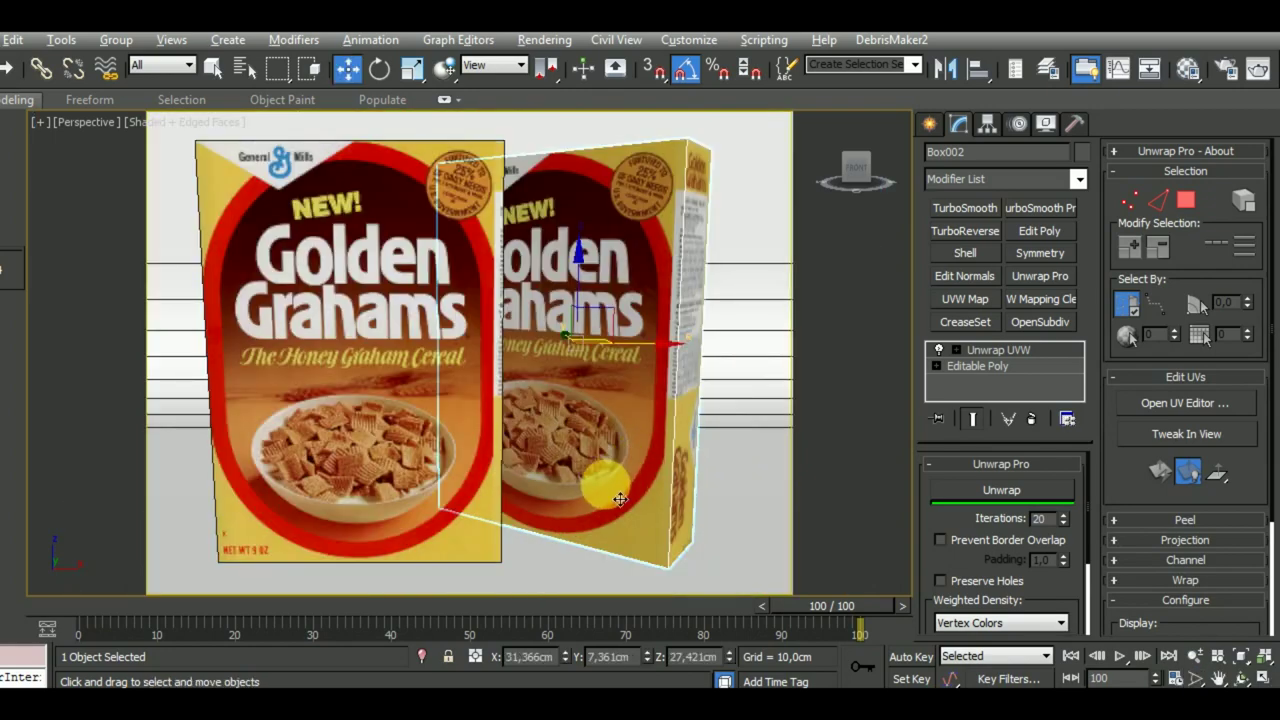
mouse_move(620, 484)
middle_mouse_down("alt")
mouse_move(602, 472)
mouse_move(624, 481)
mouse_move(629, 457)
mouse_move(651, 482)
middle_mouse_up("alt")
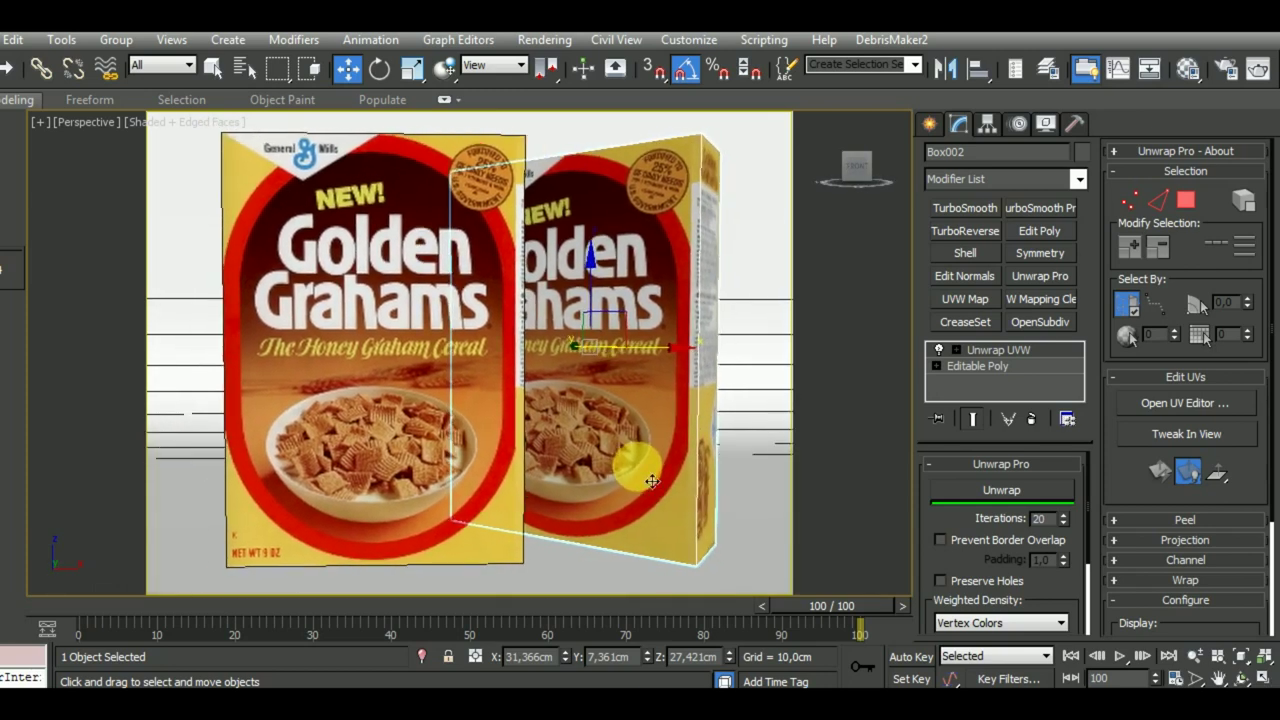
Restore the four-viewport layout.
left_click(1252, 662)
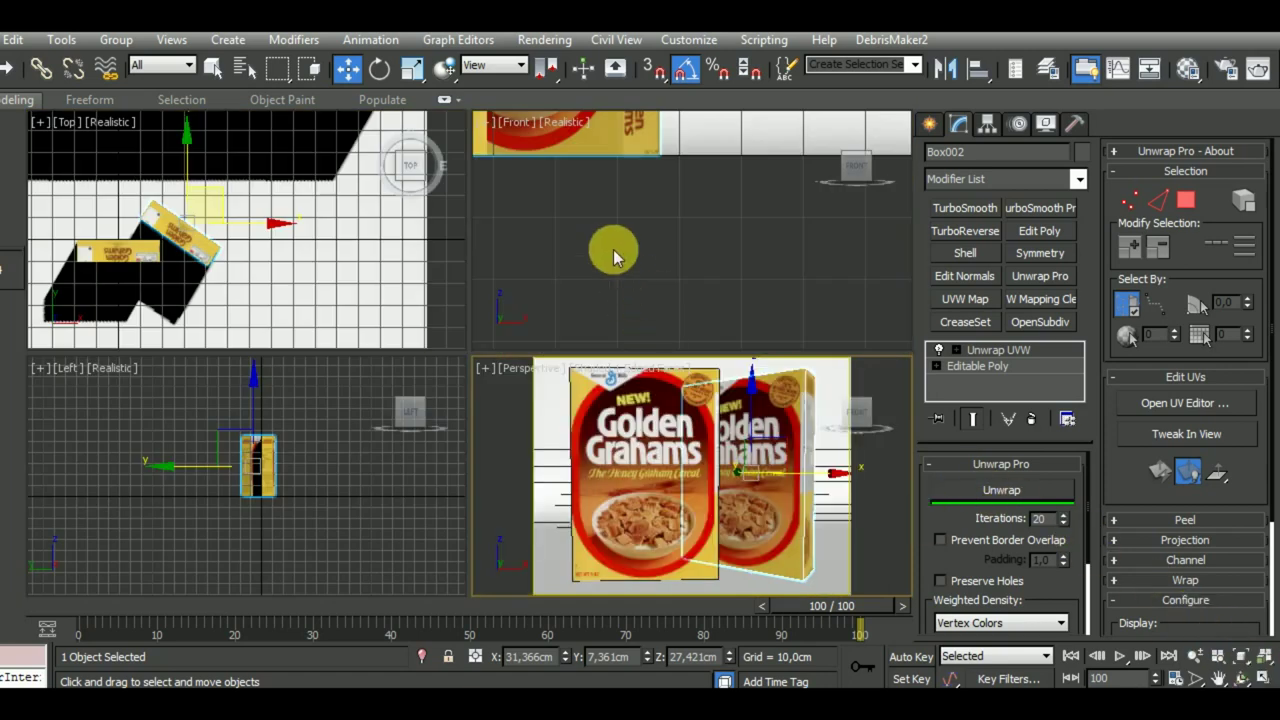
scroll(615, 270, "down", 2)
scroll(632, 292, "down", 2)
scroll(325, 290, "down", 2)
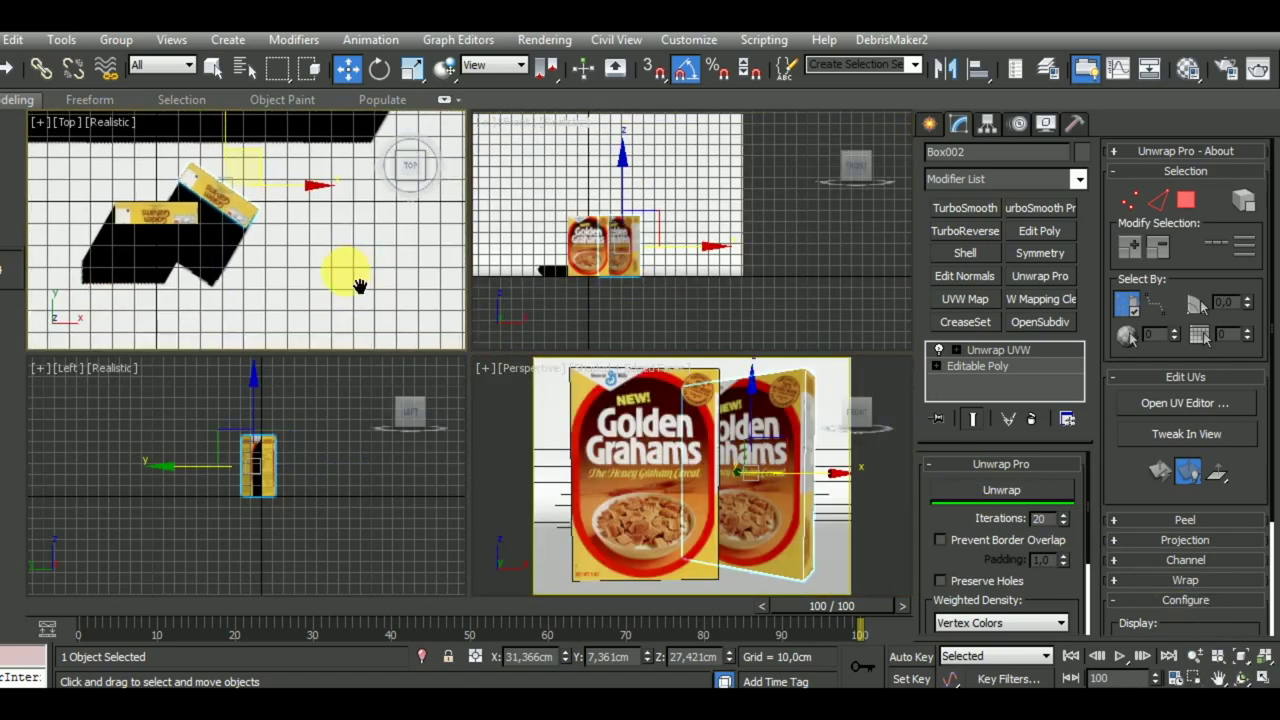
scroll(352, 271, "down", 1)
Draw a VRay plane light over the cereal boxes.
left_click(940, 123)
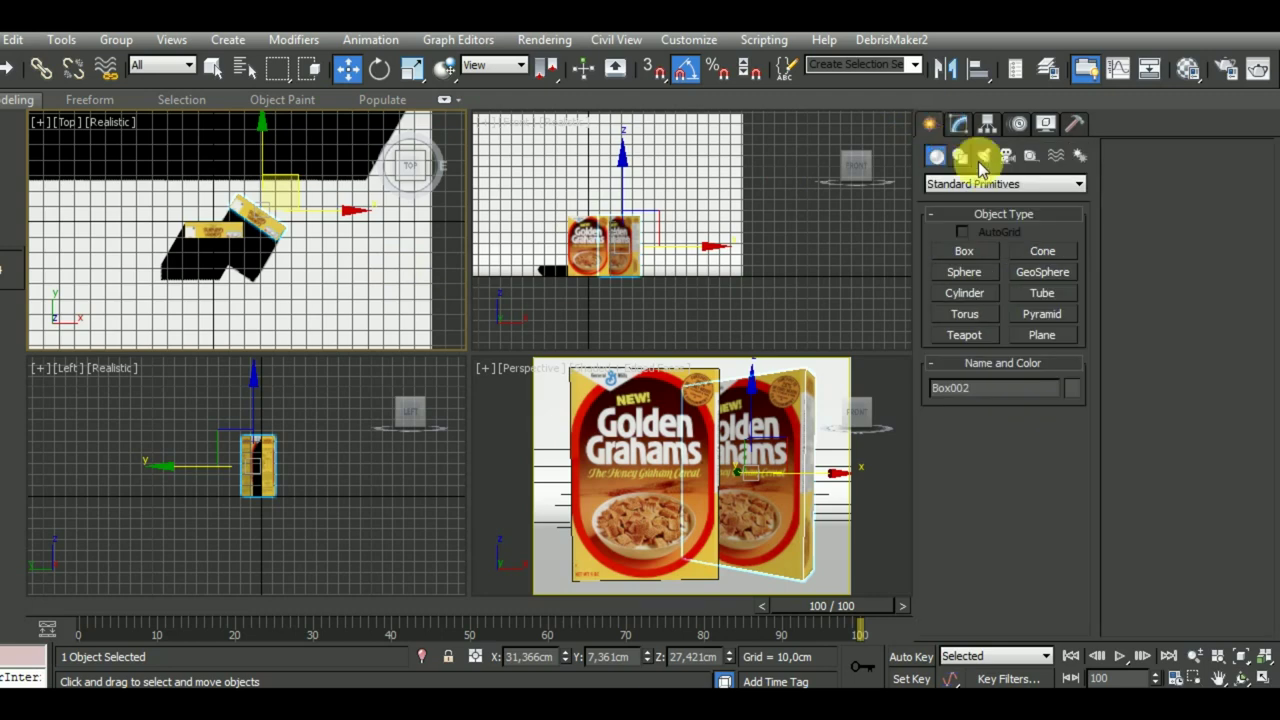
left_click(984, 156)
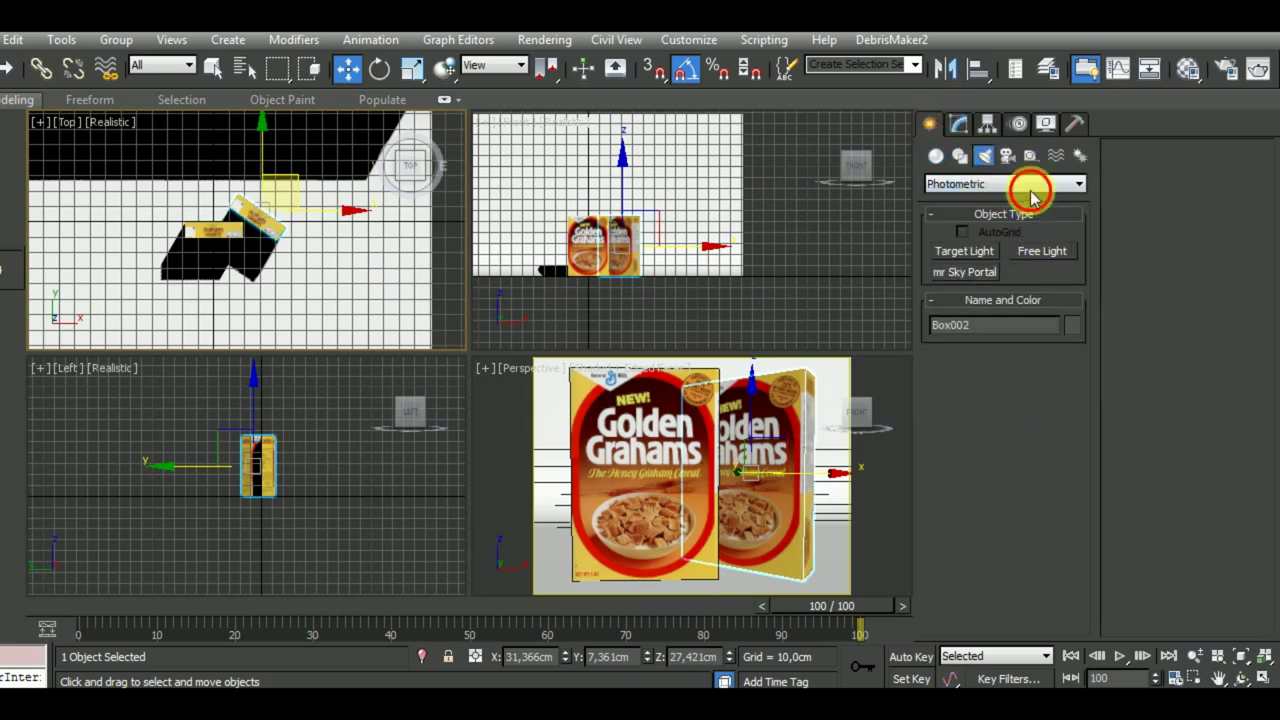
left_click(1030, 188)
left_click(998, 243)
left_click(983, 257)
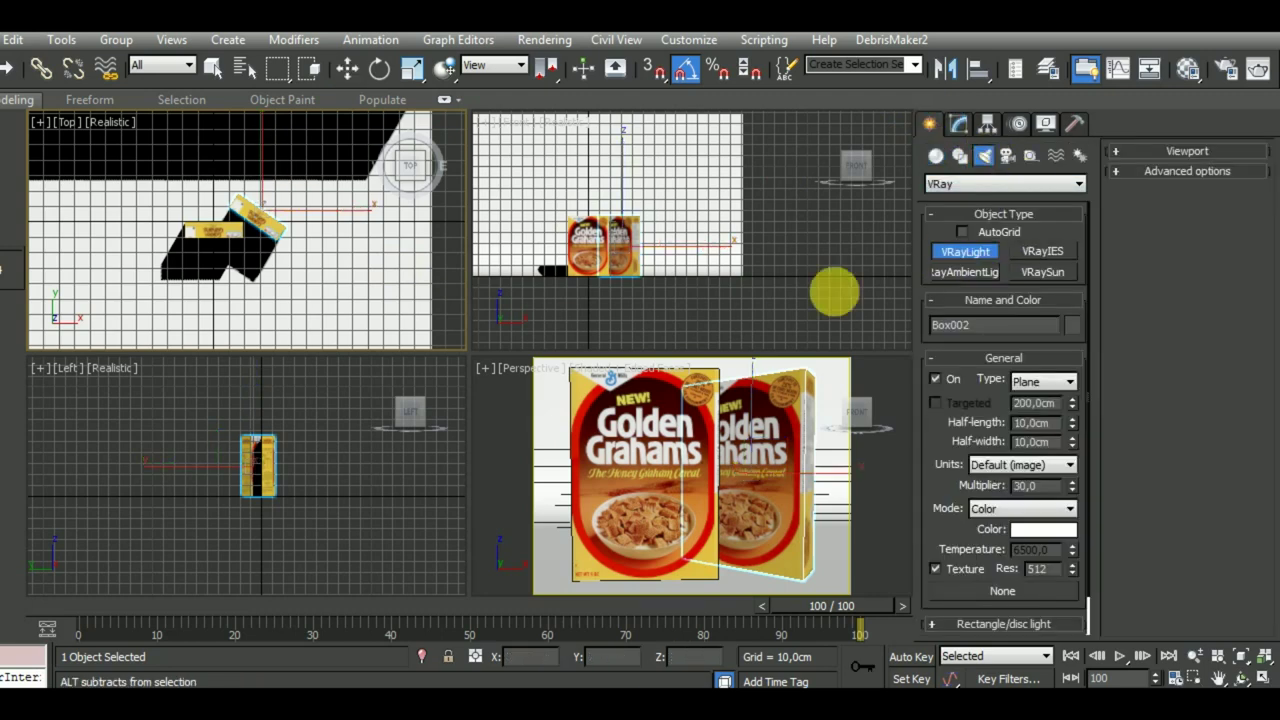
scroll(320, 265, "down", 3)
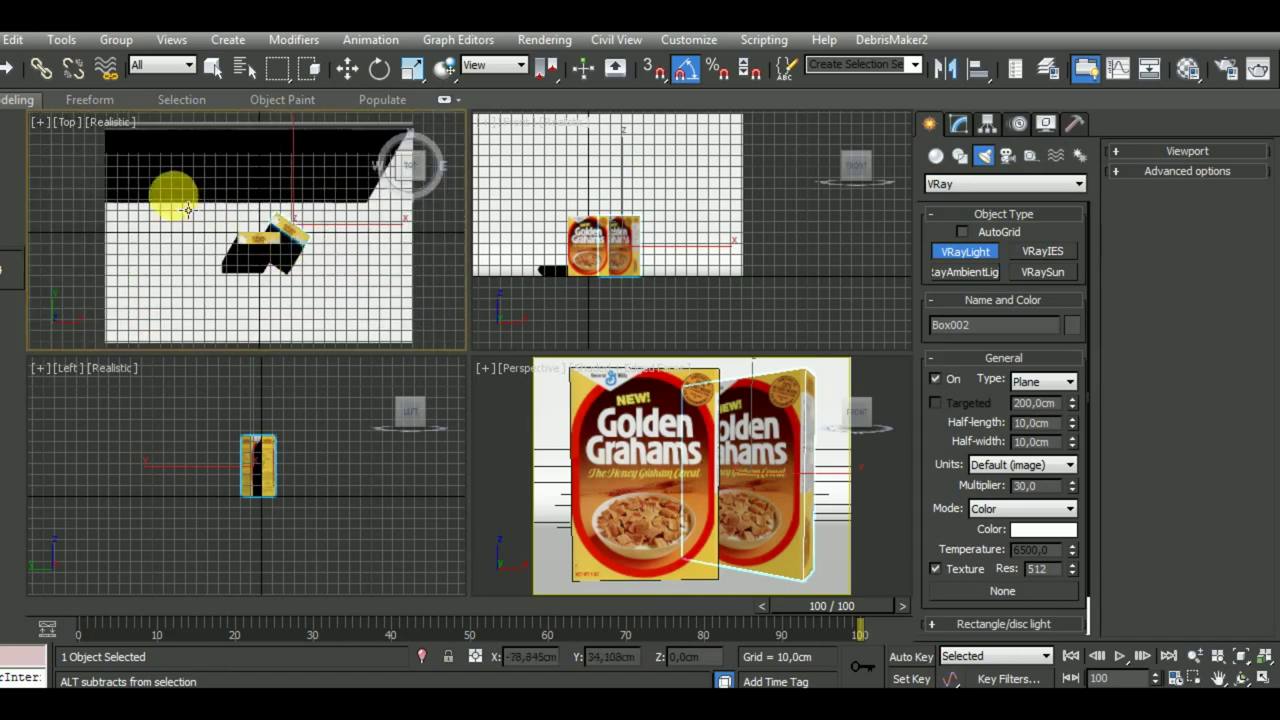
left_click_drag(196, 200, 340, 285)
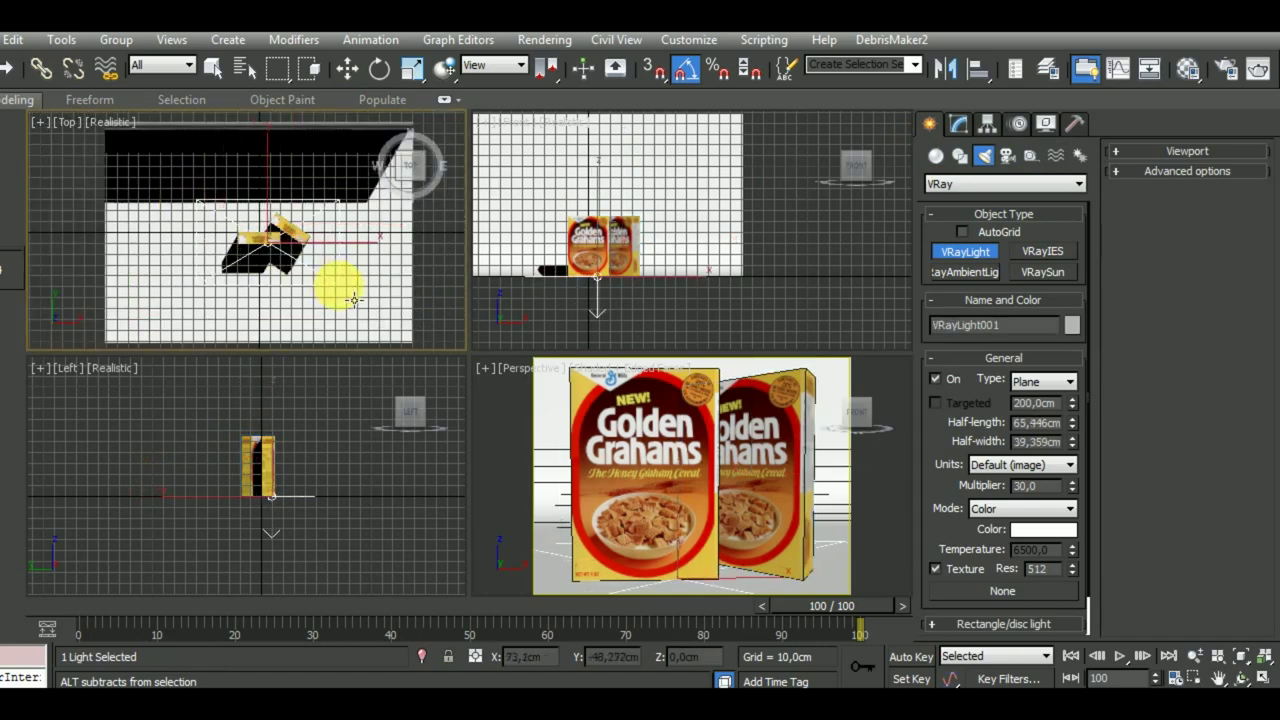
Raise the light about 200 cm above the boxes.
right_click(352, 521)
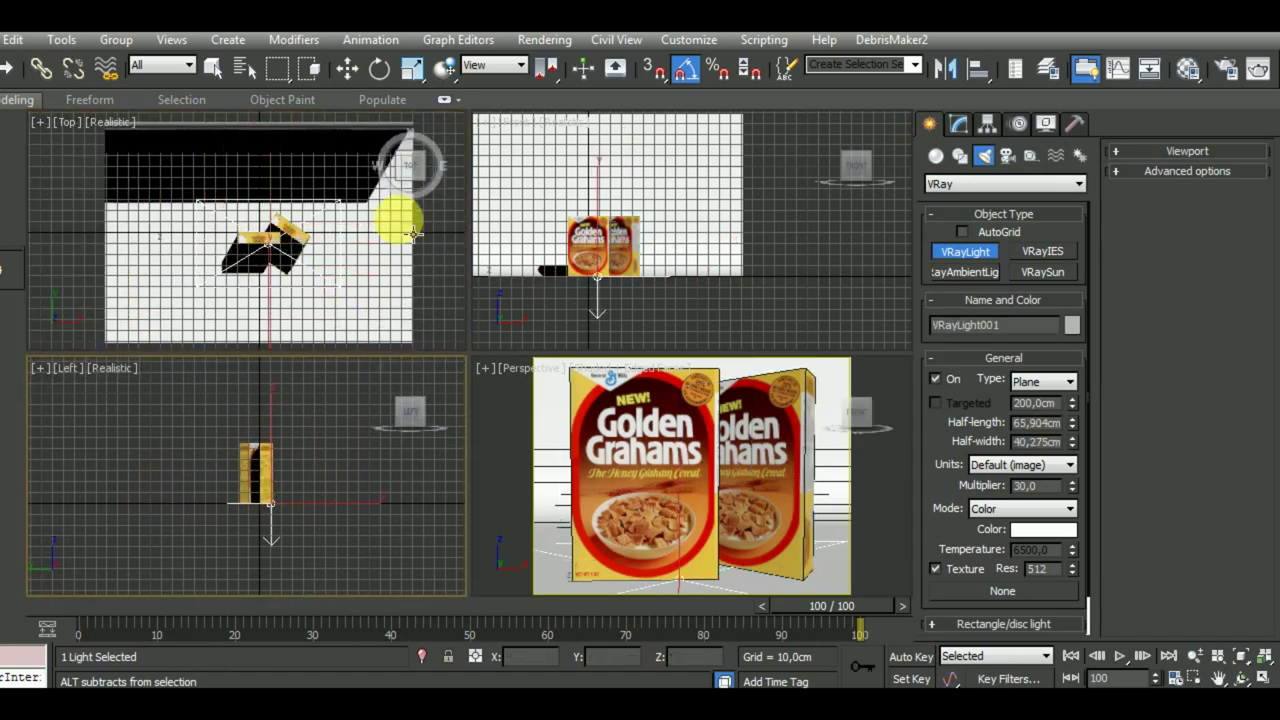
left_click(347, 67)
scroll(260, 486, "down", 2)
scroll(285, 500, "down", 2)
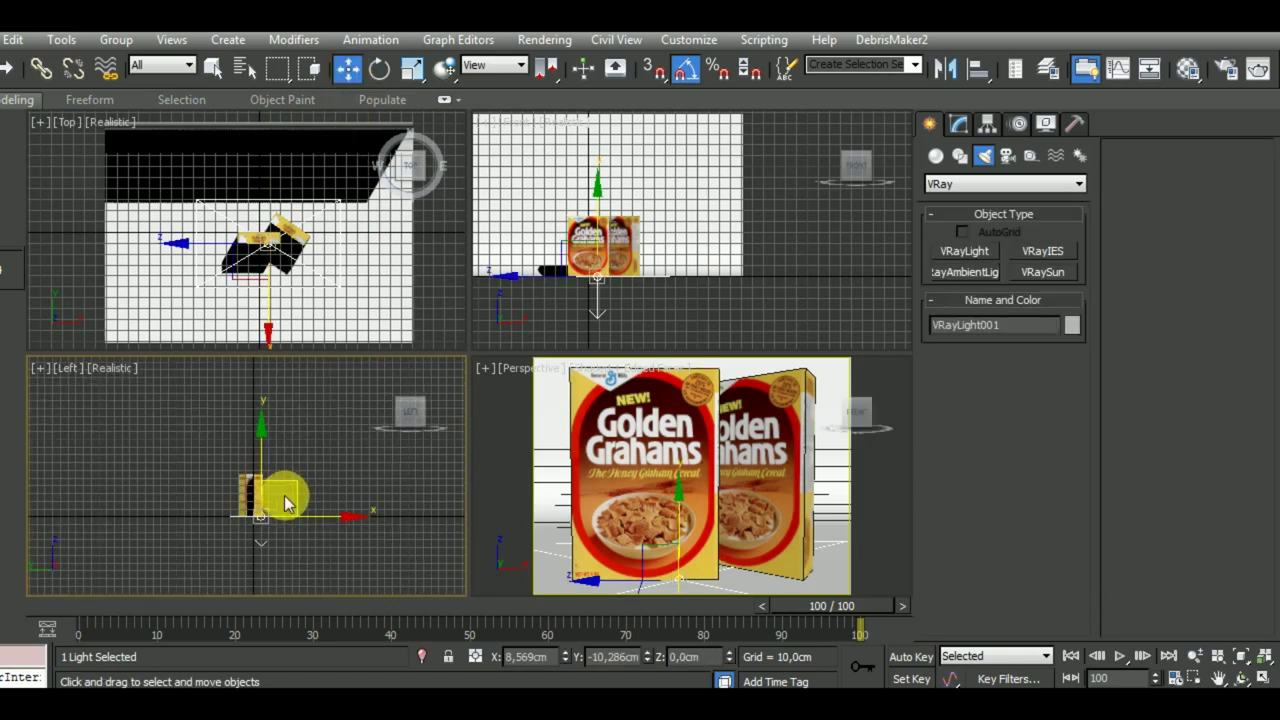
left_click_drag(279, 484, 279, 350)
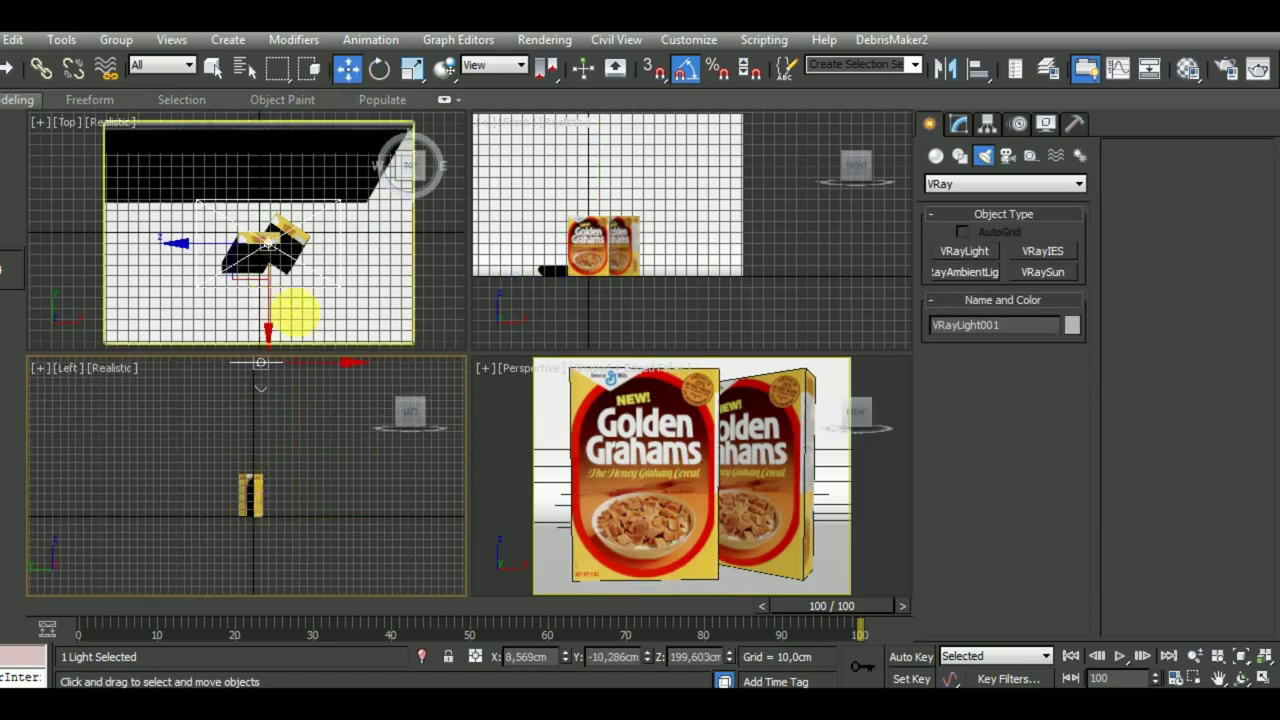
Set the light's Multiplier to 20 and tick Invisible.
left_click(958, 123)
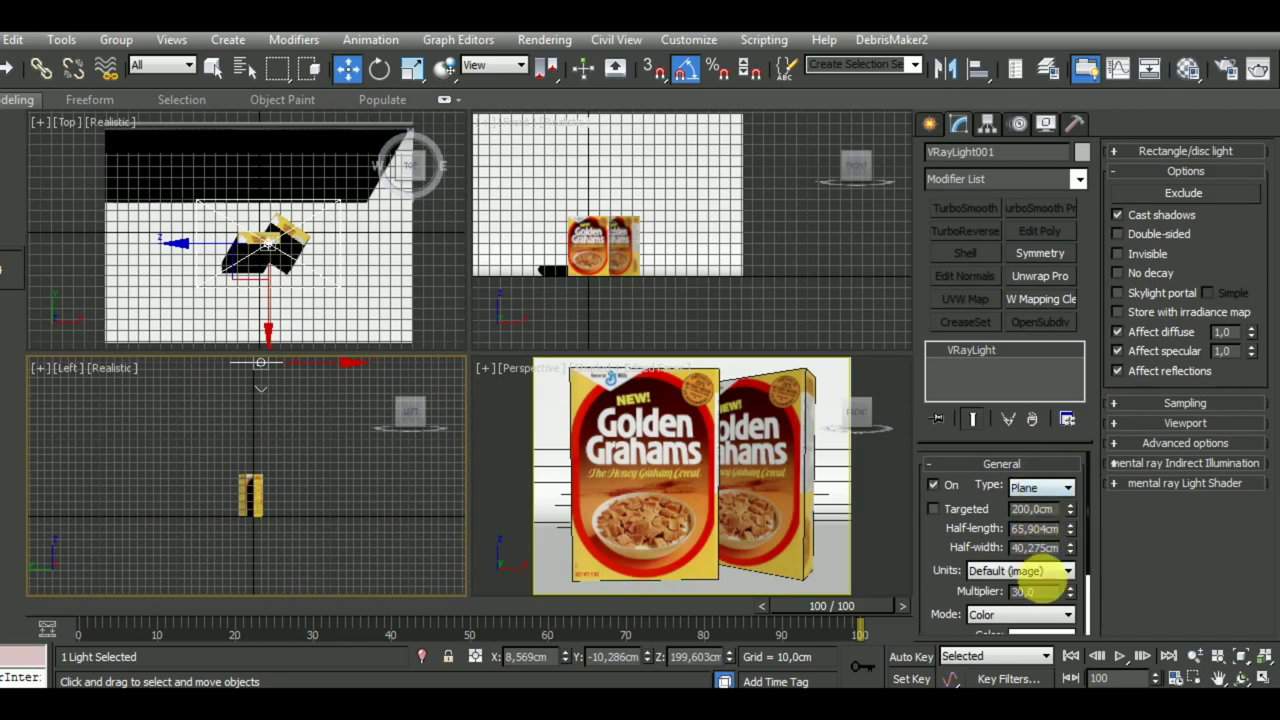
left_click(1005, 592)
type("20")
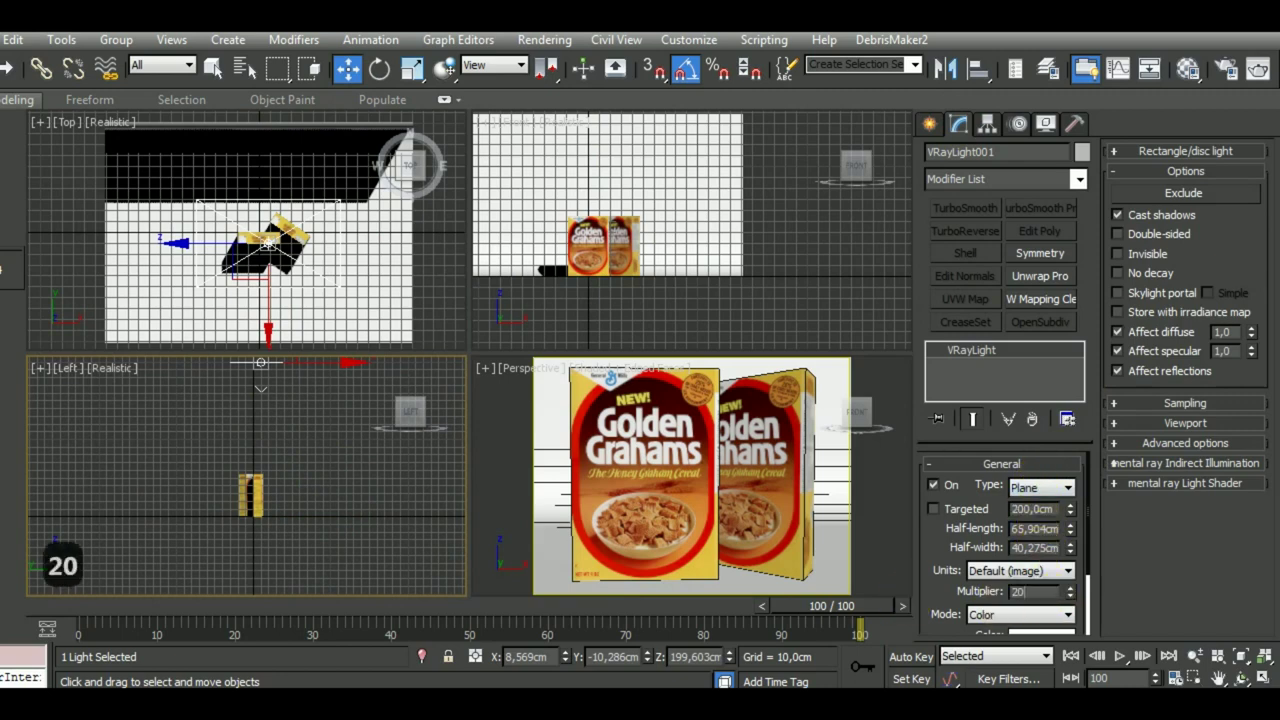
key("Return")
left_click(1119, 254)
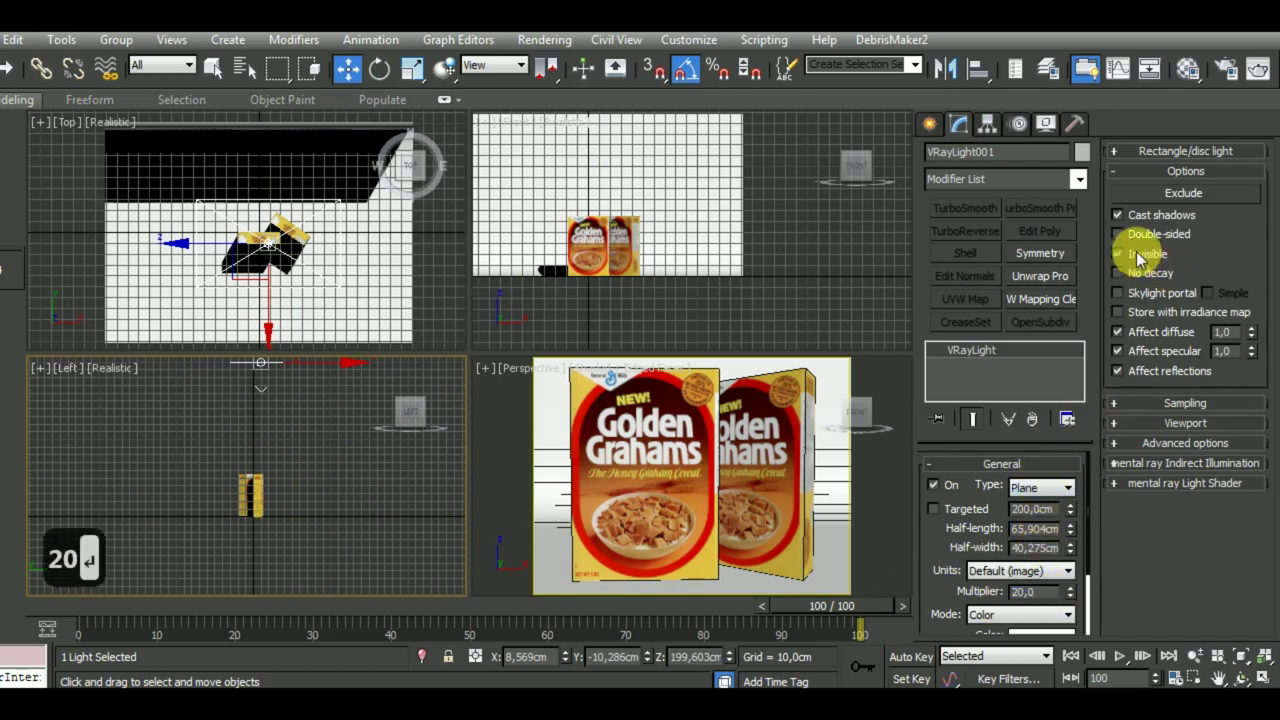
left_click(1192, 172)
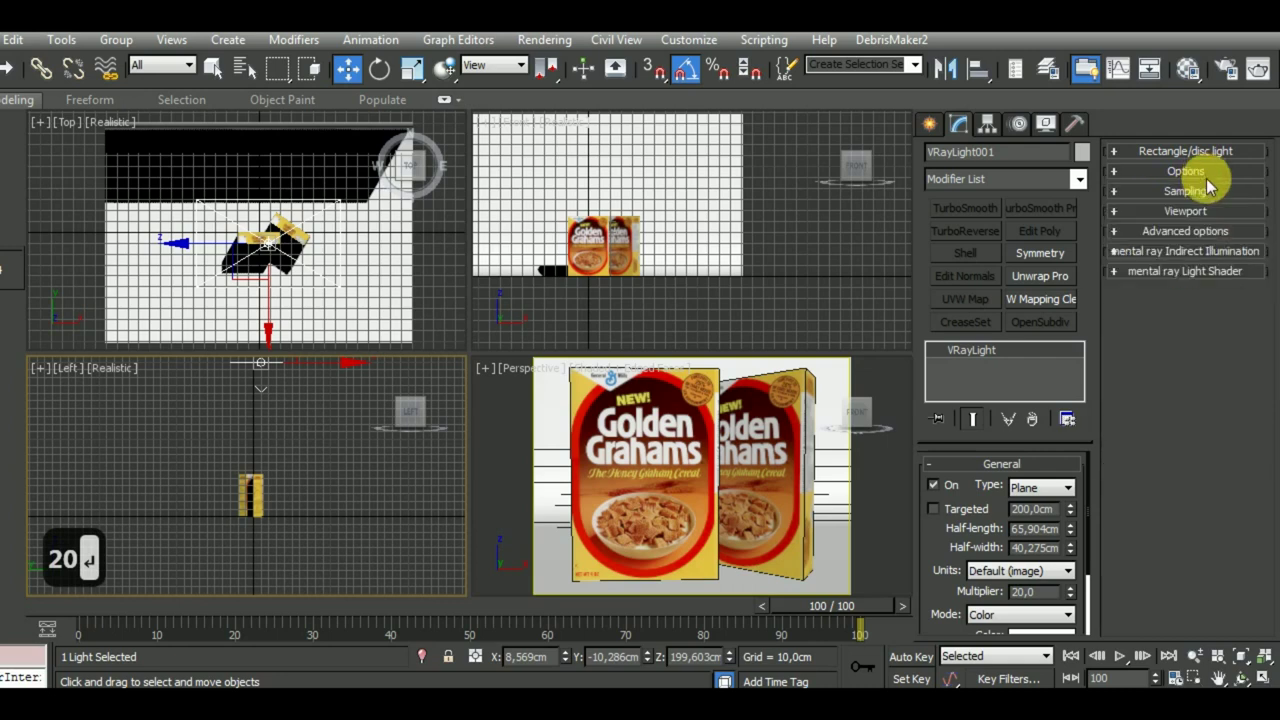
Select the second cereal box with the Move tool and reframe the front view around the scene.
left_click(778, 459)
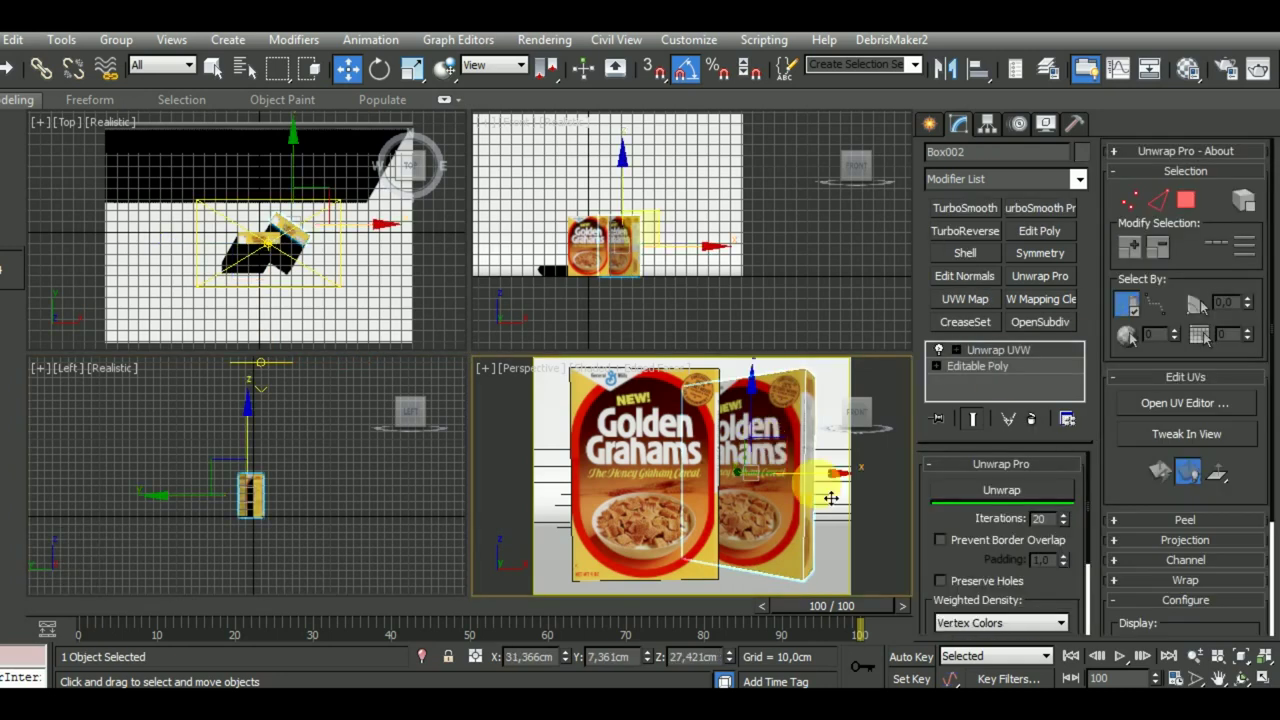
left_click(1196, 679)
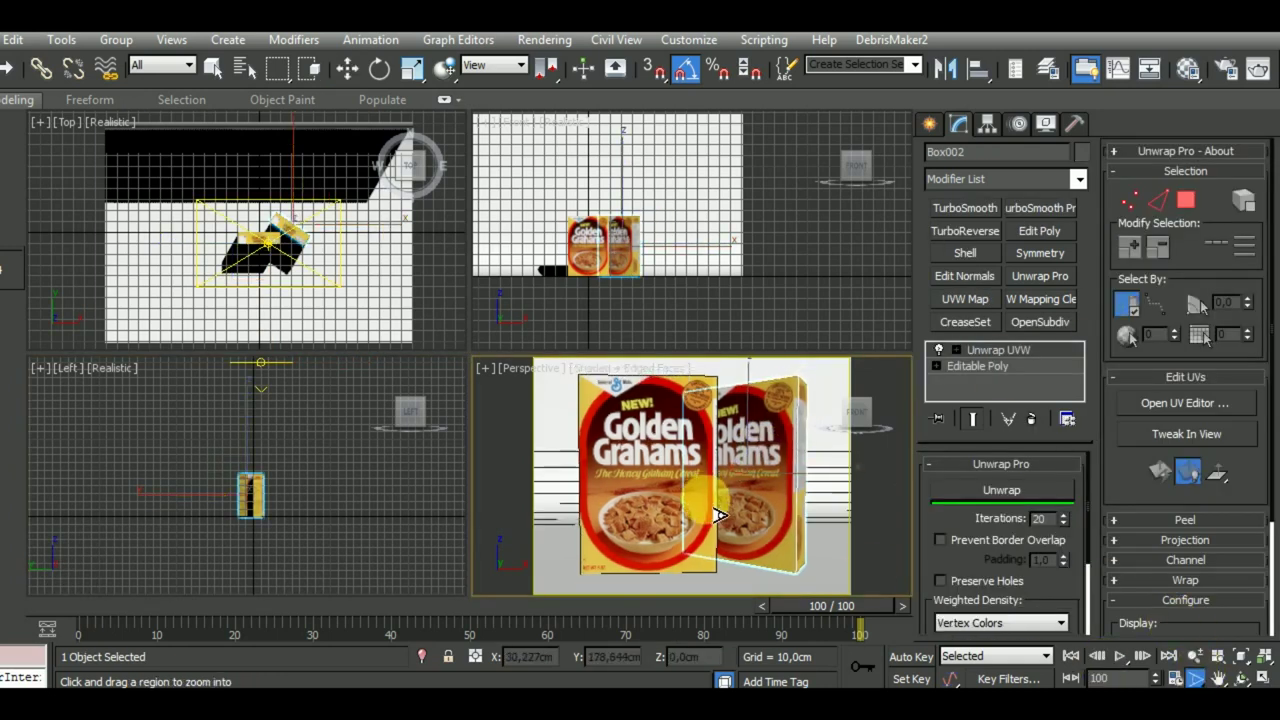
key("w")
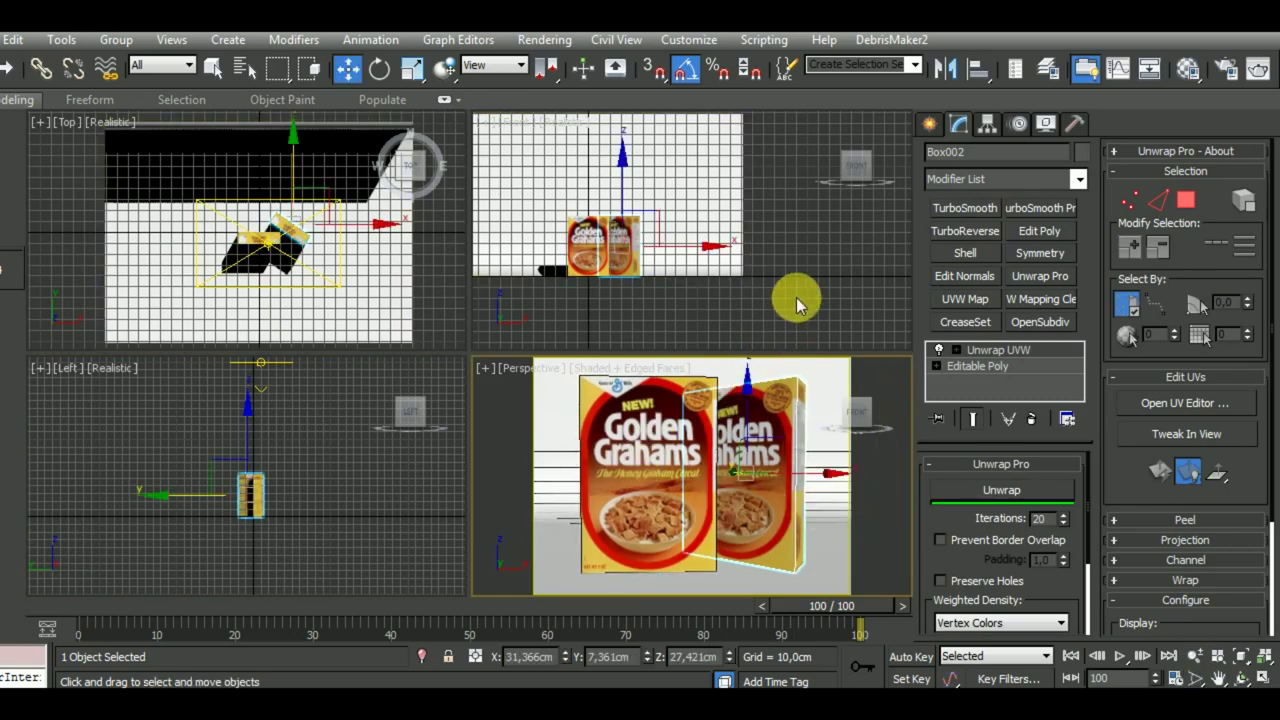
scroll(794, 286, "up", 1)
mouse_move(794, 286)
middle_mouse_down()
mouse_move(872, 335)
mouse_move(829, 306)
middle_mouse_up()
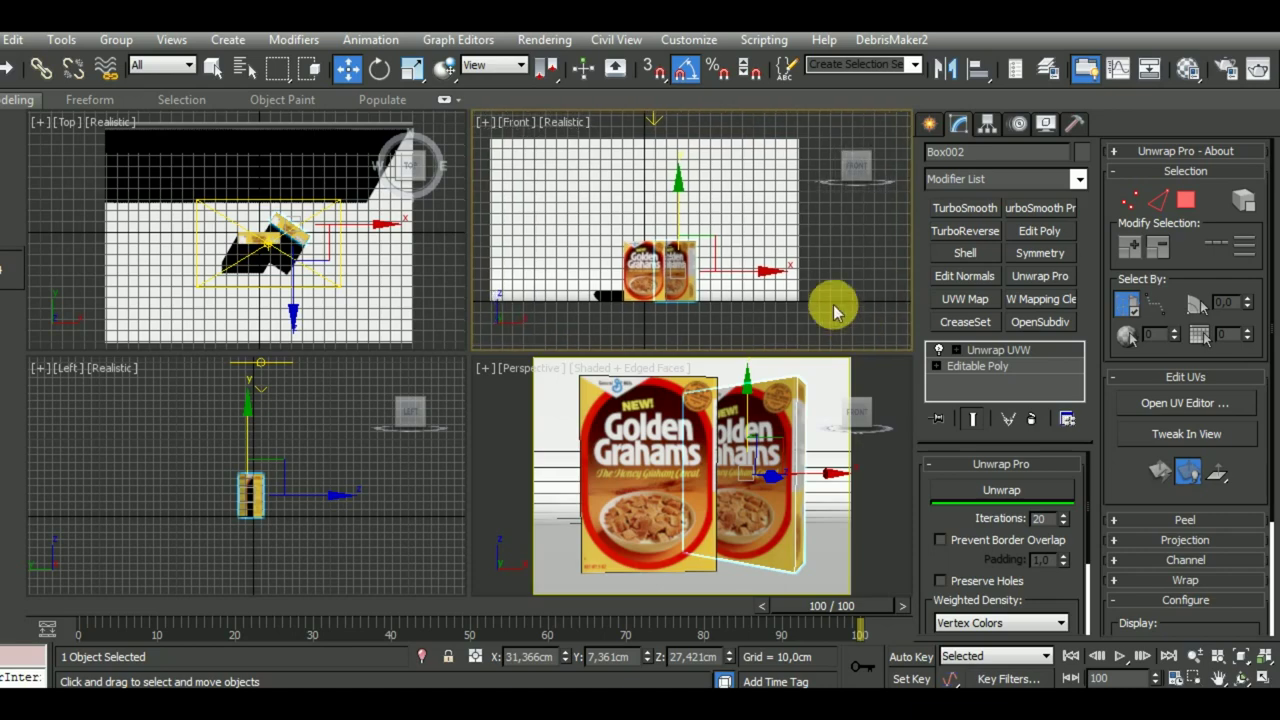
Select the curved backdrop and turn the front view into a gridless, angled perspective.
left_click(785, 232)
key("g")
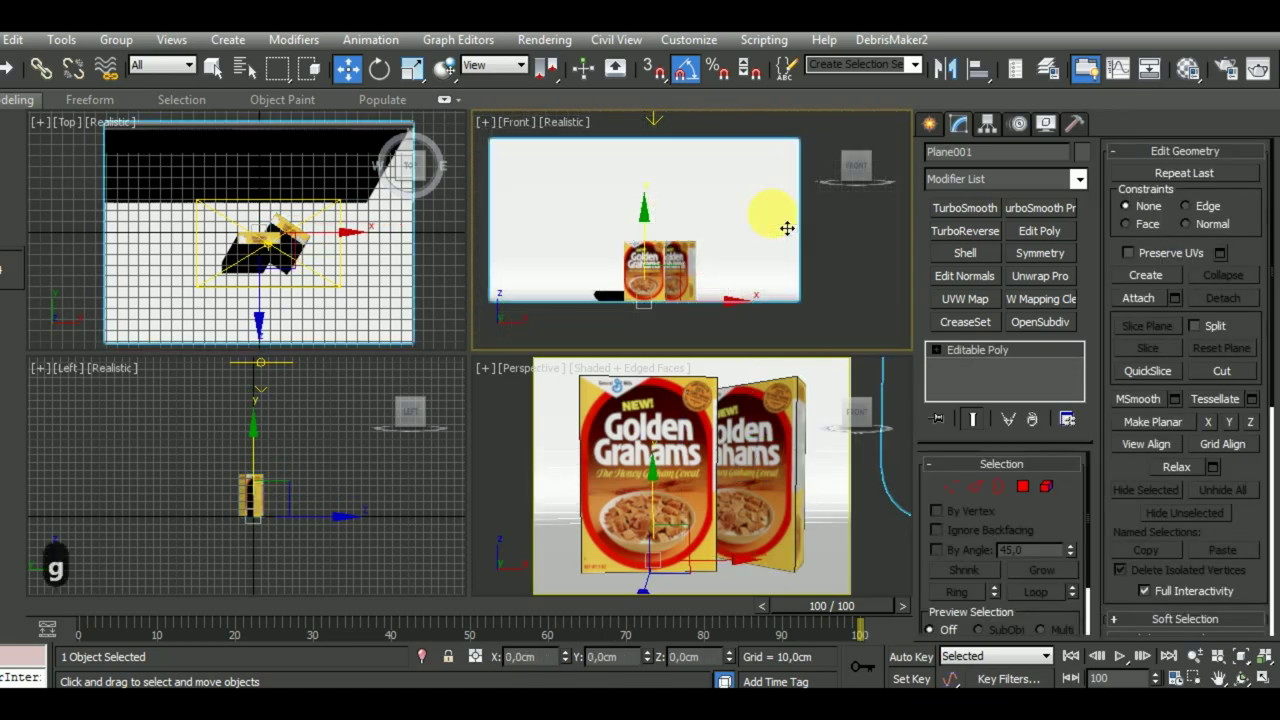
key("p")
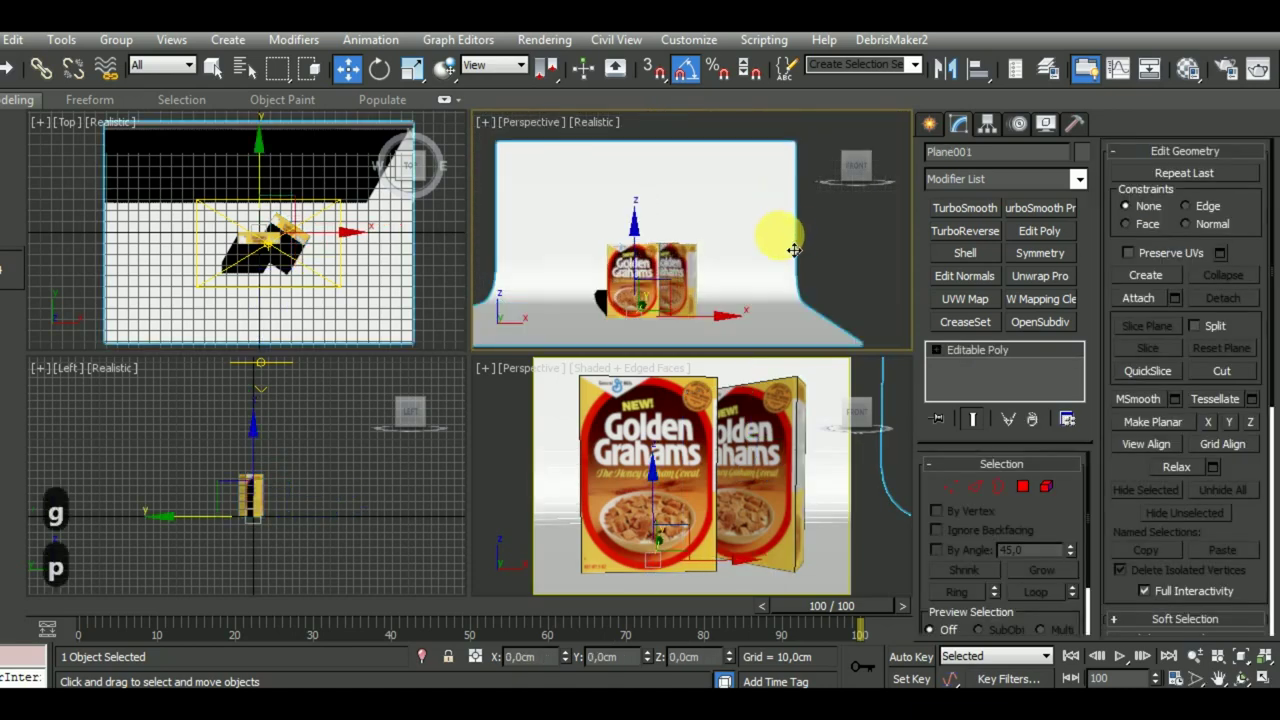
mouse_move(771, 234)
middle_mouse_down("alt")
mouse_move(729, 286)
mouse_move(766, 251)
middle_mouse_up("alt")
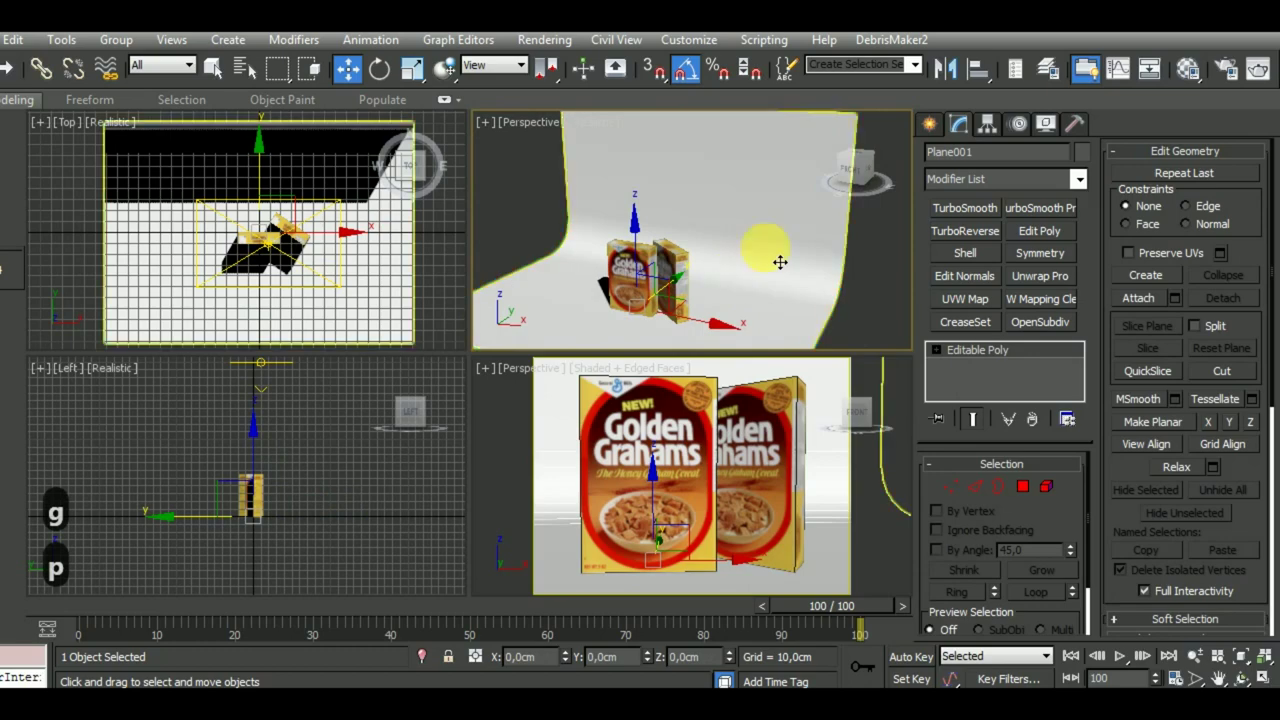
Set the backdrop material's reflection colour to grey 70 and show a checker sample background.
left_click(1187, 67)
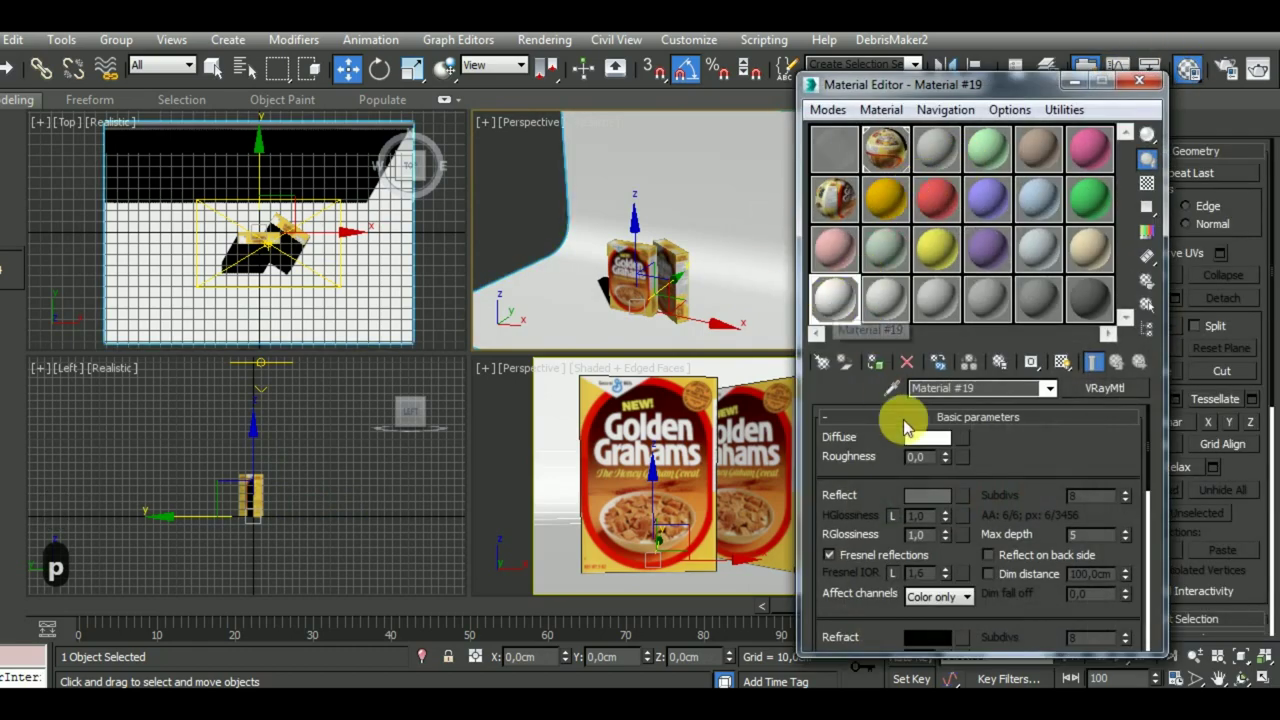
left_click(928, 495)
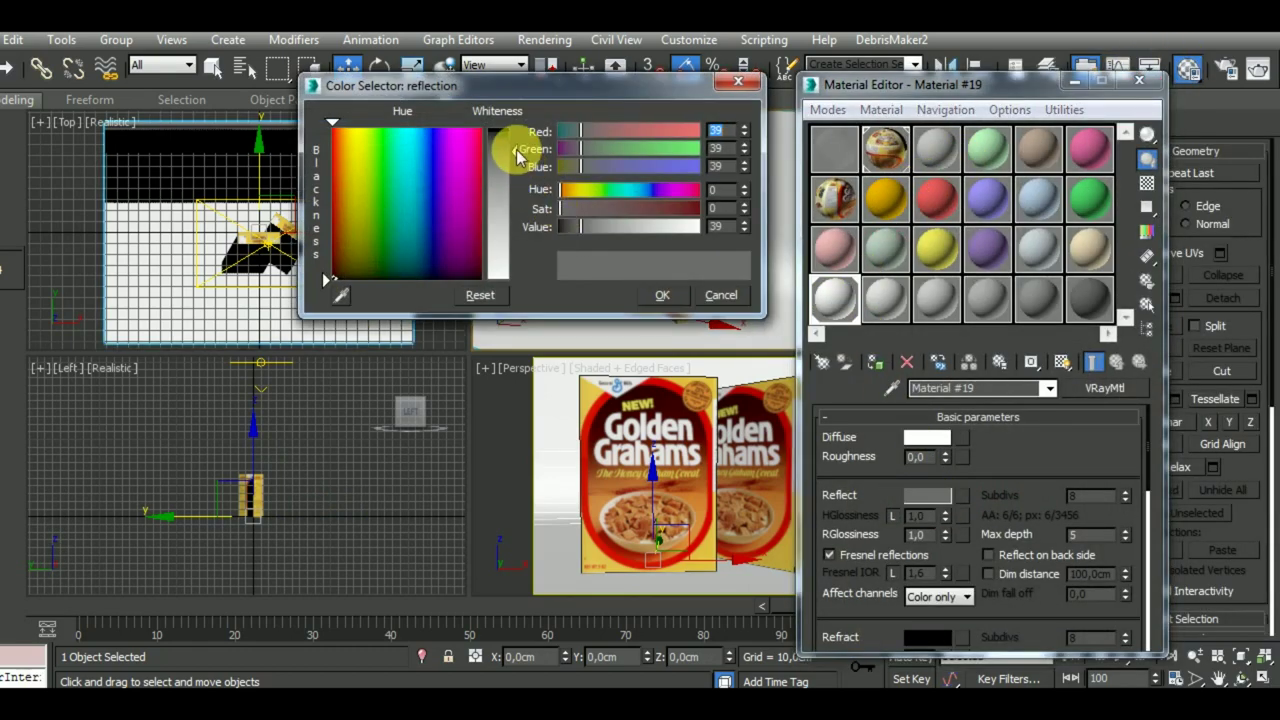
left_click_drag(517, 150, 517, 153)
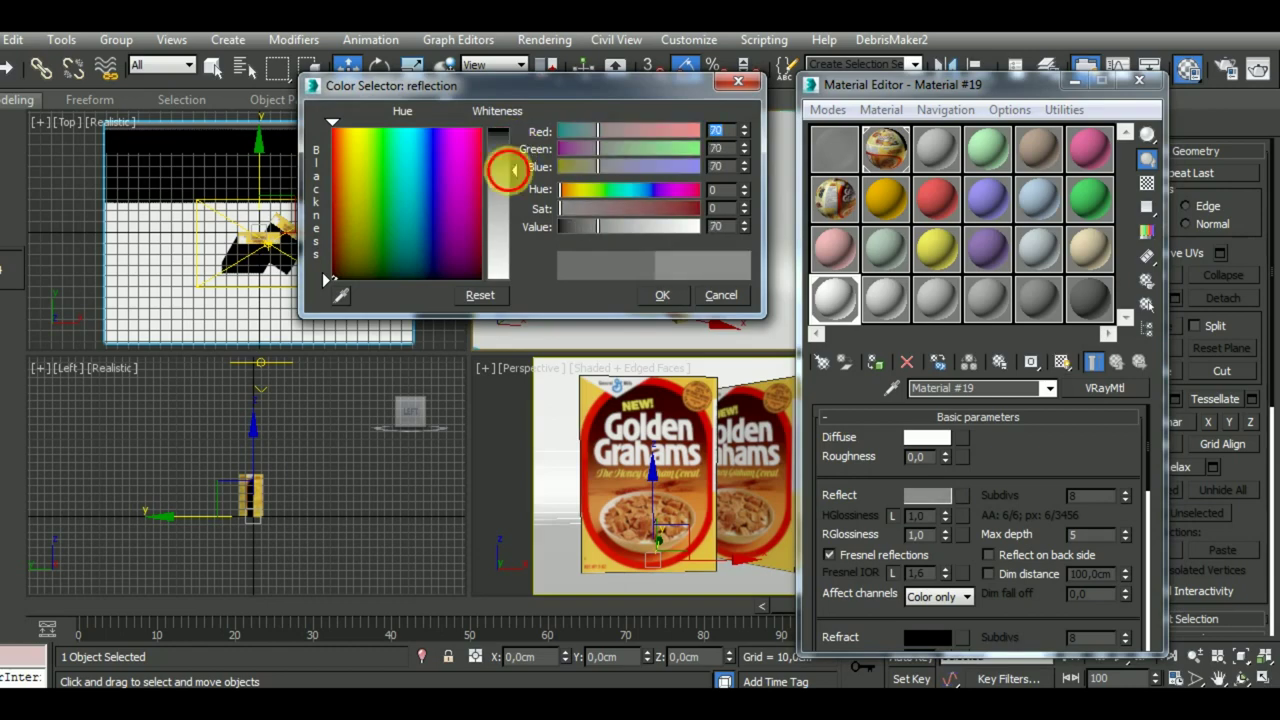
left_click(660, 294)
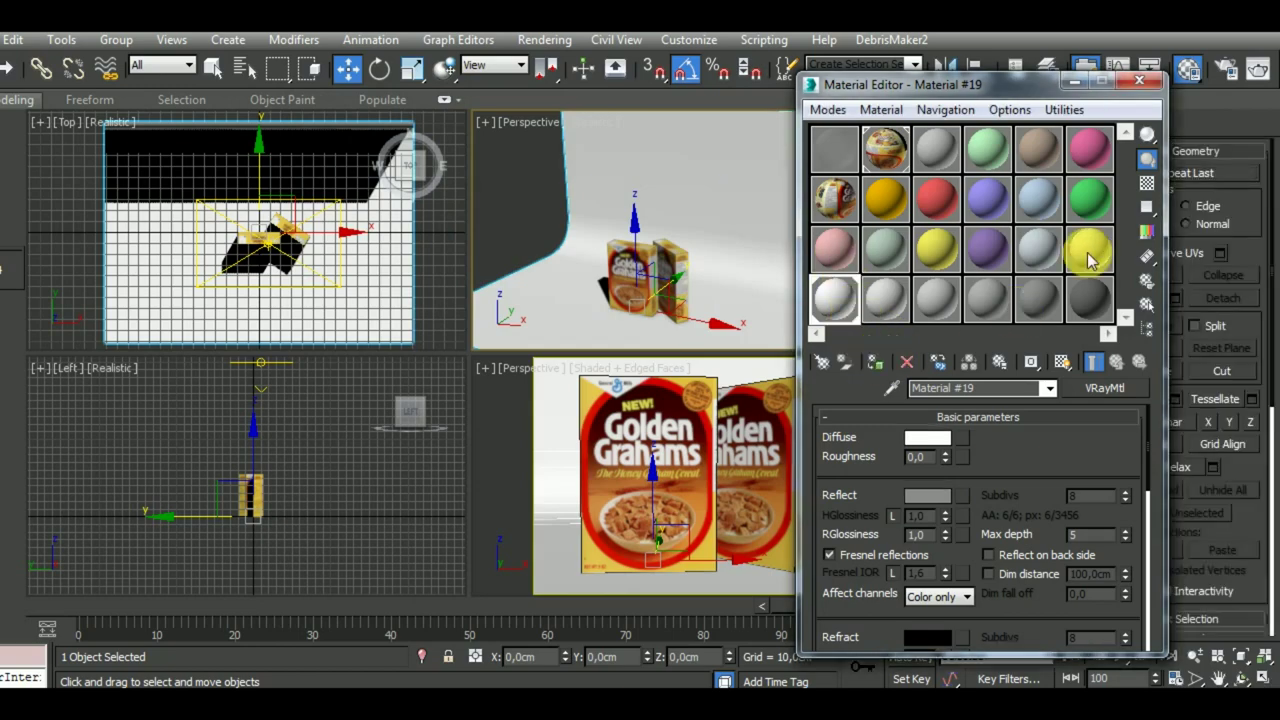
left_click(1062, 361)
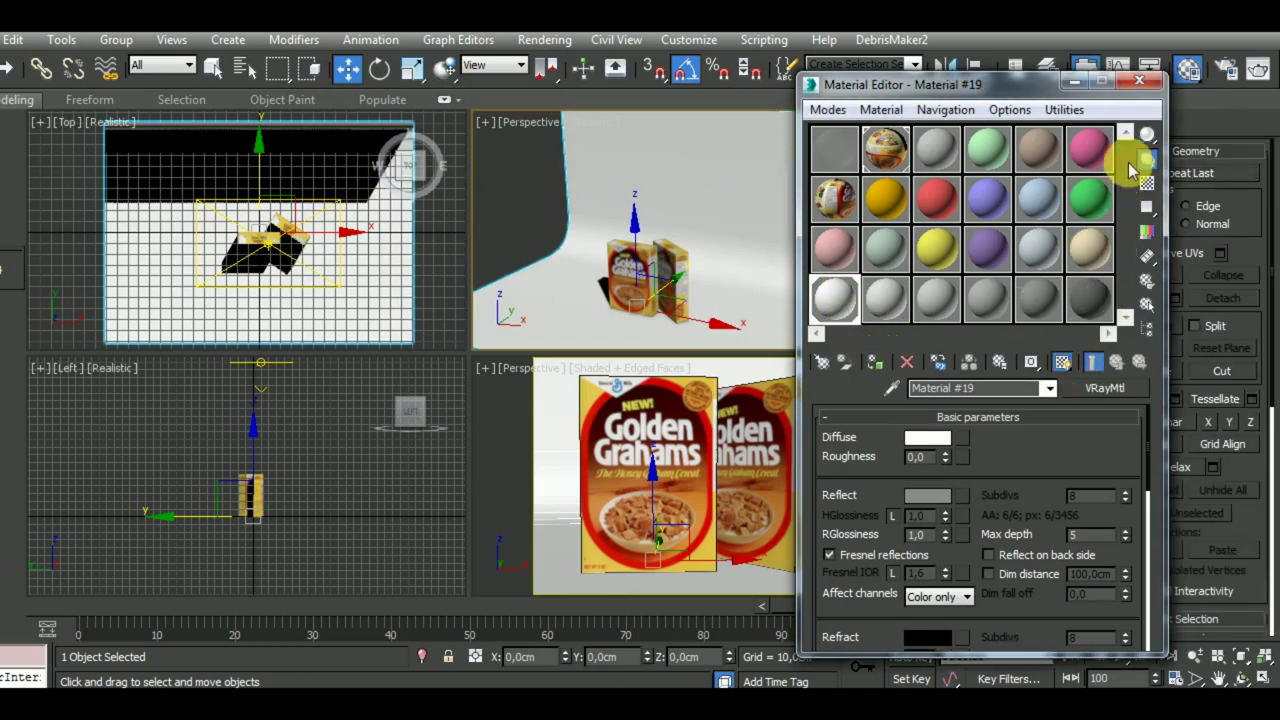
left_click(1145, 88)
left_click(829, 514)
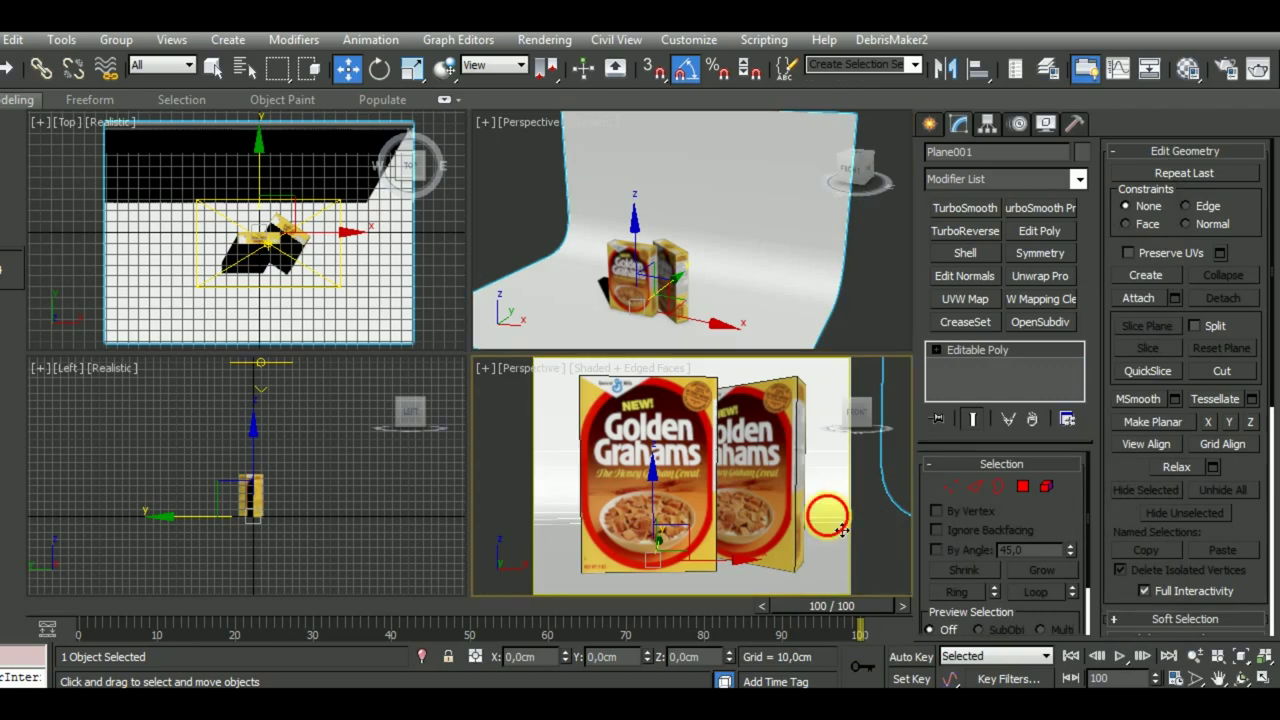
Maximize the Perspective viewport and bring up the Render Setup window.
left_click(1262, 678)
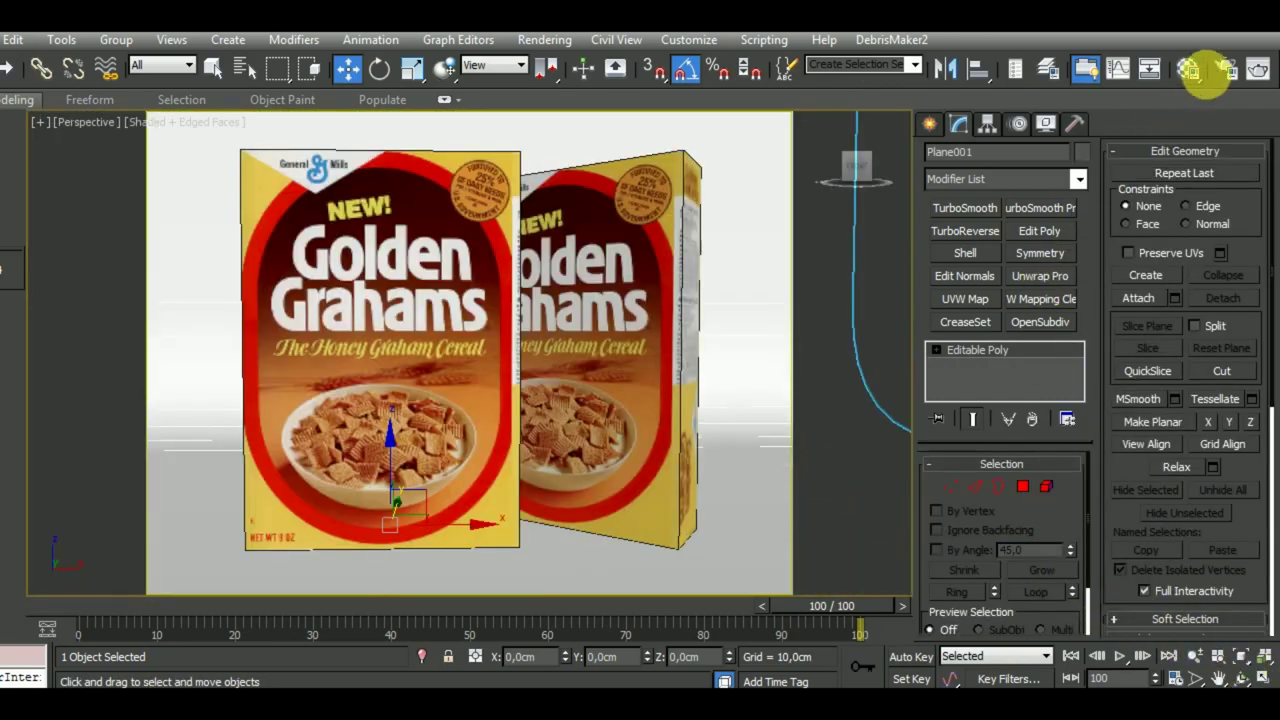
left_click(1226, 72)
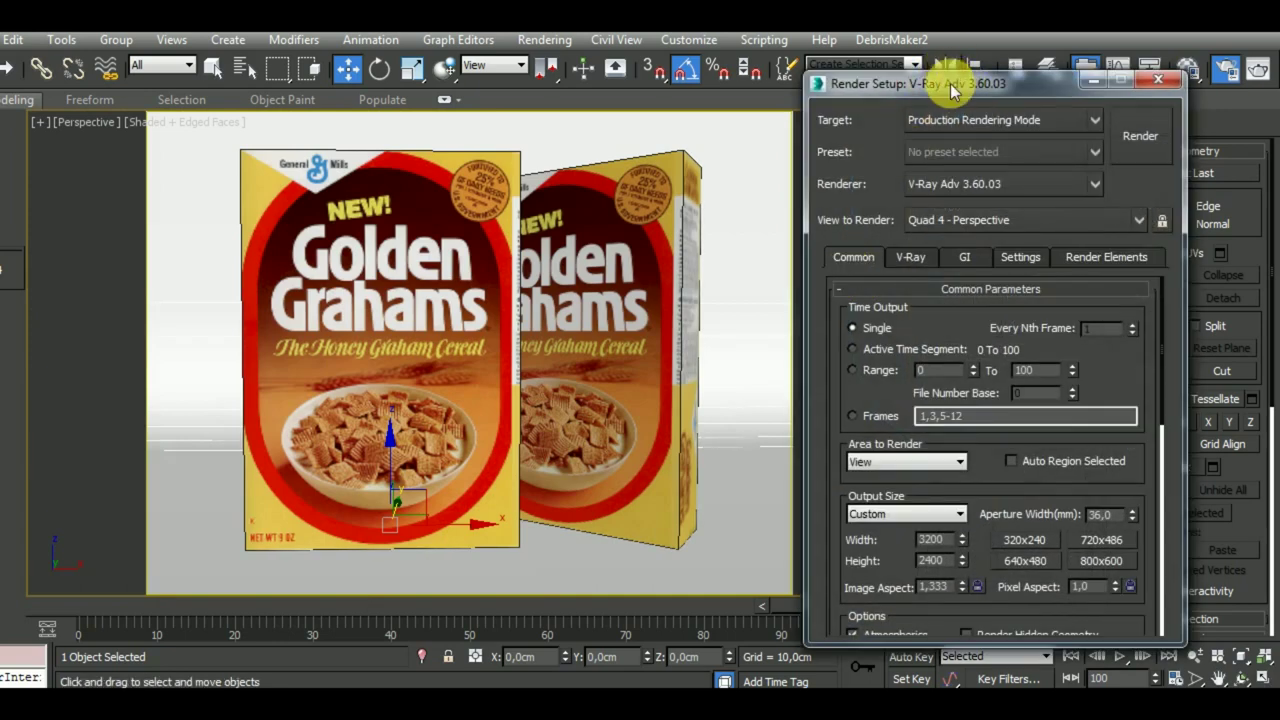
left_click_drag(951, 92, 935, 59)
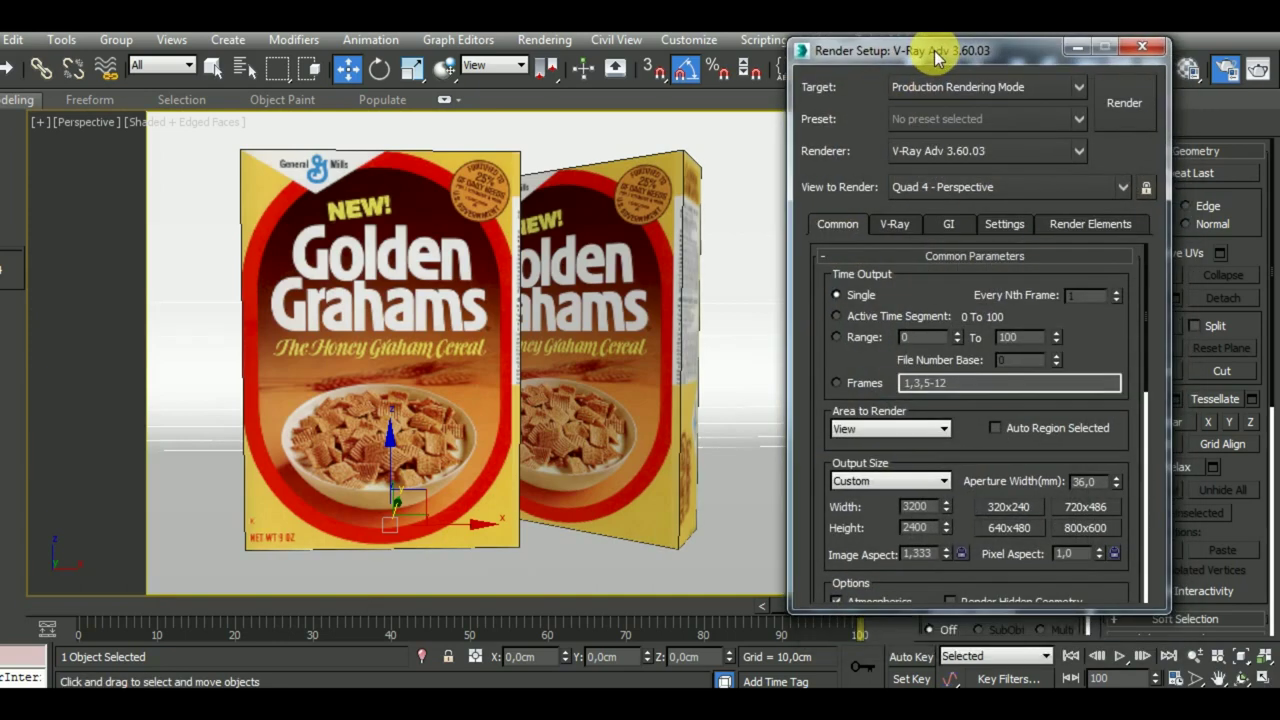
Keep the V-Ray image sampler on Bucket and colour mapping on Exponential.
left_click(895, 225)
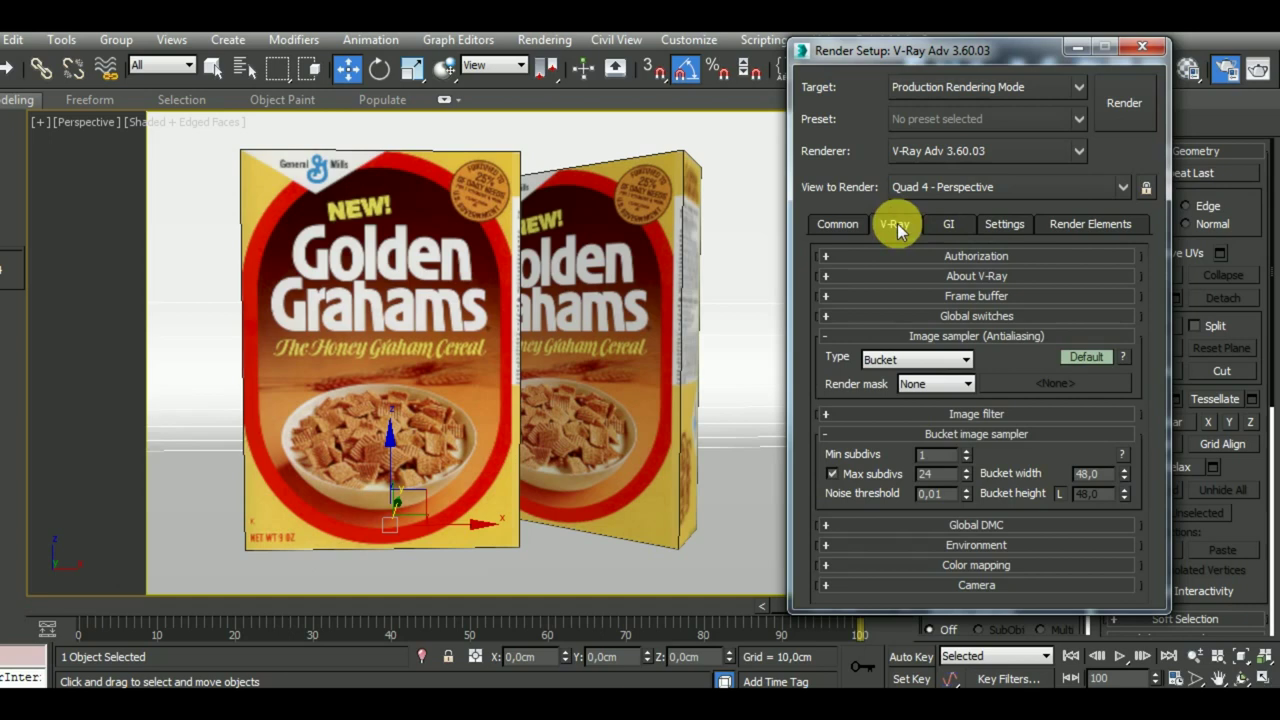
left_click(932, 360)
left_click(915, 373)
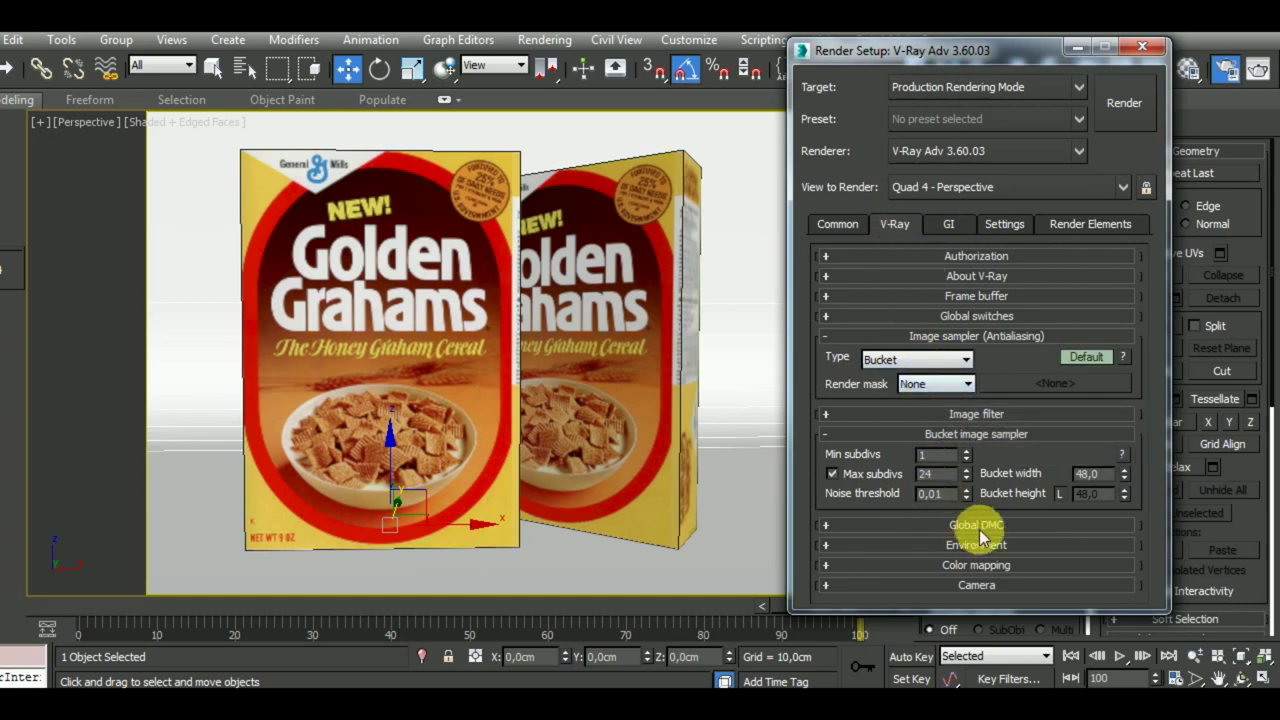
left_click(982, 568)
left_click(924, 562)
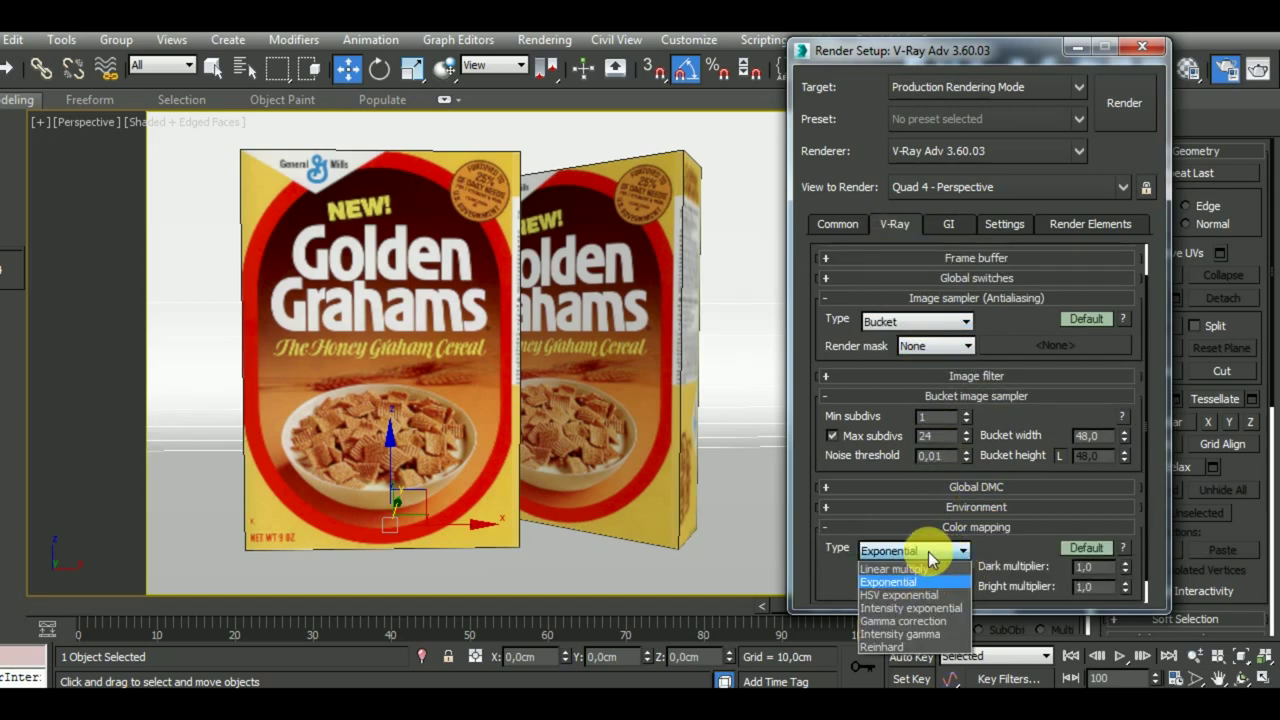
left_click(929, 550)
Keep GI on Irradiance map as primary engine with the Low preset, then return to Common.
left_click(949, 226)
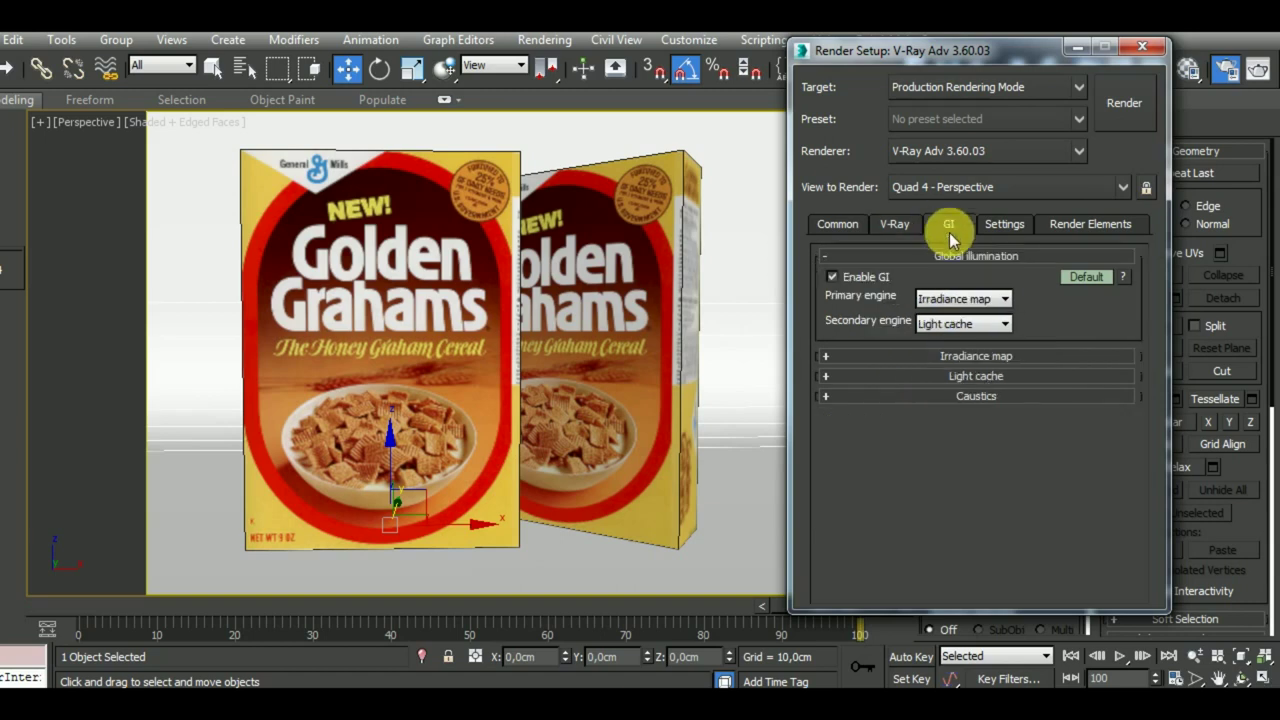
left_click(963, 299)
left_click(966, 310)
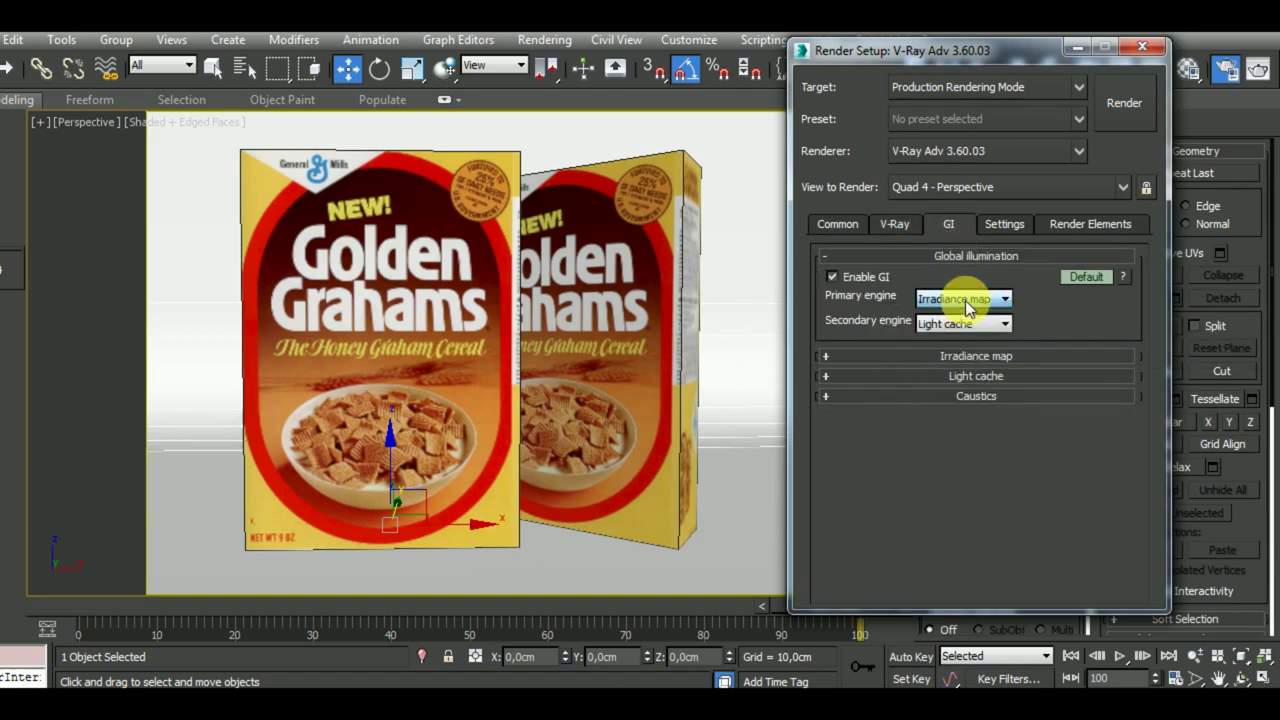
left_click(975, 356)
left_click(945, 388)
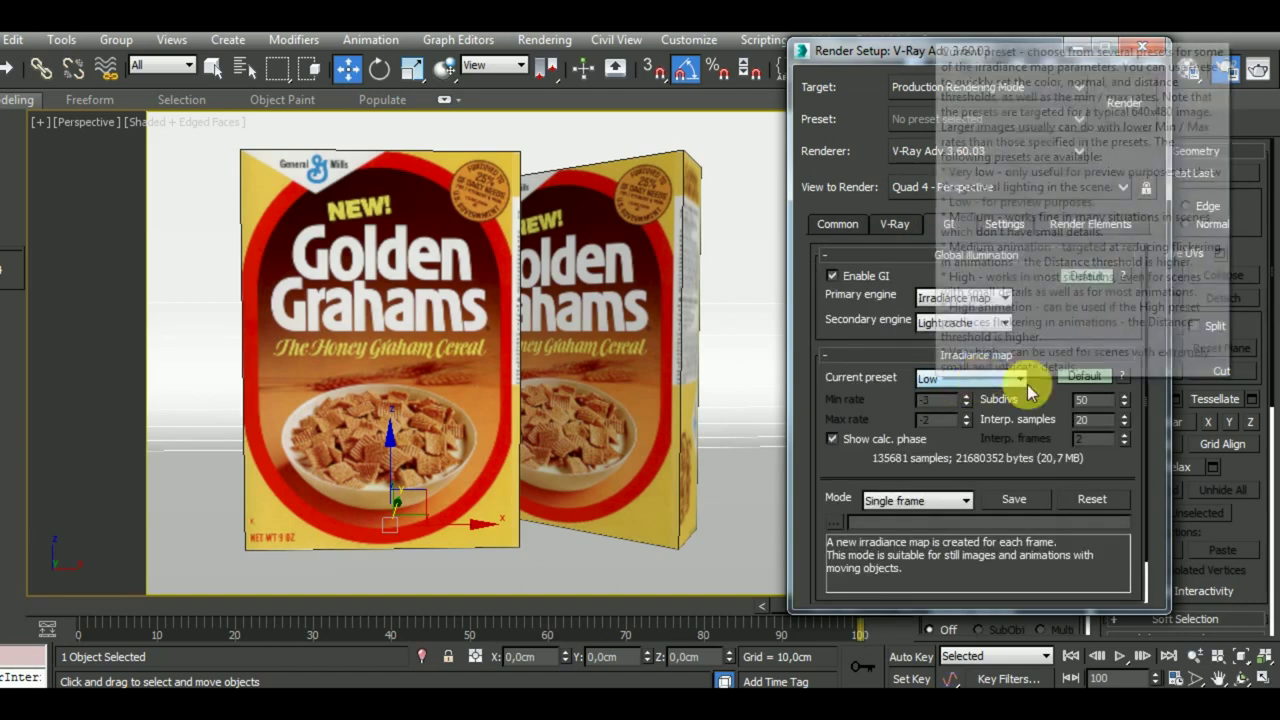
left_click(1046, 370)
left_click(838, 228)
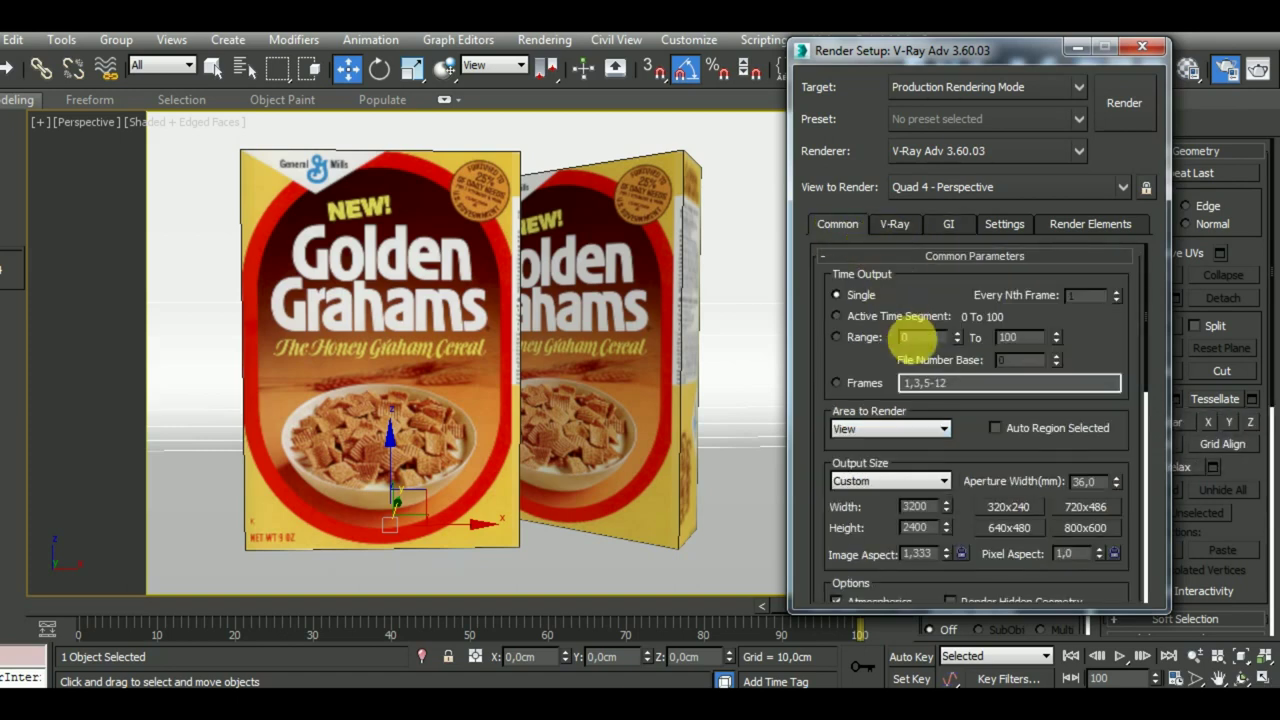
Start the V-Ray render of the Perspective view at 3200 × 2400.
left_click(1118, 108)
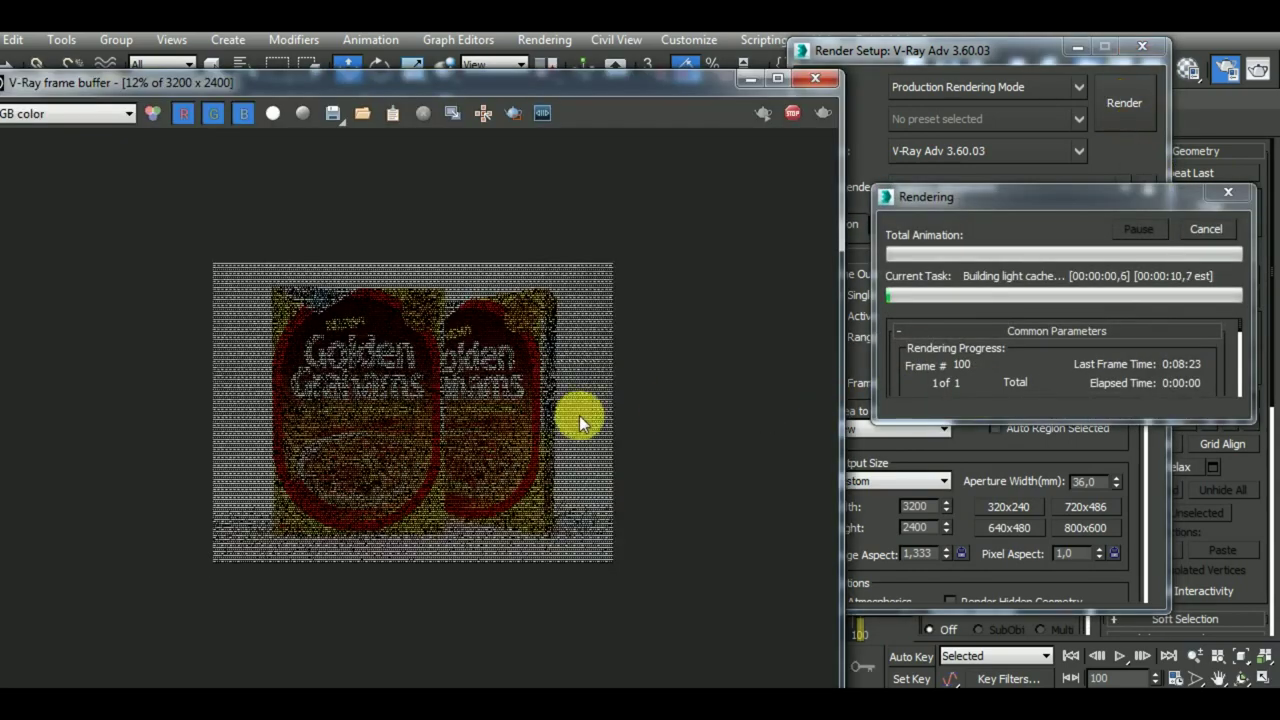